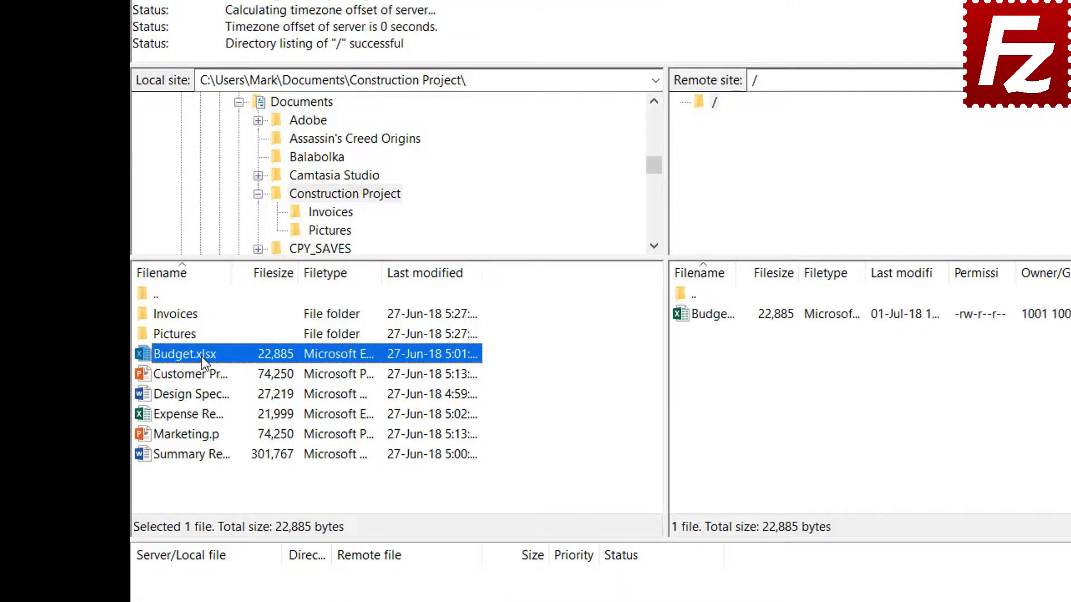
Upload Customer Presentation.pptx alone, then Design Specs, Expense Report and Marketing.pptx together.
right_click(202, 372)
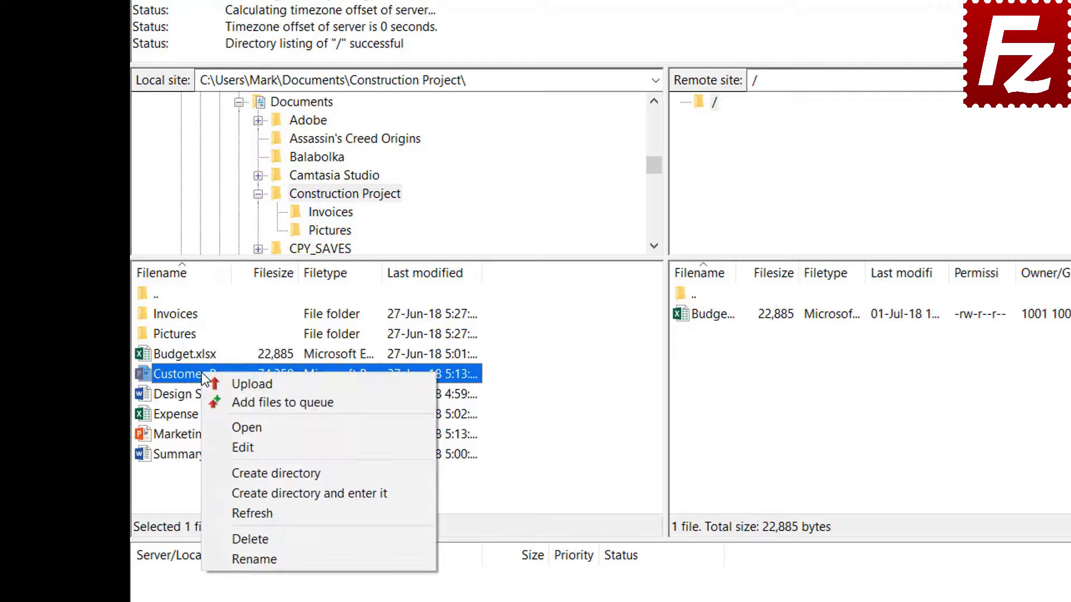
click(233, 379)
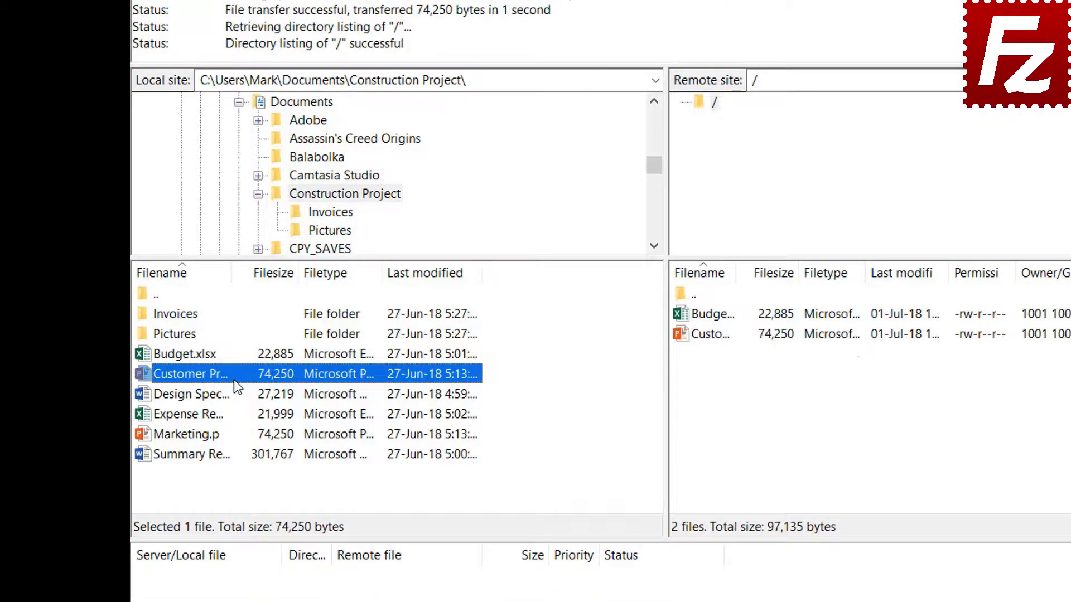
click(210, 394)
ctrl+click(207, 413)
ctrl+click(206, 434)
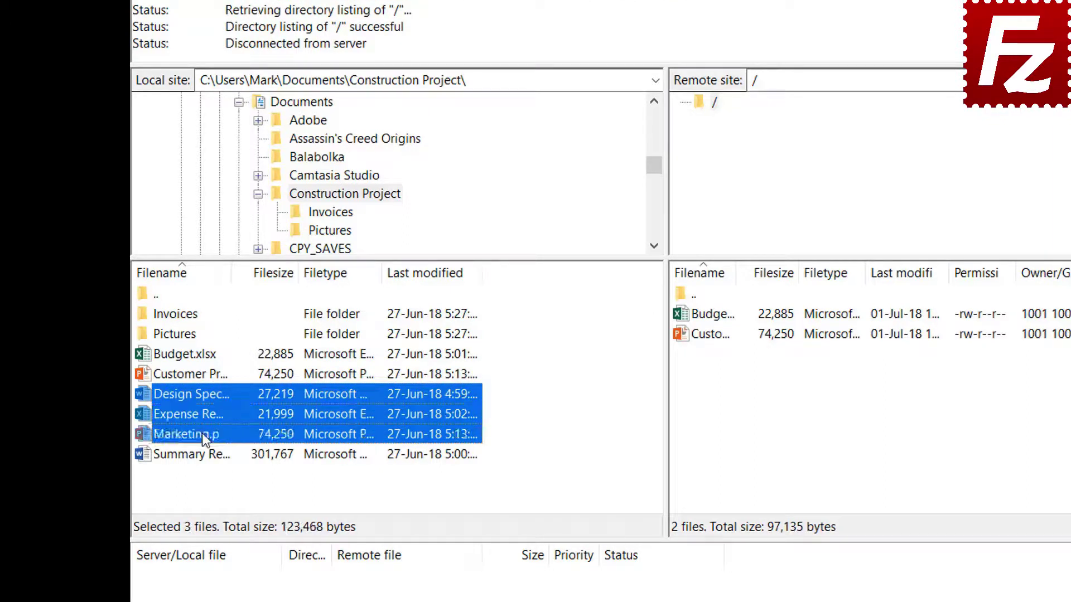
drag(206, 434, 202, 413)
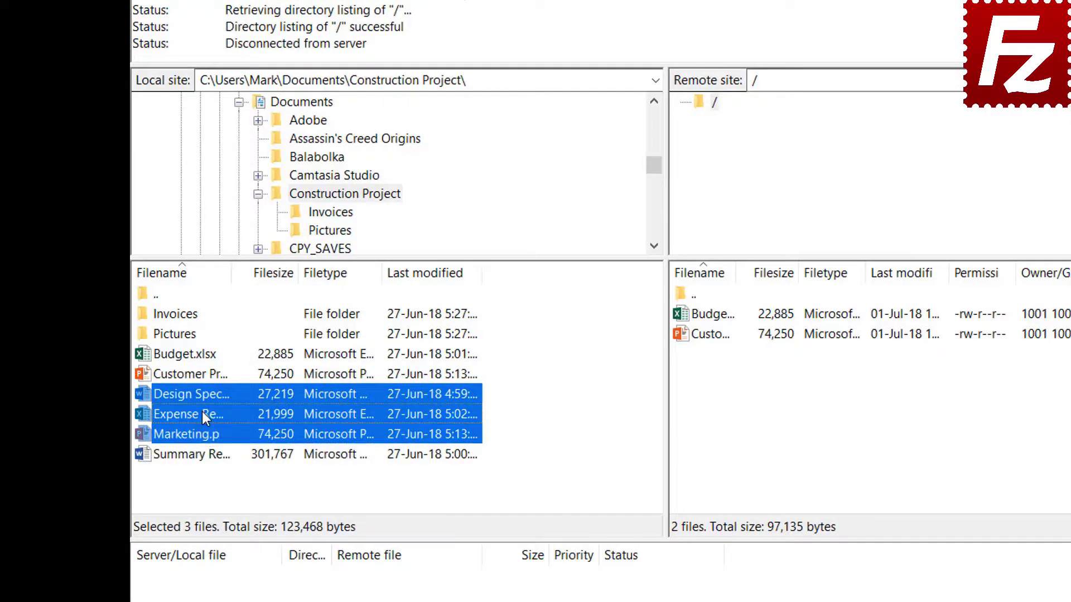
right_click(202, 413)
click(230, 423)
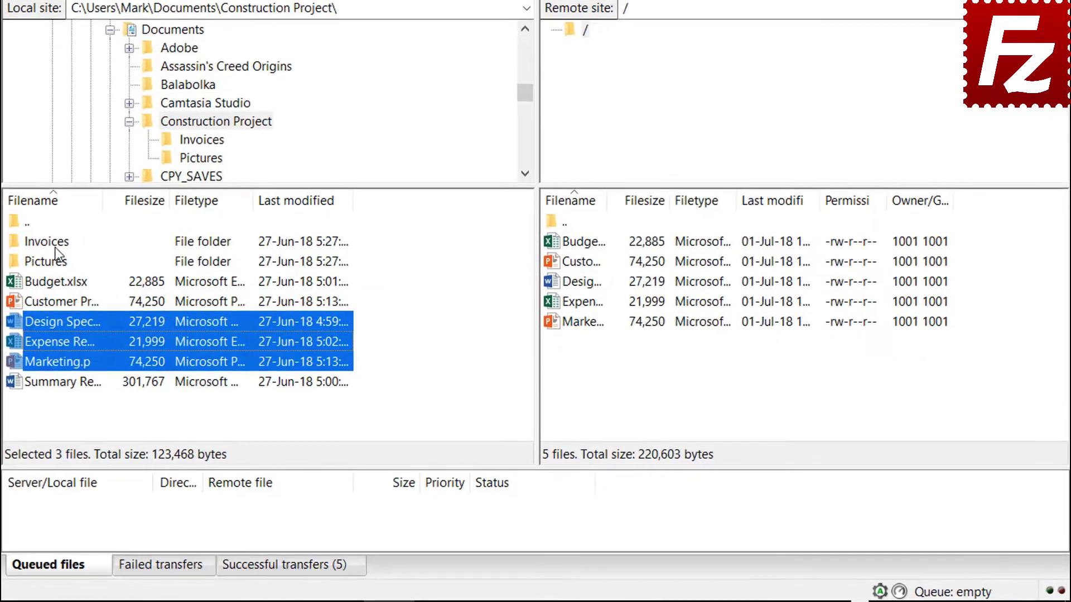
Queue the Invoices and Pictures folders and Summary Report for upload, then process the queue.
right_click(55, 247)
click(89, 273)
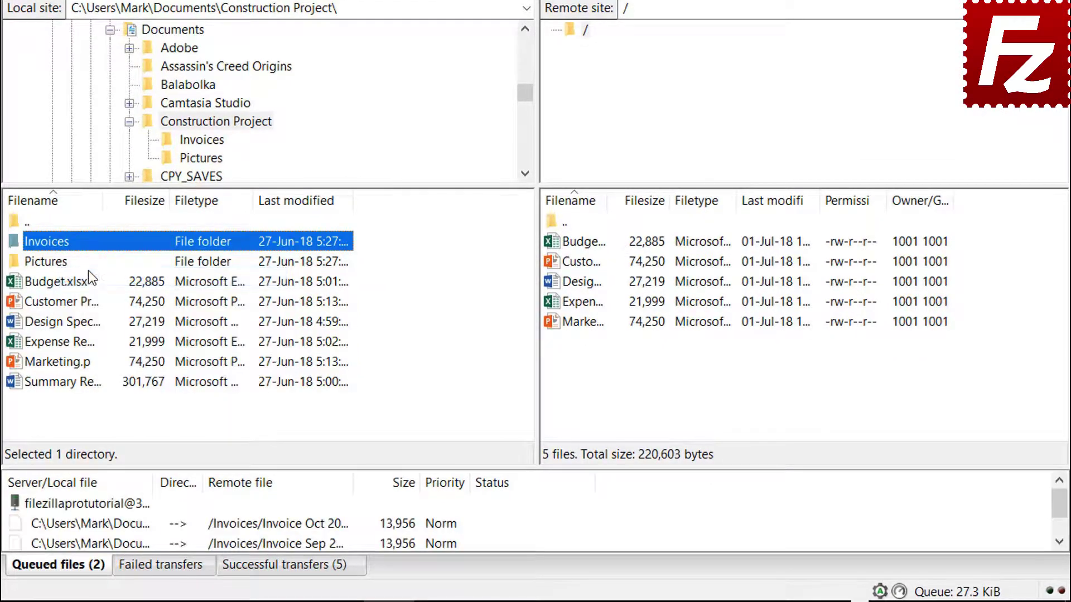
right_click(62, 265)
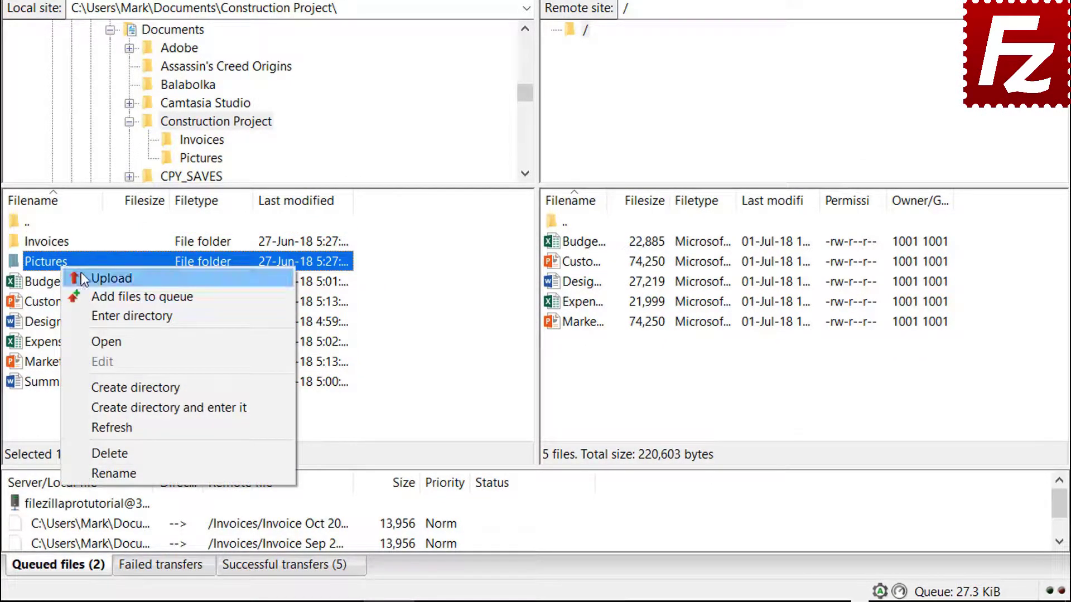
click(94, 295)
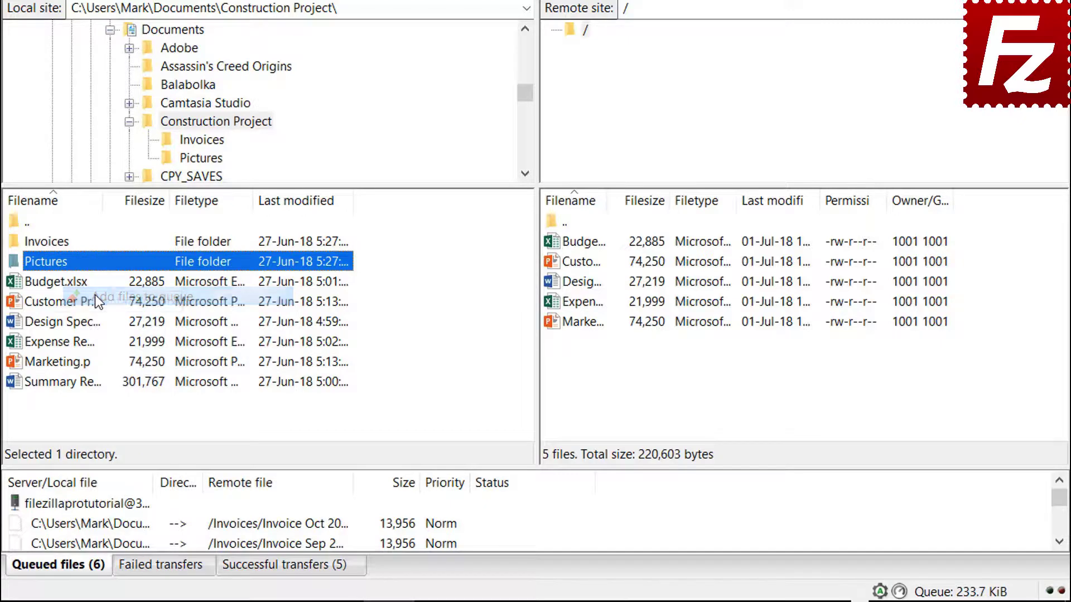
click(81, 384)
right_click(81, 385)
click(112, 420)
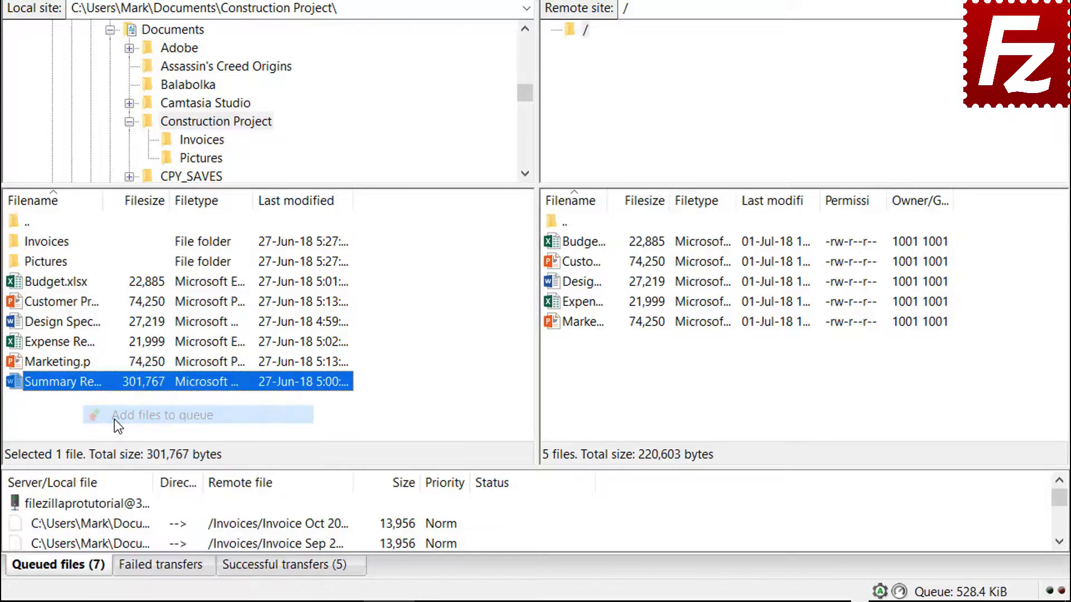
right_click(113, 504)
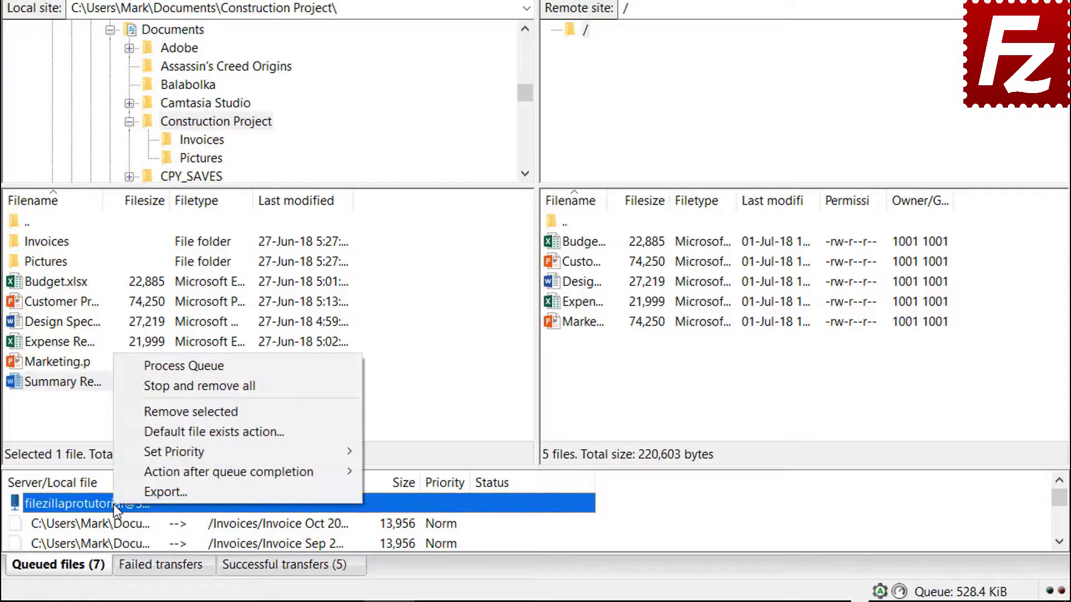
click(152, 367)
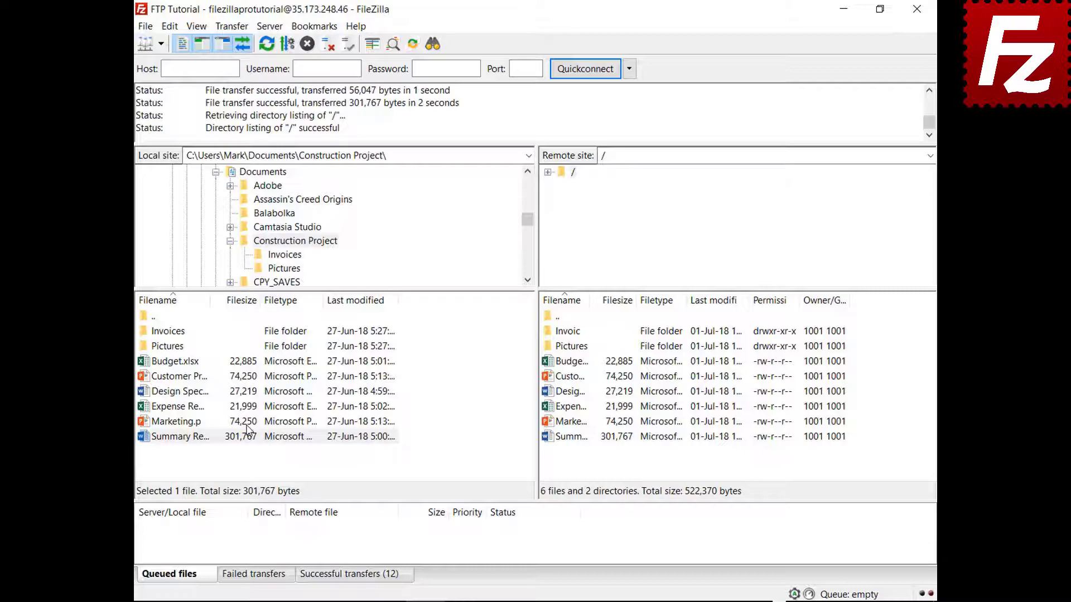
Create a new local folder named Backup inside Documents.
click(230, 240)
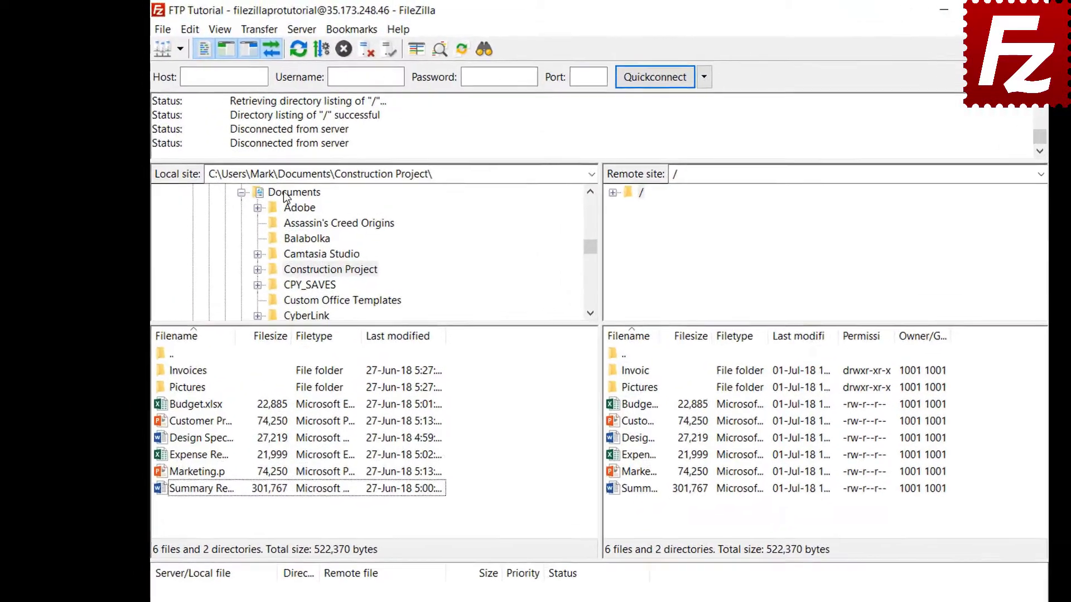
click(256, 176)
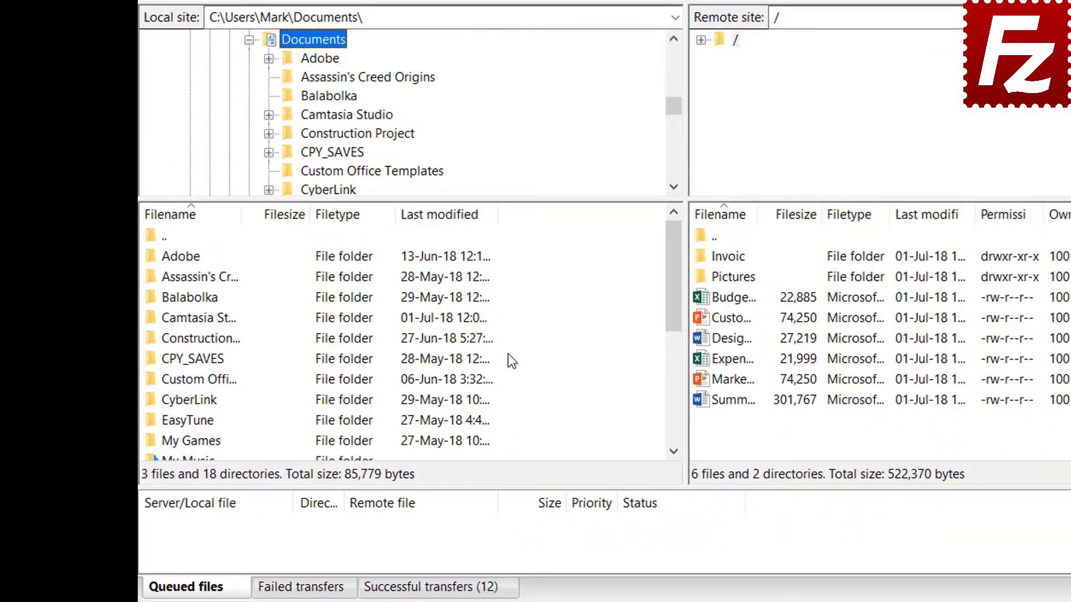
right_click(533, 534)
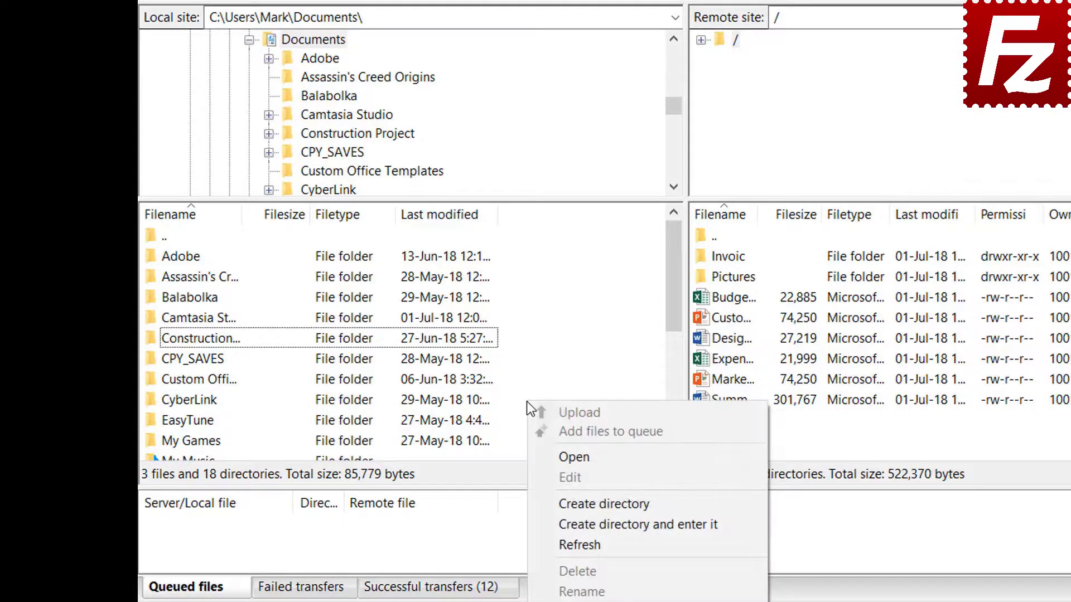
click(583, 523)
text(Backu)
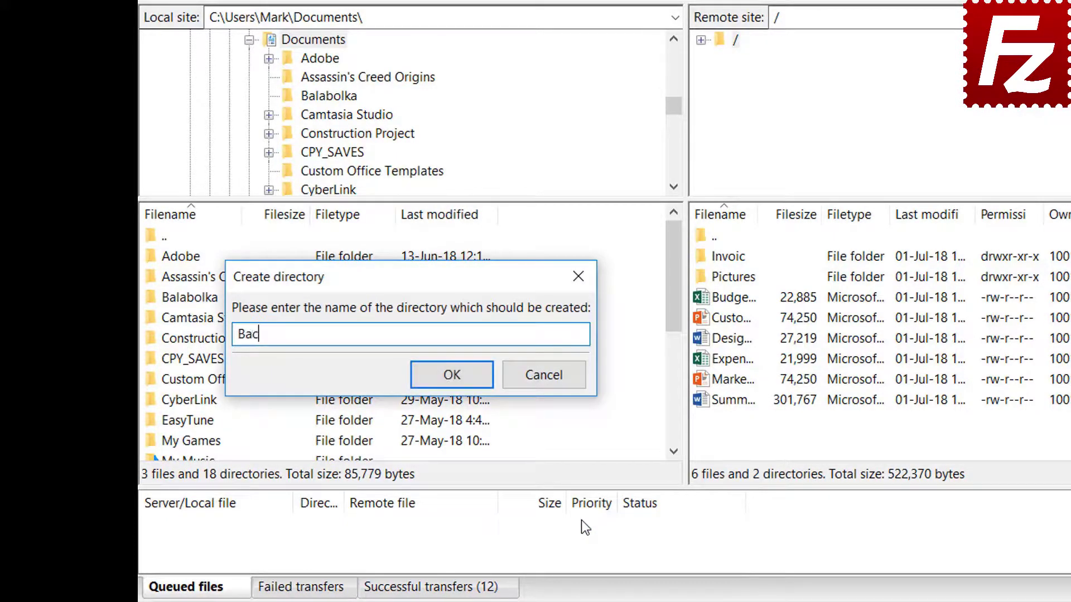
text(p)
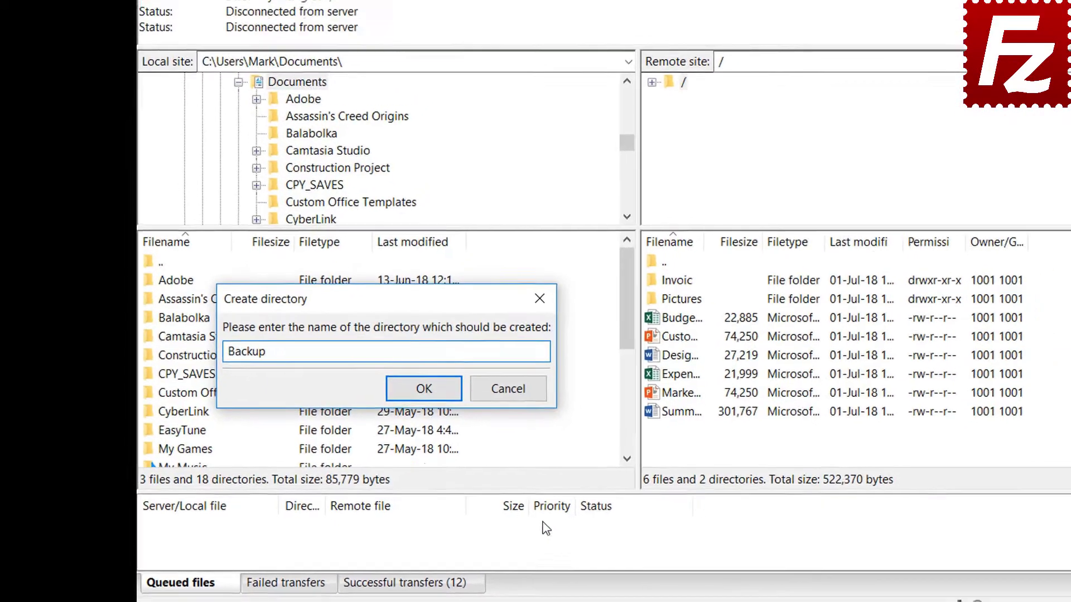
key(Return)
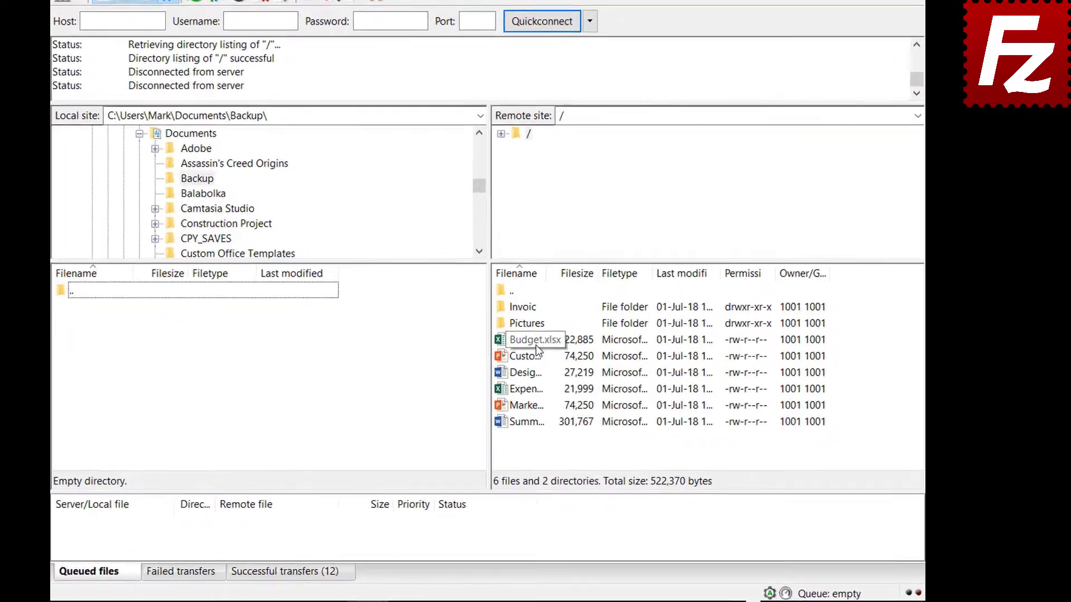
Download Budget.xlsx, Customer Presentation, Design Specs, Expense Report and Marketing into Backup.
double_click(579, 363)
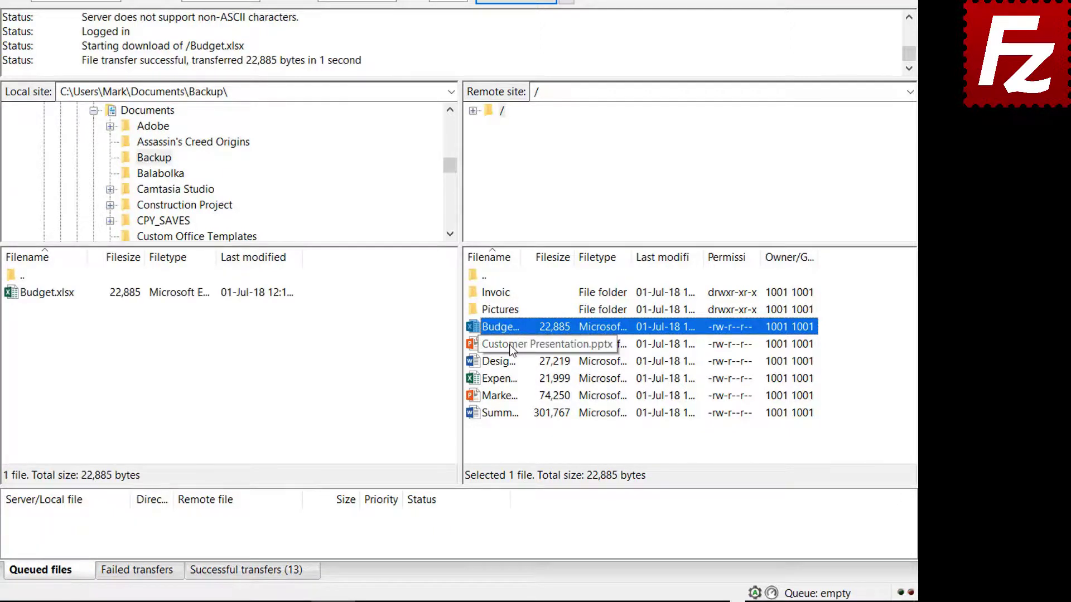
click(510, 346)
ctrl+click(509, 363)
ctrl+click(508, 379)
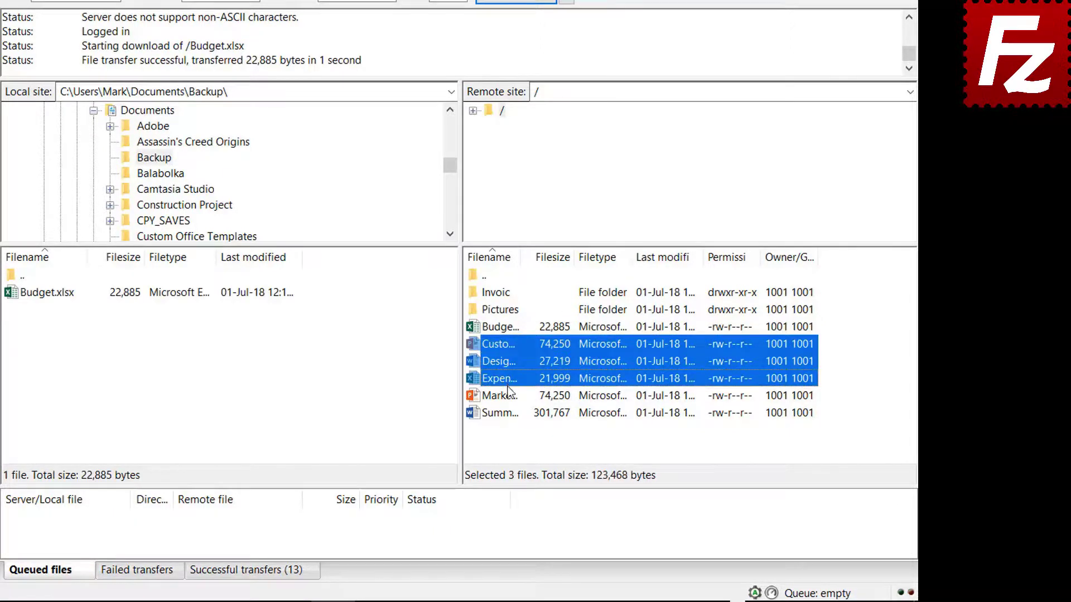
ctrl+click(508, 393)
right_click(507, 394)
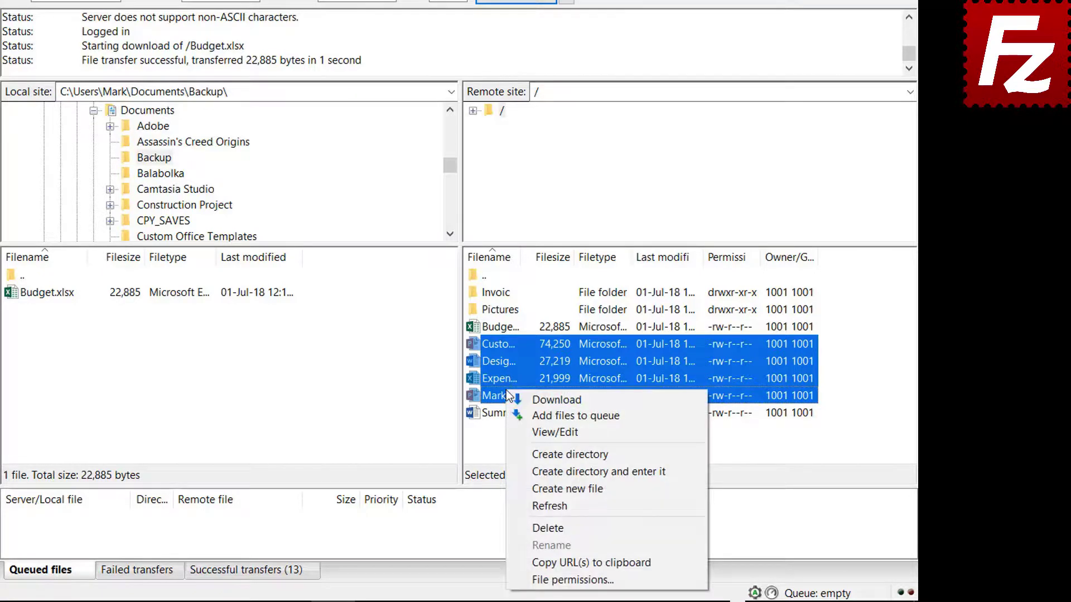
click(539, 398)
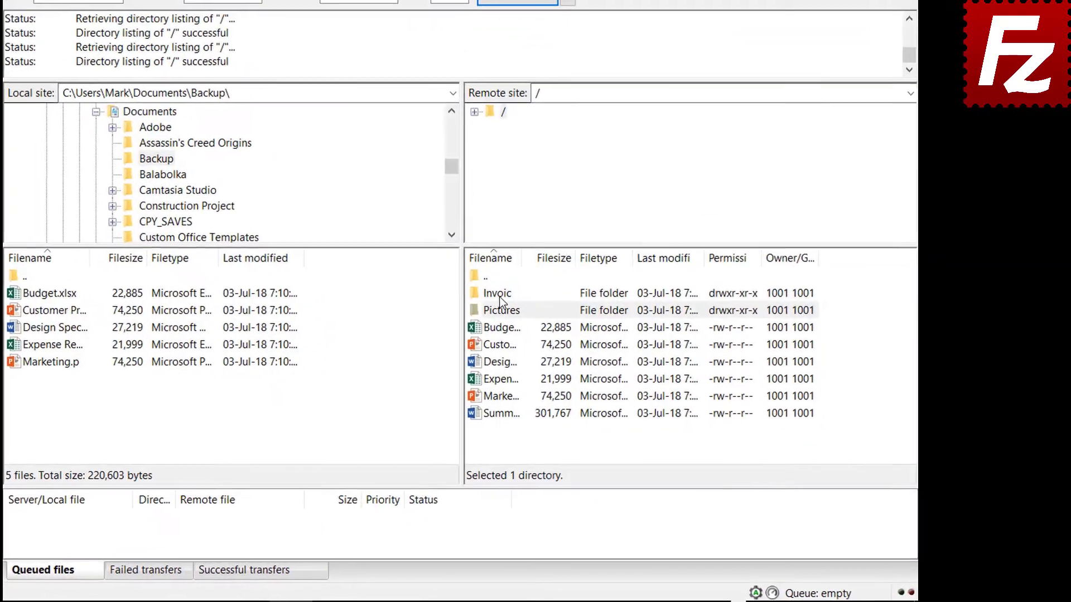
Queue the server's Invoices, Pictures and Summary Report for download, then process the queue.
right_click(570, 333)
click(519, 324)
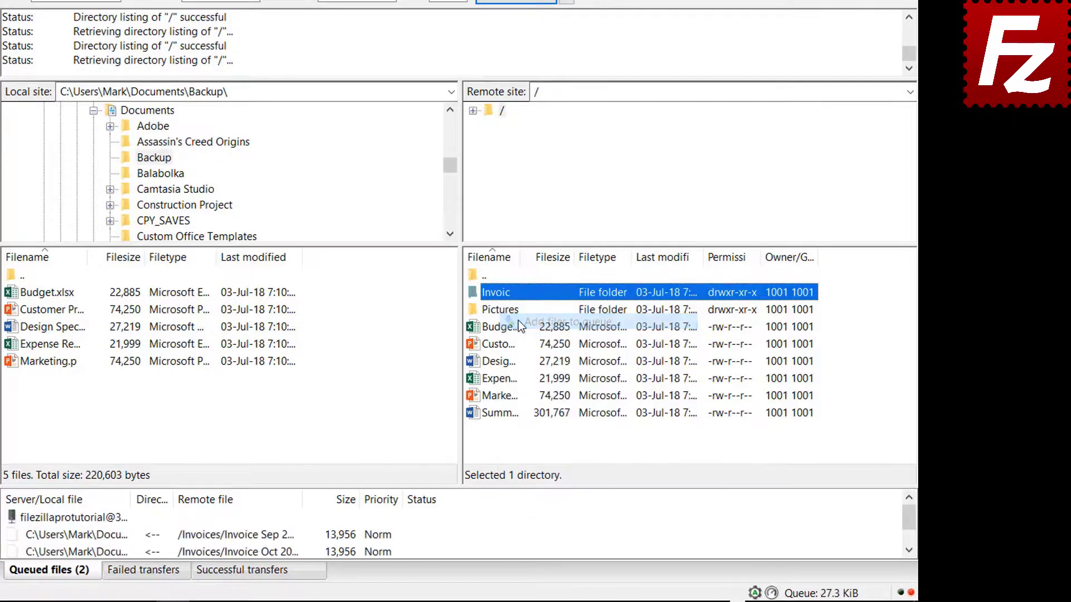
right_click(502, 316)
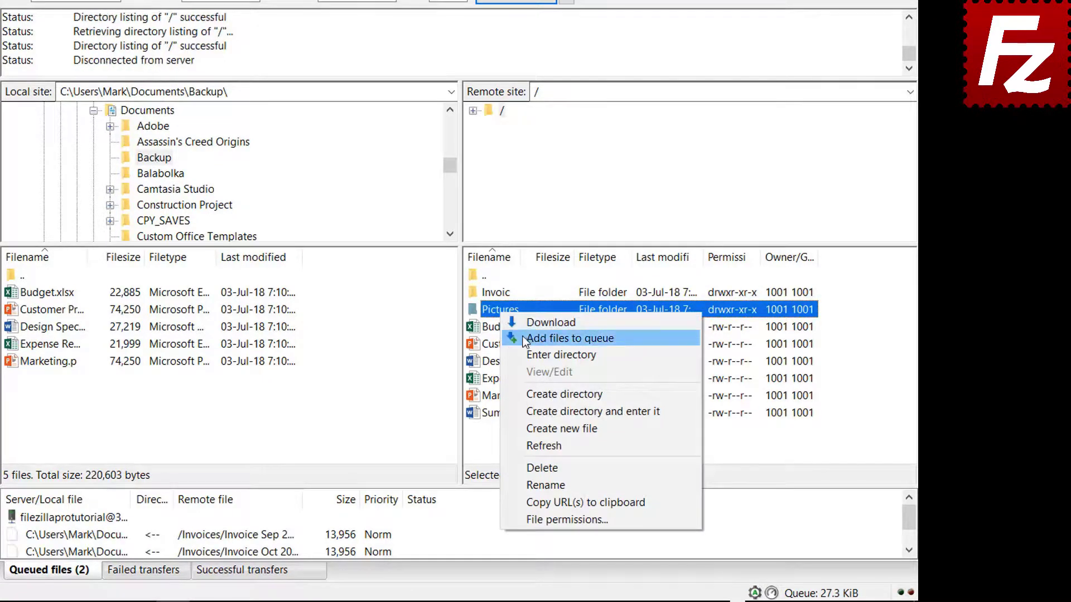
click(524, 337)
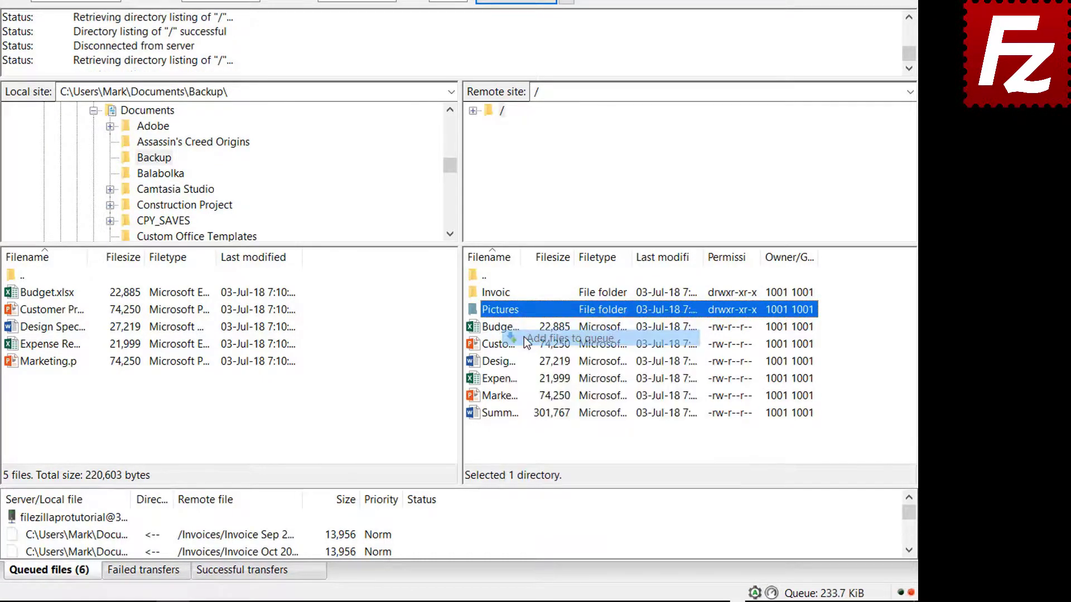
right_click(505, 414)
click(541, 246)
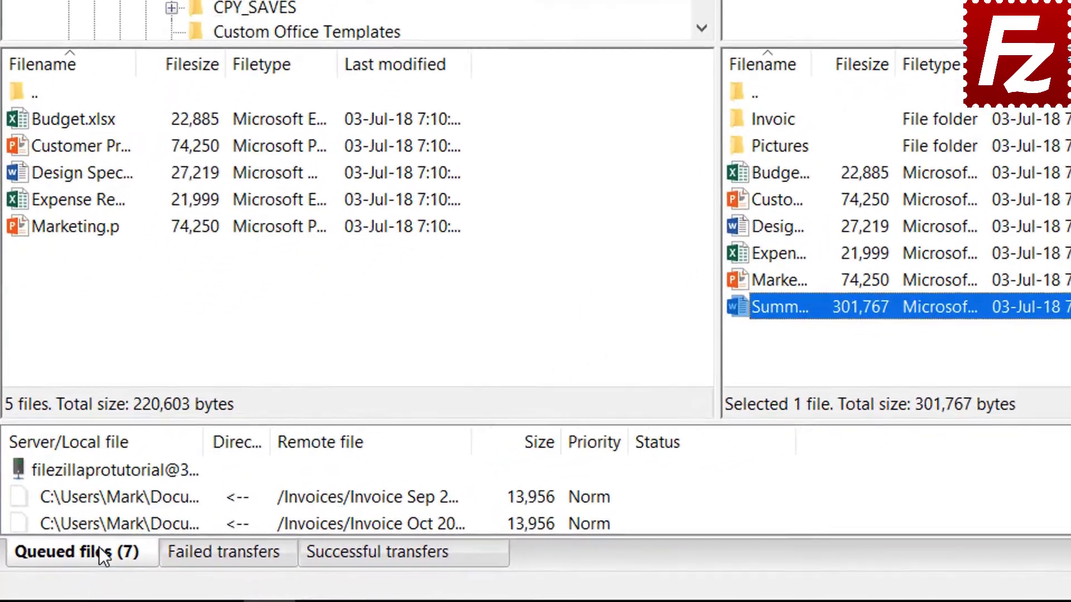
right_click(99, 468)
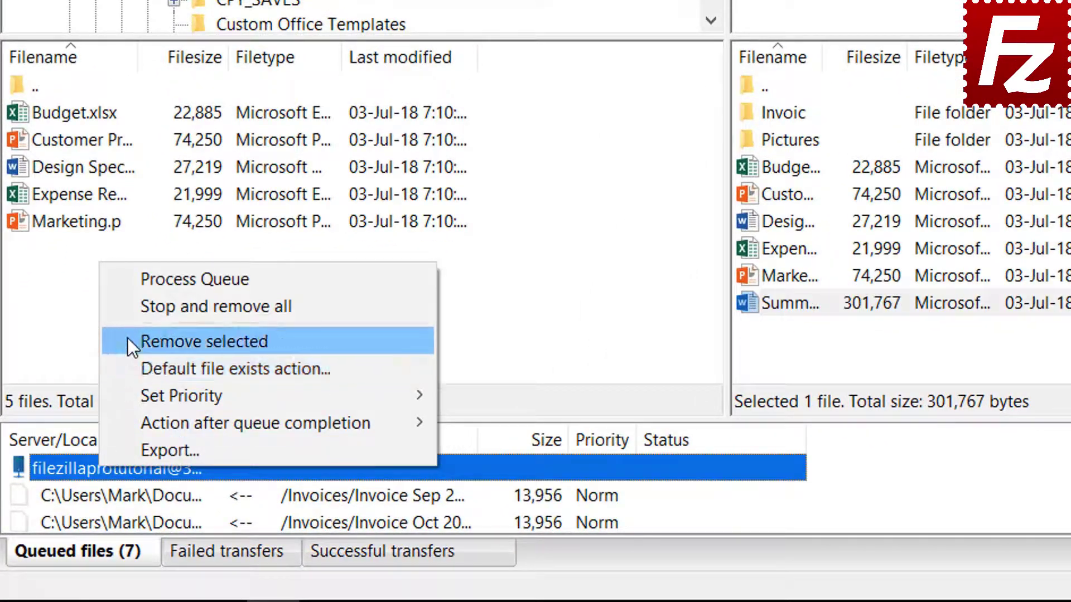
click(153, 280)
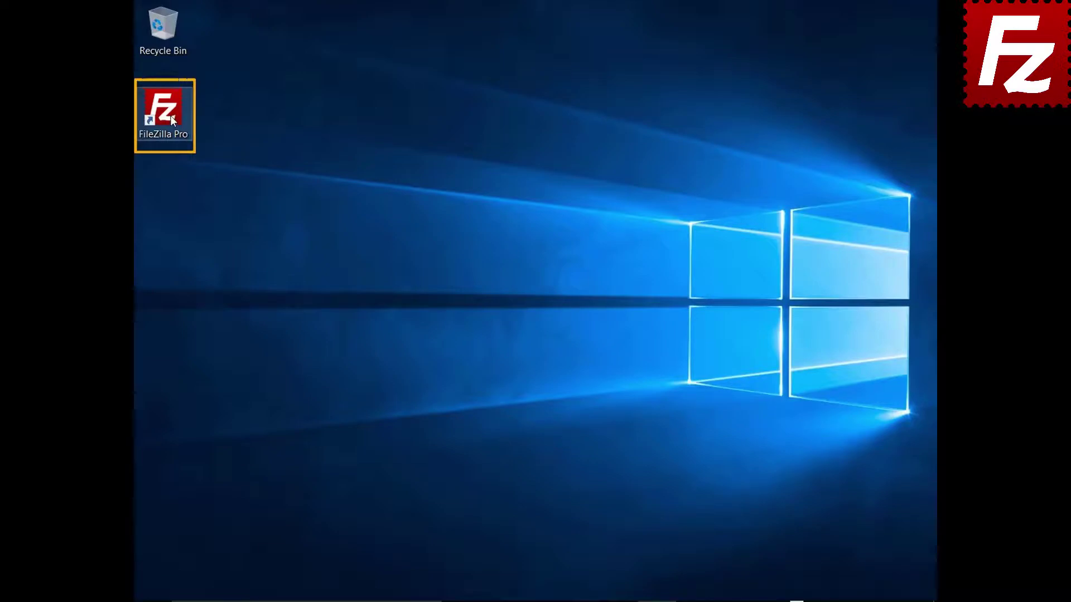
Relaunch FileZilla Pro and bring up the Site Manager.
double_click(169, 116)
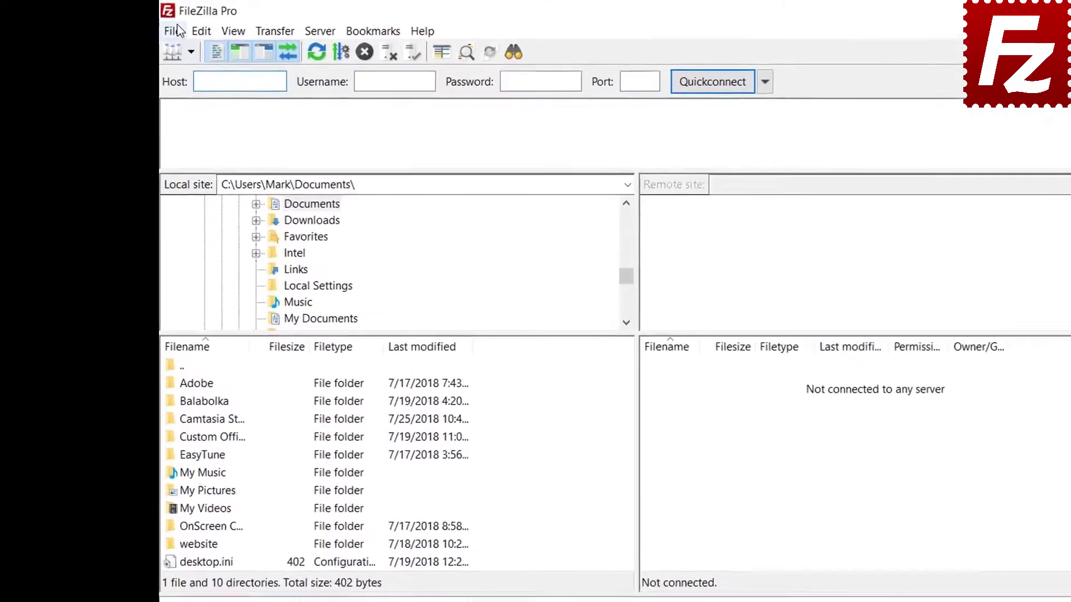
click(174, 31)
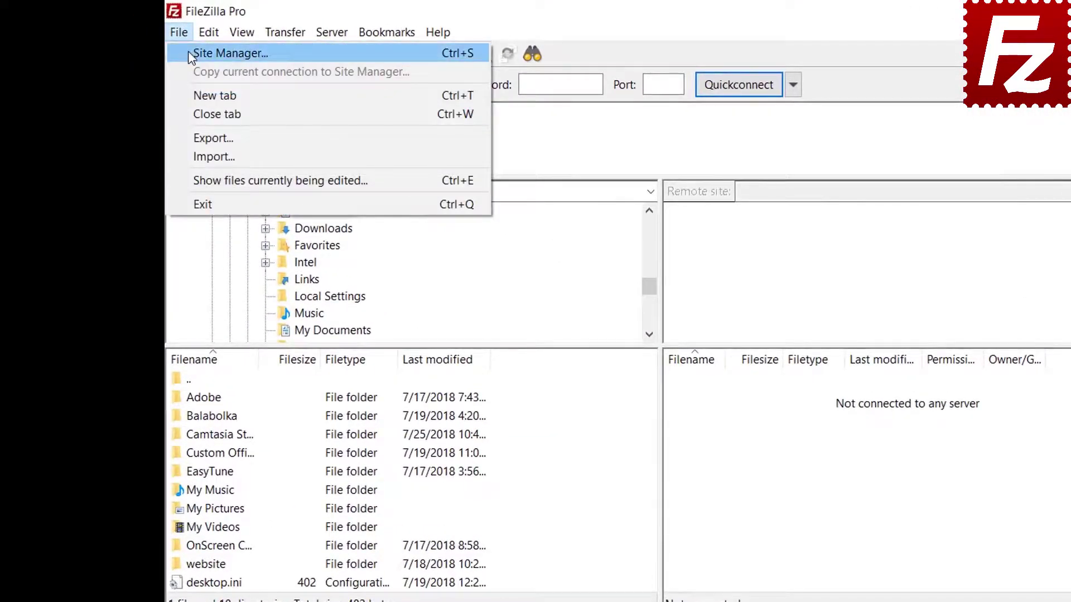
click(188, 53)
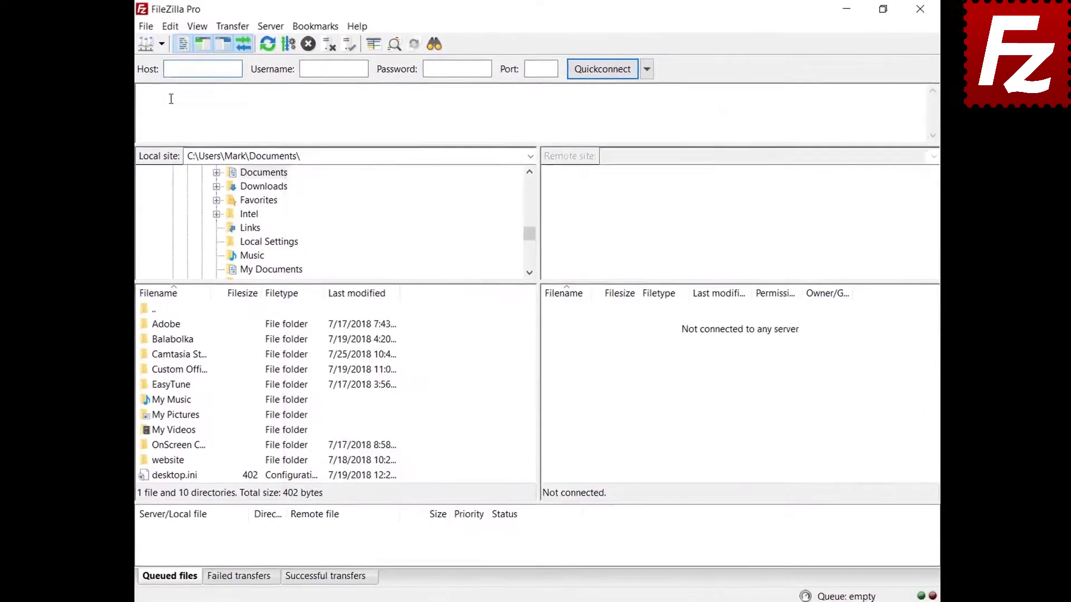
In Settings > Passwords, protect saved passwords with a master password, entered twice.
click(170, 26)
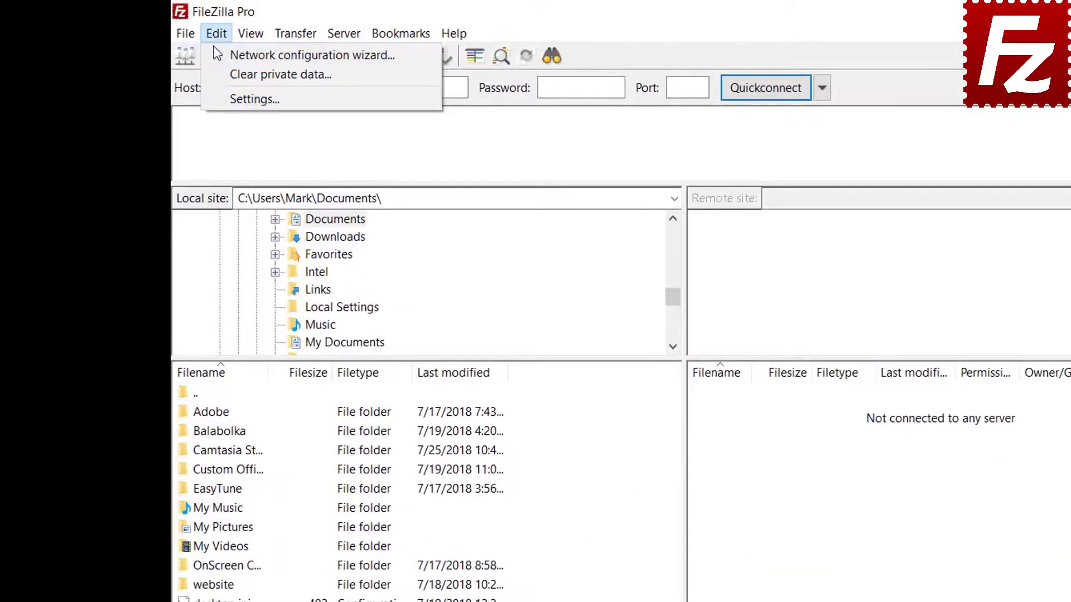
click(225, 96)
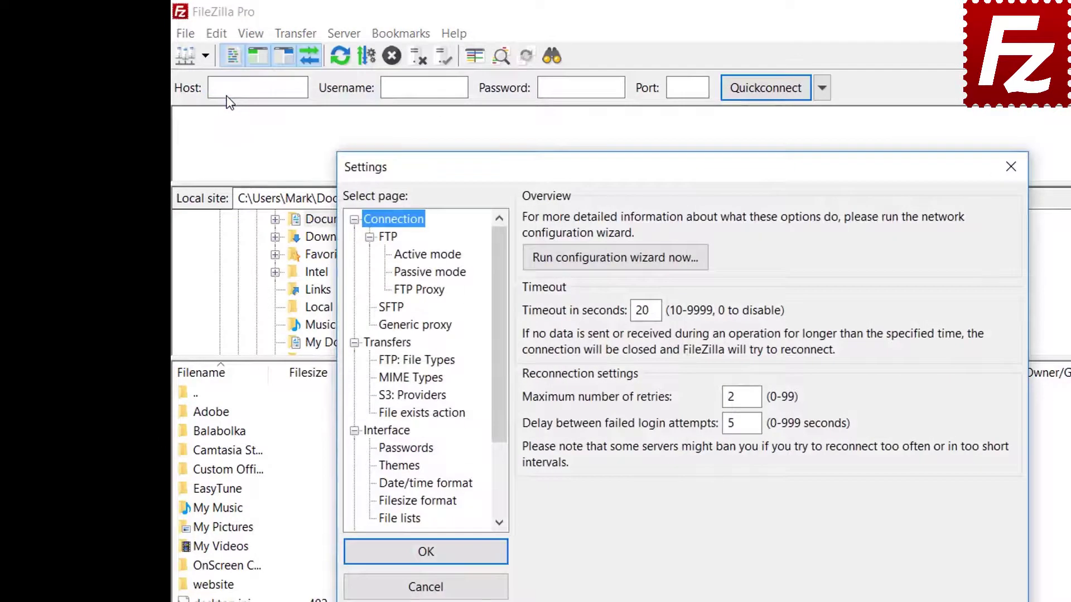
click(413, 450)
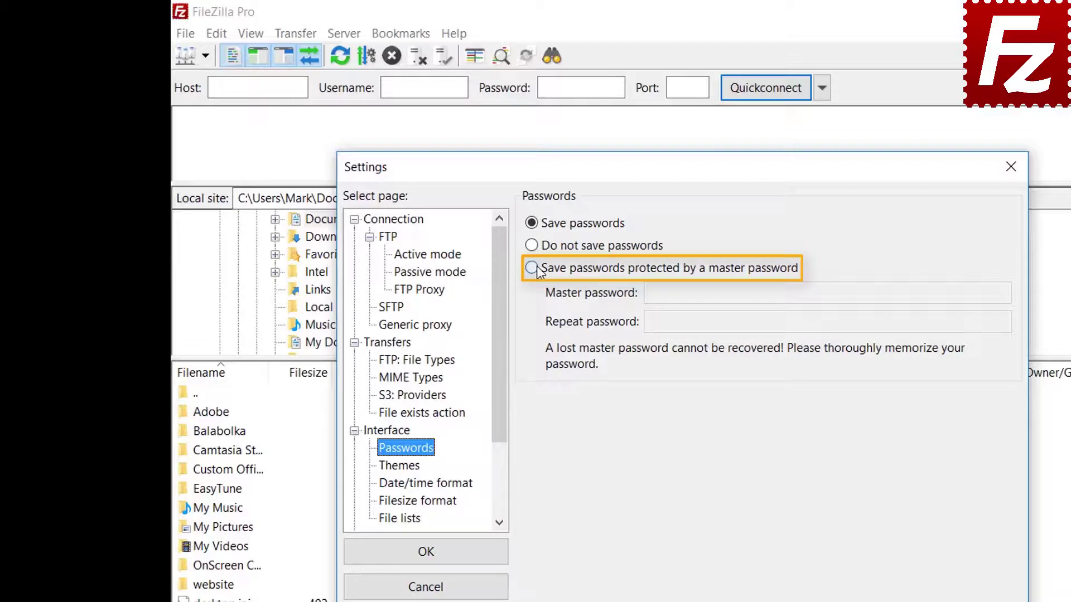
click(533, 268)
click(874, 293)
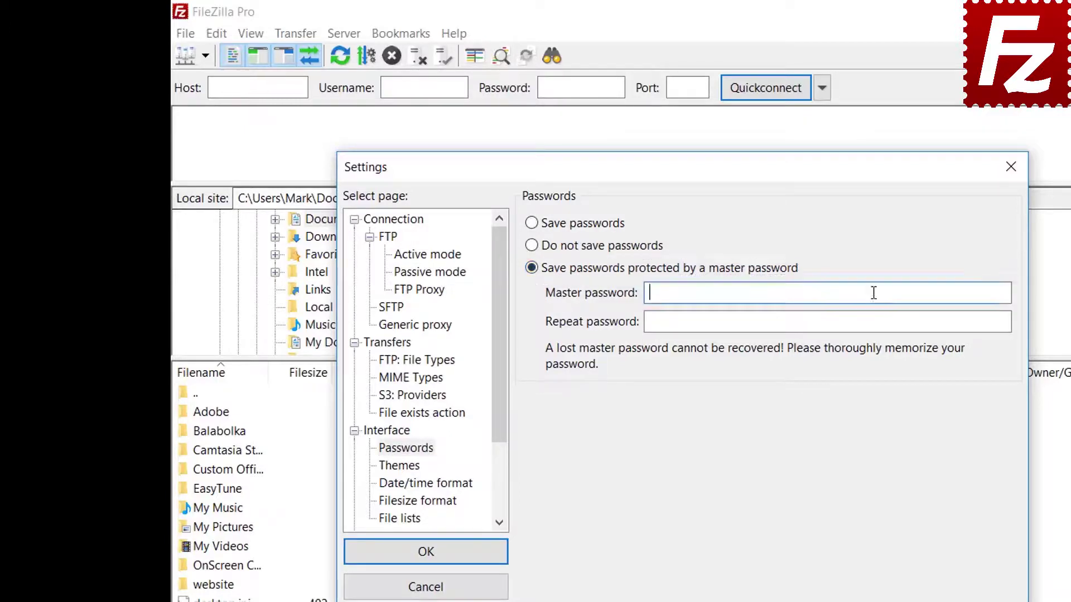
text(••••••••••)
click(850, 323)
text(••••••)
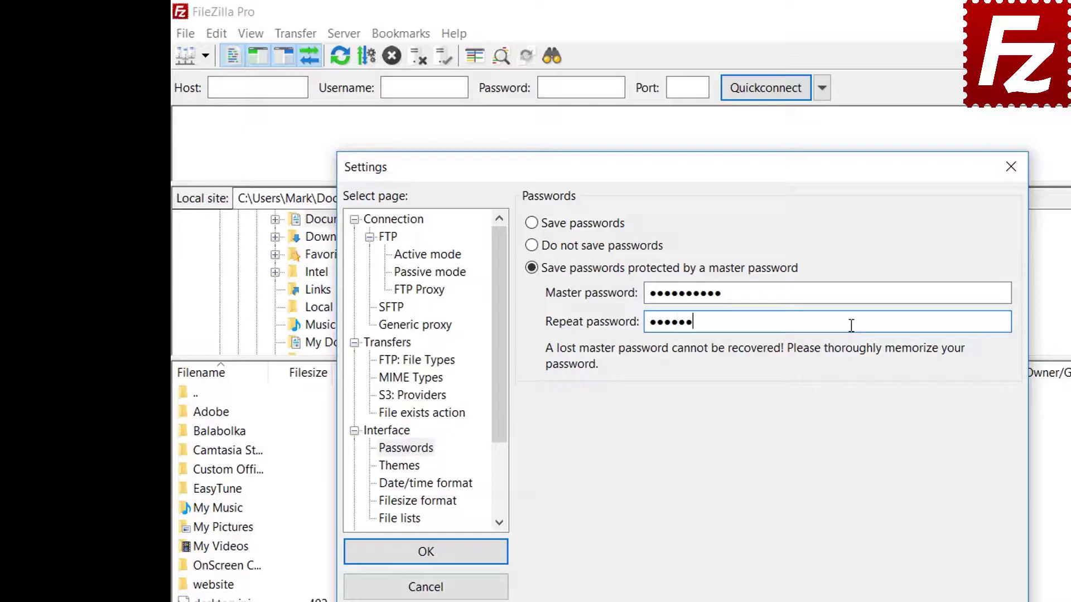
text(••••)
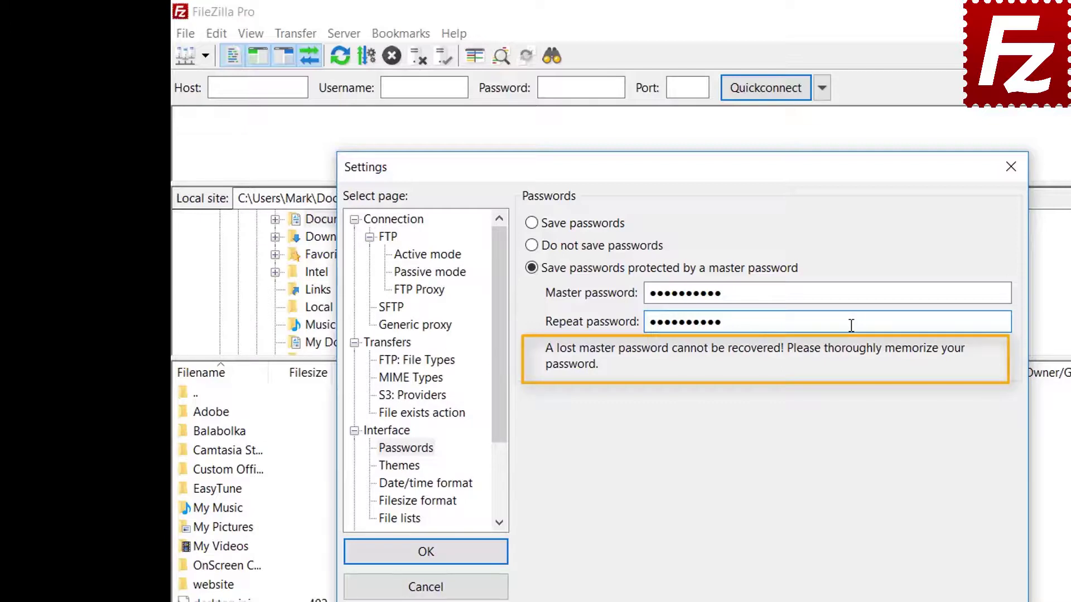
click(426, 552)
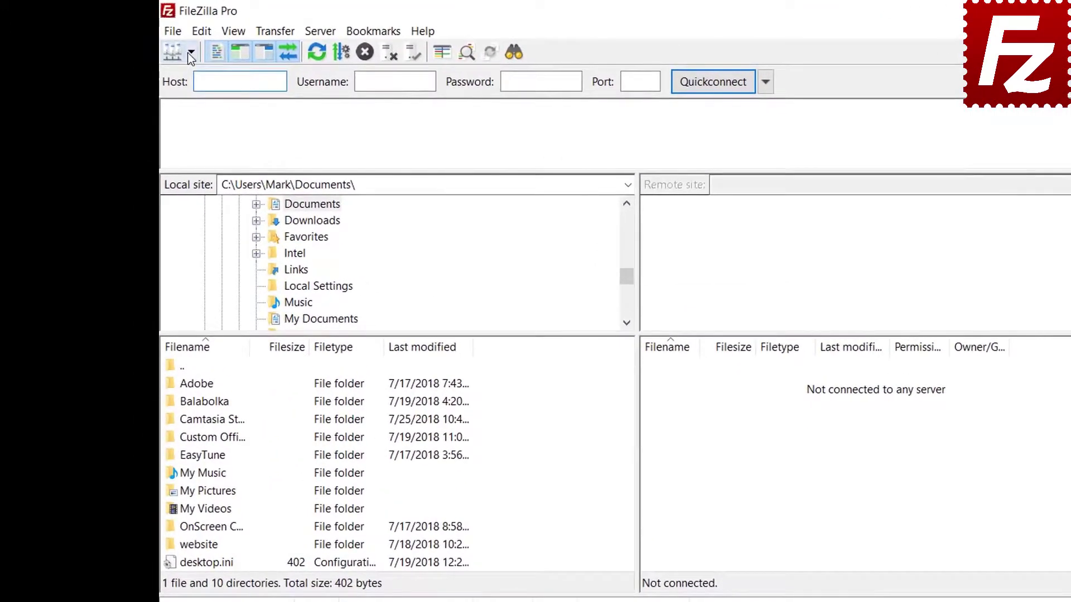
Connect to the saved FTP Tutorial site, unlocking it with the master password.
click(191, 54)
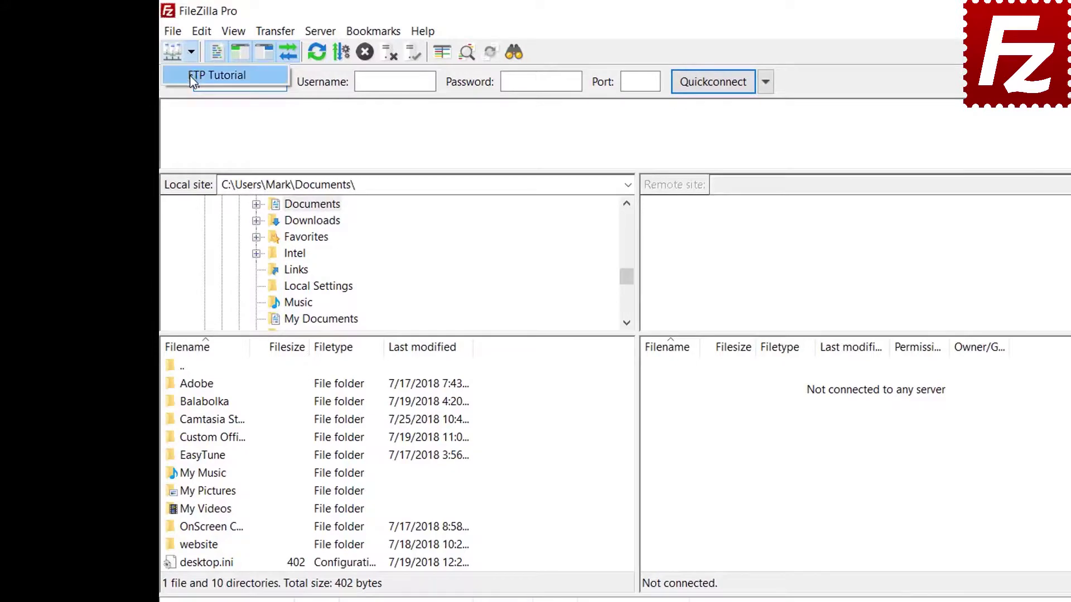
click(190, 76)
text(****)
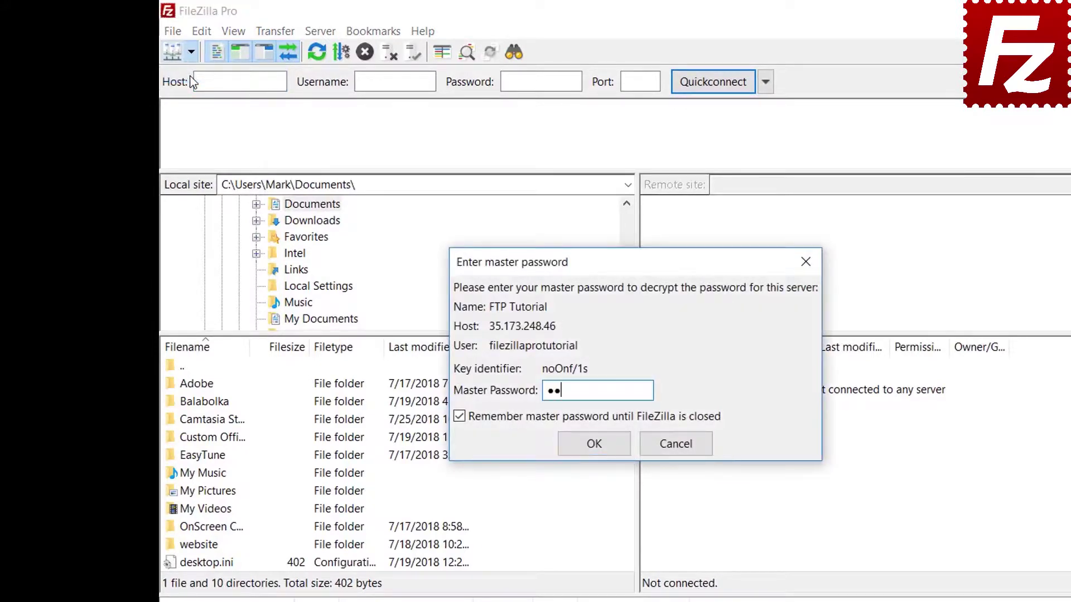
text(*******)
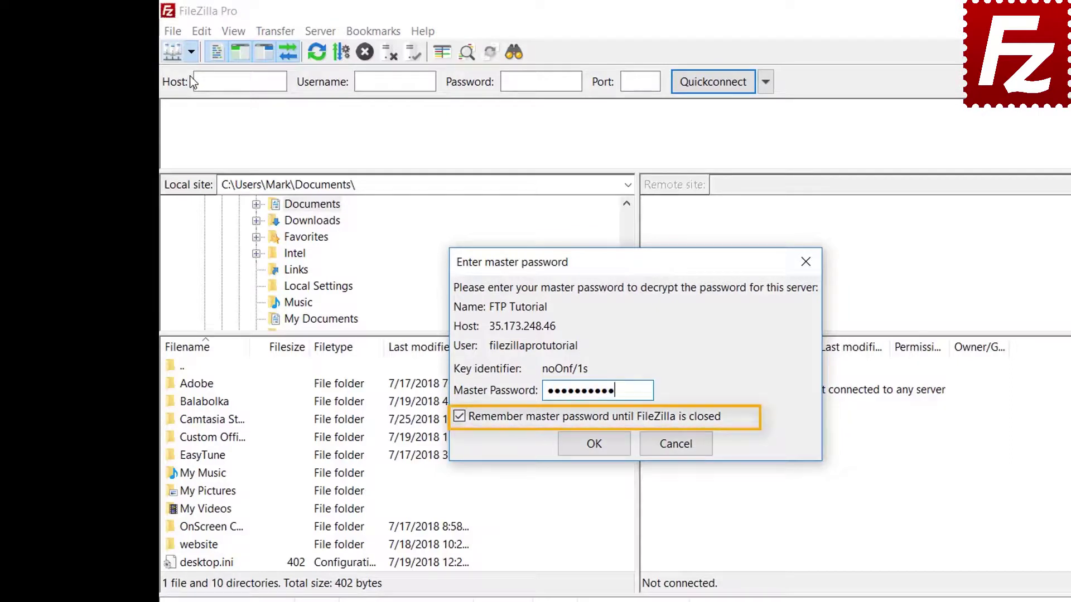
click(593, 444)
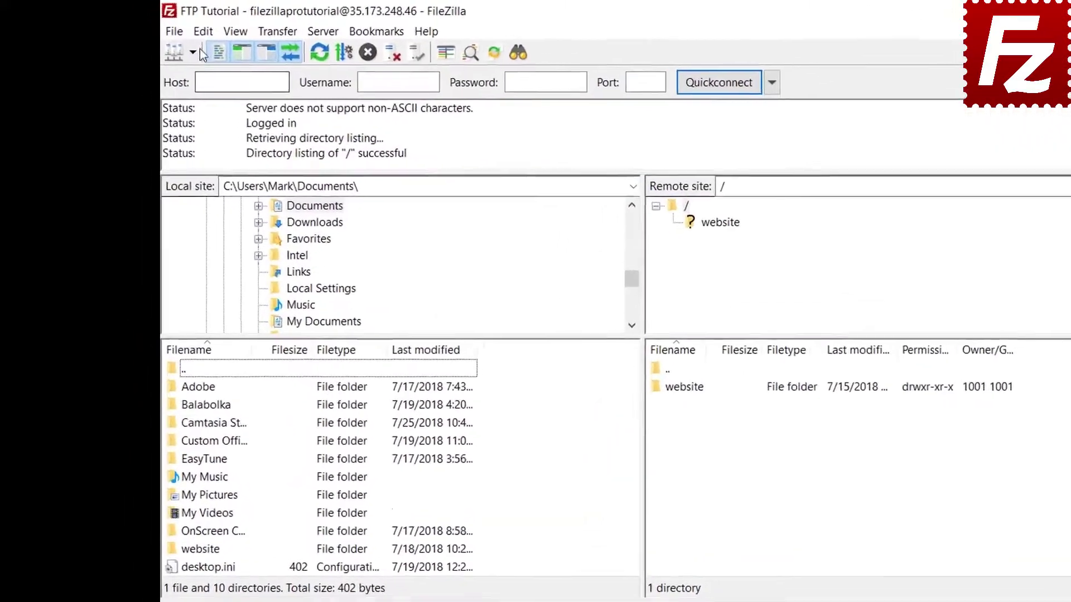
click(169, 27)
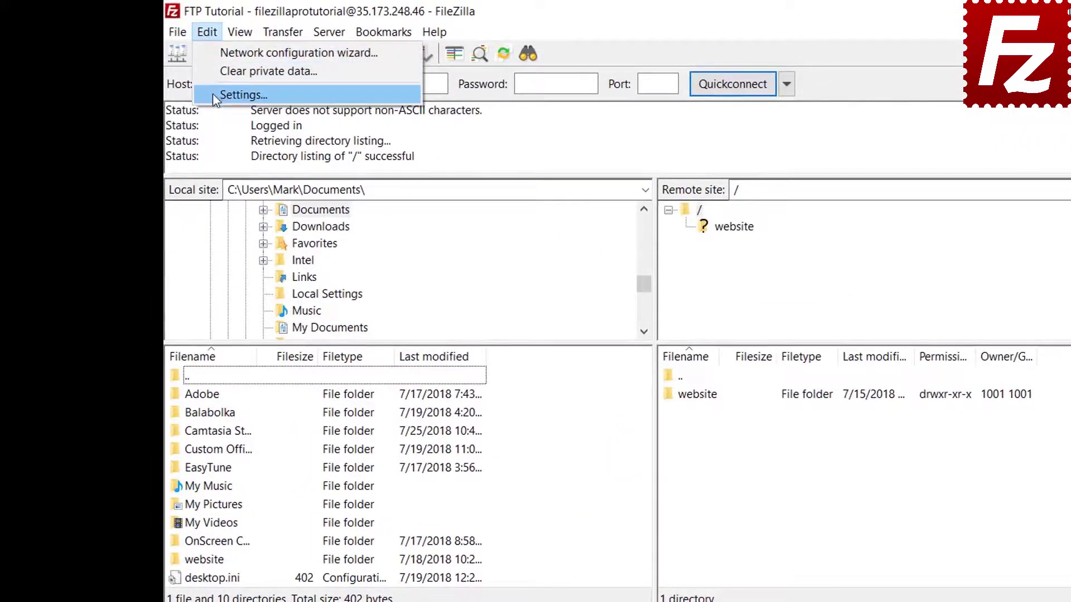
click(213, 94)
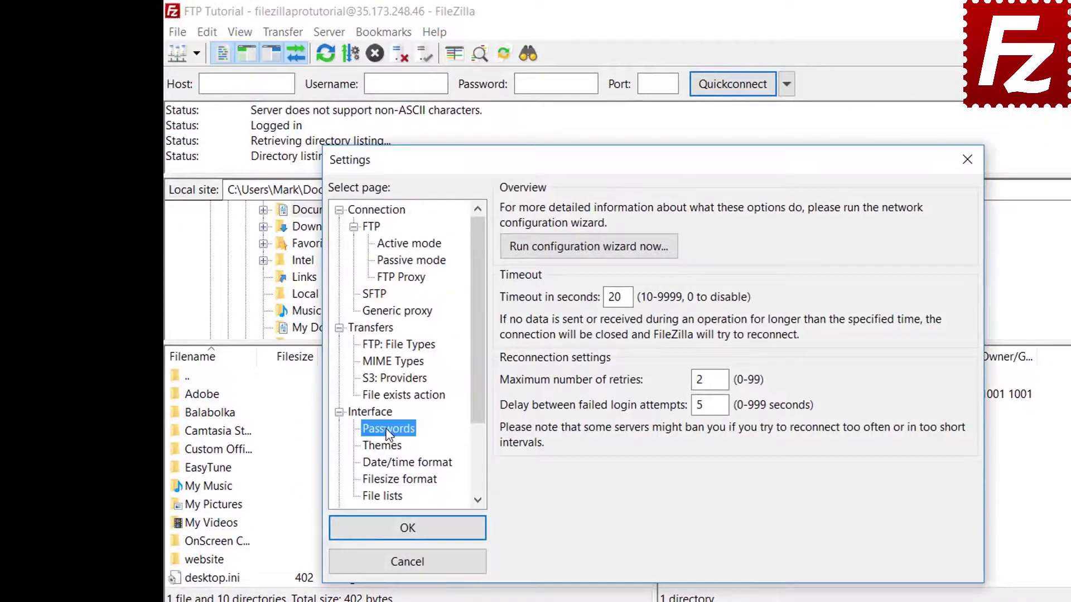
click(389, 430)
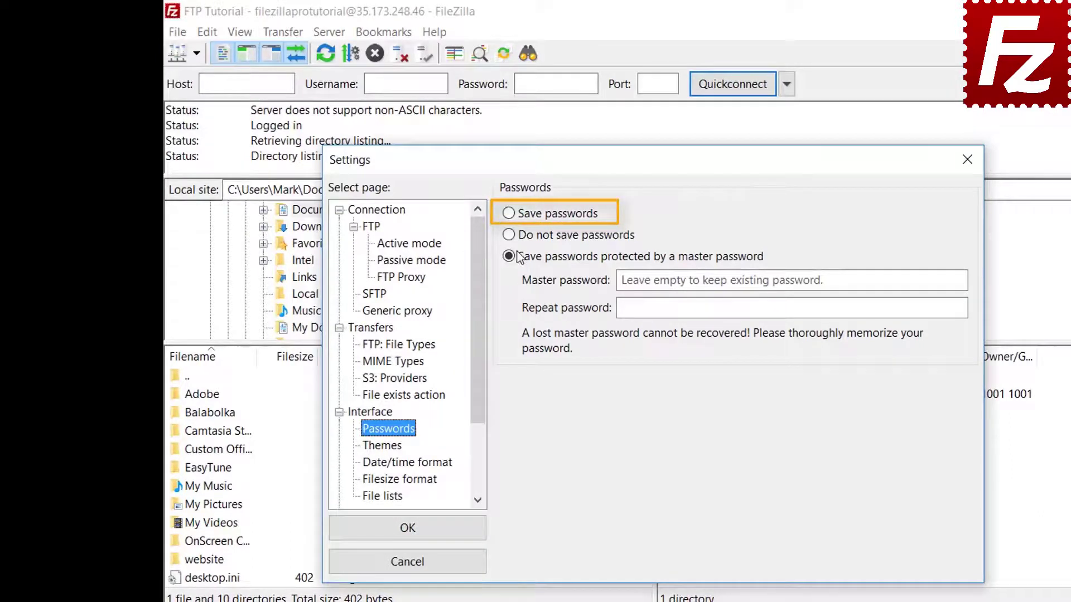
click(510, 216)
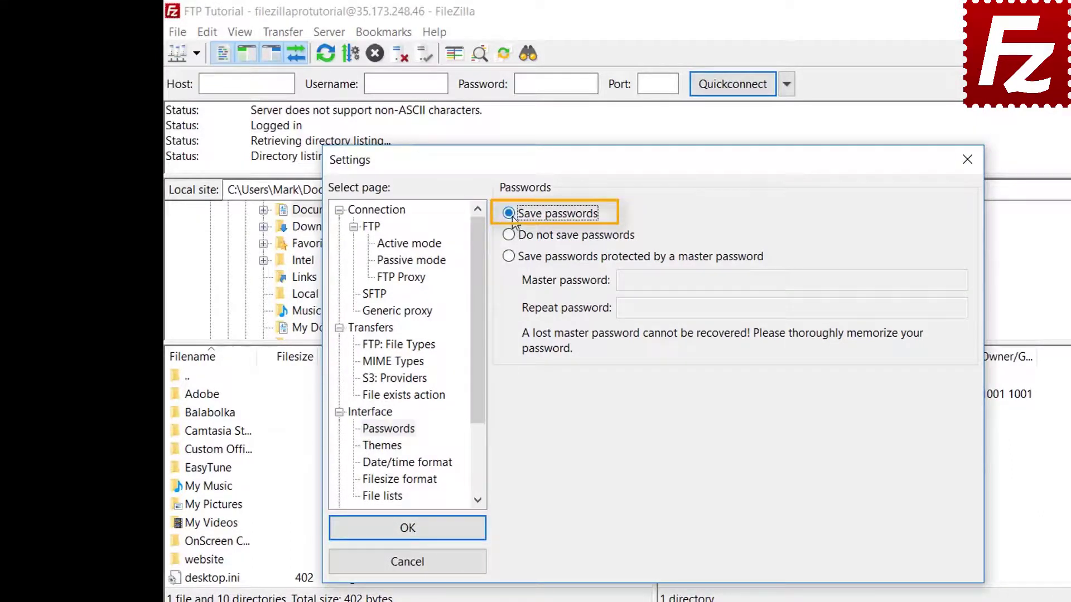
click(420, 537)
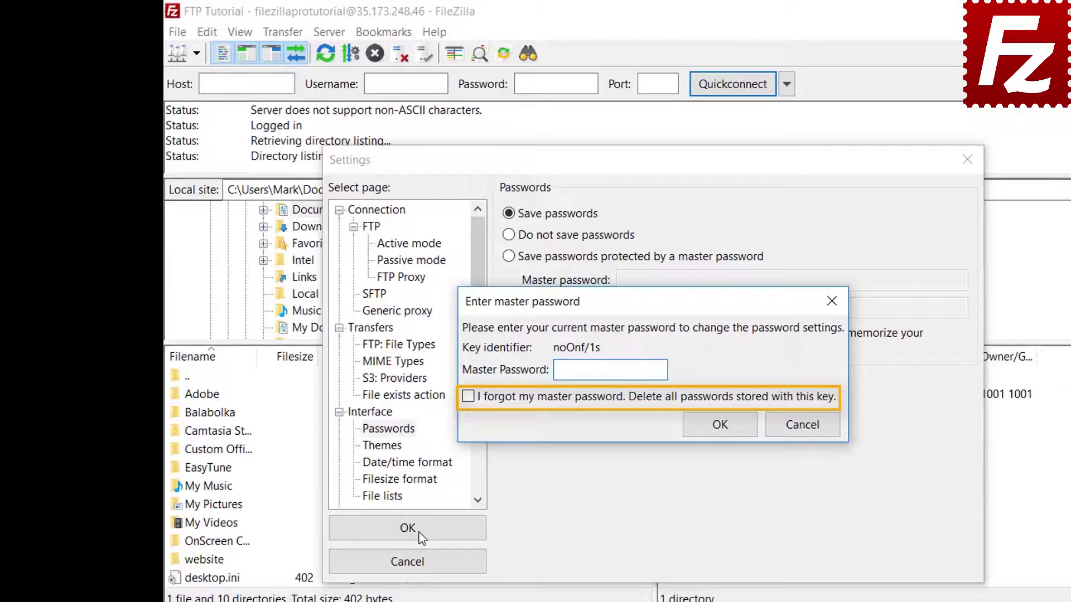
click(803, 426)
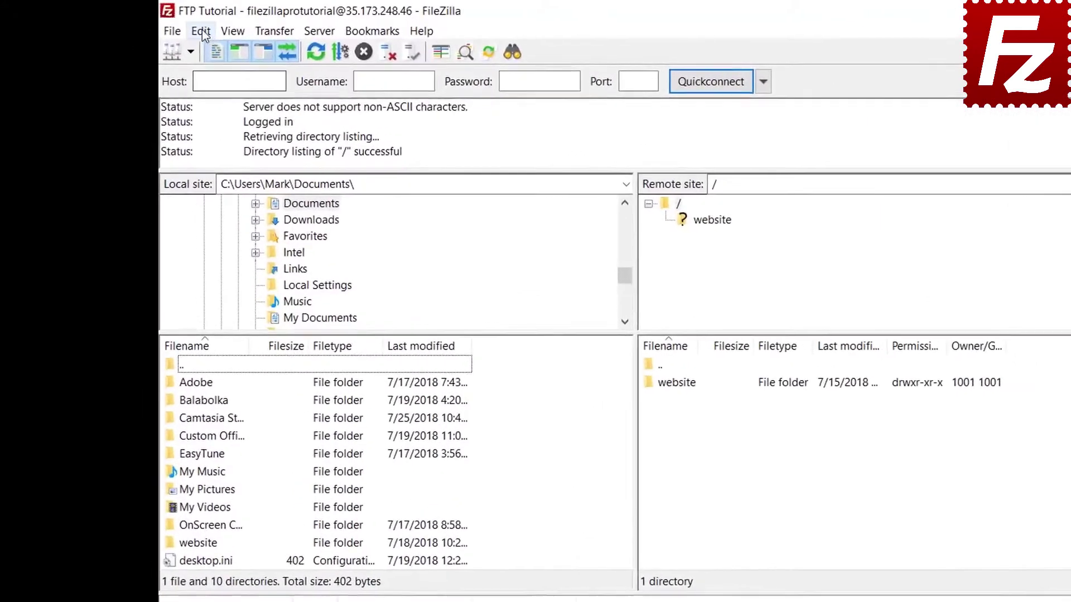
Clear the Quickconnect history and reconnect information via Clear private data.
click(187, 28)
click(206, 69)
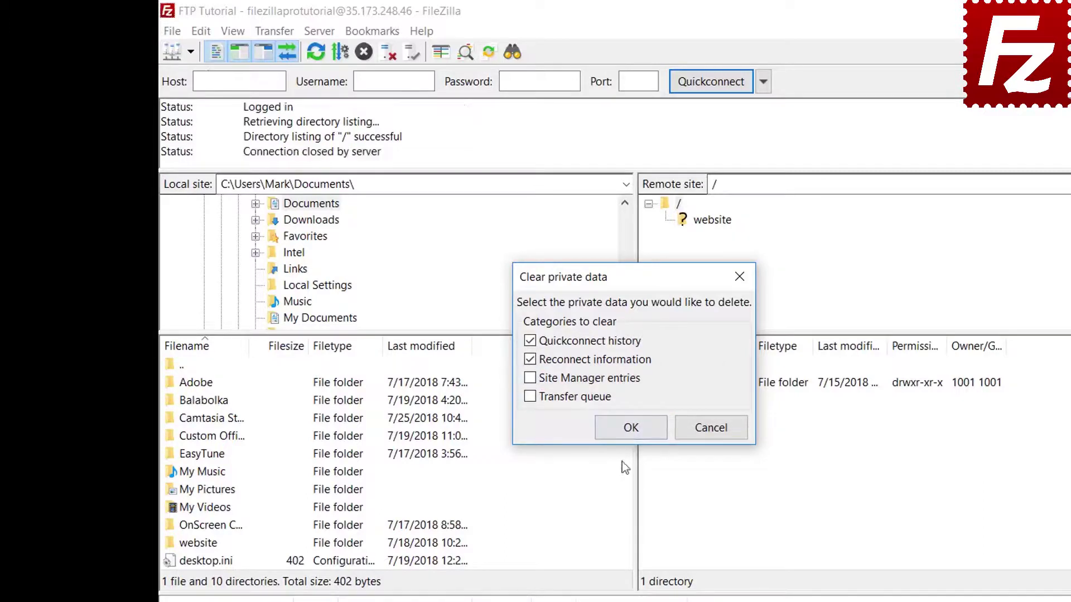
key(Return)
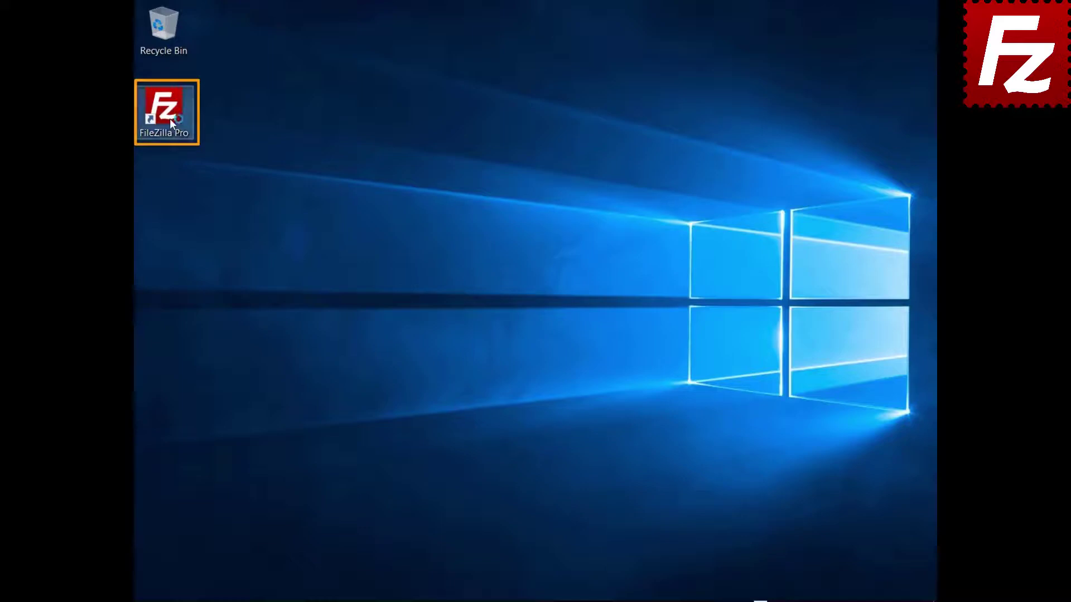
Relaunch FileZilla Pro from the desktop, connect to FTP Tutorial, and open remote file search.
double_click(169, 120)
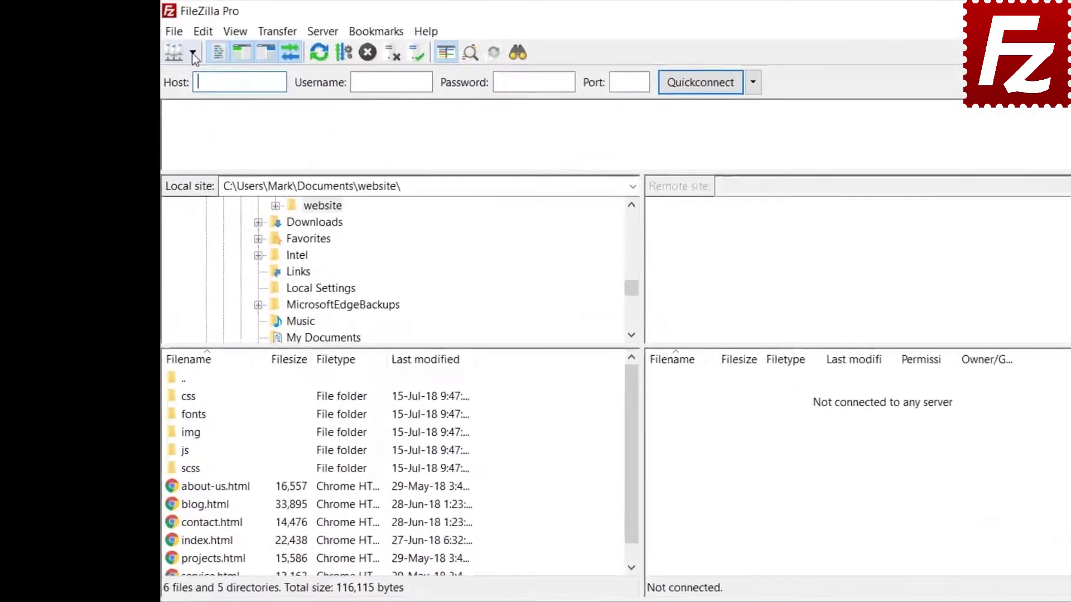
click(193, 54)
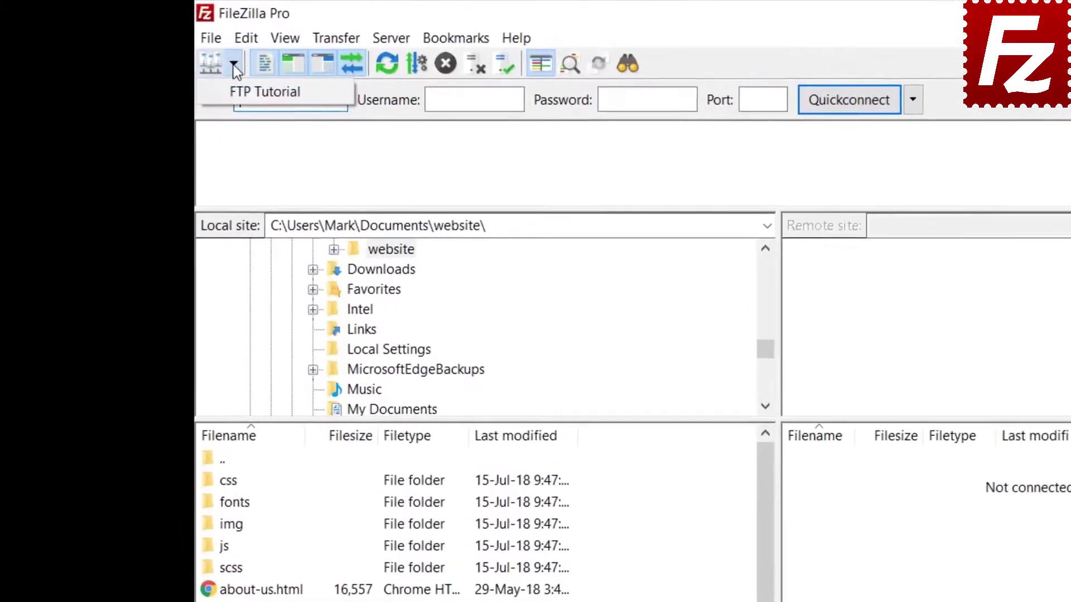
click(202, 76)
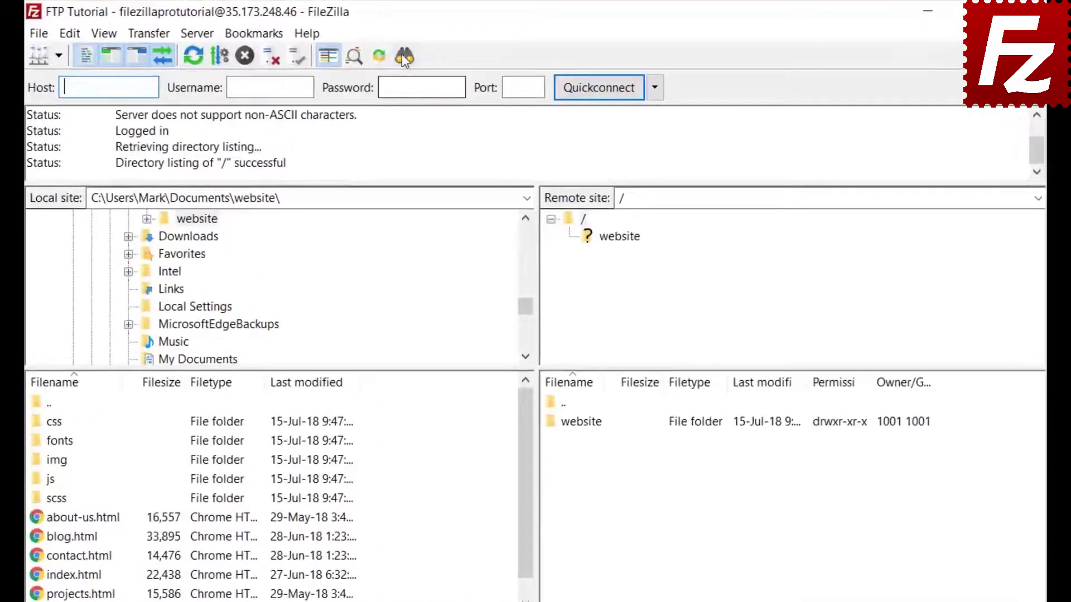
click(405, 56)
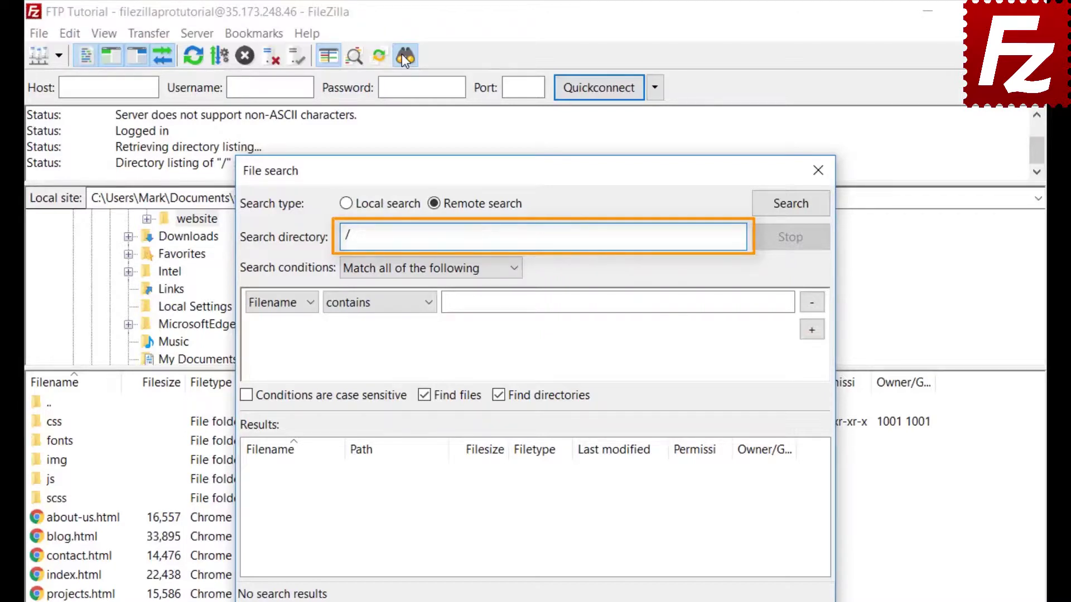
Set the first search condition to match all: filename contains .jpg.
click(393, 269)
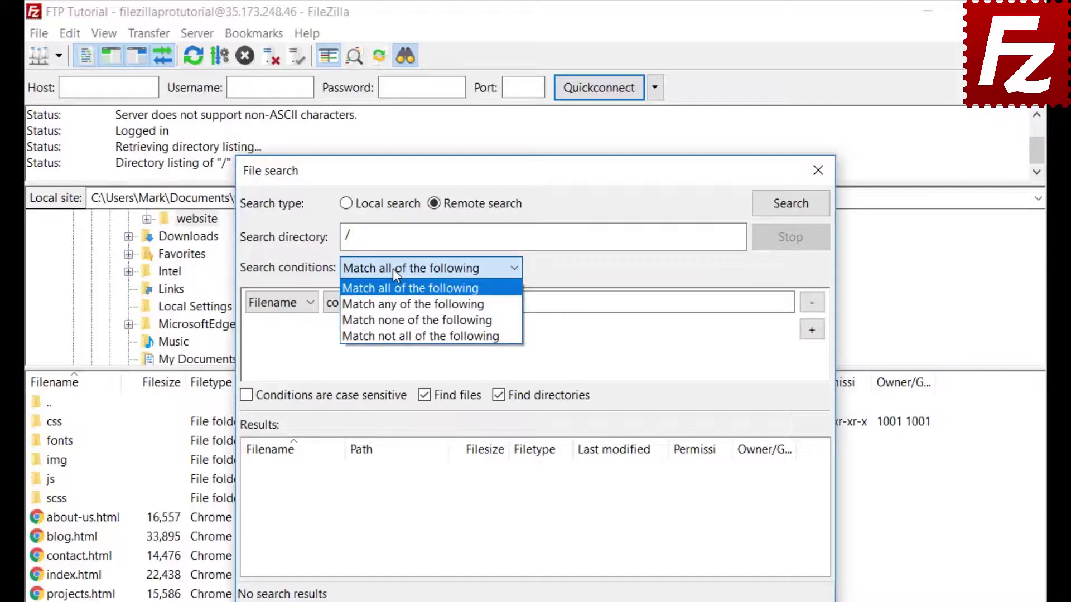
click(393, 269)
click(275, 307)
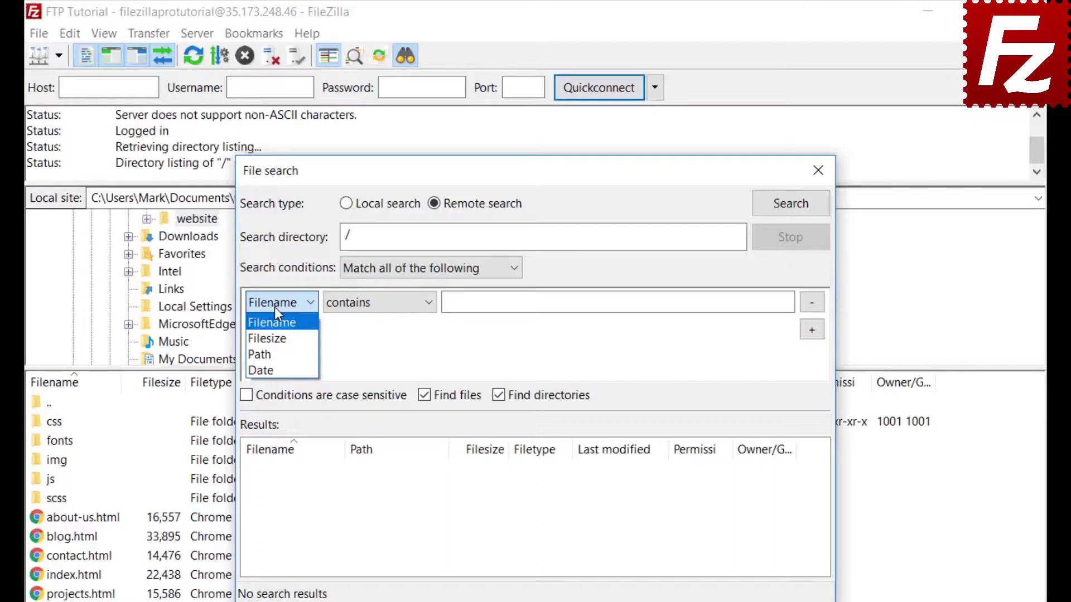
click(275, 307)
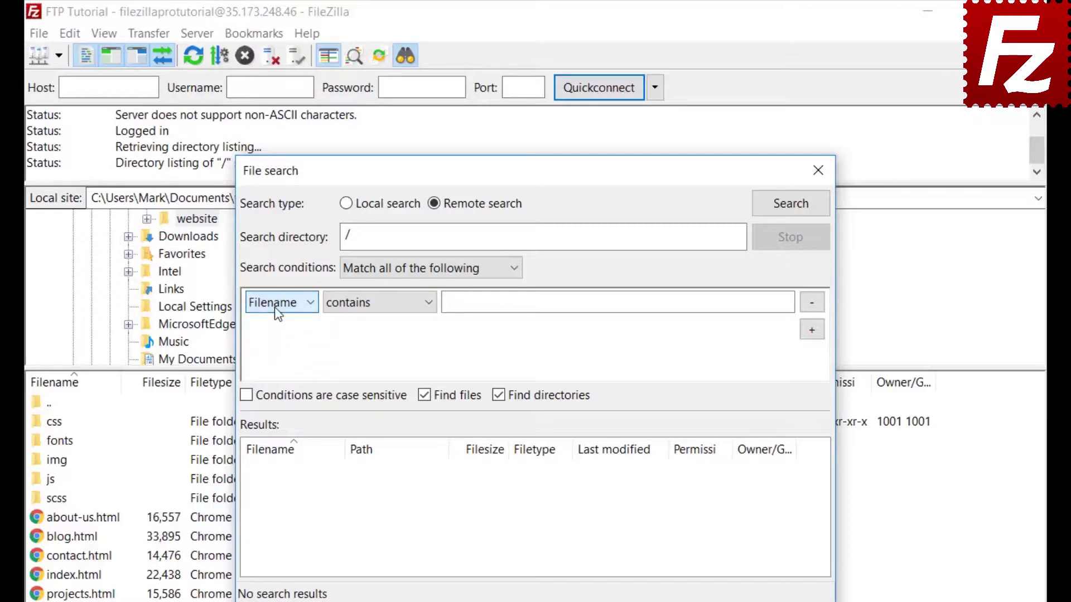
click(379, 312)
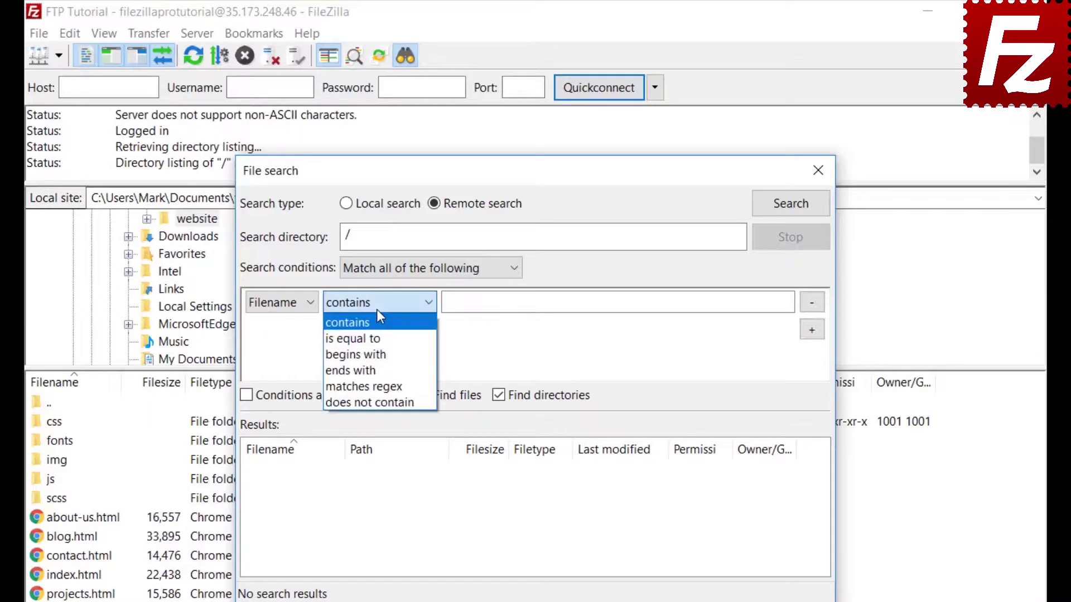
click(377, 311)
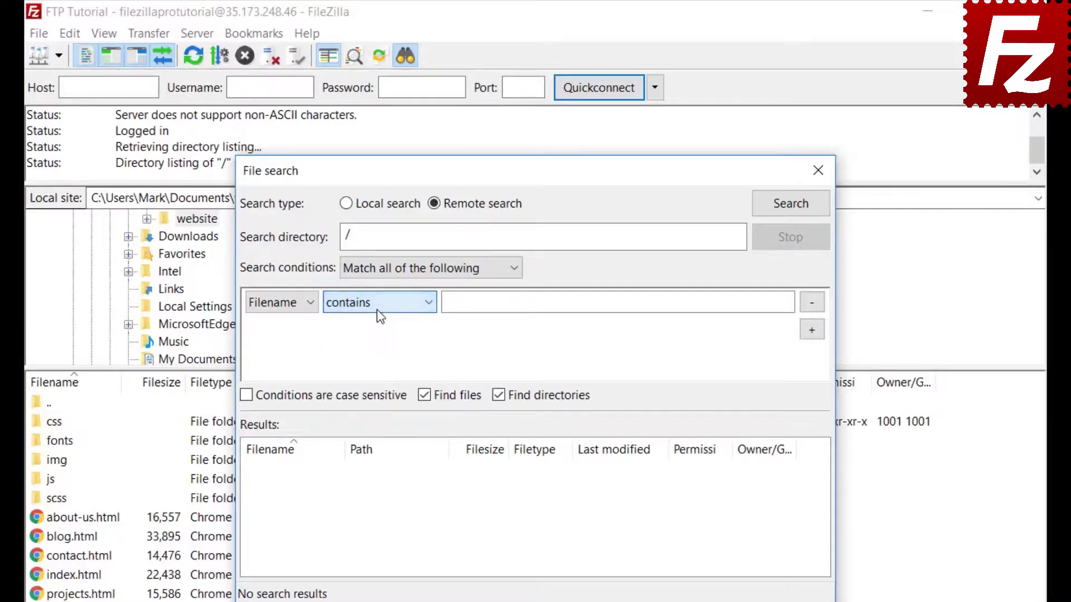
click(294, 303)
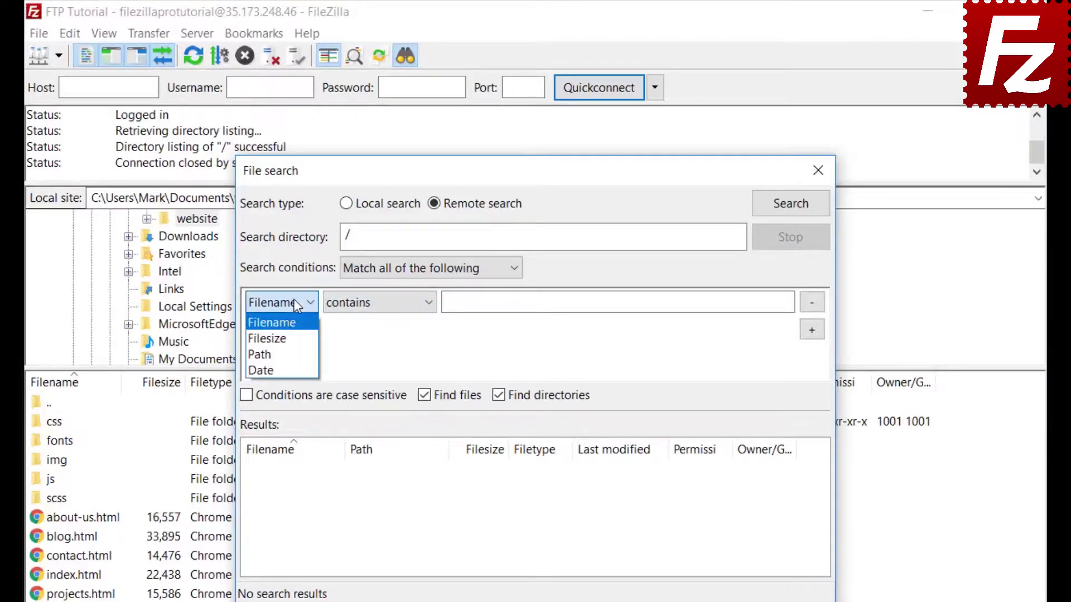
click(296, 323)
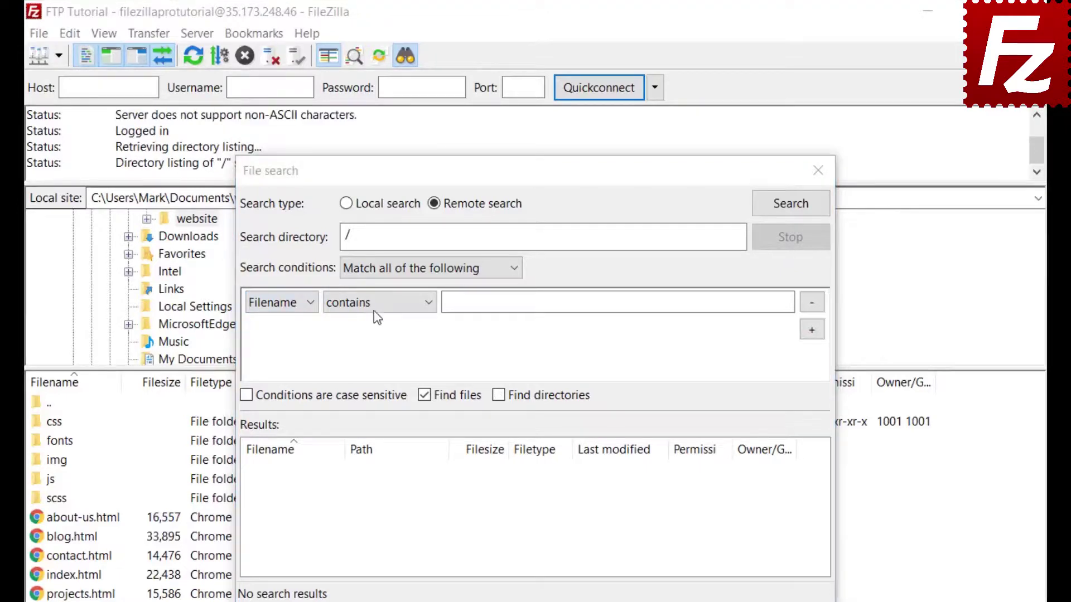
click(375, 306)
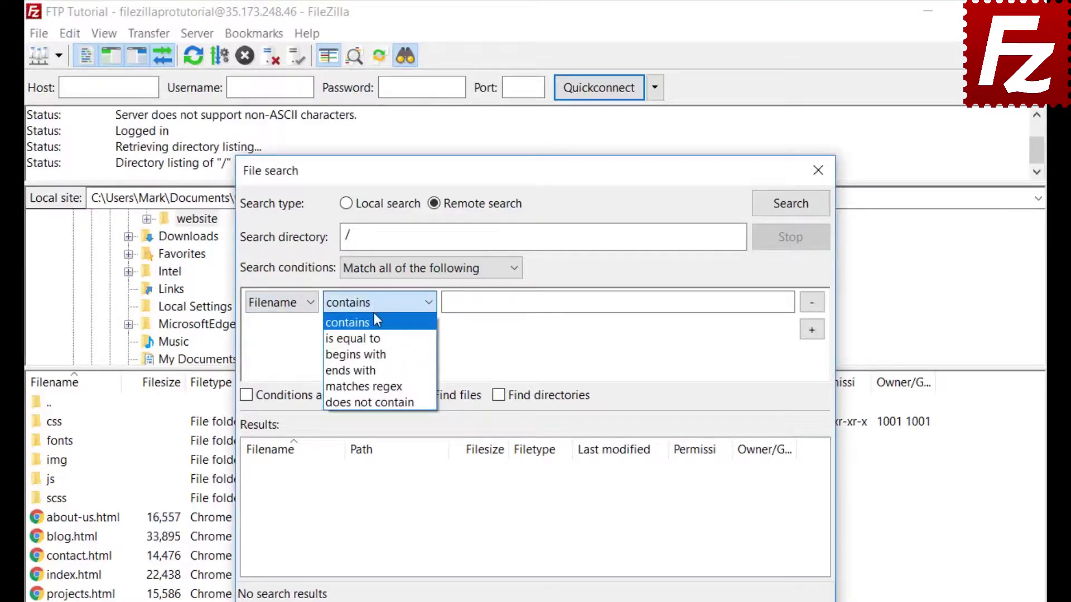
click(485, 303)
text(.jpg)
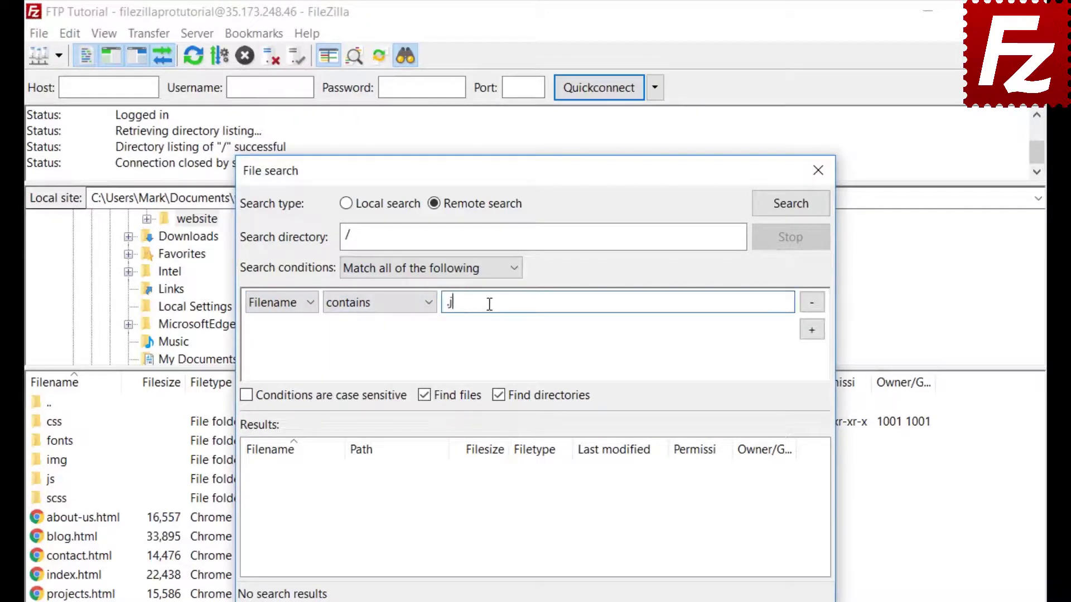
Add a filesize greater than 500000 condition, exclude directories, and move the dialog right.
click(813, 331)
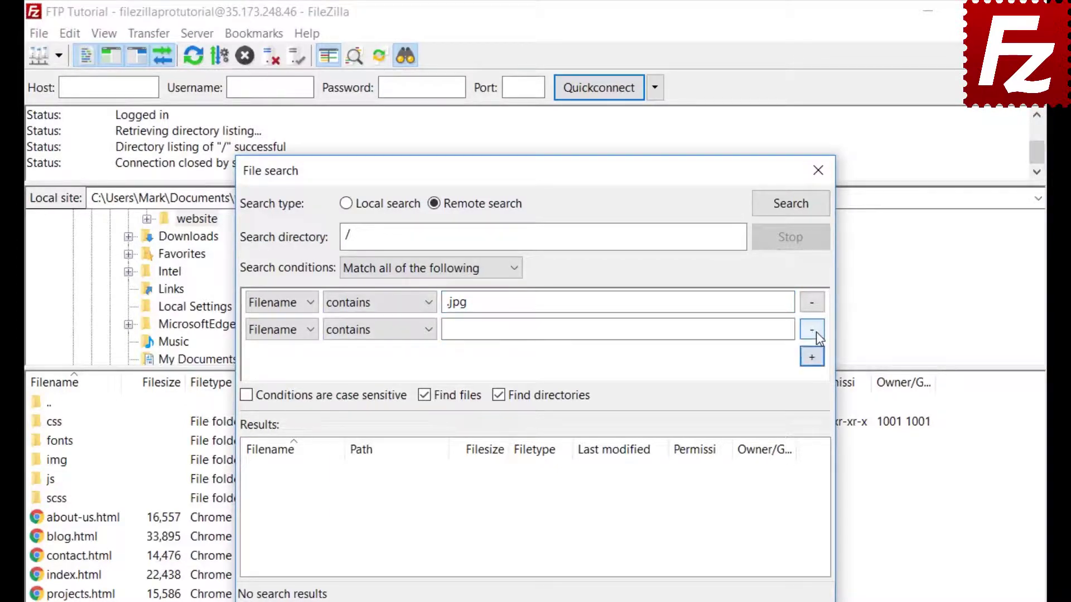
click(281, 330)
click(275, 368)
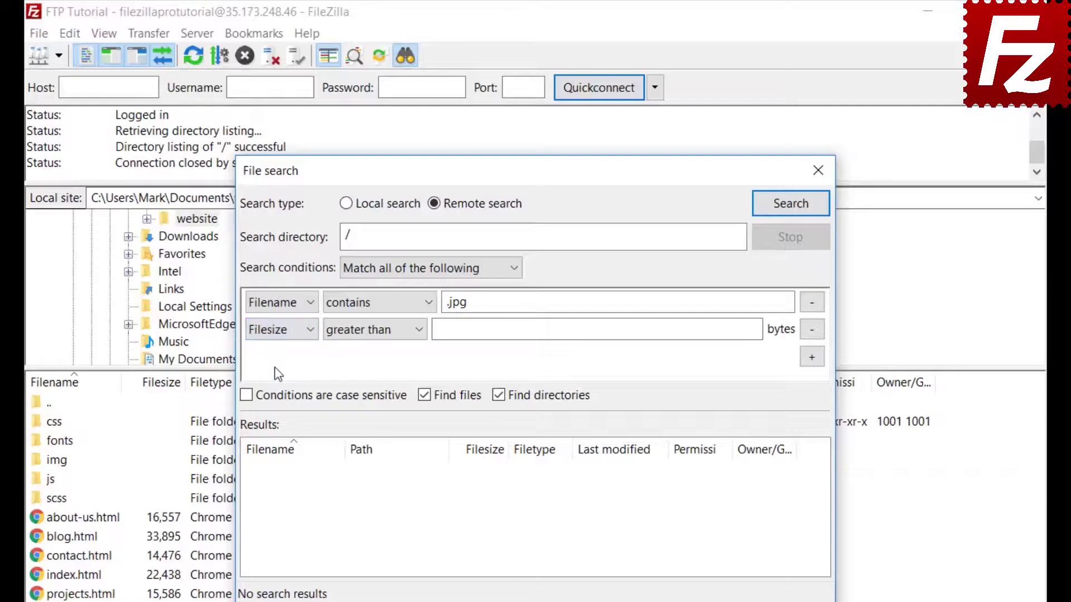
click(361, 334)
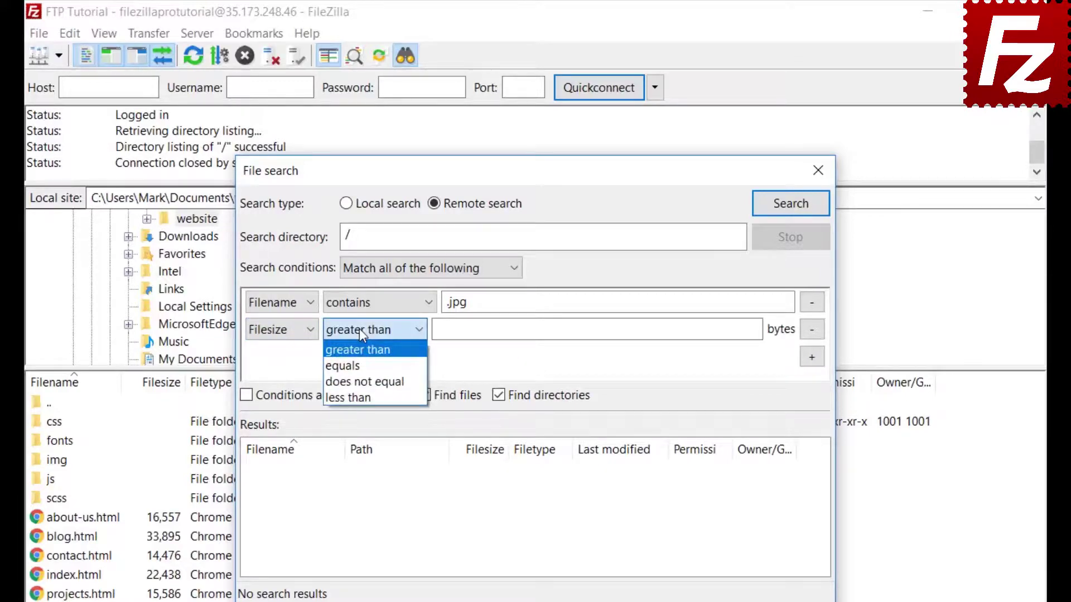
click(360, 330)
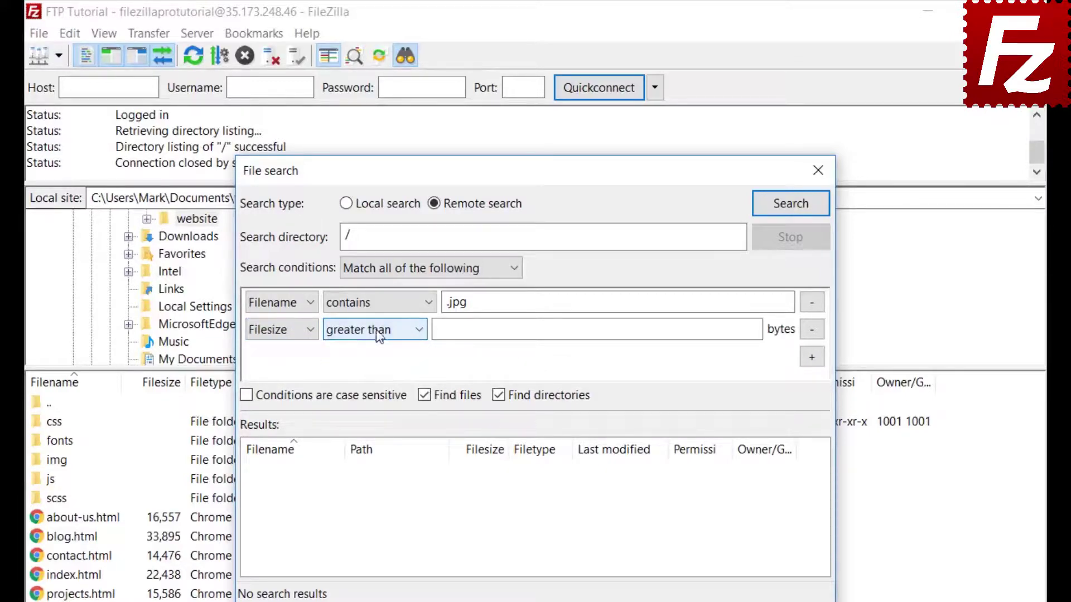
click(443, 330)
text(50)
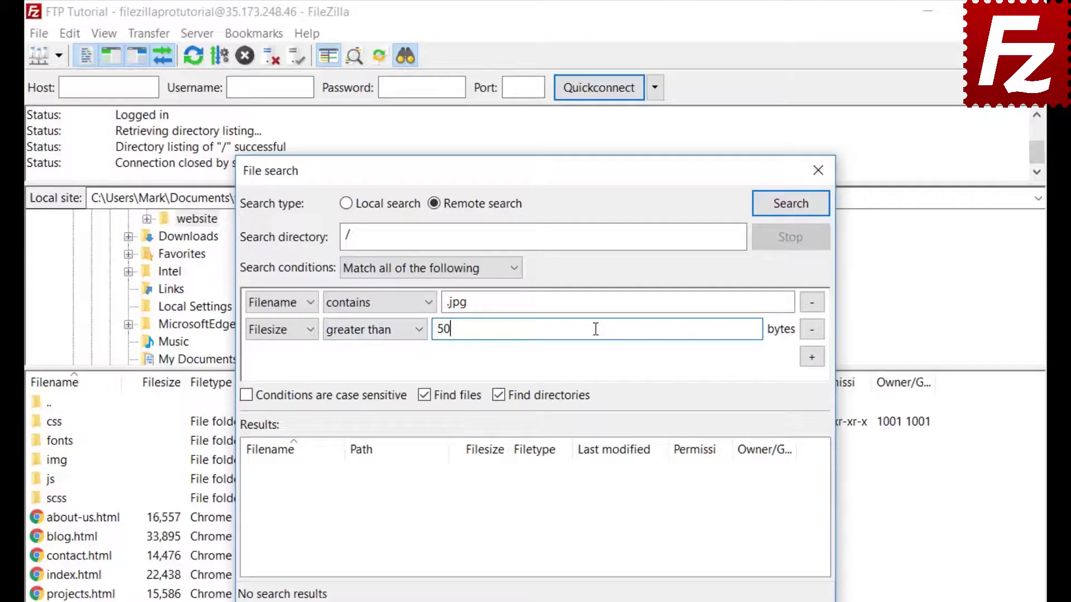
text(0000)
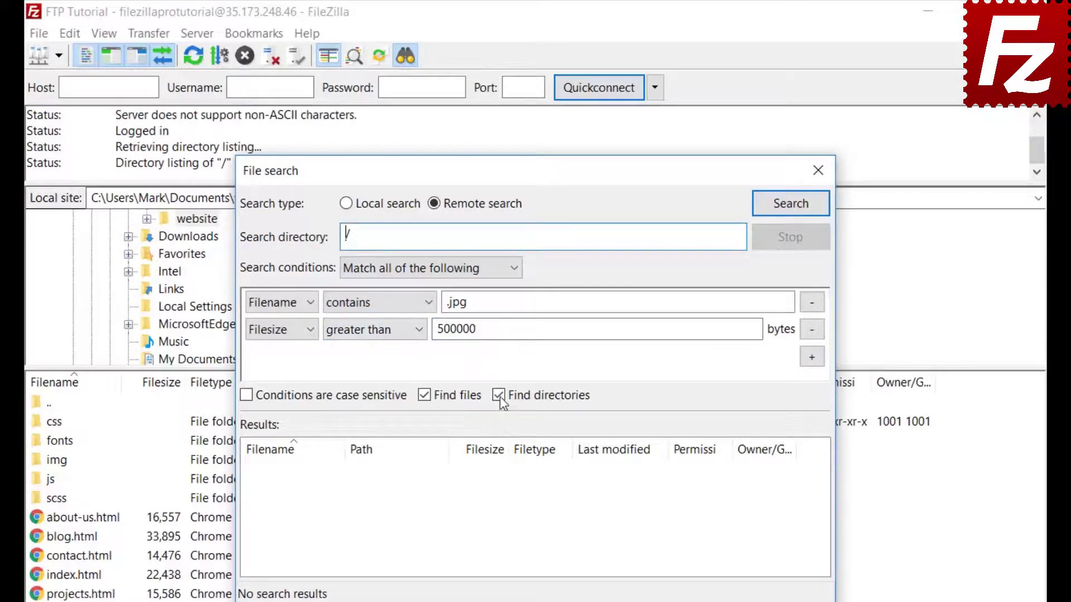
click(499, 395)
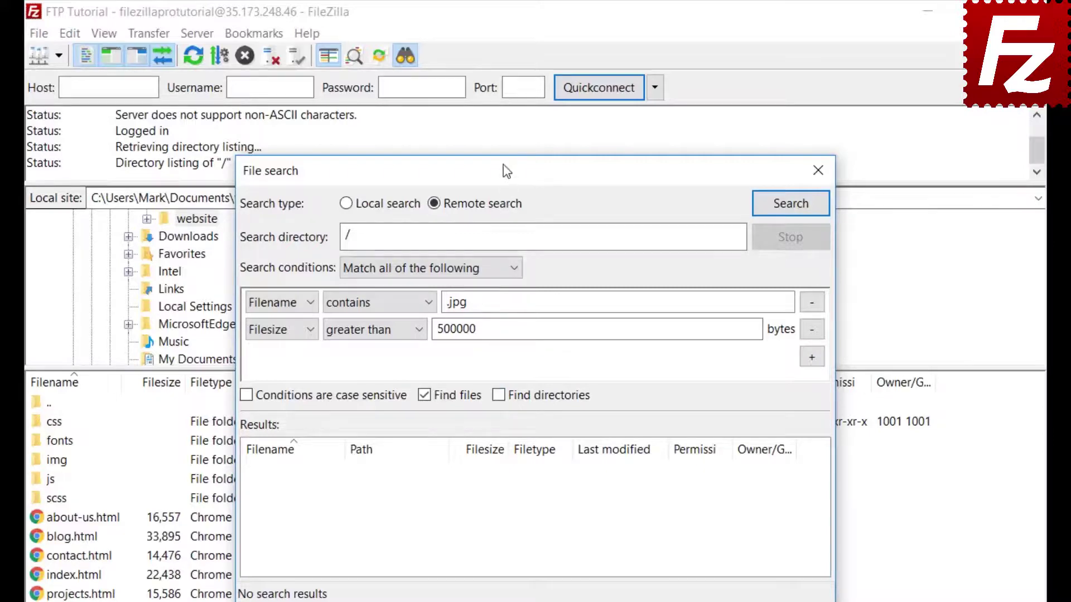
drag(505, 168, 706, 173)
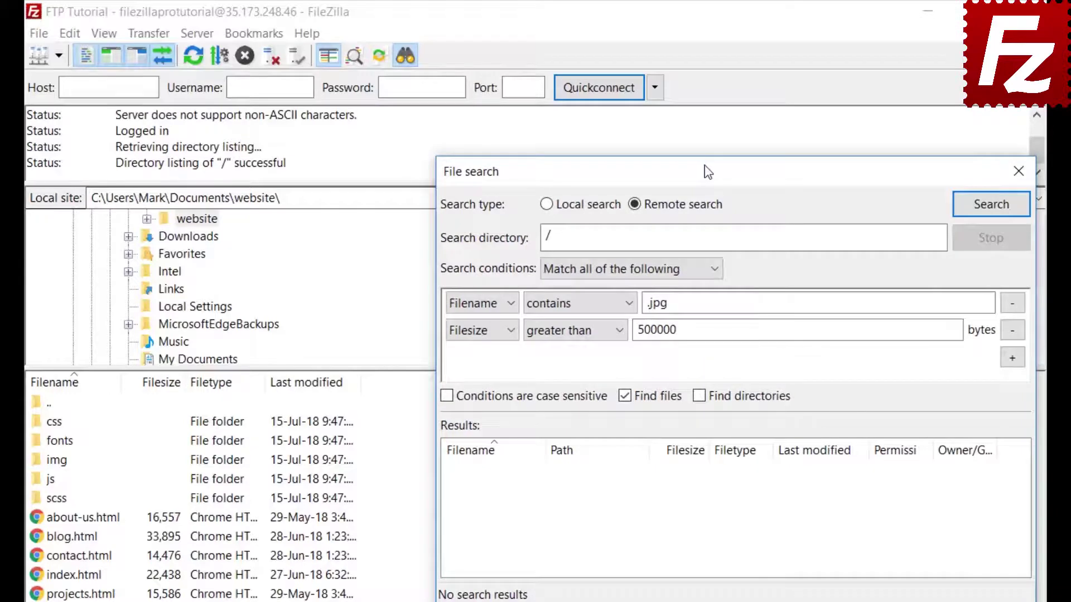
Run the search, add feature-bg.jpg to the download queue only, and close File search.
click(991, 205)
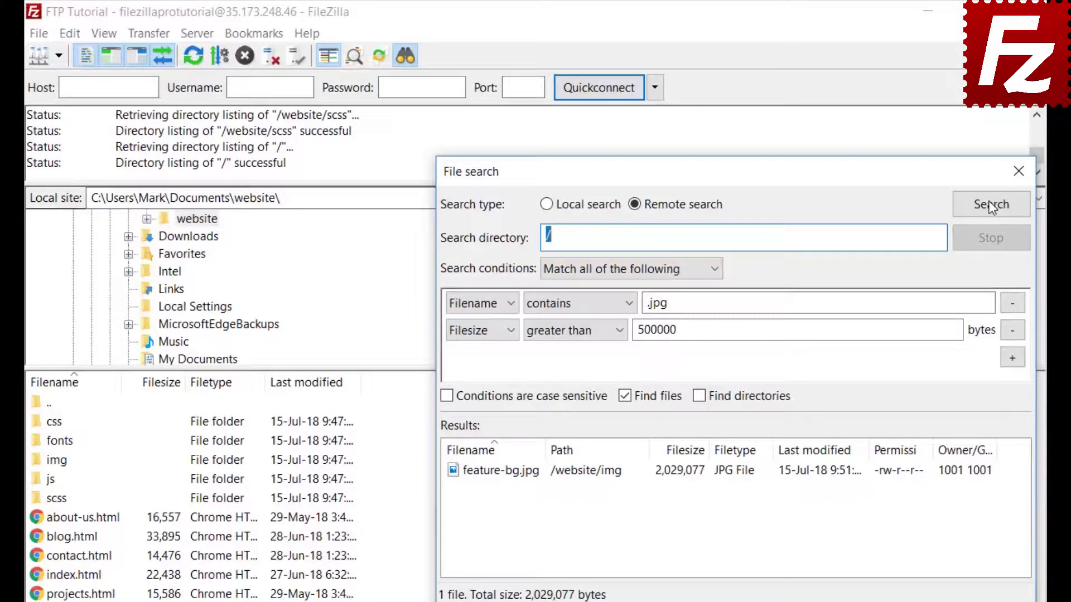
right_click(536, 476)
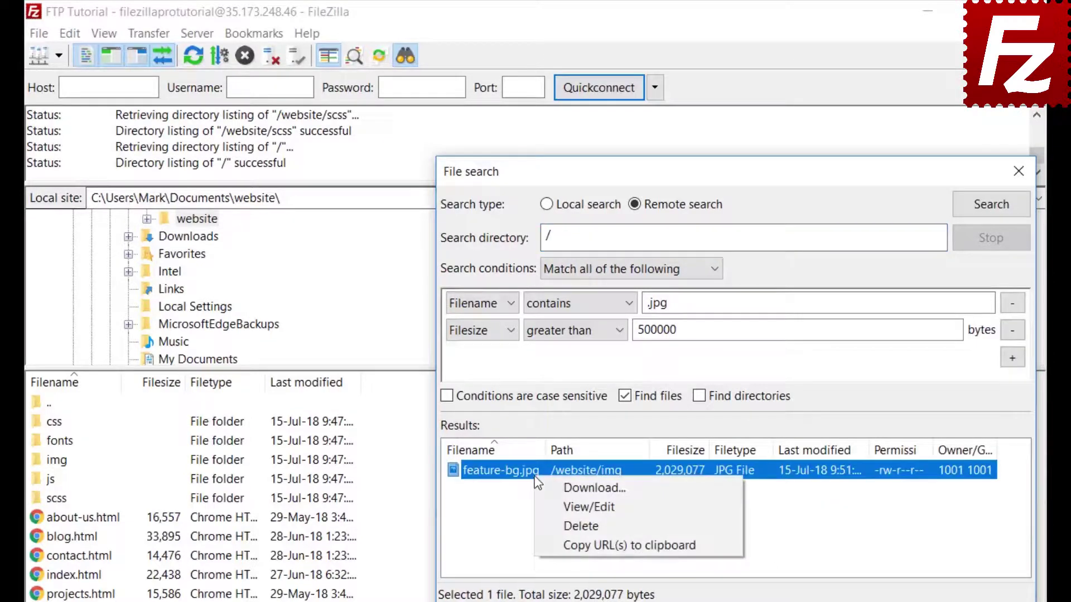
click(547, 488)
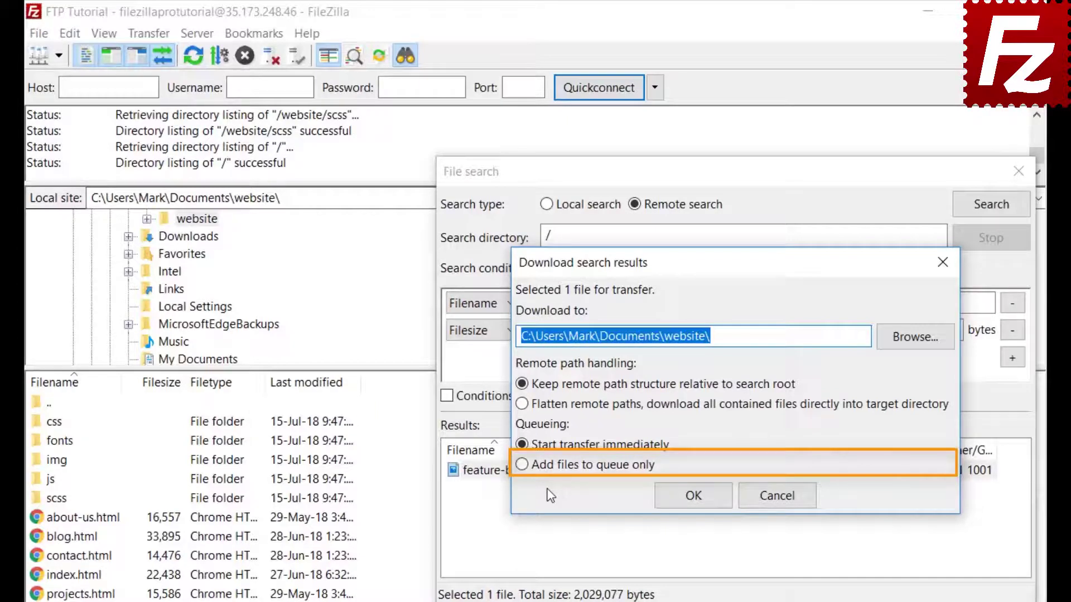
click(521, 466)
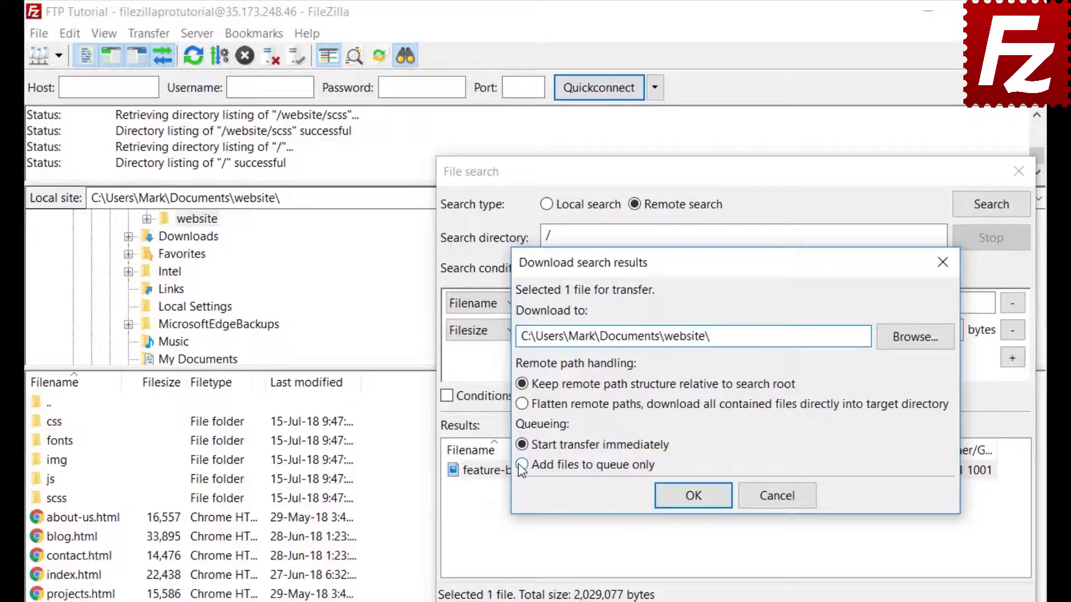
click(697, 501)
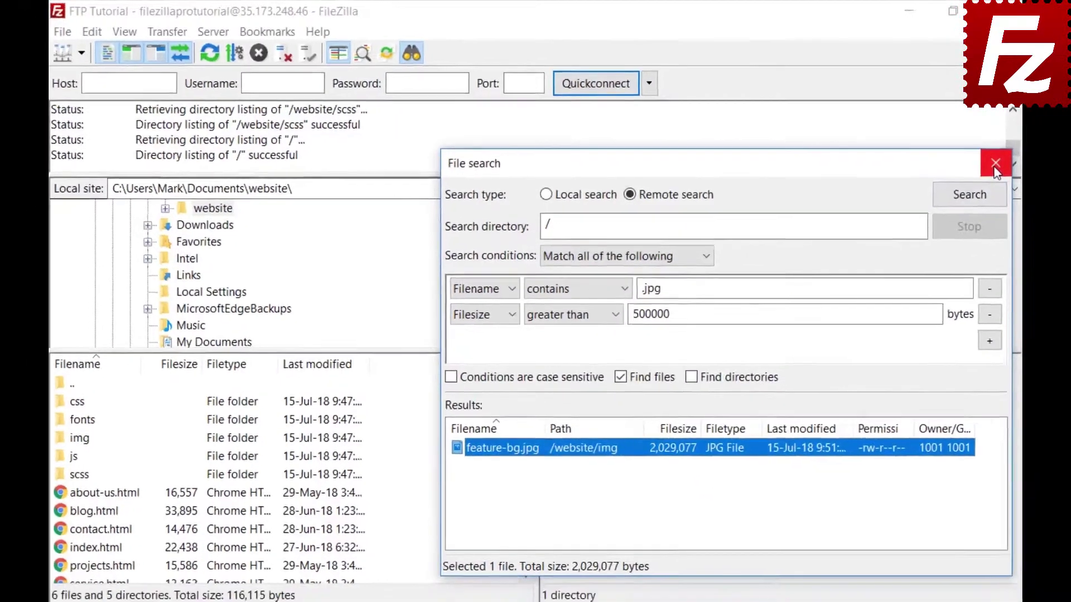
click(1019, 171)
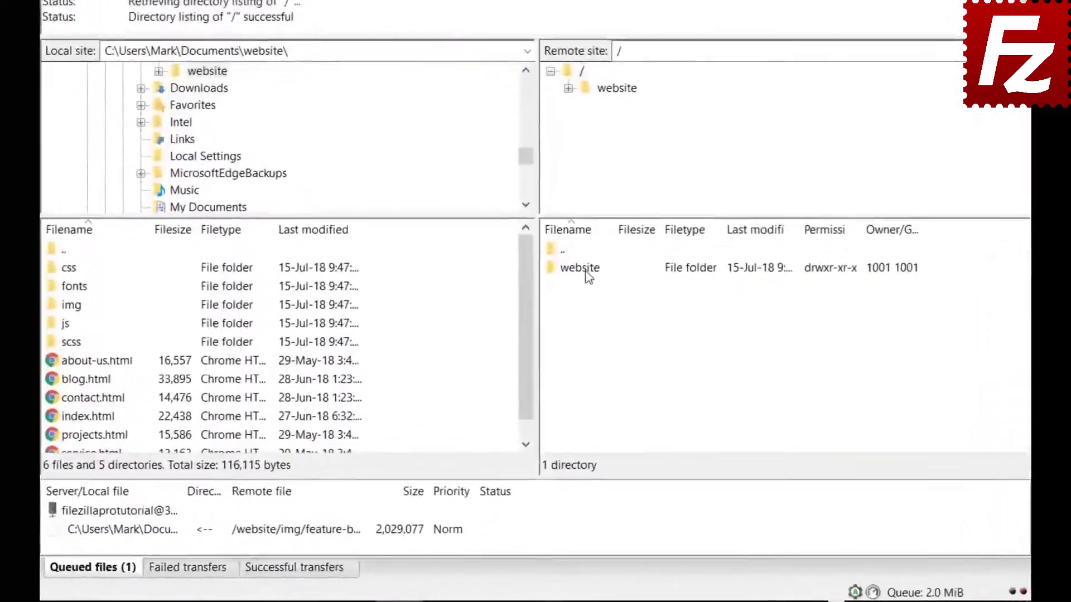
Browse the remote side into /website/css and step through its files starting at bootstrap.css.
double_click(577, 338)
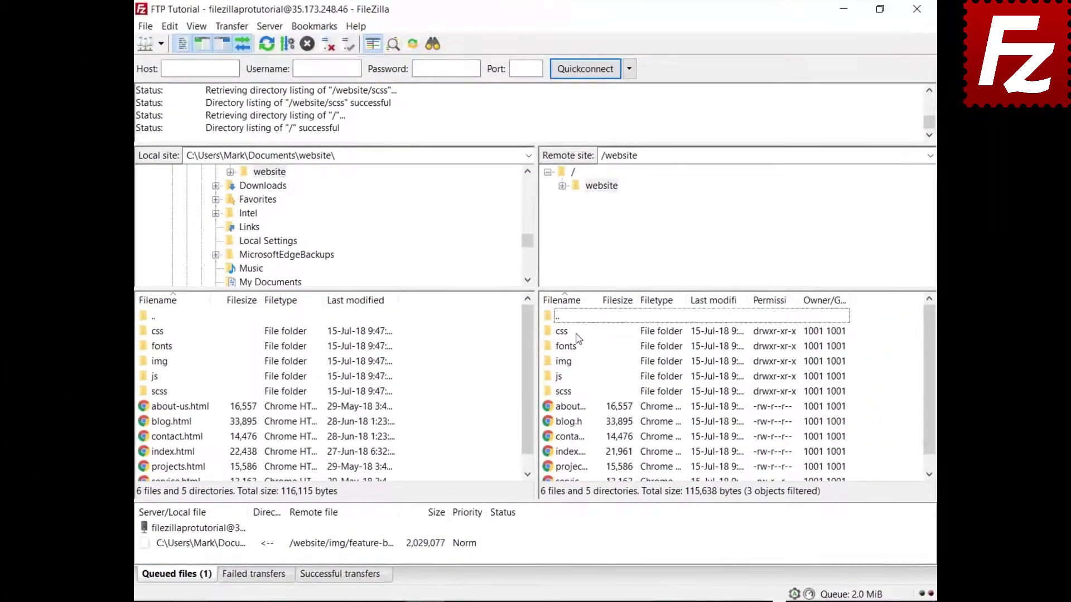
double_click(562, 332)
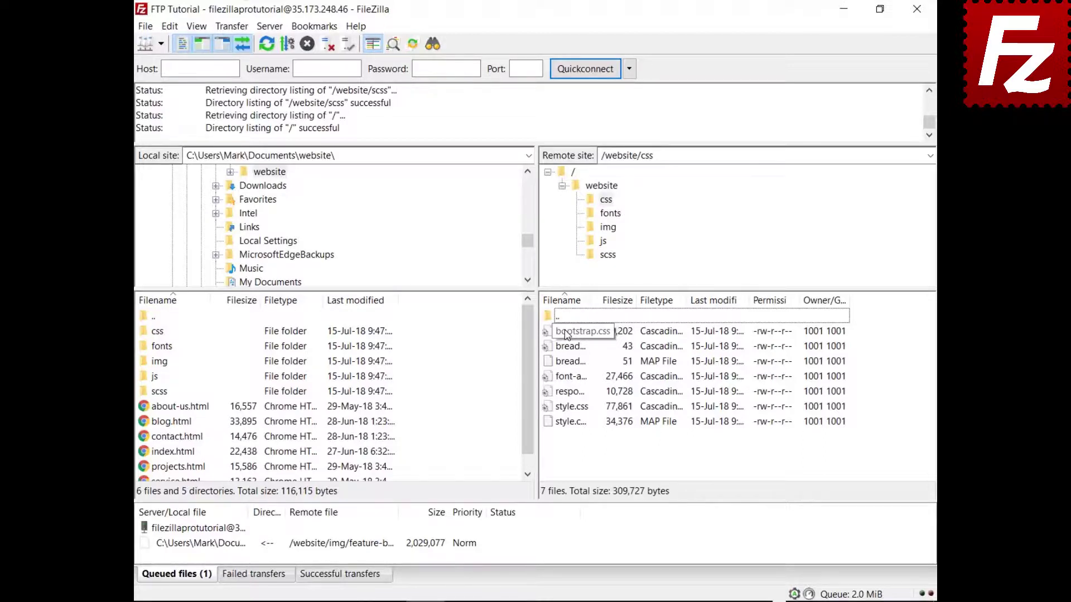
click(566, 333)
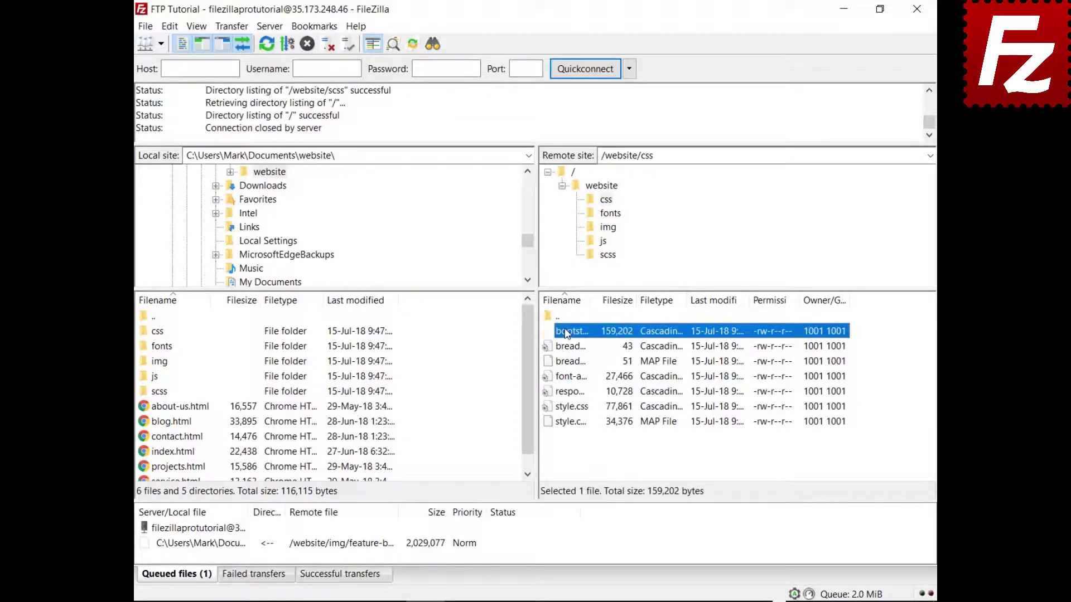
key(Down)
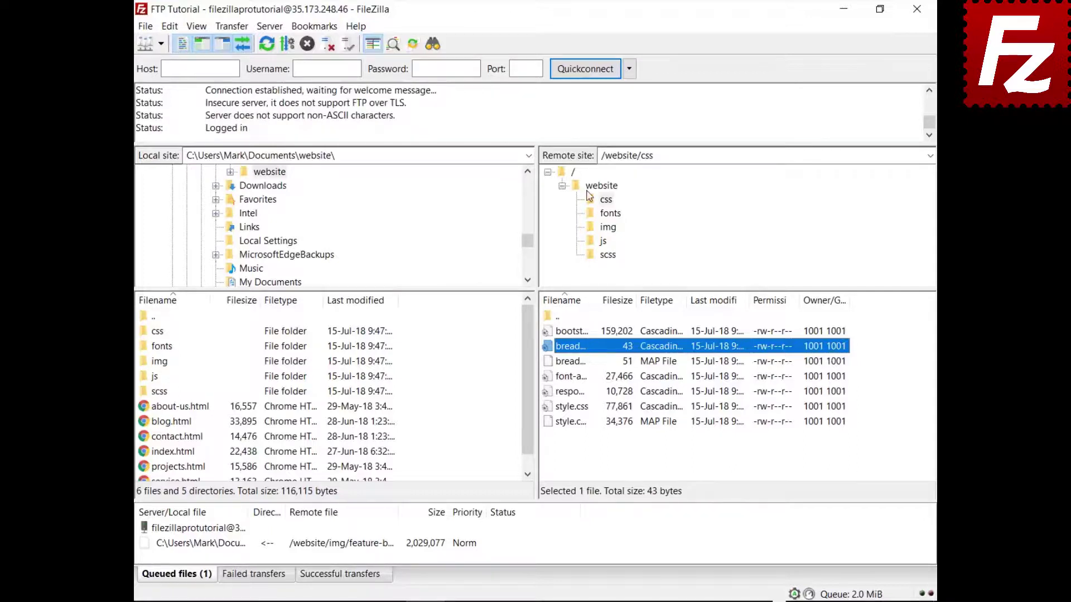
key(ctrl+f)
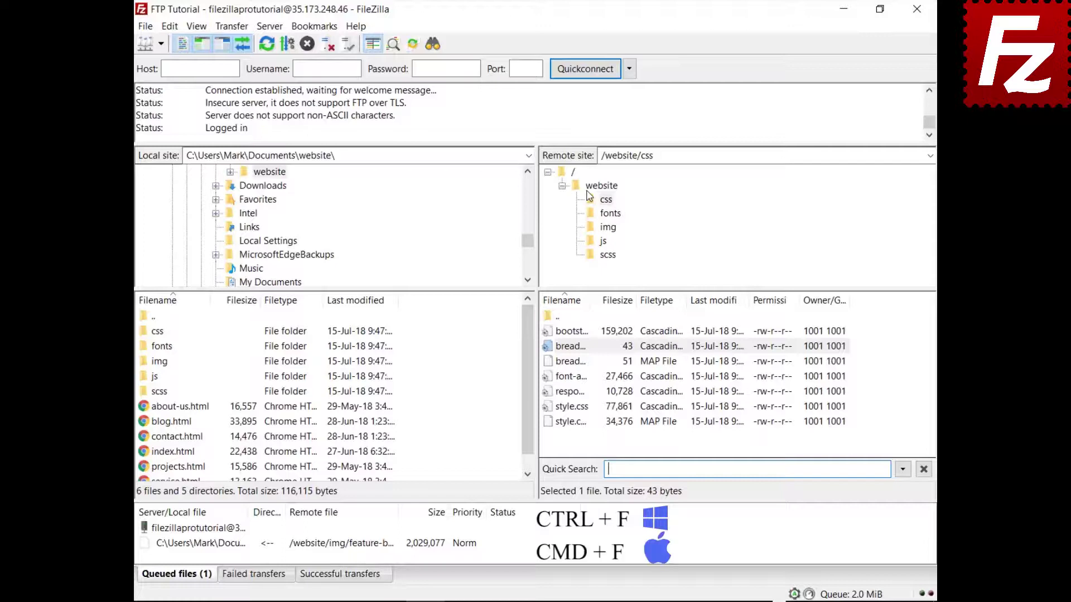
Quick-search the remote list for 'style' with Invert Filter so style files are hidden.
text(style)
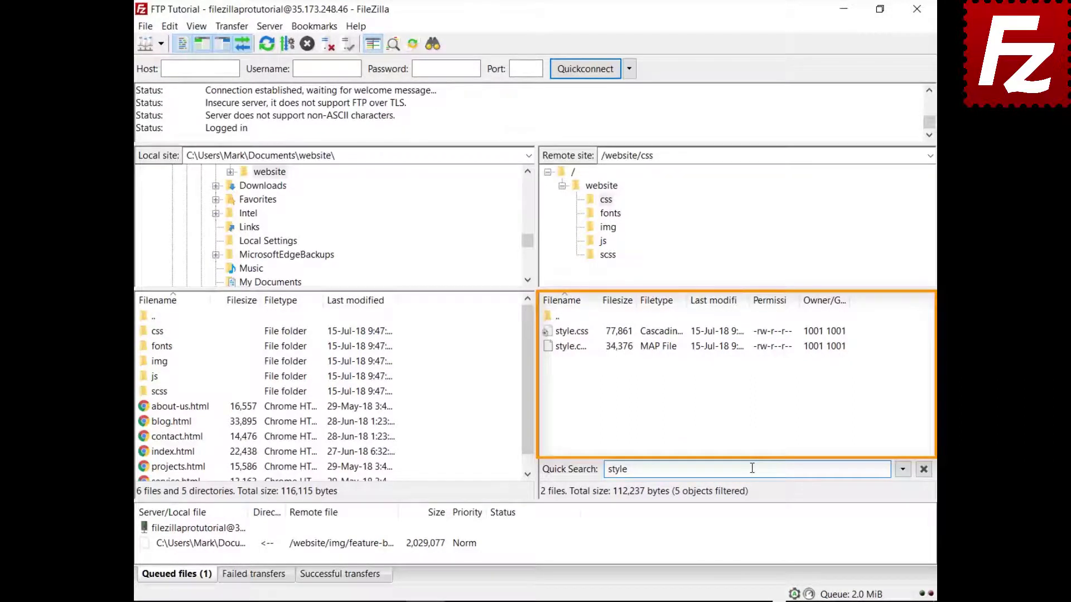
click(903, 470)
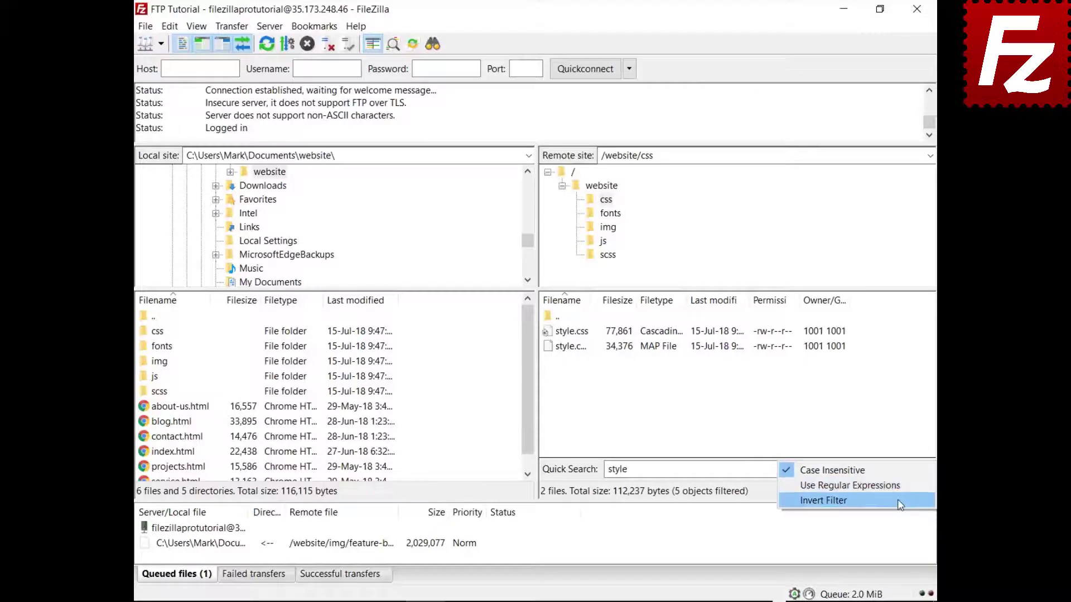
click(898, 499)
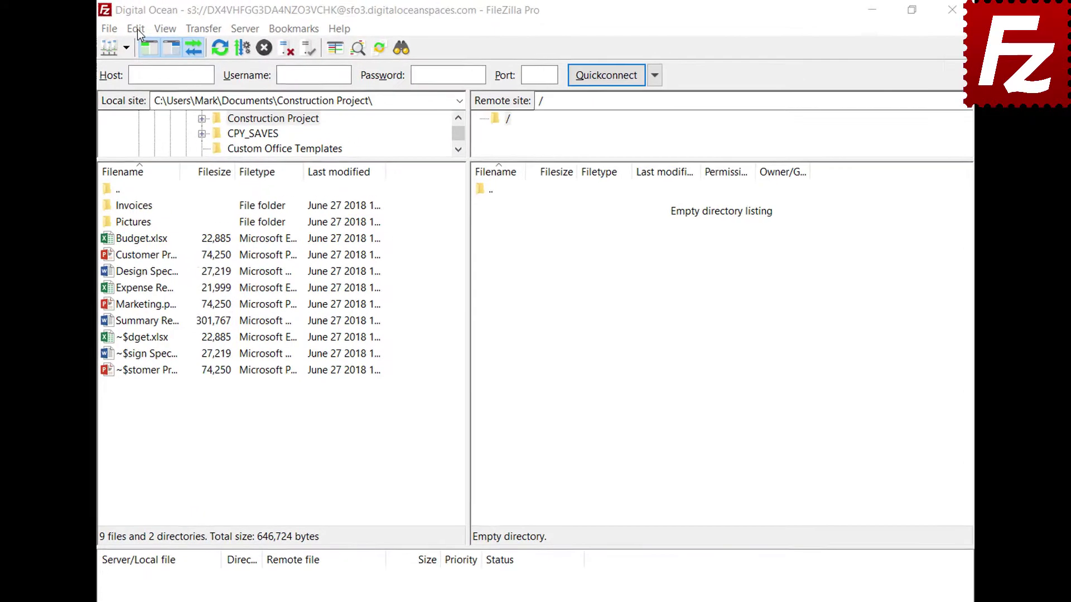
Open Settings on the Transfers > FTP: File Types page.
click(119, 30)
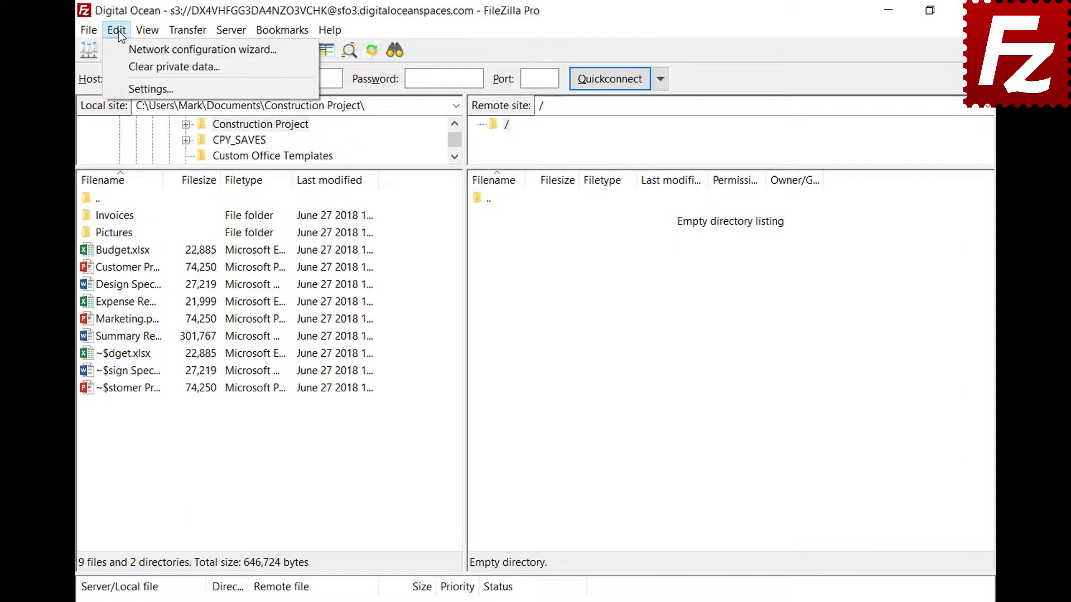
click(126, 89)
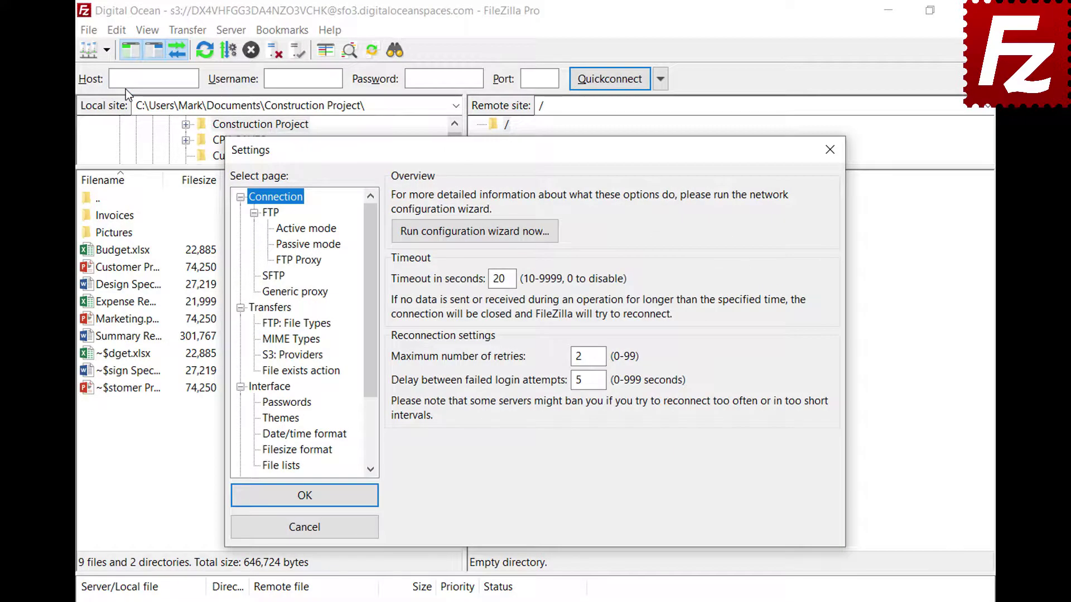
click(263, 325)
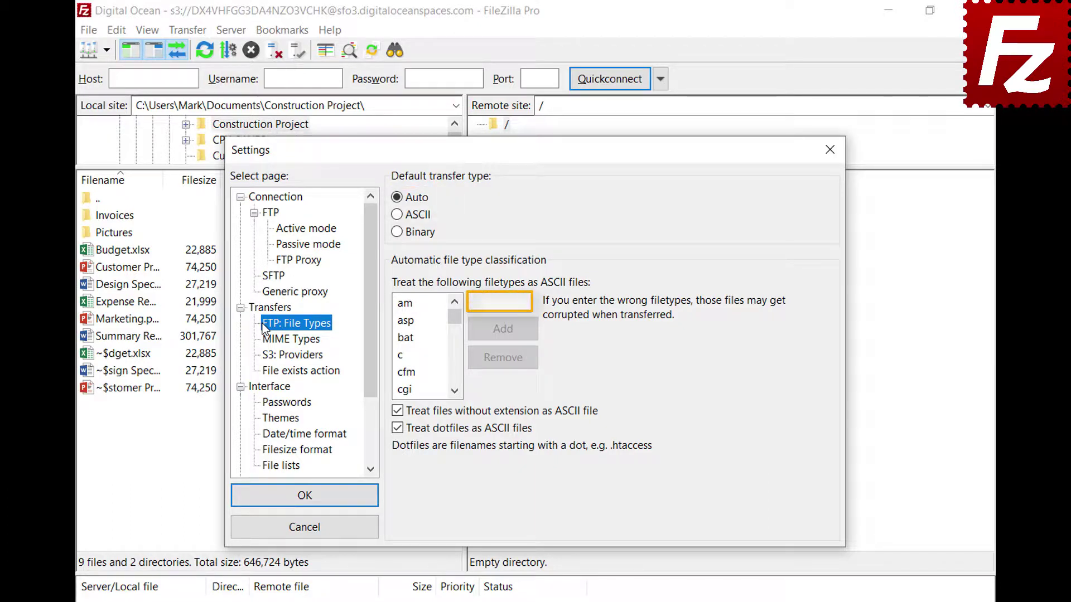
Add json to the ASCII filetypes list, confirm it appears, and save the settings.
click(527, 302)
text(json)
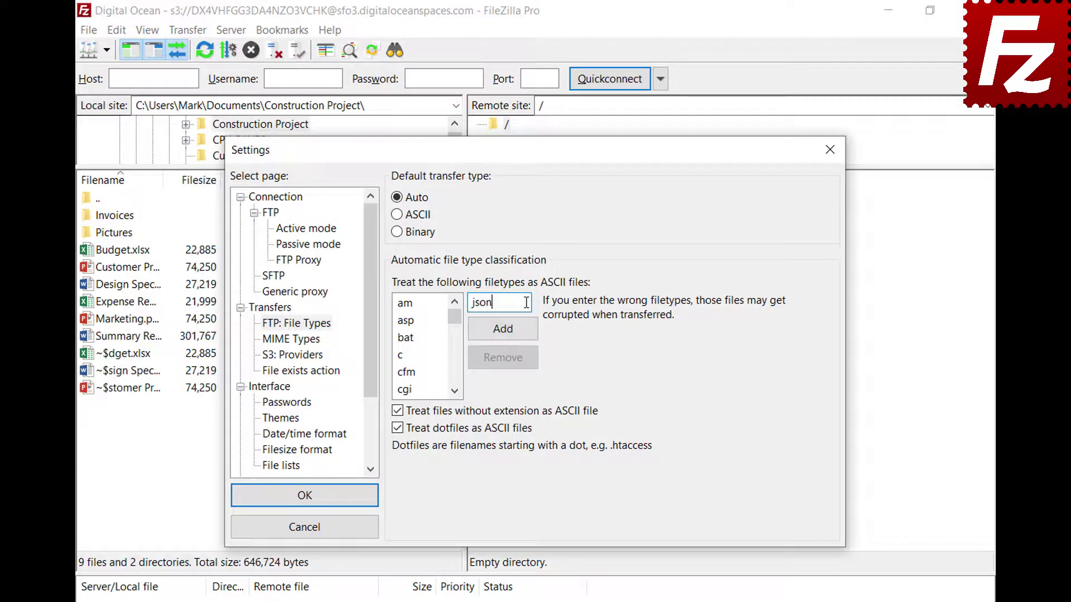
click(503, 336)
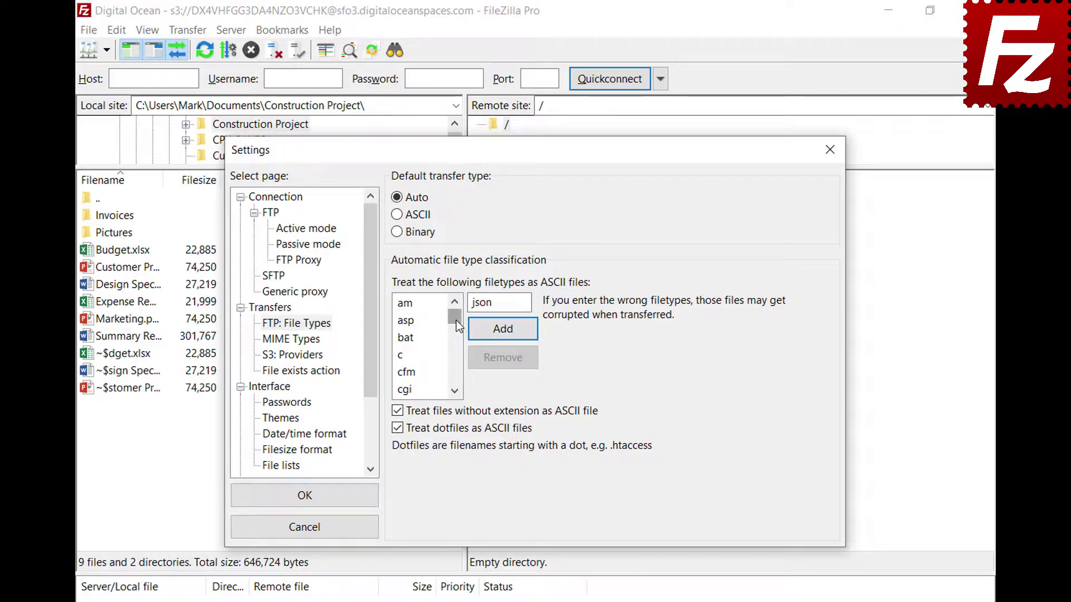
drag(454, 316, 455, 341)
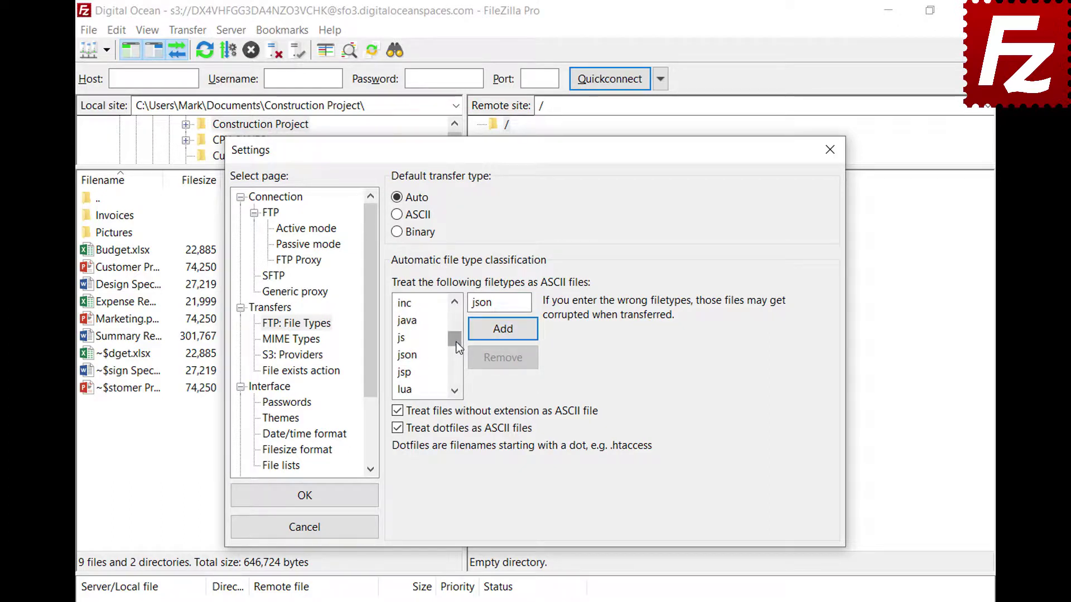
click(418, 357)
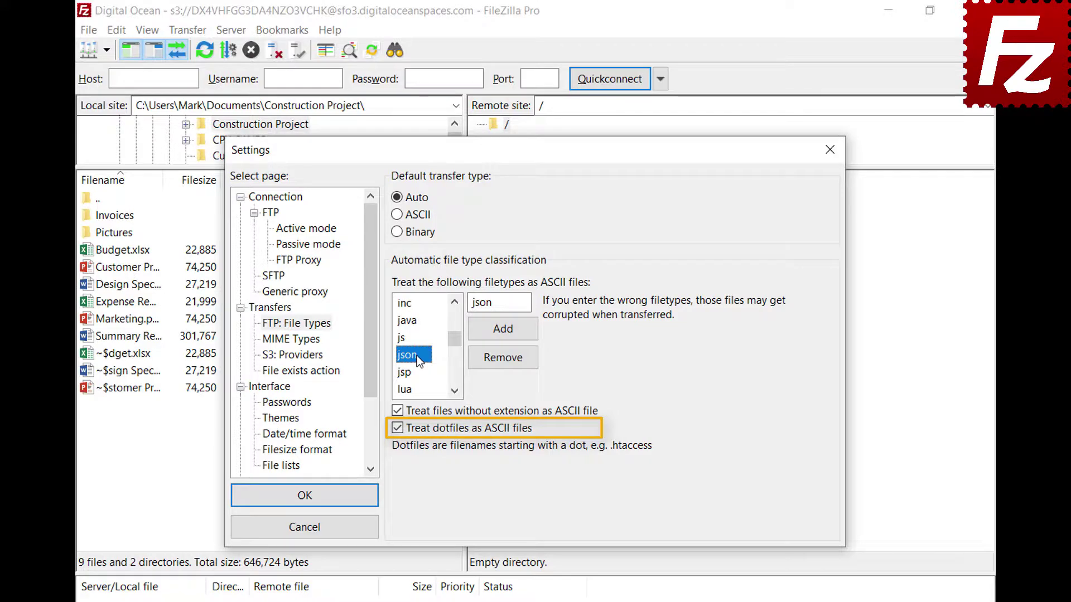
click(304, 503)
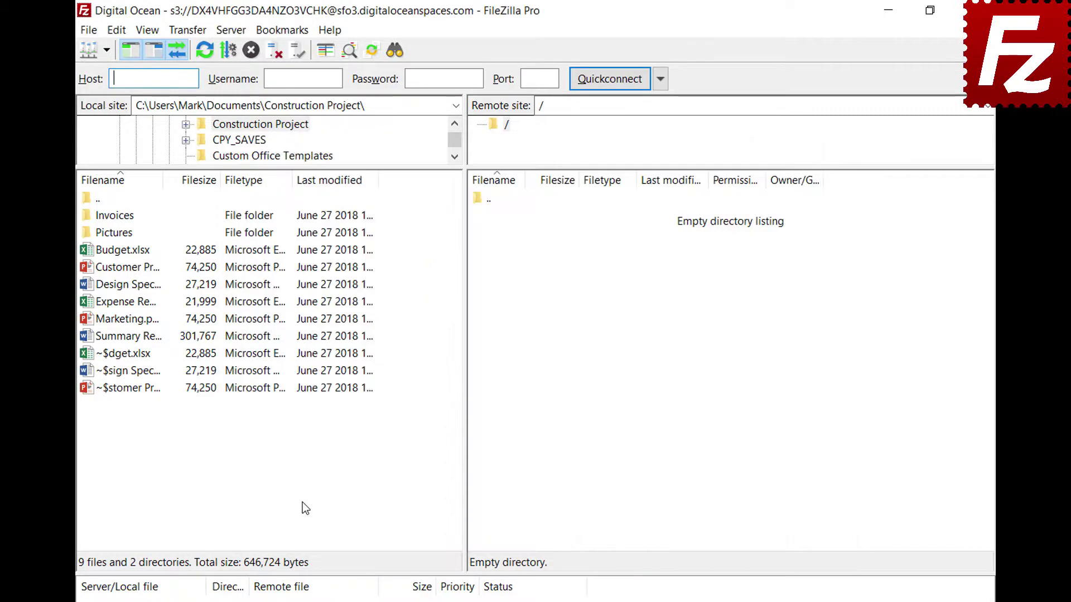
Connect to the saved FTP site in a new tab and check the Transfer > Transfer type menu.
click(106, 52)
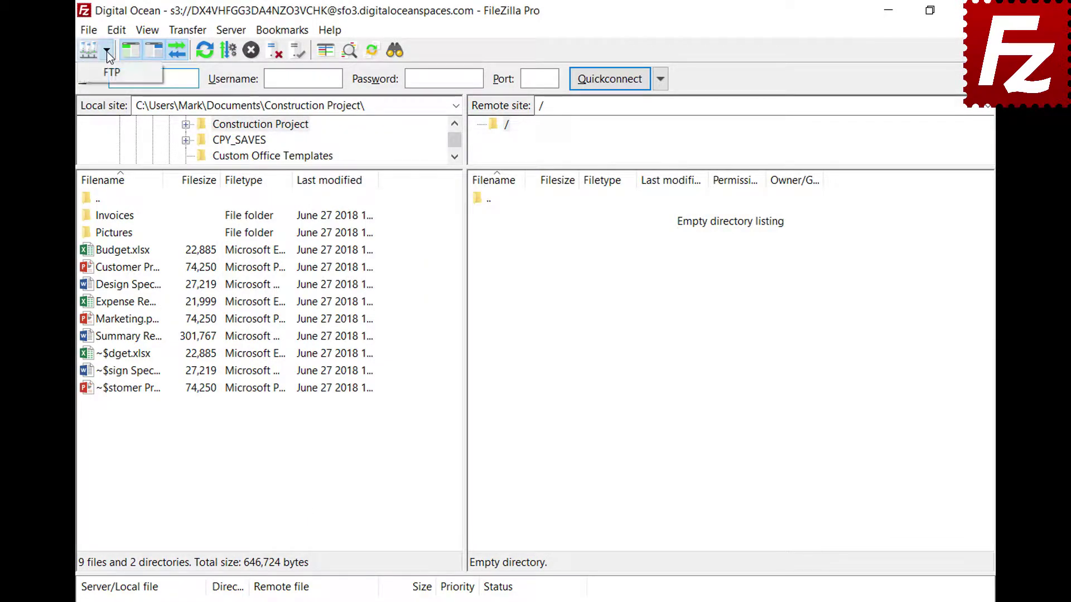
click(106, 69)
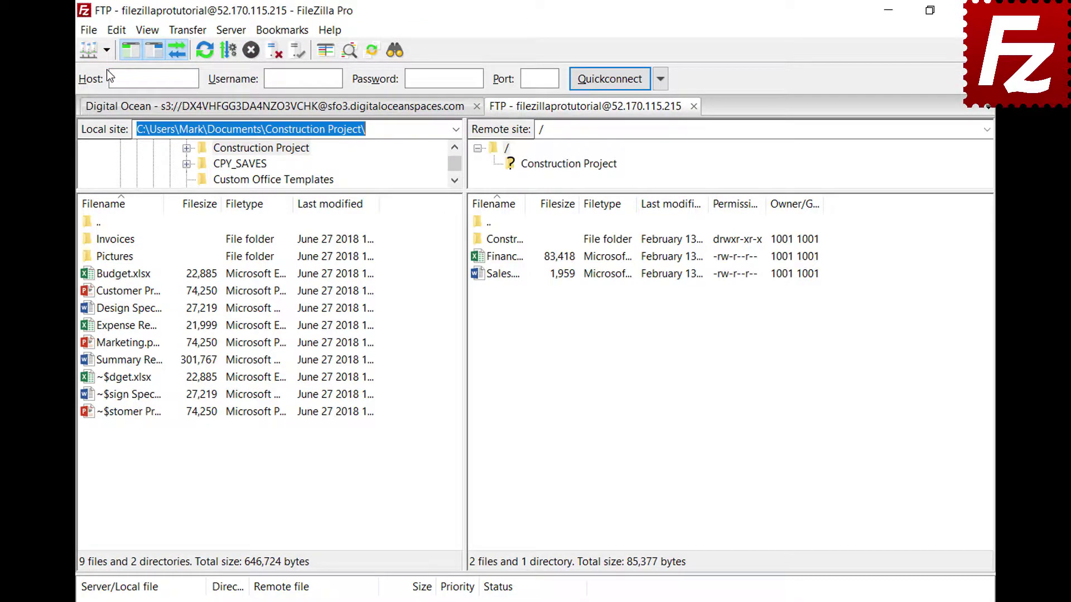
click(187, 31)
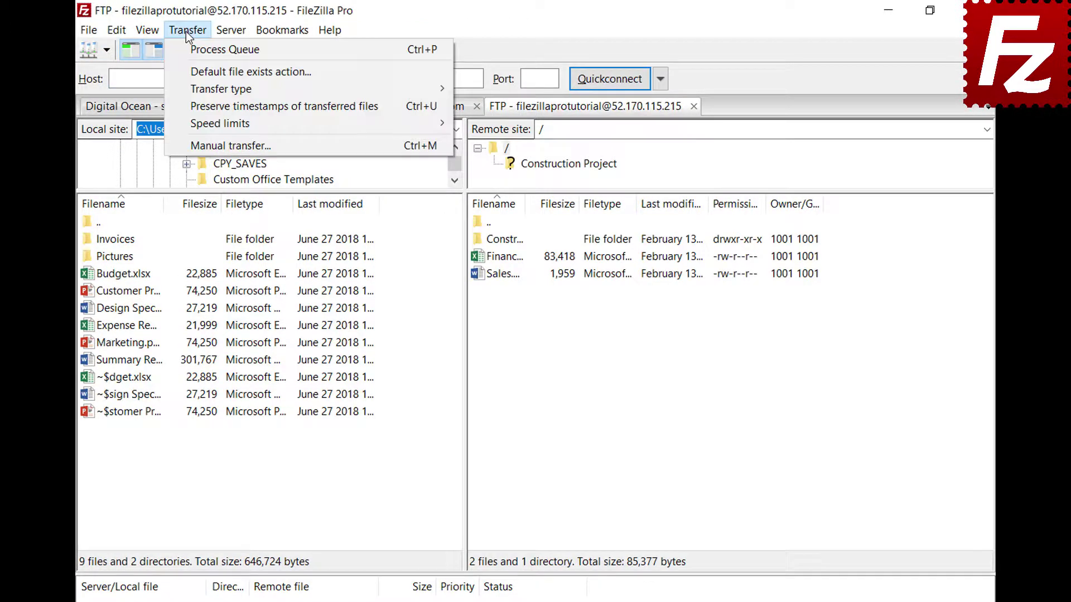
mouse_move(193, 89)
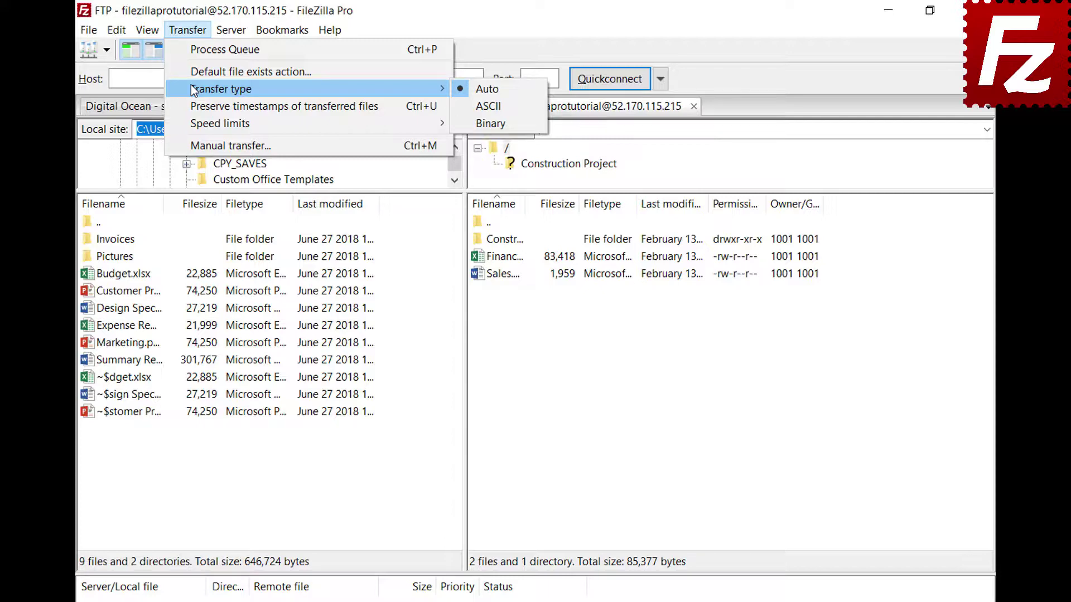
key(Escape)
key(Escape)
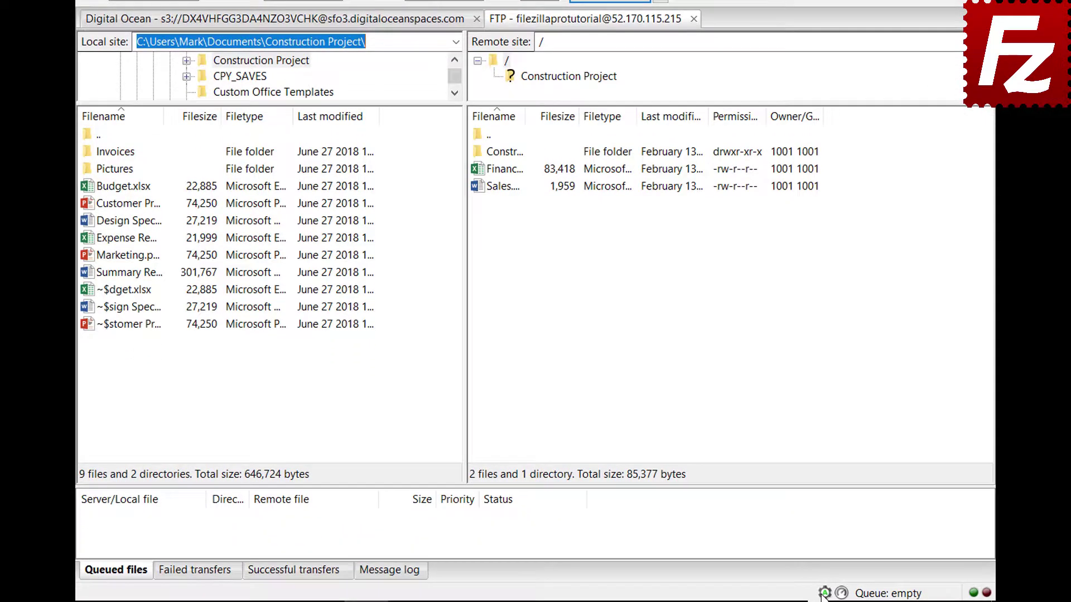
Show the Auto / ASCII / Binary popup from the status-bar transfer-type icon.
click(825, 601)
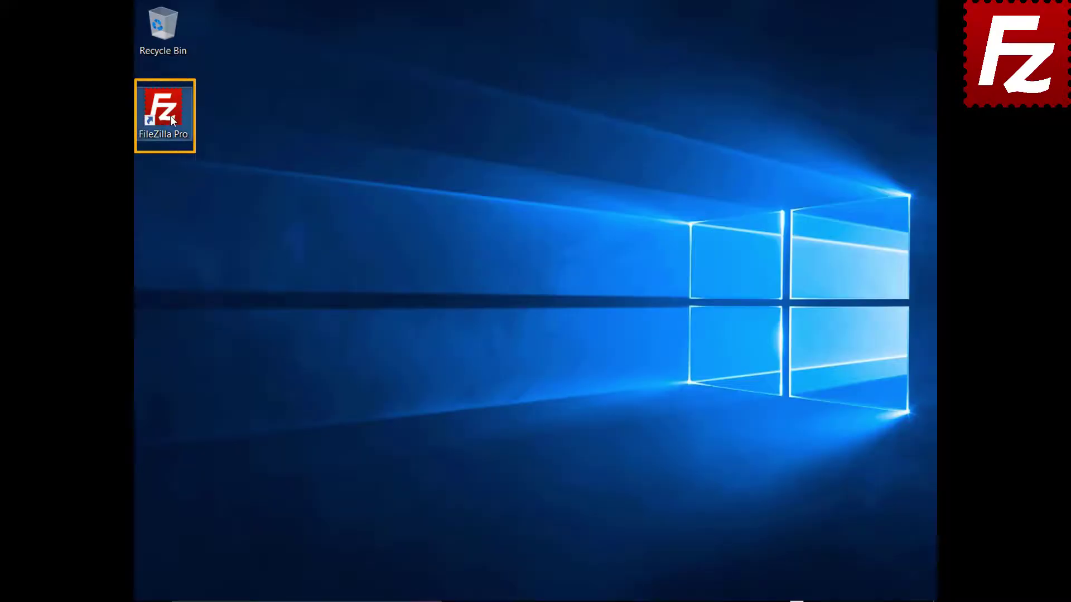
Launch FileZilla Pro from the desktop and connect to the FTP Tutorial site from Site Manager.
double_click(170, 116)
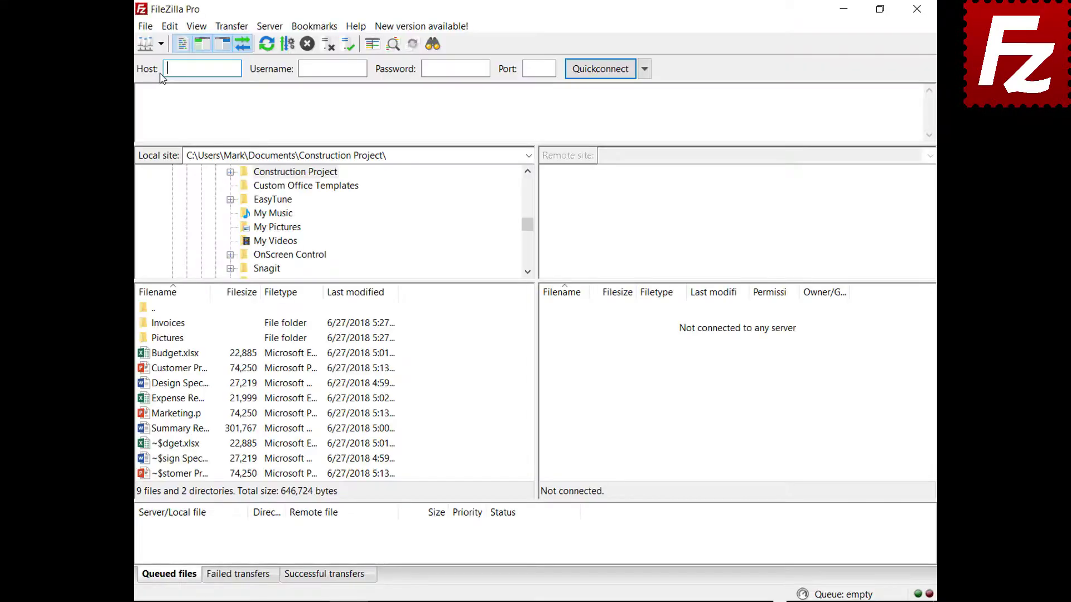
click(160, 46)
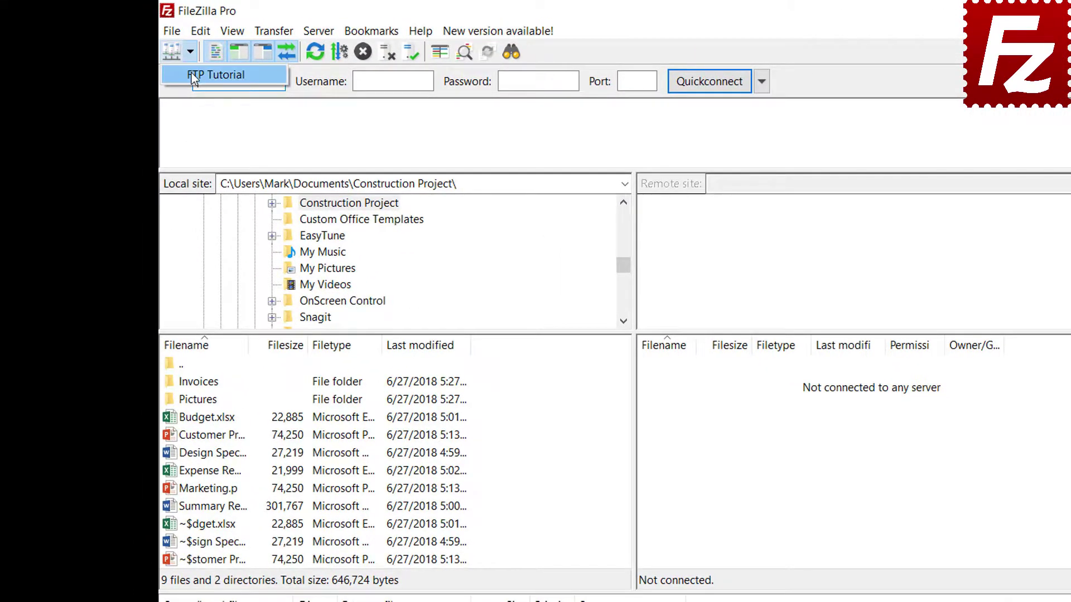
click(192, 73)
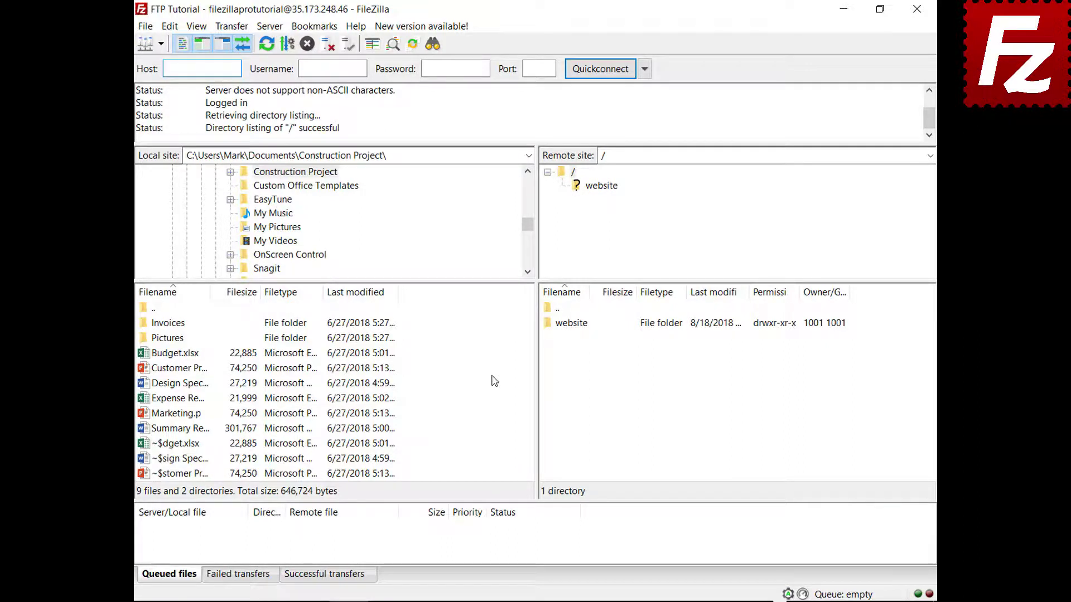
Upload Summary Report.docx, then queue Budget.xlsx and the Invoices folder and process the queue.
right_click(179, 431)
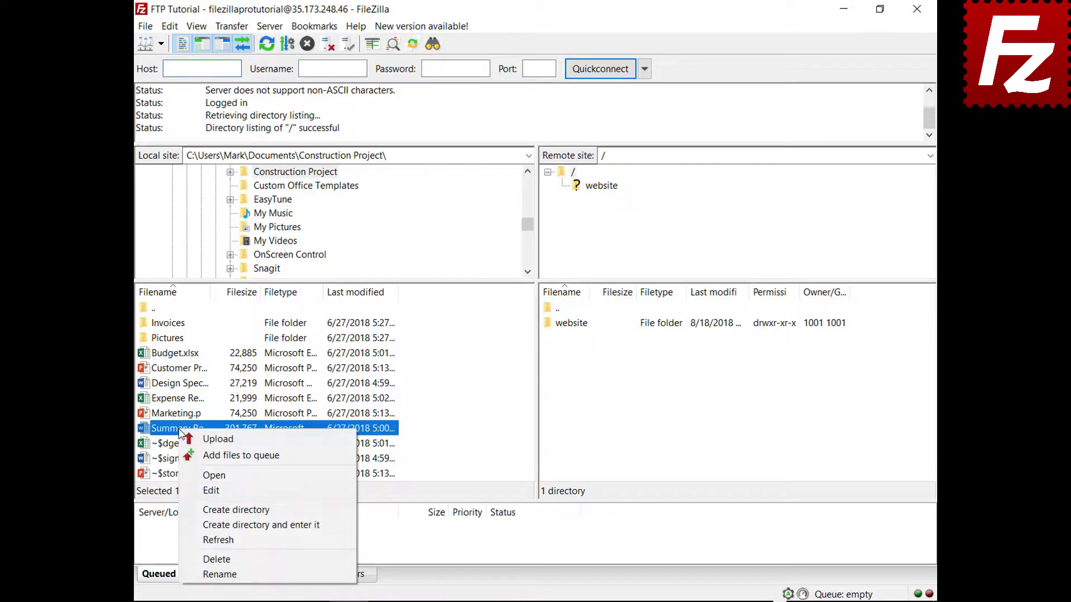
click(203, 443)
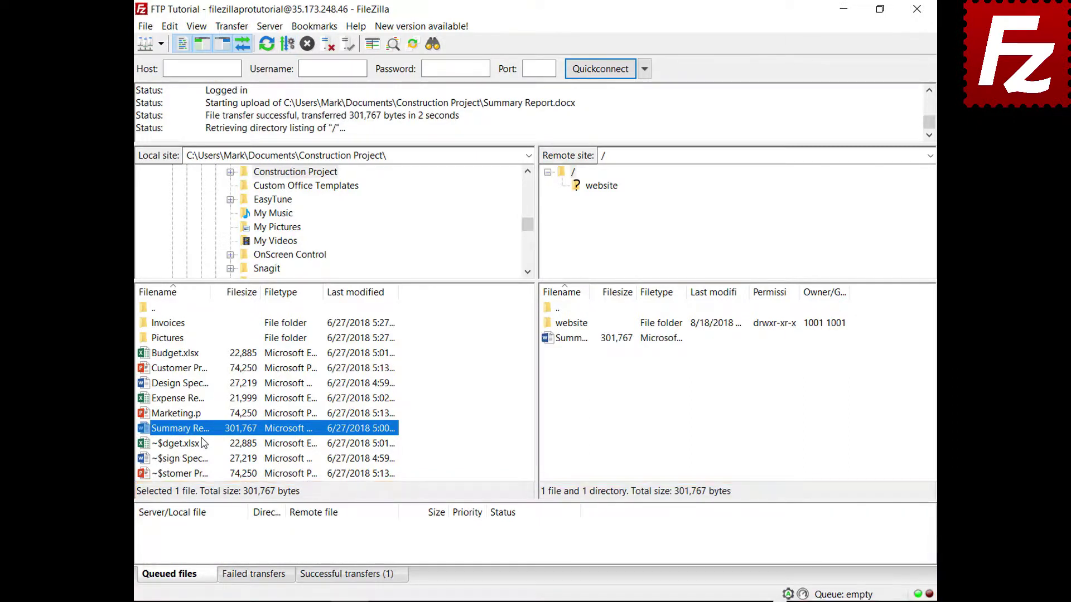
right_click(180, 354)
click(199, 380)
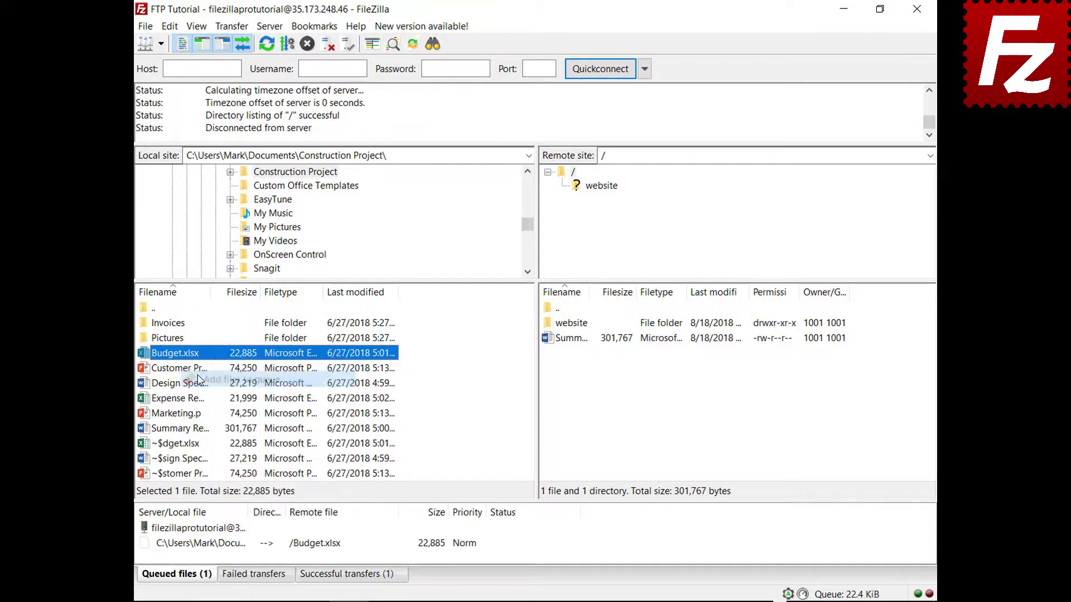
right_click(179, 324)
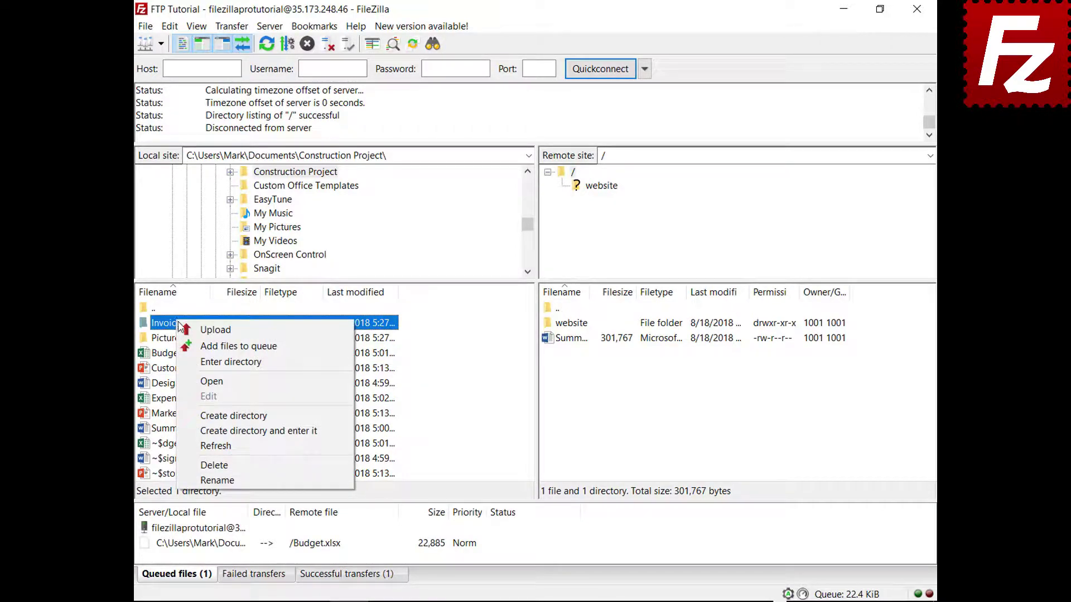
click(189, 345)
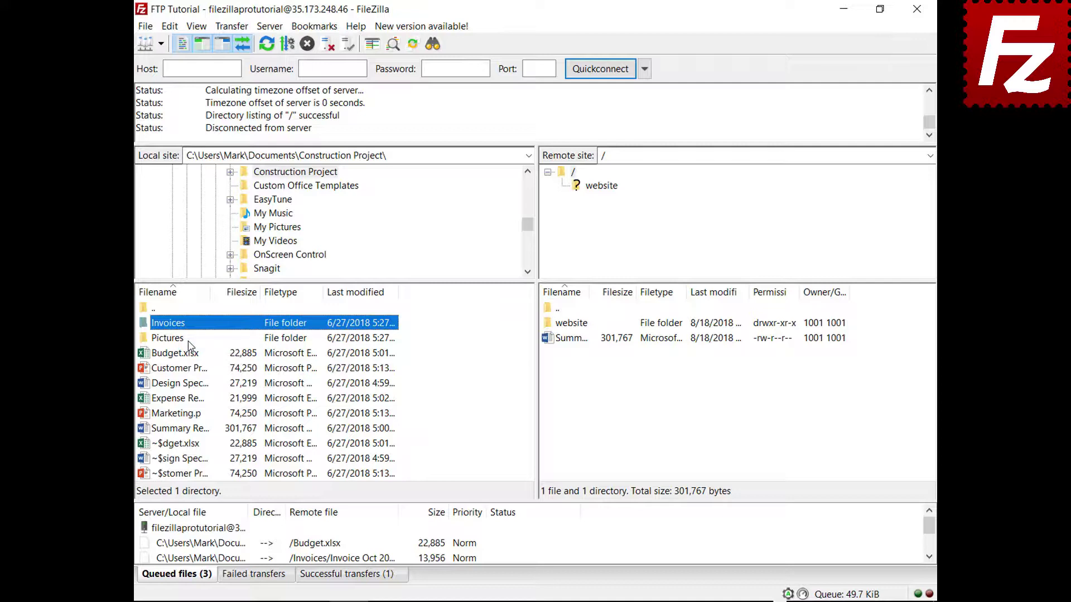
right_click(204, 528)
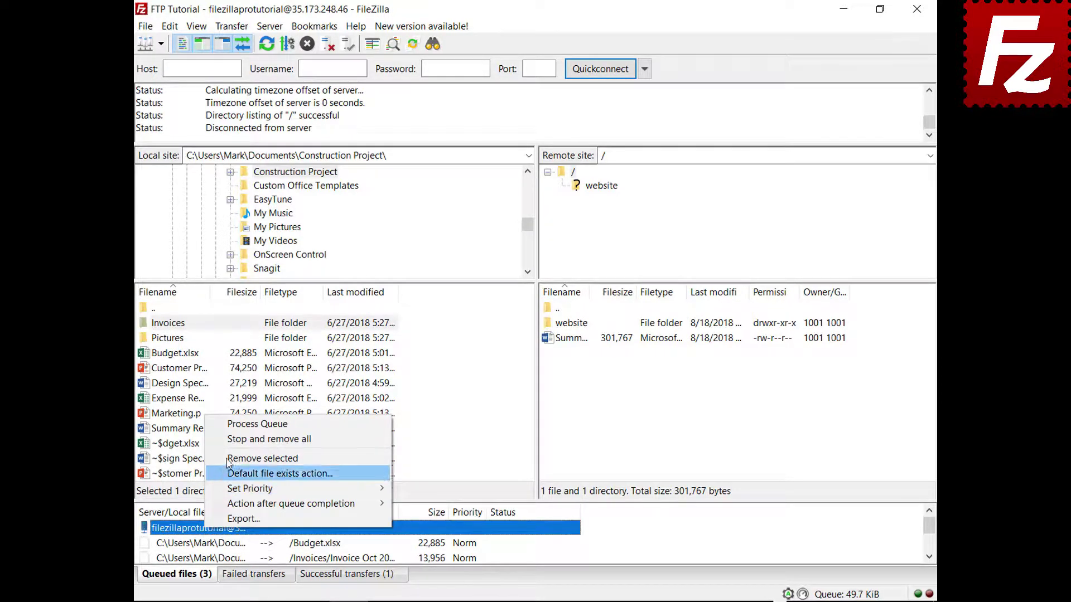
click(232, 426)
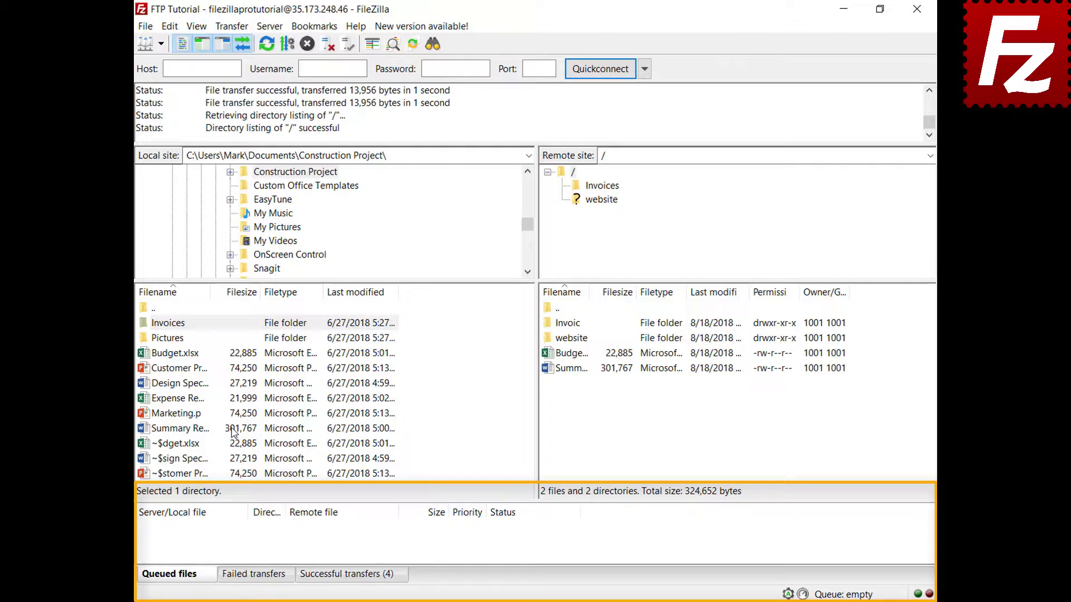
Add Design Specs.docx and Expense Report.xlsx to the transfer queue.
right_click(185, 385)
click(192, 410)
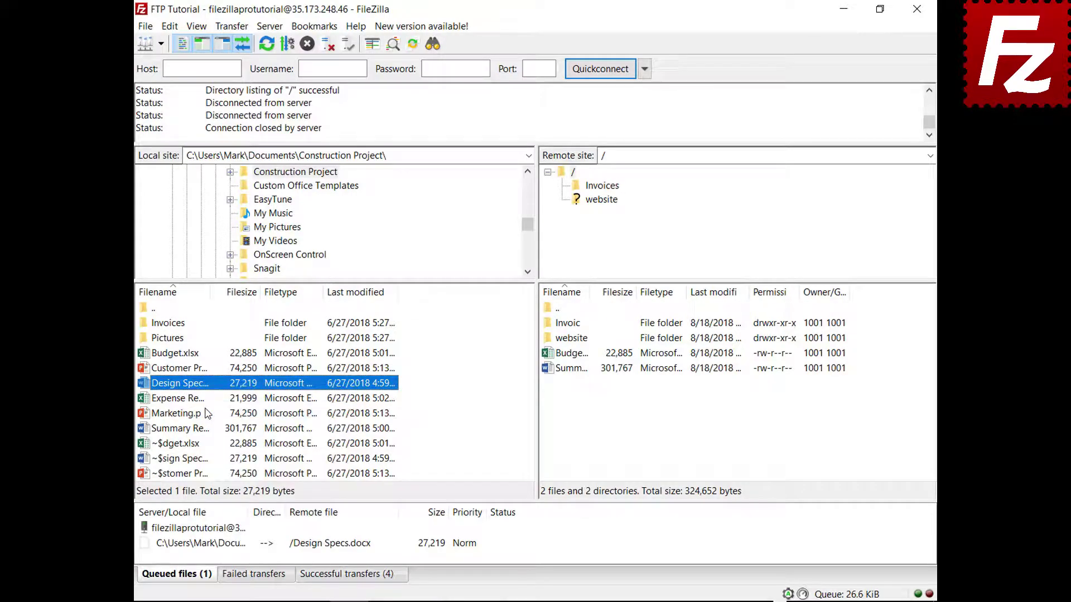
right_click(192, 399)
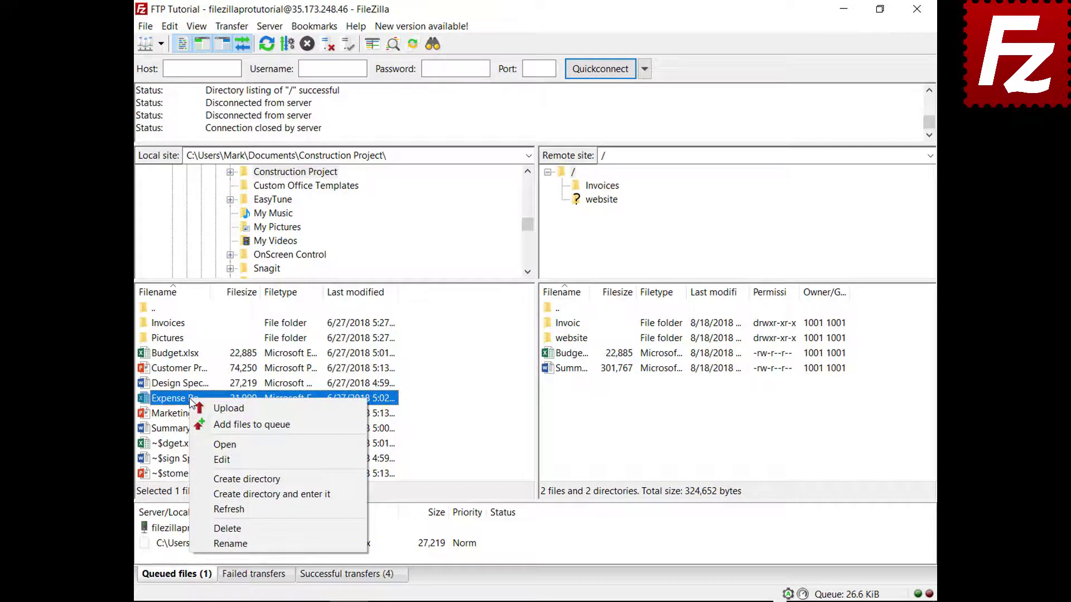
click(206, 424)
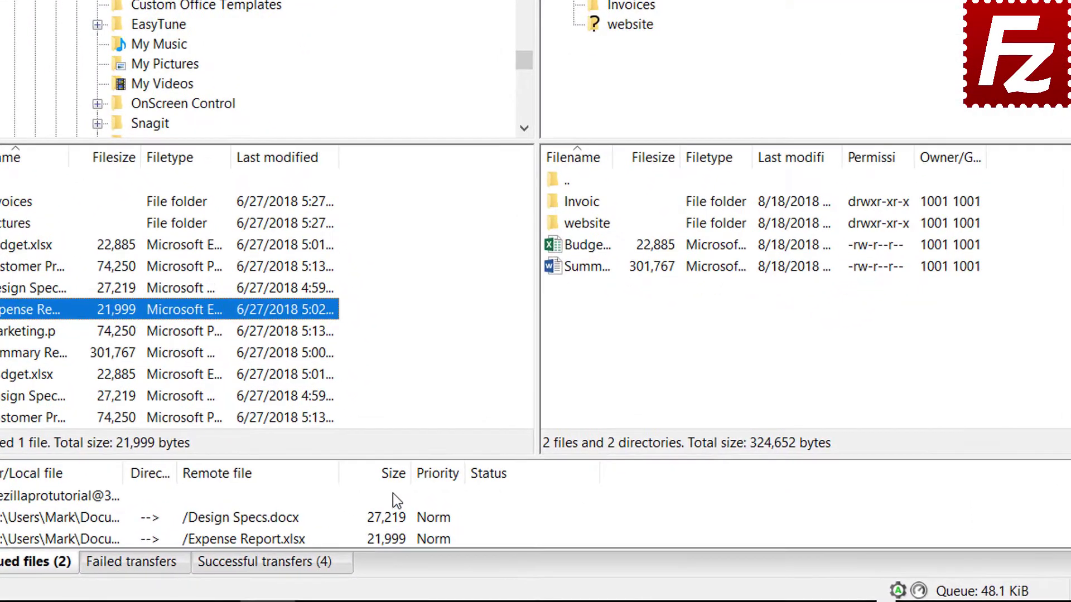
Sort the queue by size, give Expense Report.xlsx High priority, and process the queue.
click(403, 482)
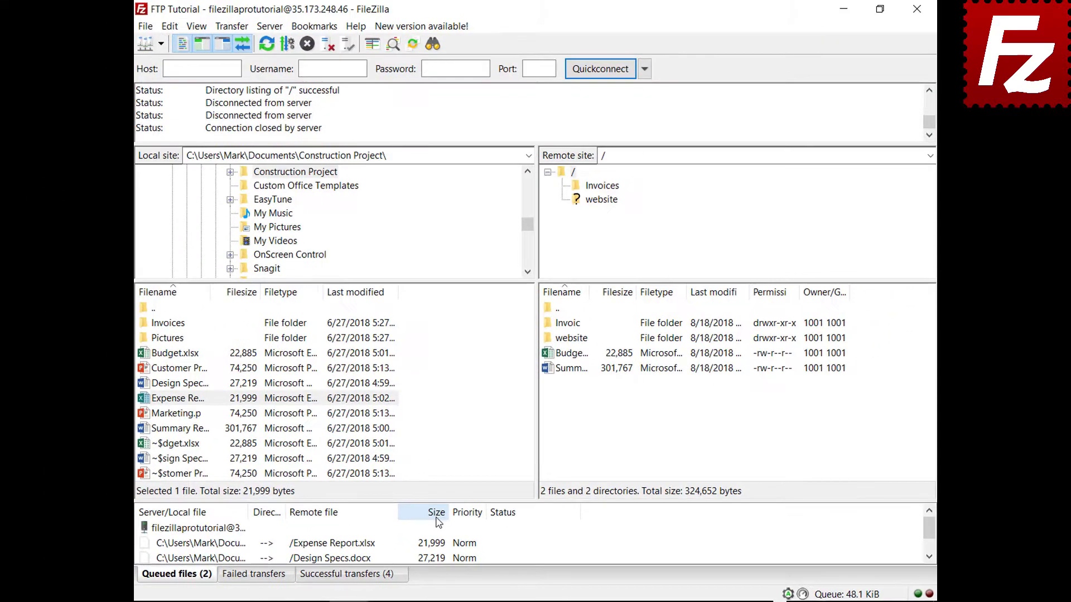
click(185, 536)
right_click(242, 545)
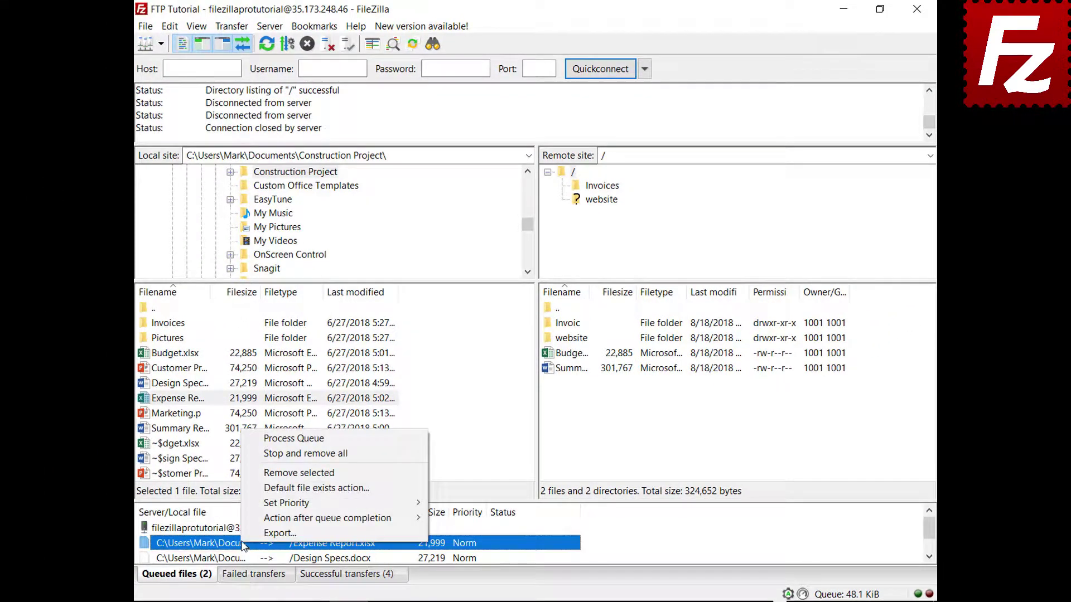
mouse_move(273, 509)
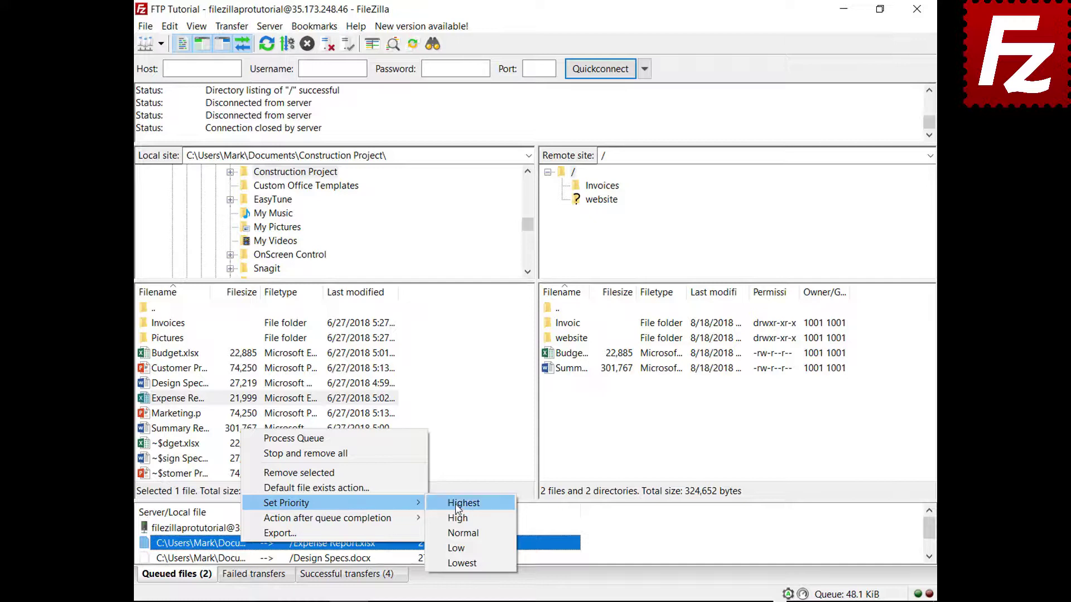
click(457, 518)
right_click(223, 530)
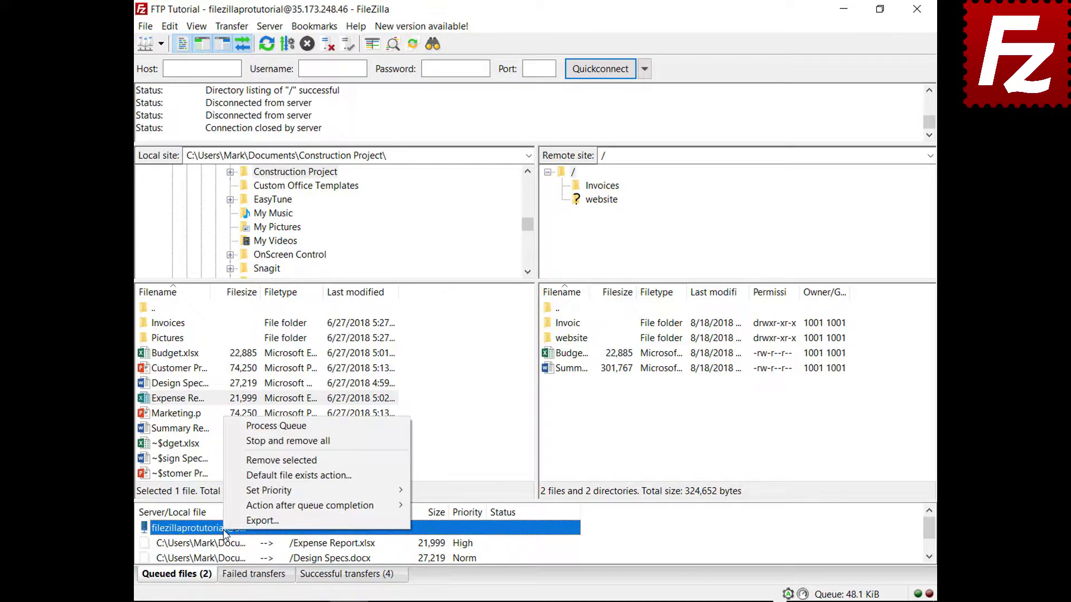
click(287, 427)
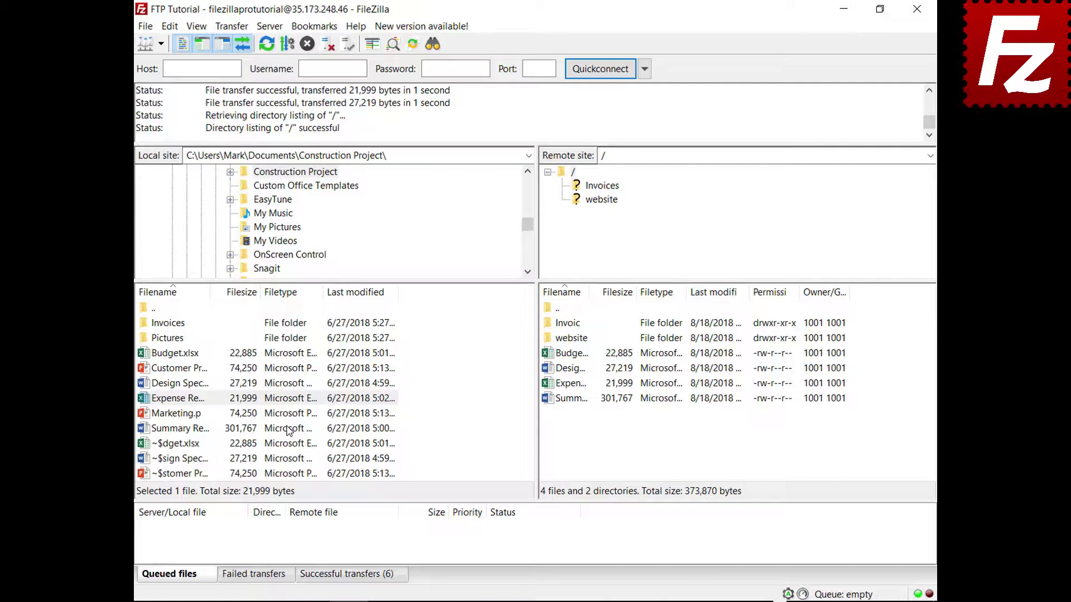
Queue Budget.xlsx and review the default file exists action in Settings without changes.
click(150, 353)
right_click(150, 353)
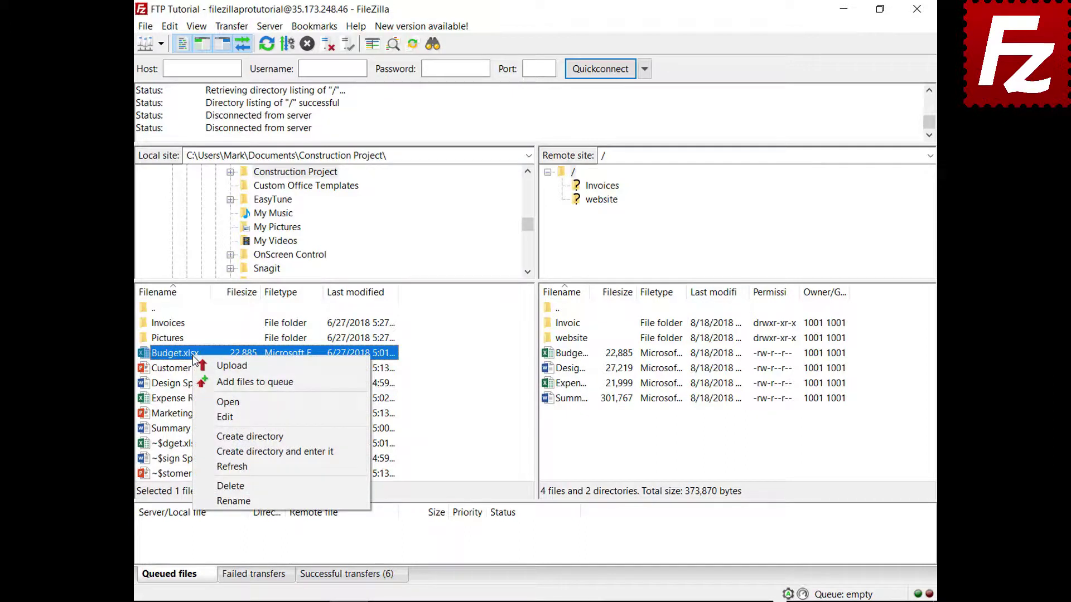
click(209, 383)
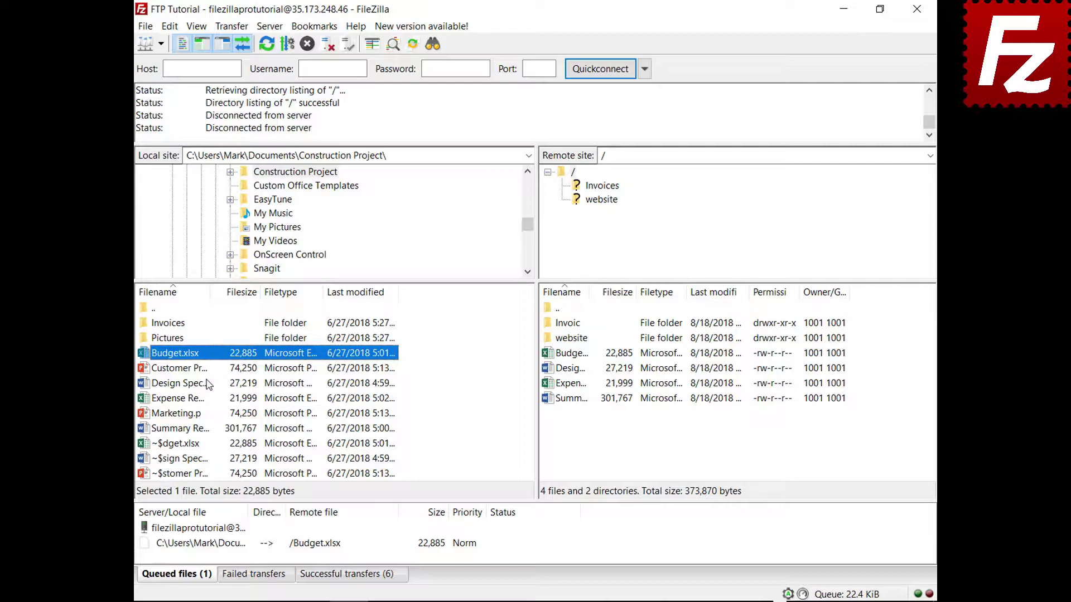
click(169, 28)
click(149, 81)
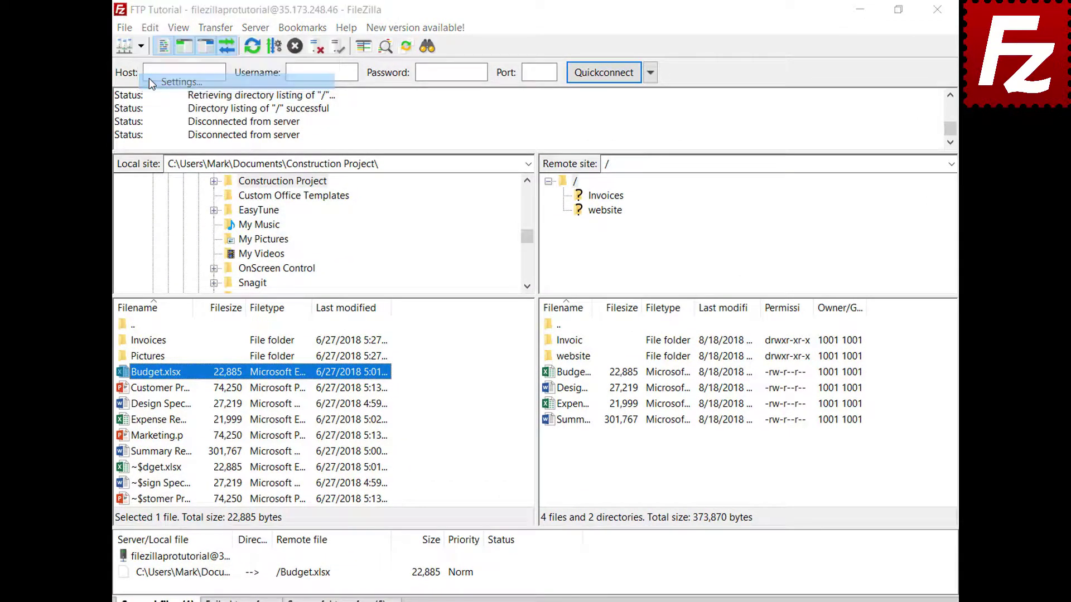
click(334, 342)
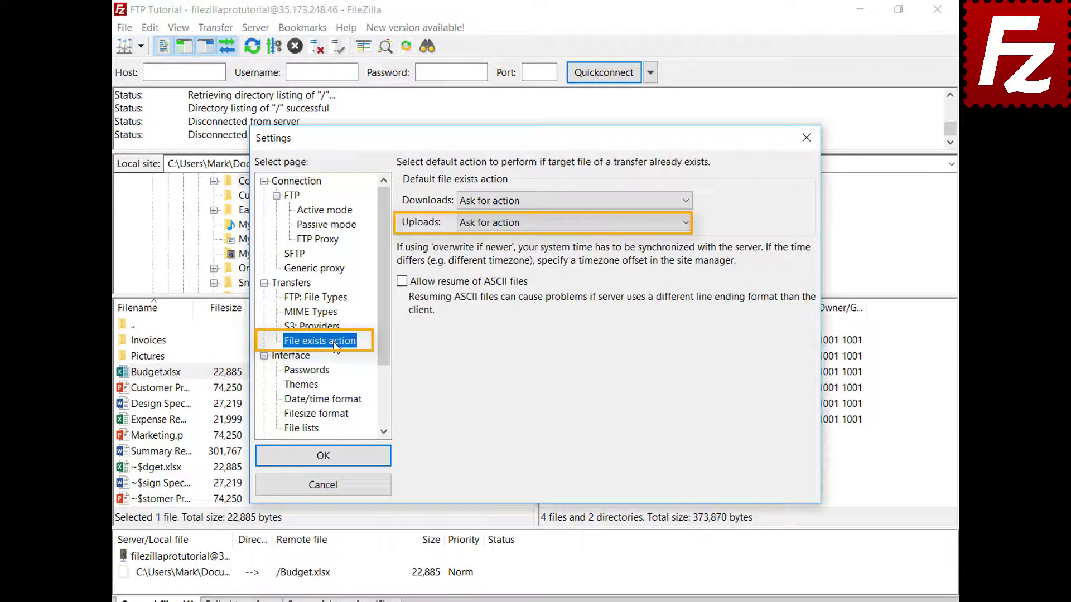
click(338, 490)
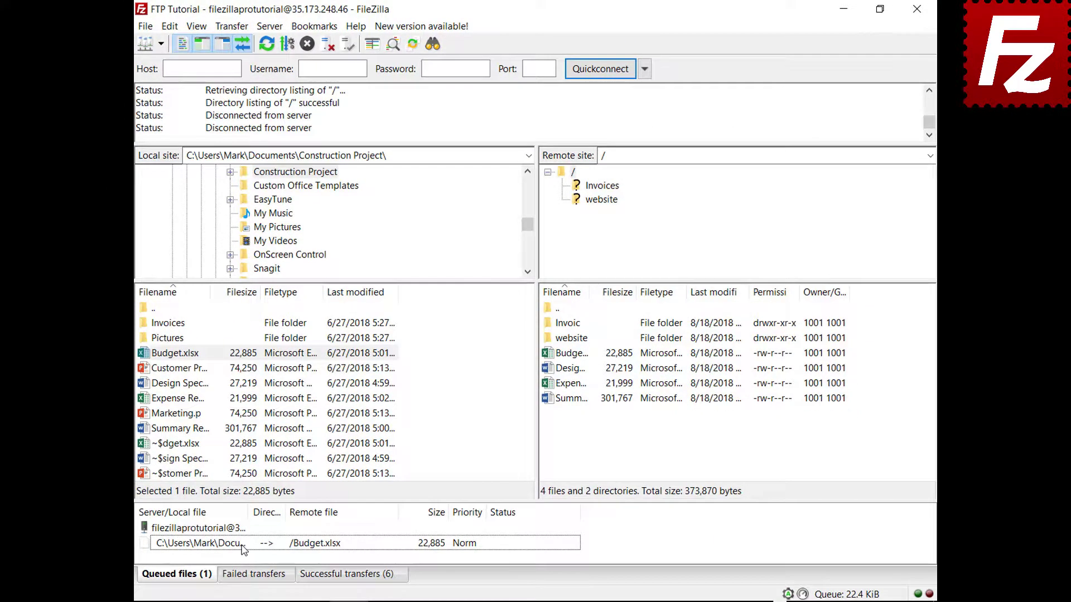
Set the queued Budget.xlsx upload to Overwrite file and process the queue.
right_click(243, 550)
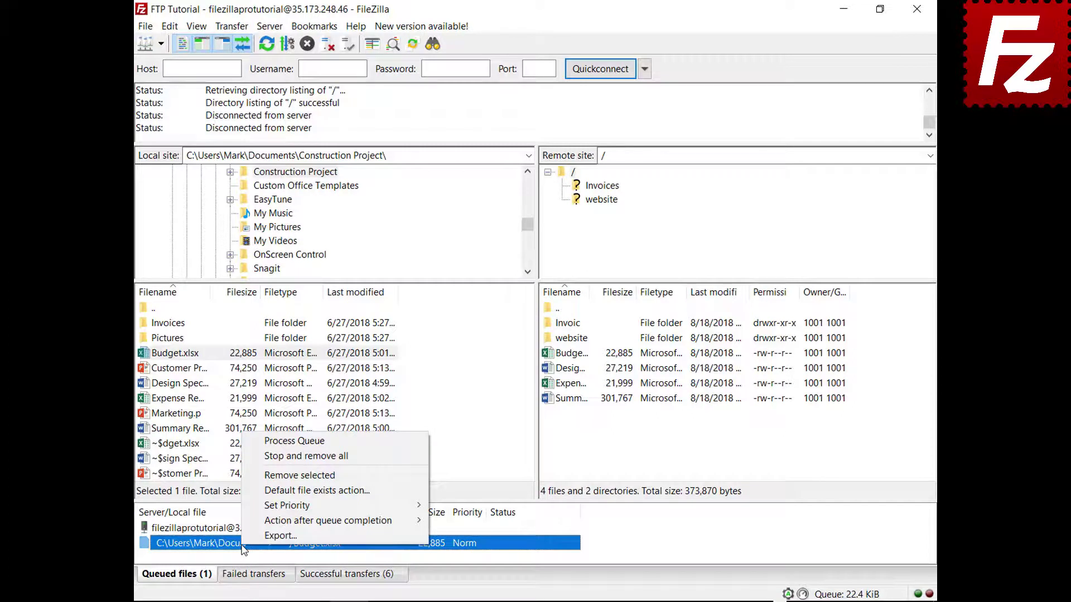
click(312, 490)
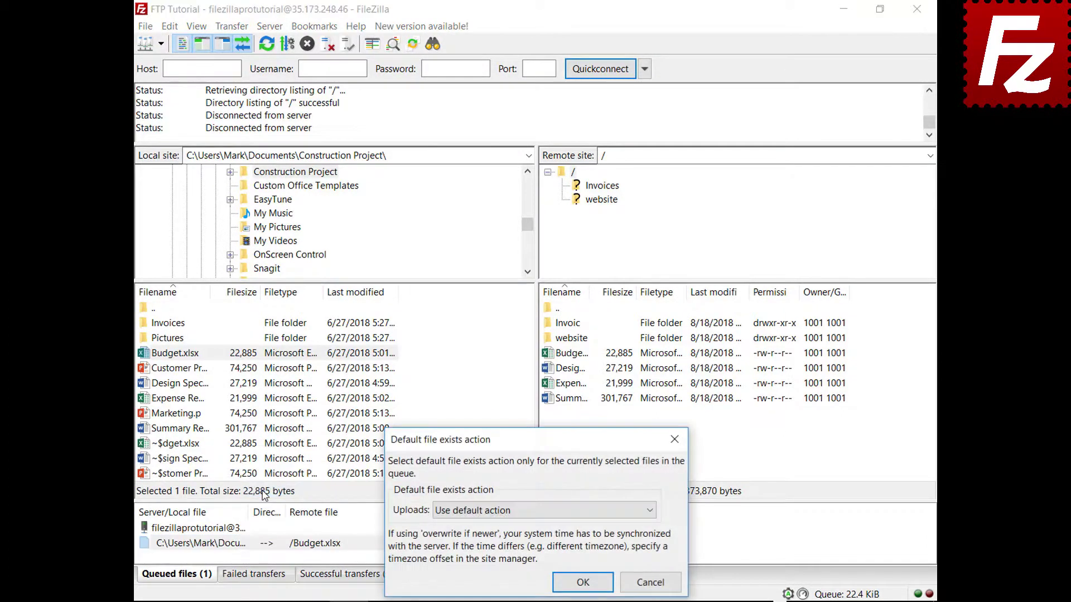
click(467, 517)
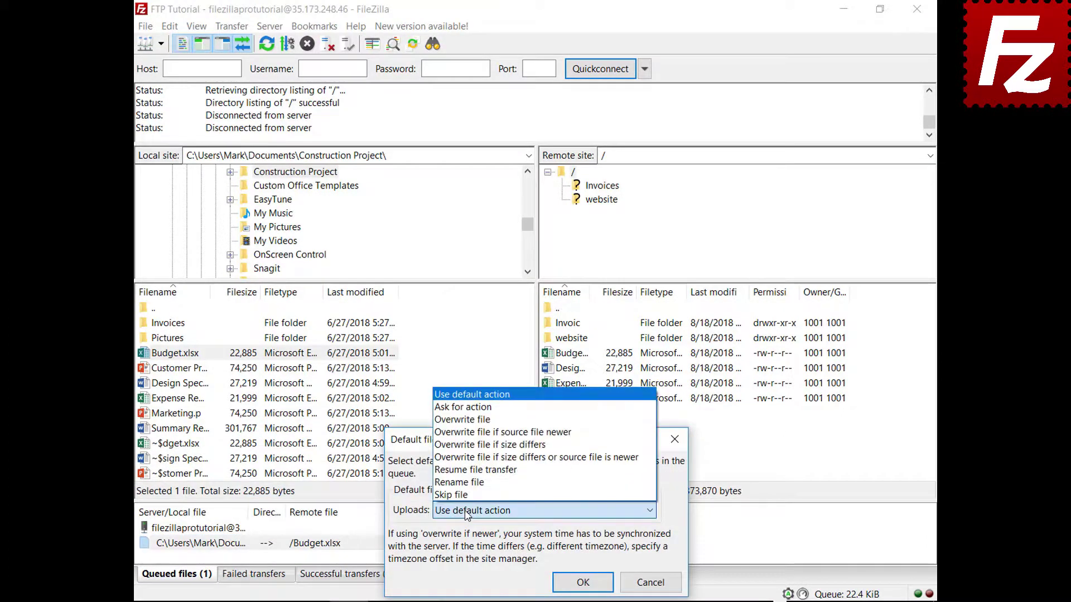
click(491, 420)
click(583, 581)
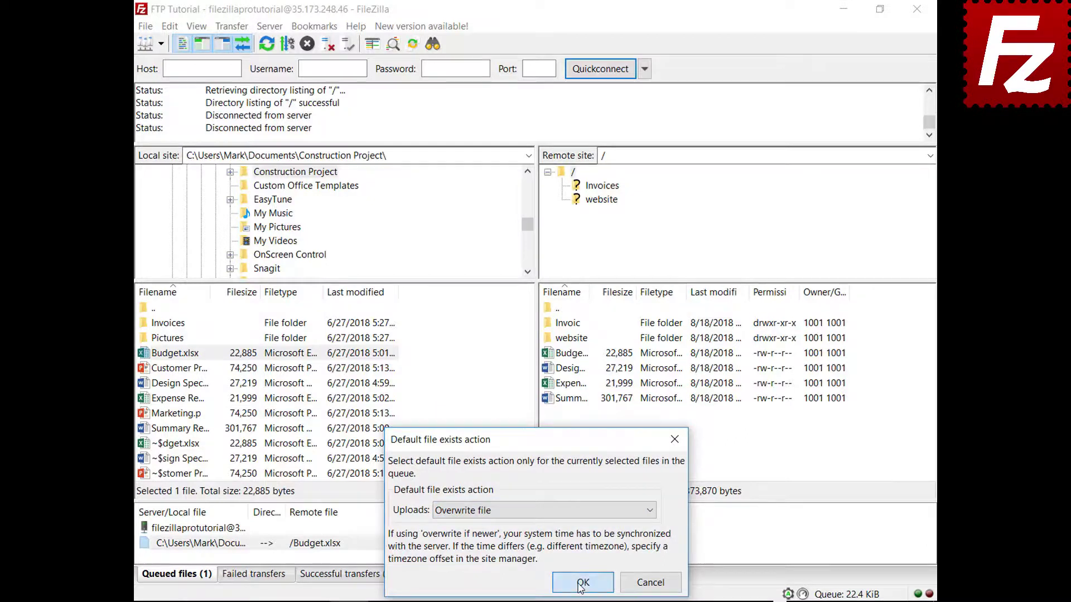
right_click(203, 530)
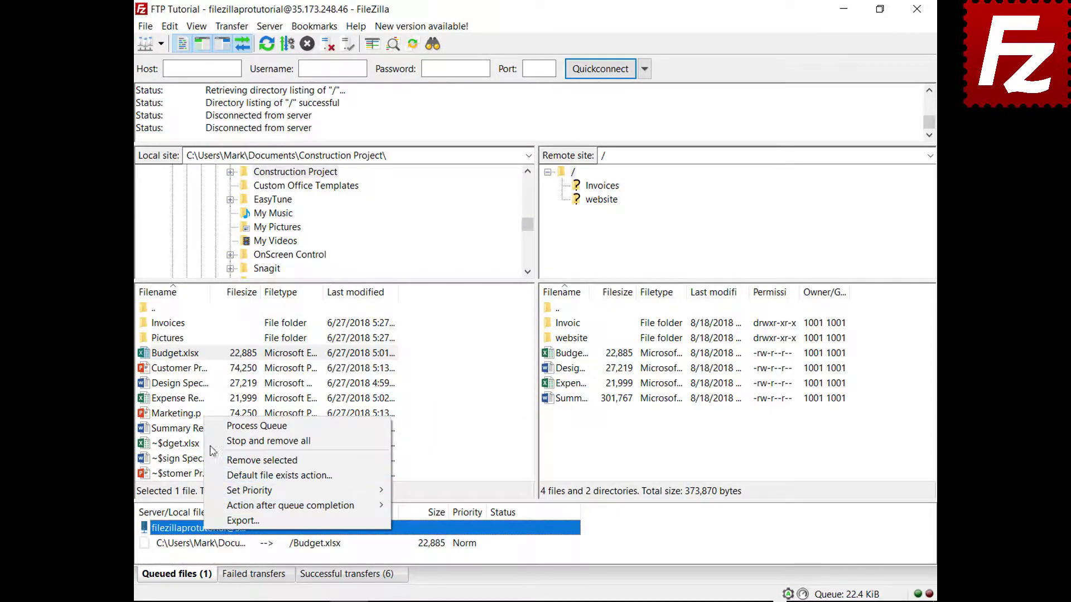
click(213, 427)
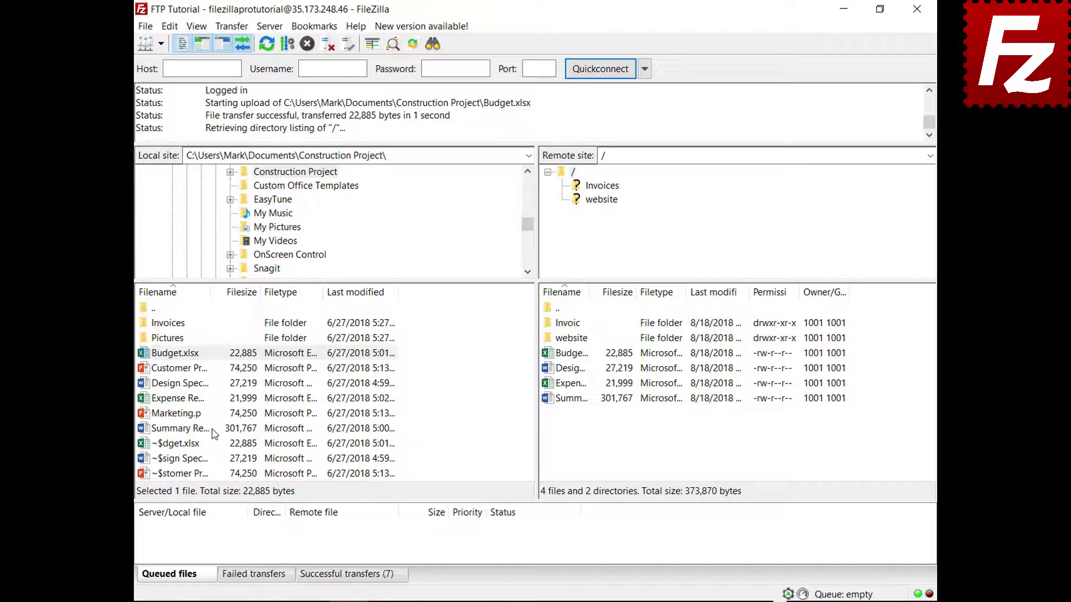
Add Marketing.pptx to the transfer queue.
click(179, 416)
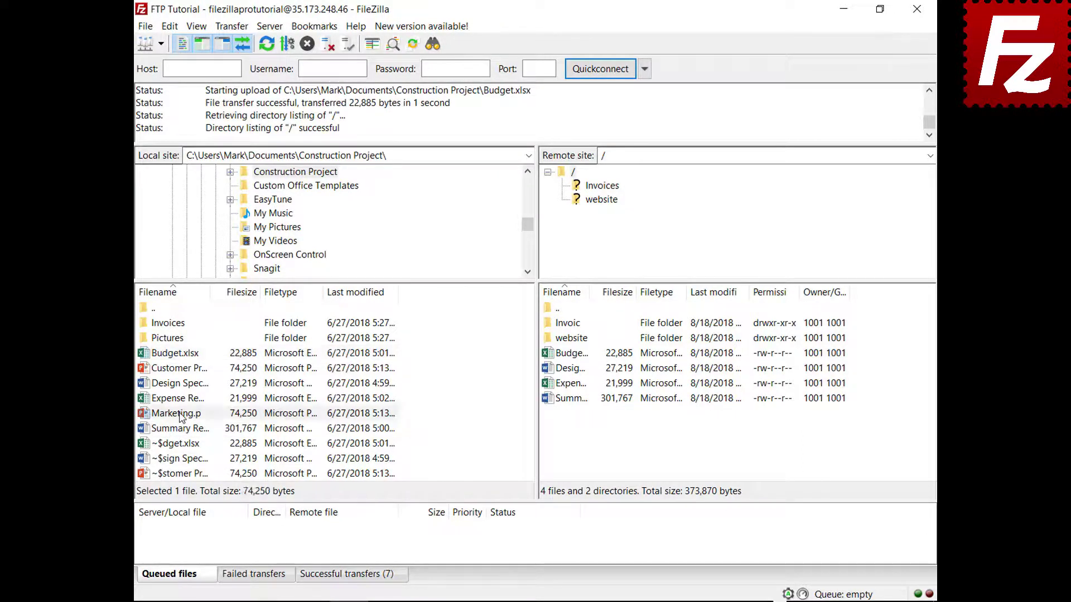
right_click(179, 415)
click(194, 439)
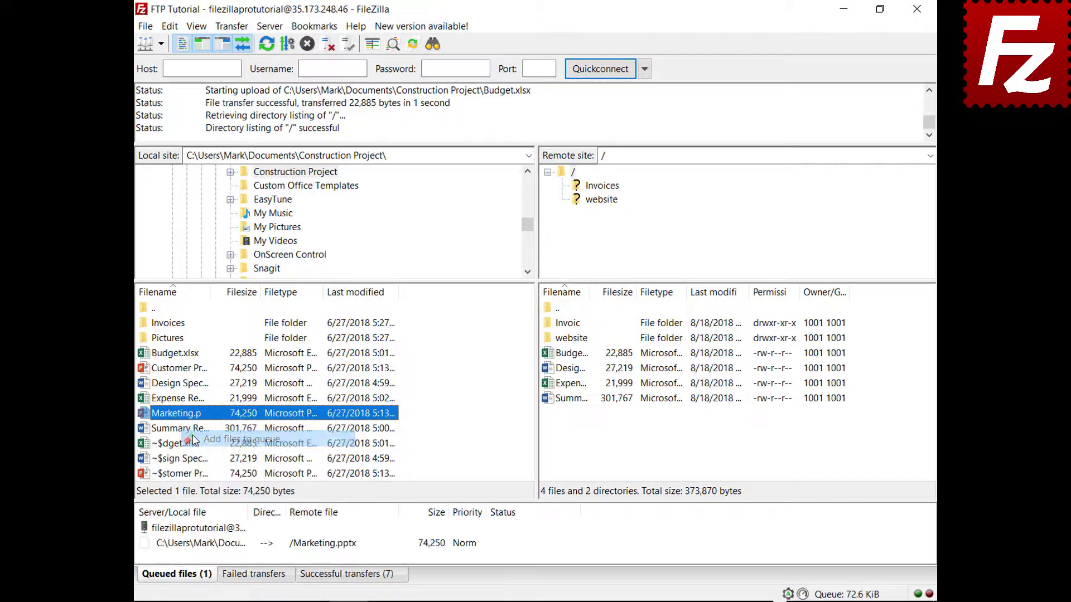
Set the queue to close FileZilla once it finishes, then process the queue.
right_click(213, 546)
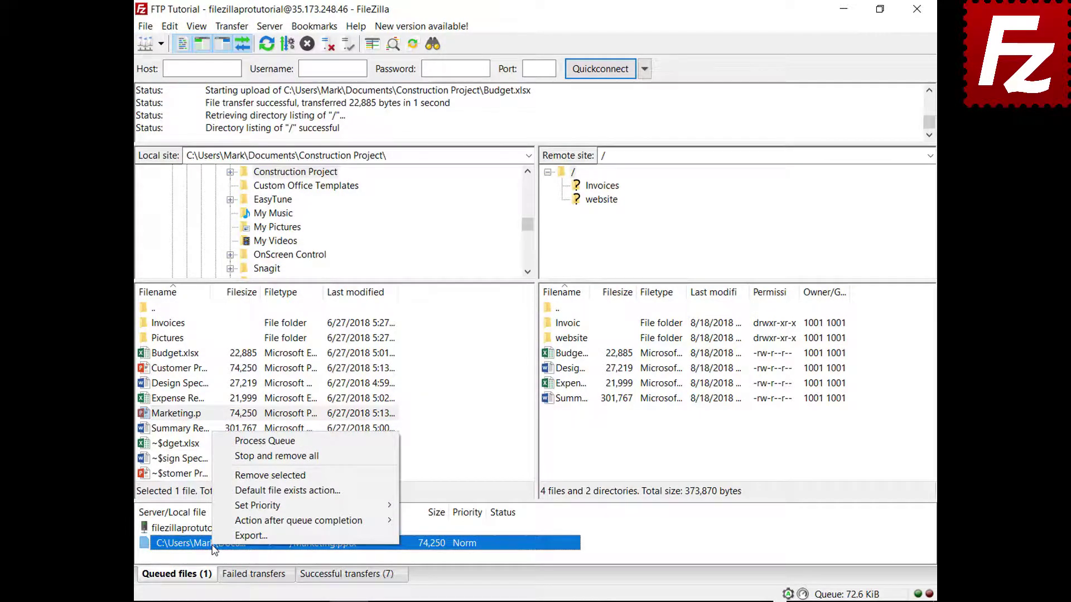
mouse_move(216, 522)
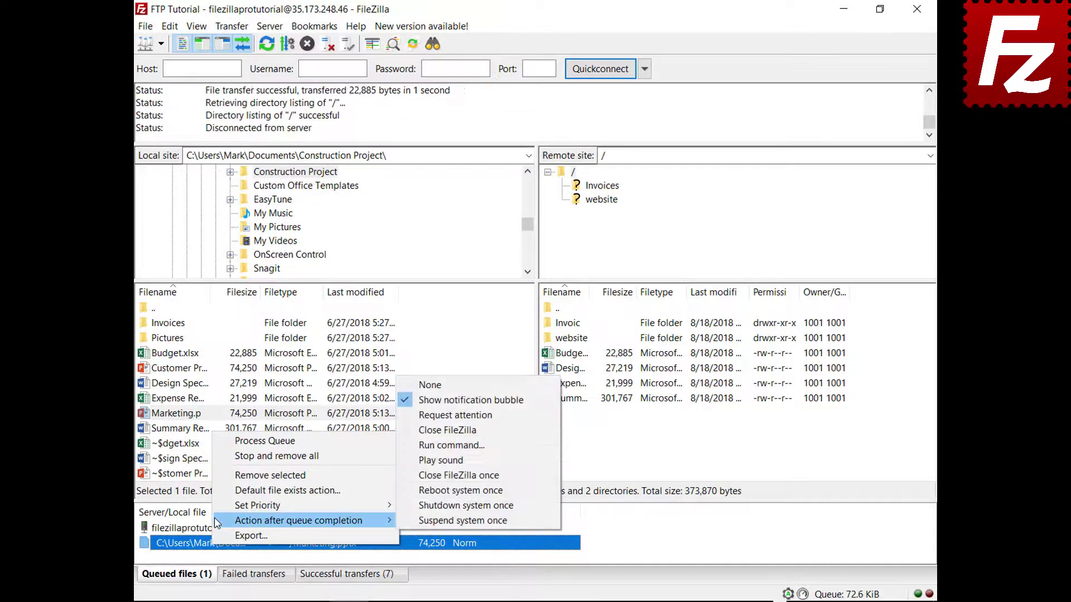
click(416, 430)
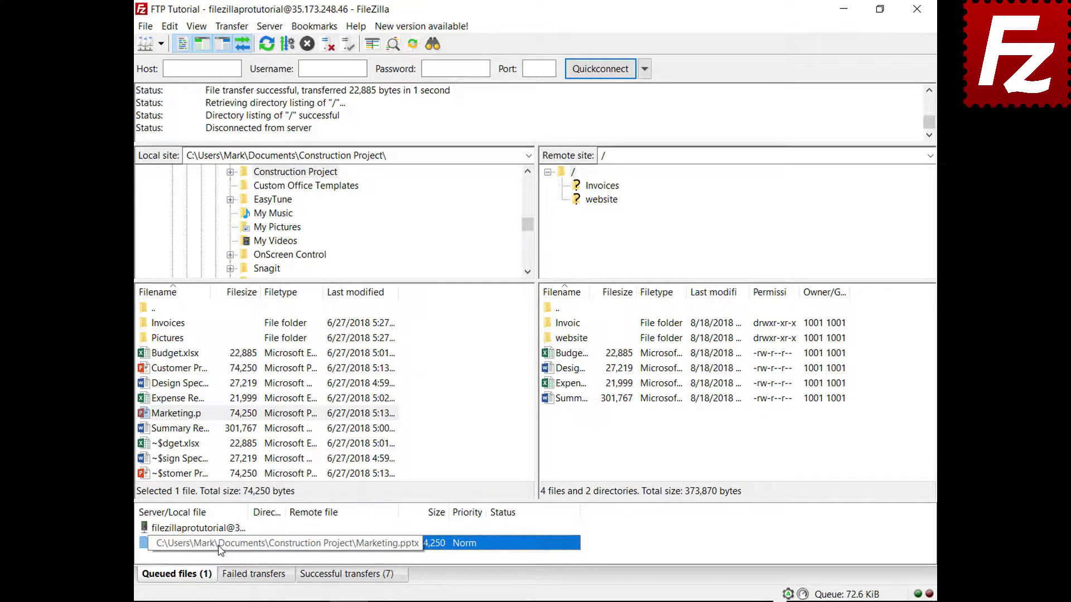
right_click(218, 530)
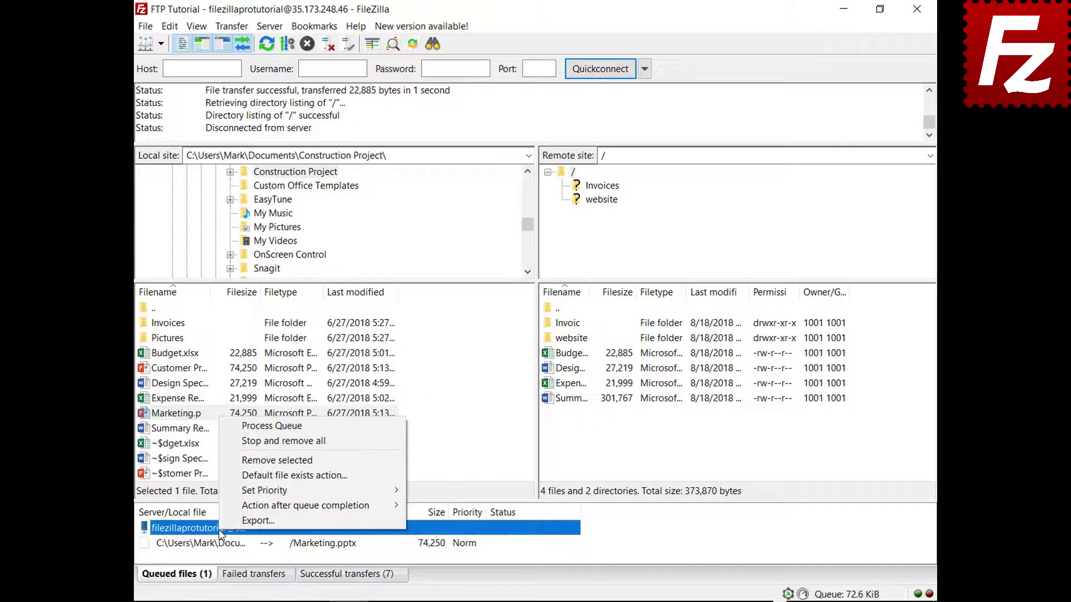
click(262, 426)
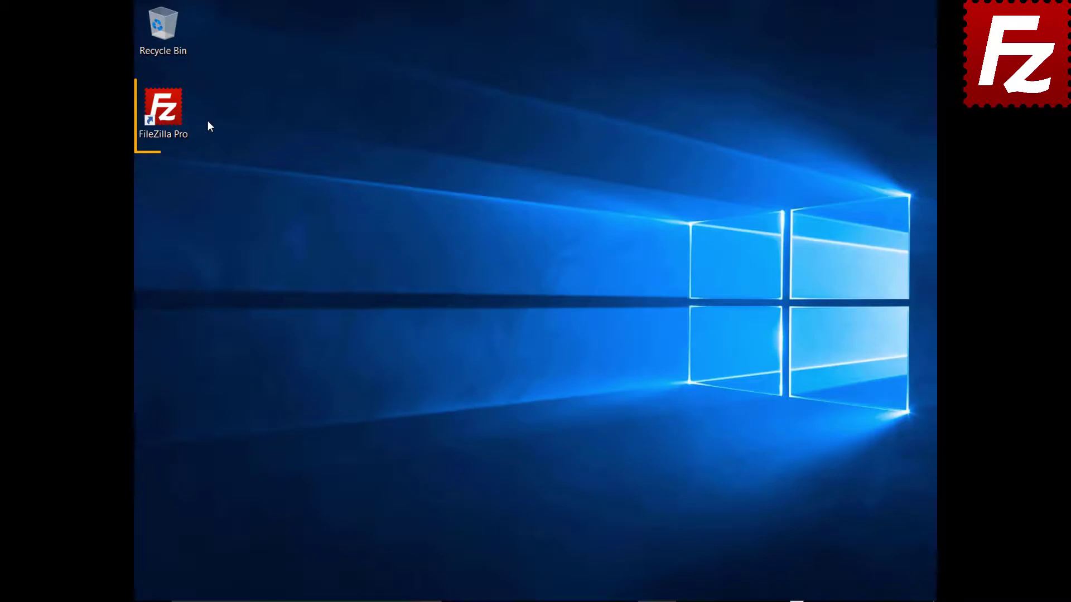
Relaunch FileZilla Pro, connect to FTP Tutorial, and queue the Pictures folder for upload.
double_click(169, 116)
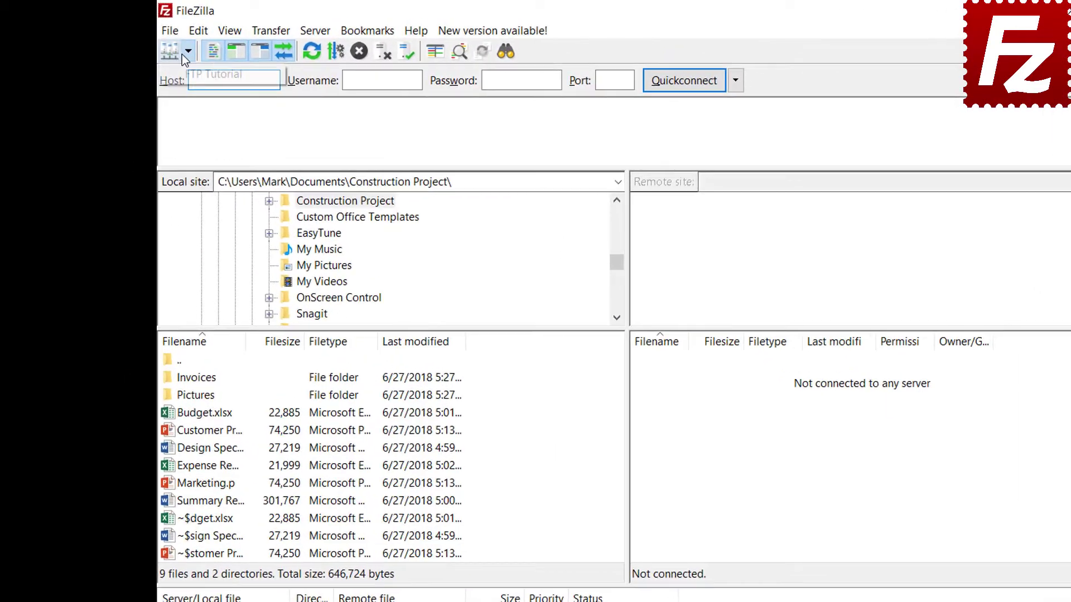
click(163, 44)
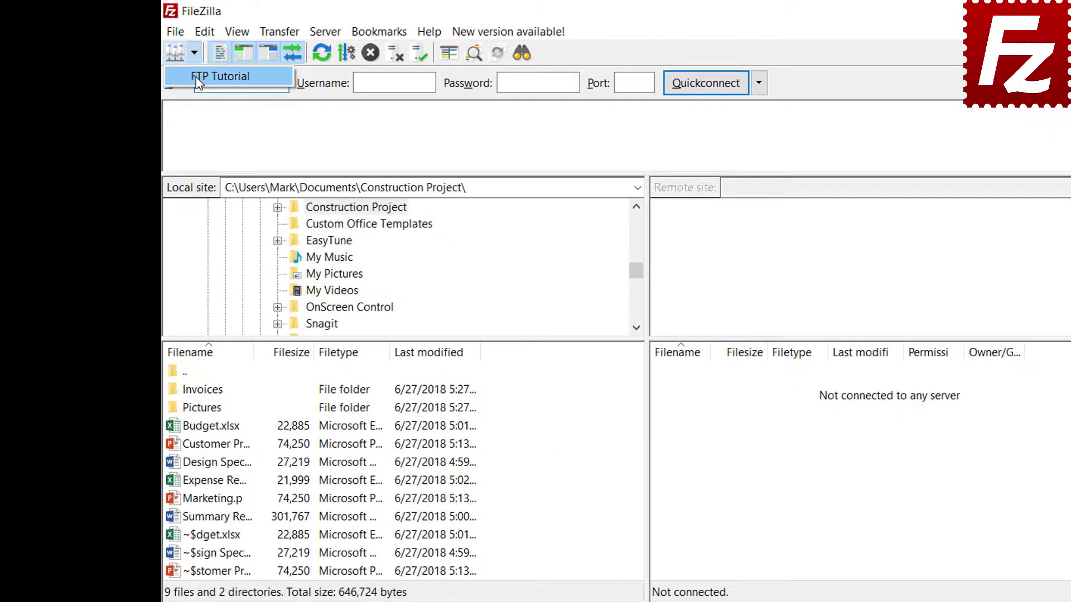
click(169, 65)
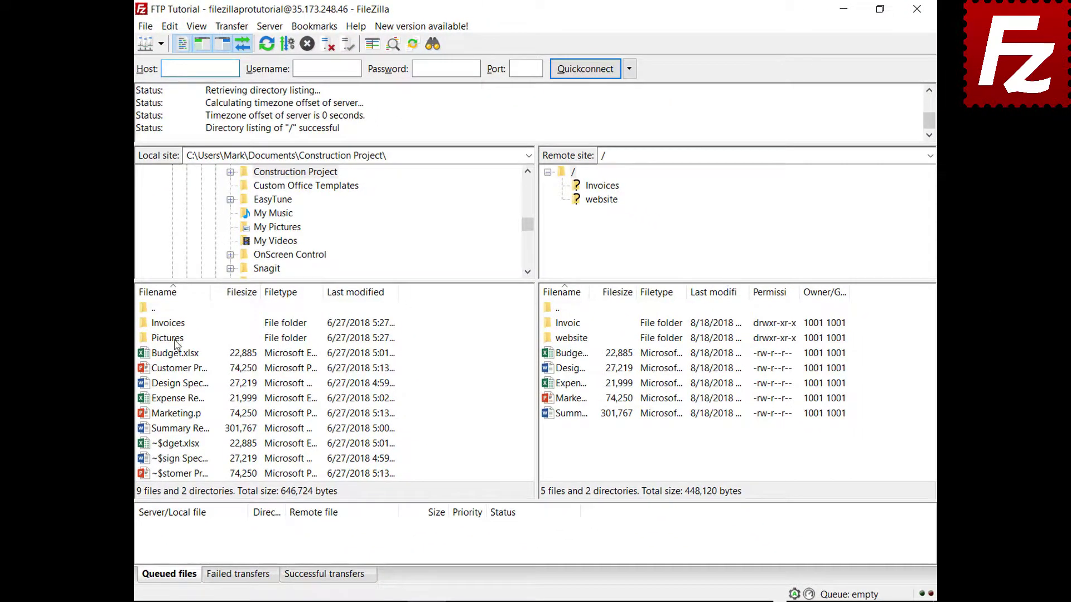
right_click(177, 342)
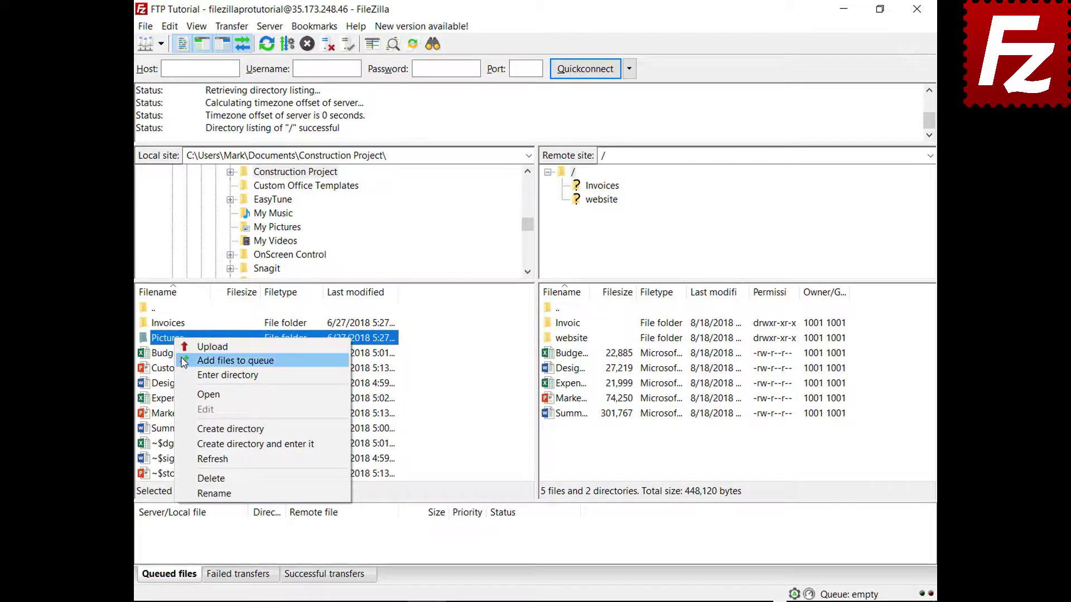
click(196, 361)
Close and relaunch FileZilla, then process the restored Pictures queue.
click(917, 15)
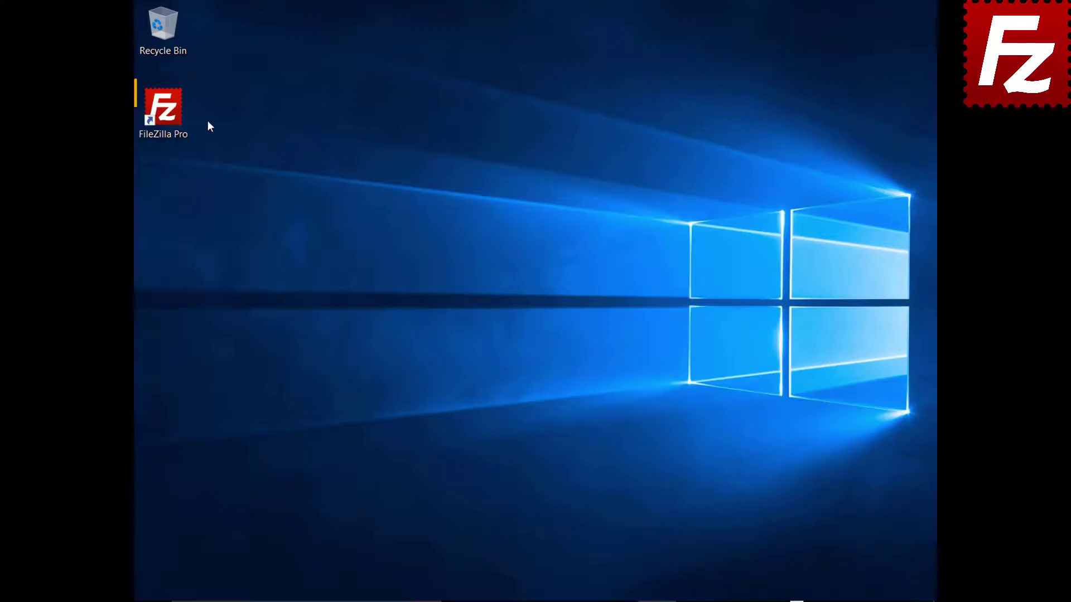
double_click(169, 116)
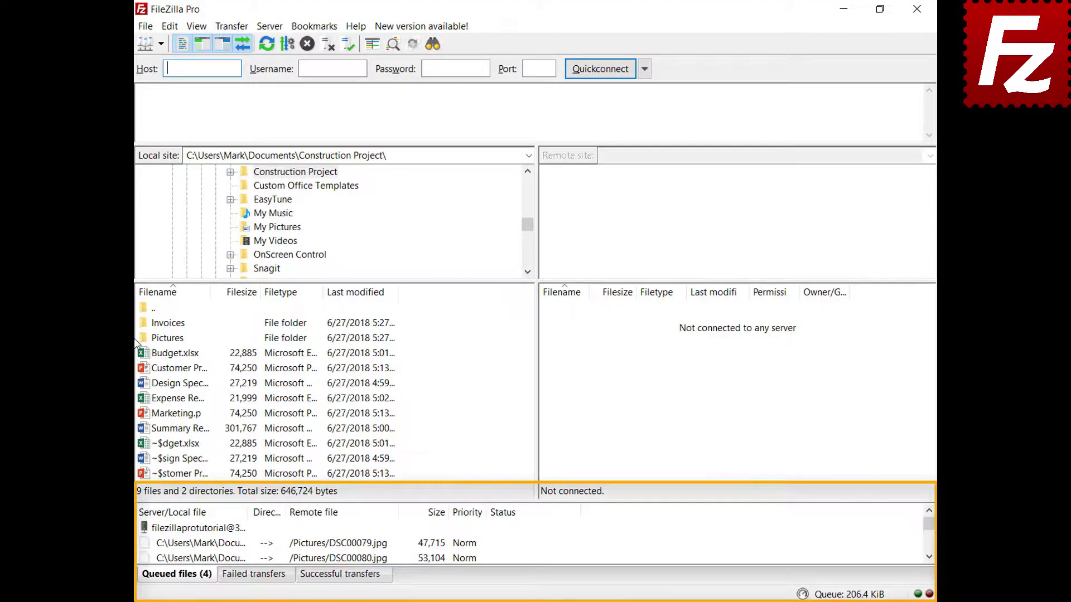
right_click(212, 529)
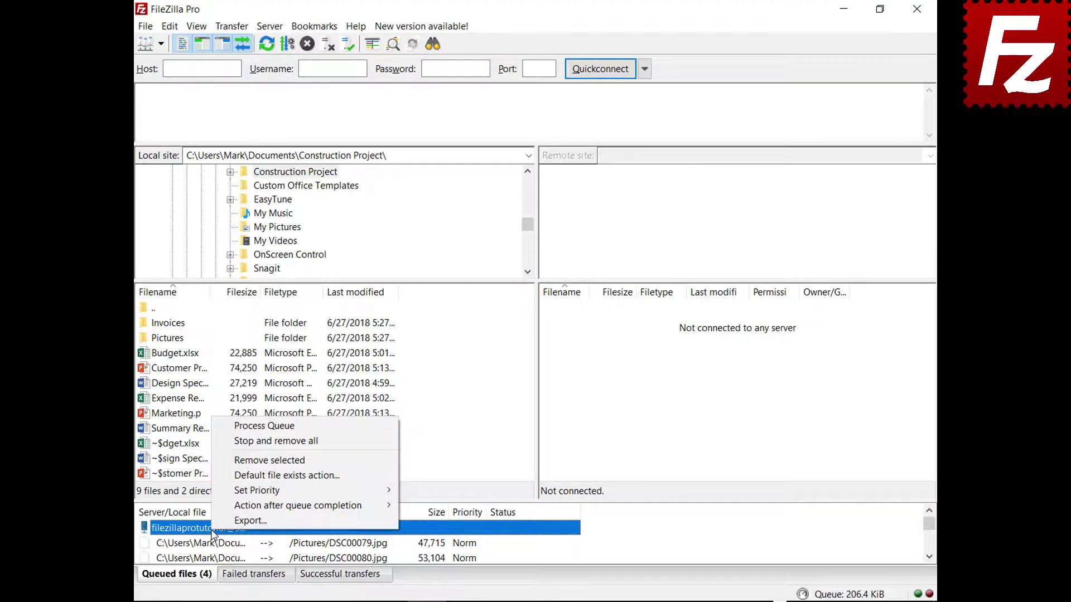
click(235, 427)
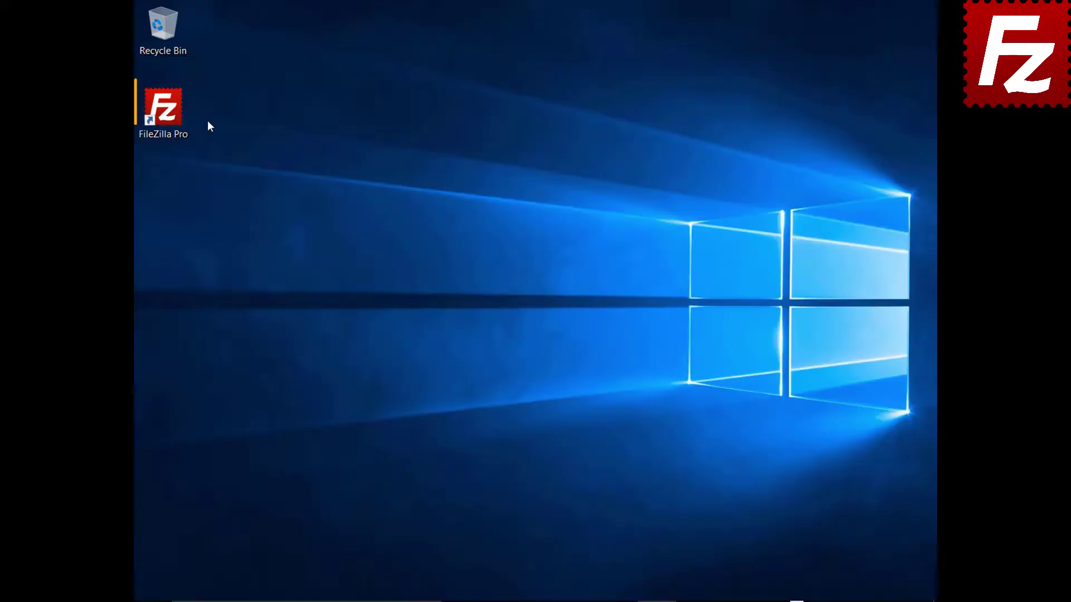
Relaunch FileZilla Pro and connect to the FTP Tutorial site.
double_click(169, 115)
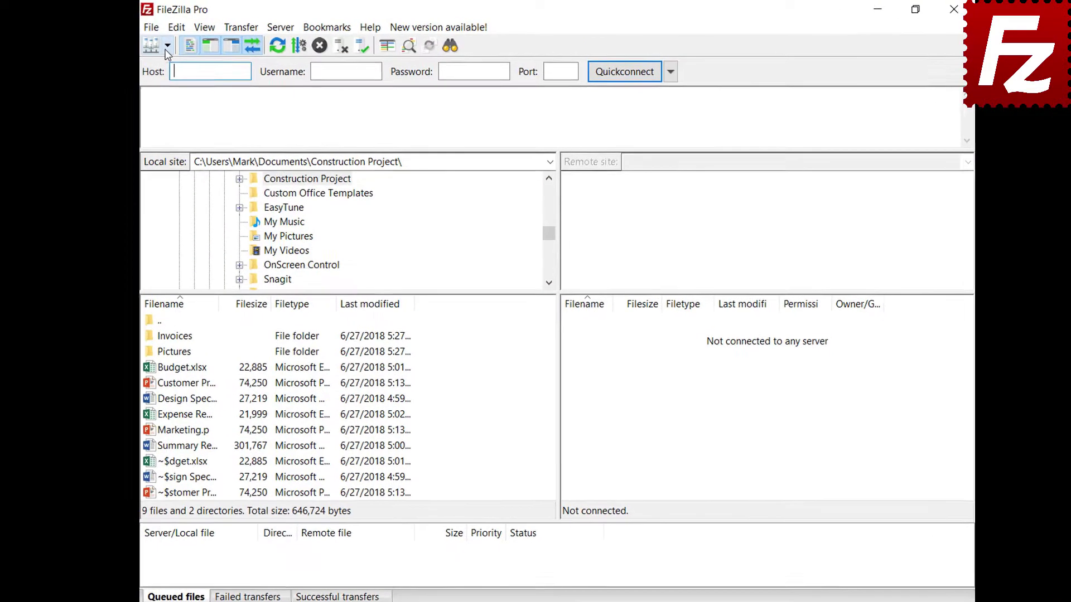
click(160, 44)
click(179, 58)
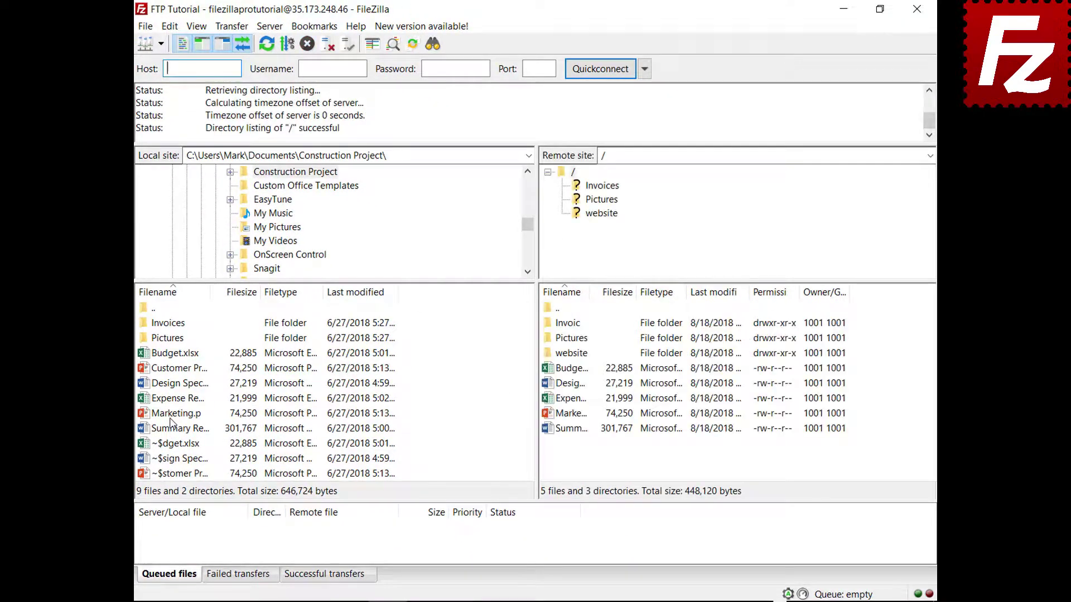
Queue Marketing.pptx for upload, then stop and remove everything from the queue.
click(171, 416)
right_click(173, 416)
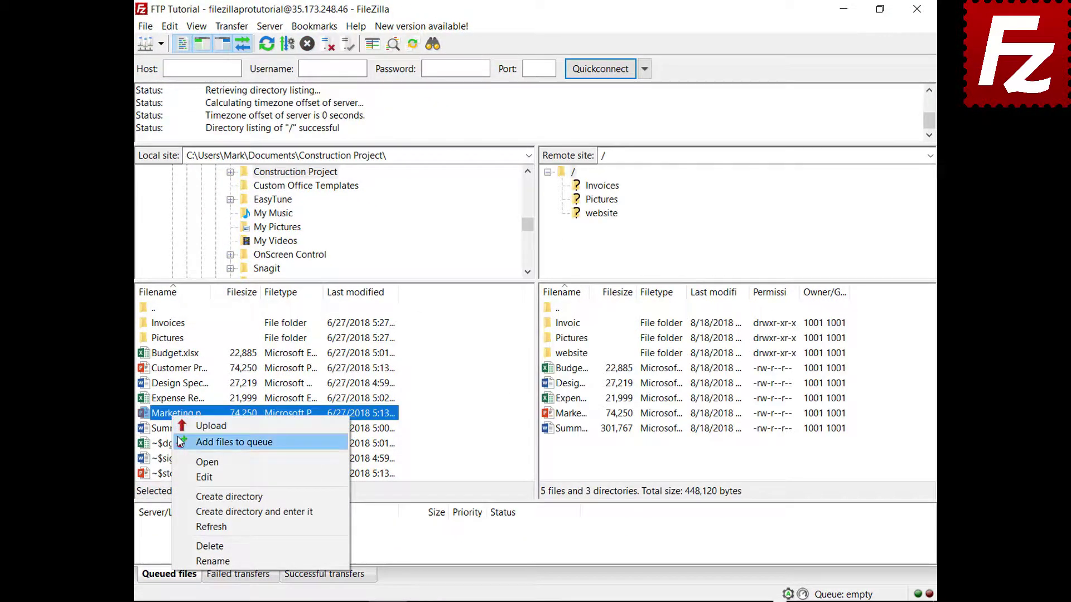
click(180, 442)
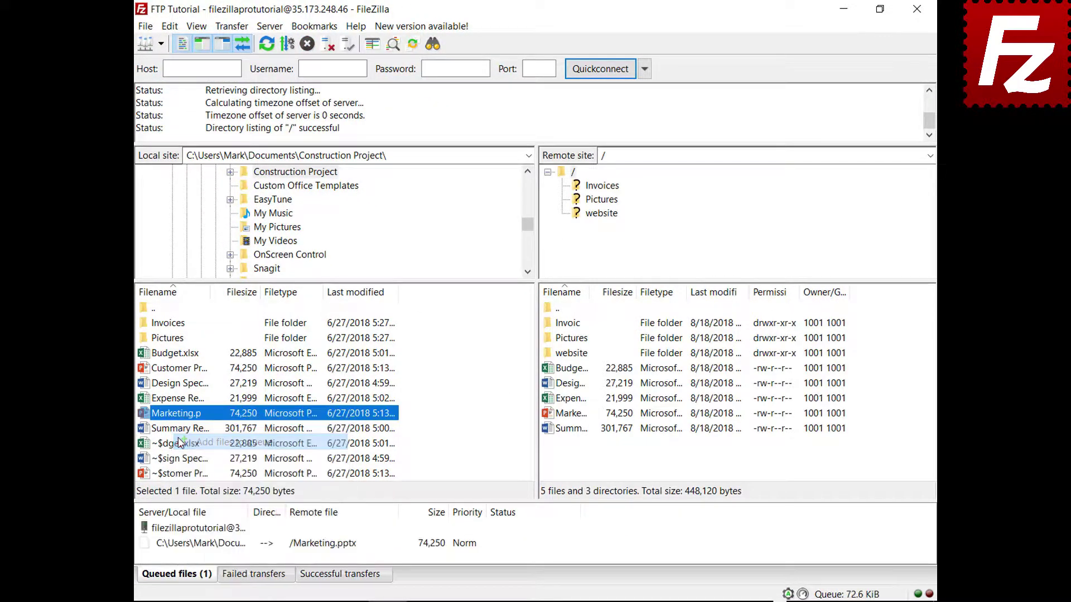
right_click(214, 550)
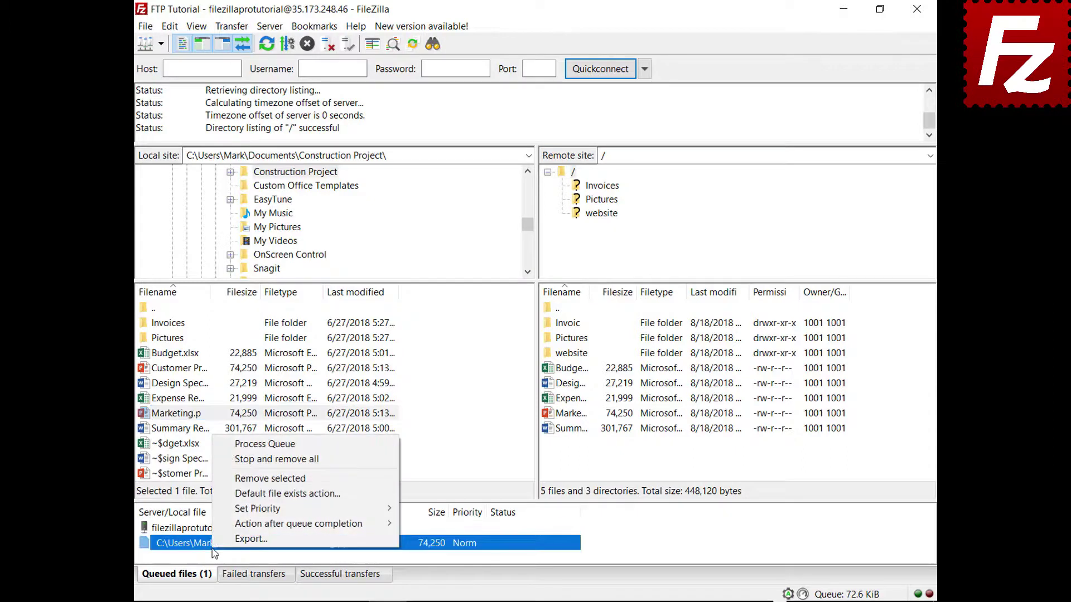
click(237, 459)
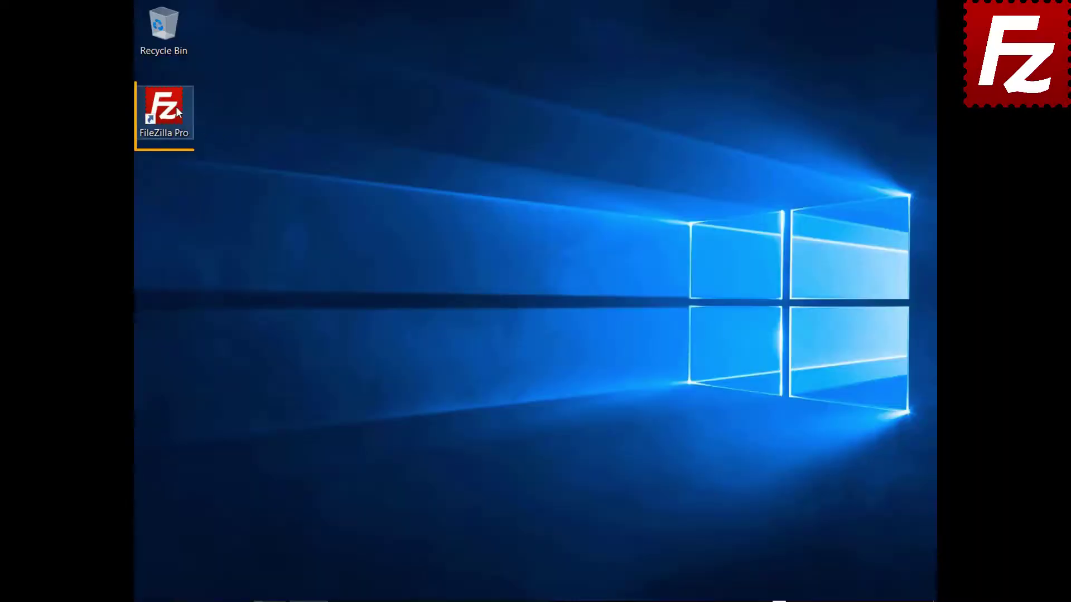
Relaunch FileZilla Pro, connect to FTP Tutorial, and open the website folder on both sides.
double_click(176, 107)
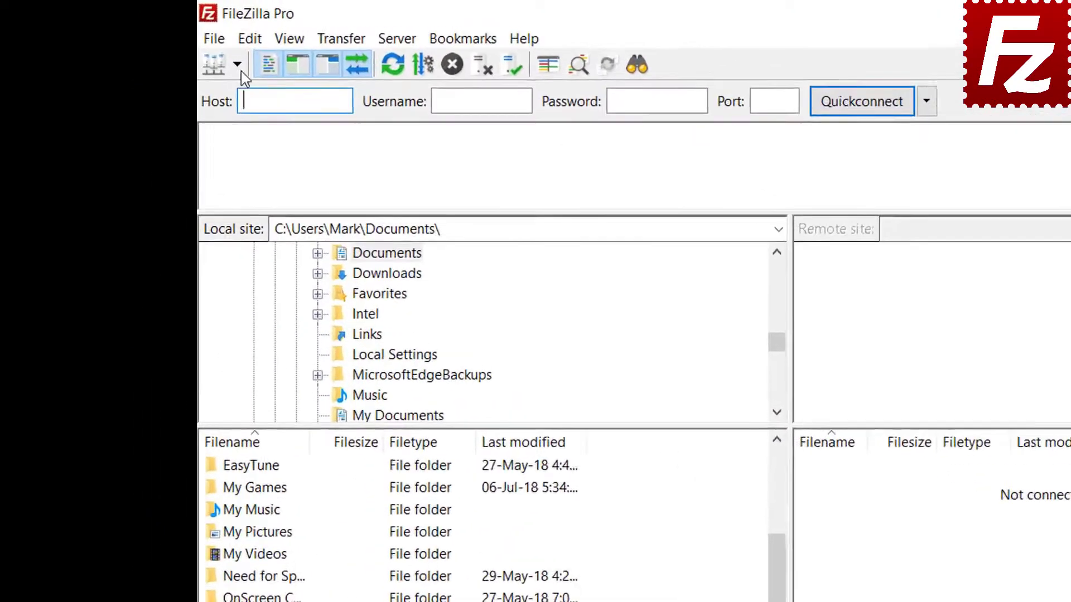
click(160, 44)
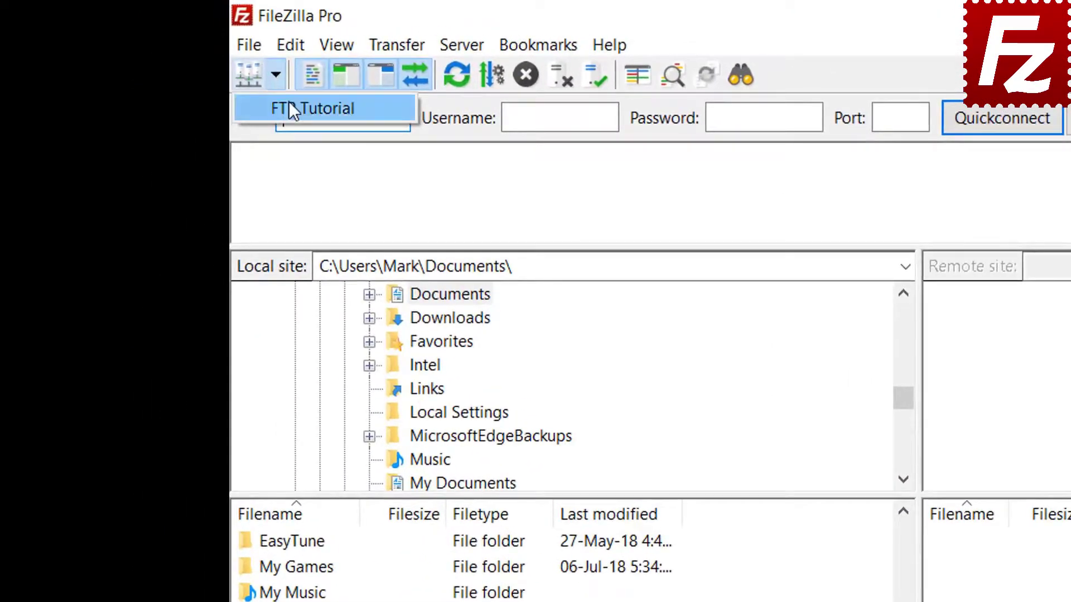
click(289, 107)
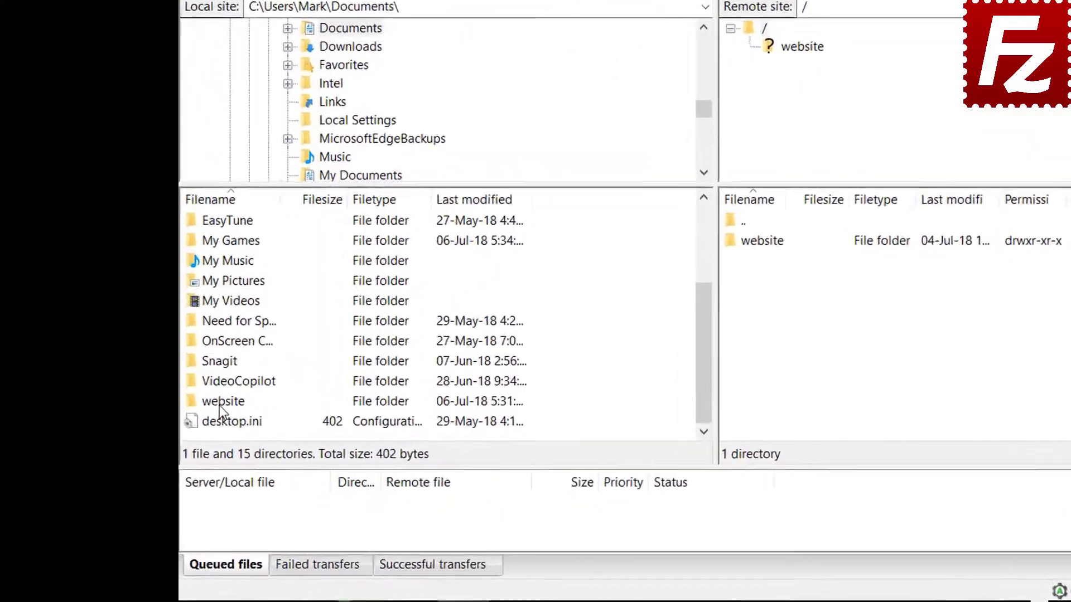
double_click(168, 451)
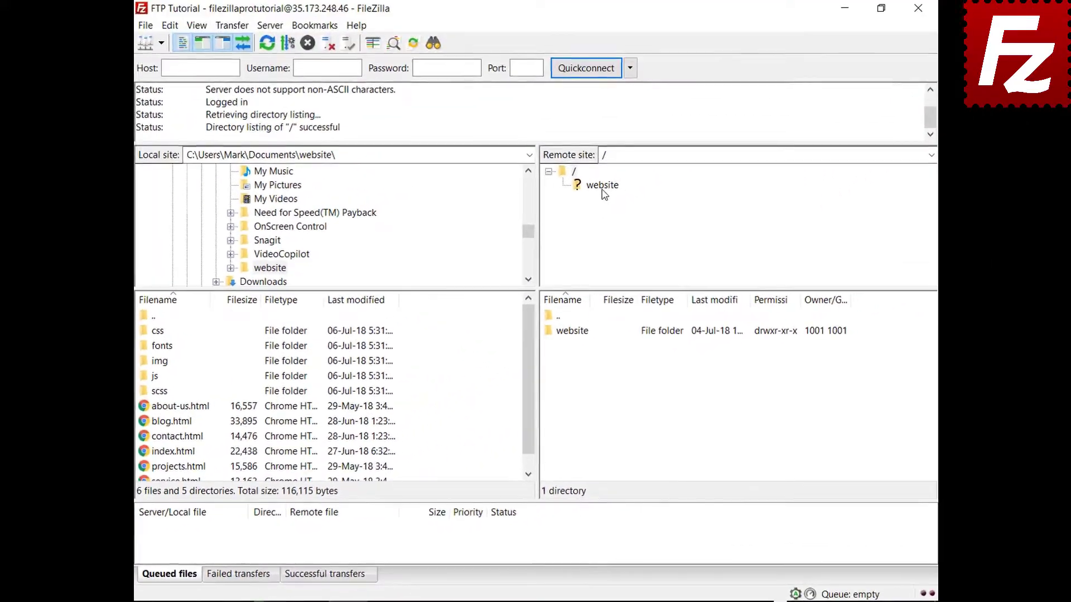
click(587, 117)
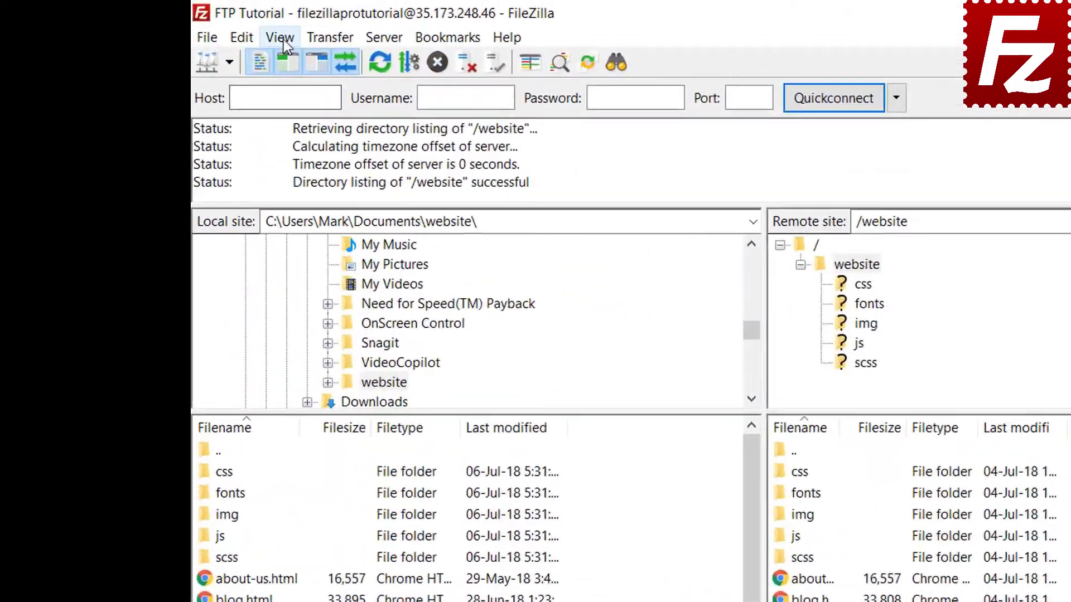
Enable directory comparison between the local and remote listings.
click(197, 26)
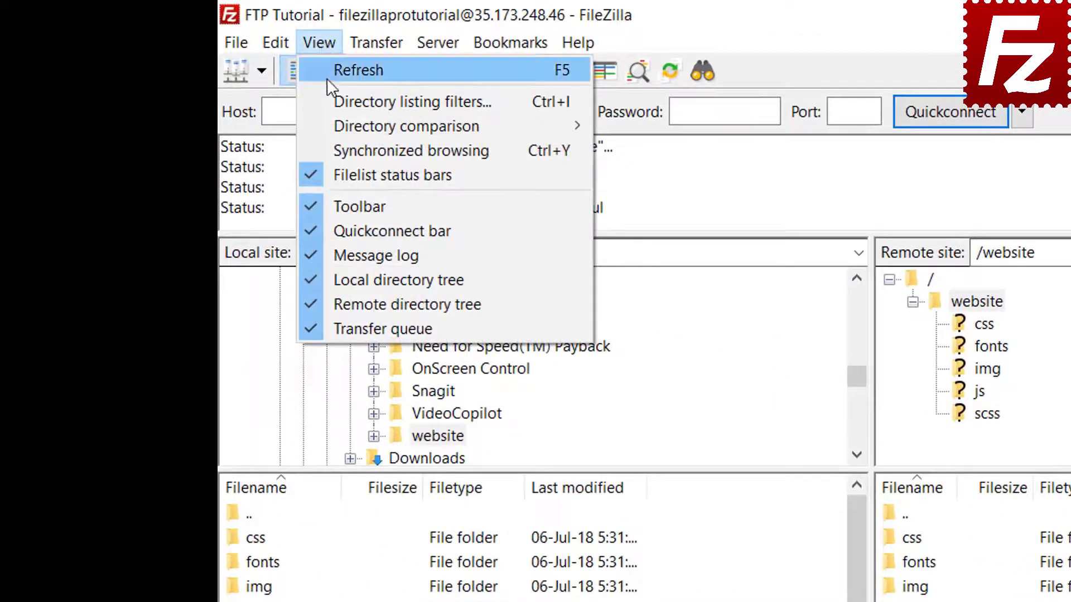
mouse_move(340, 128)
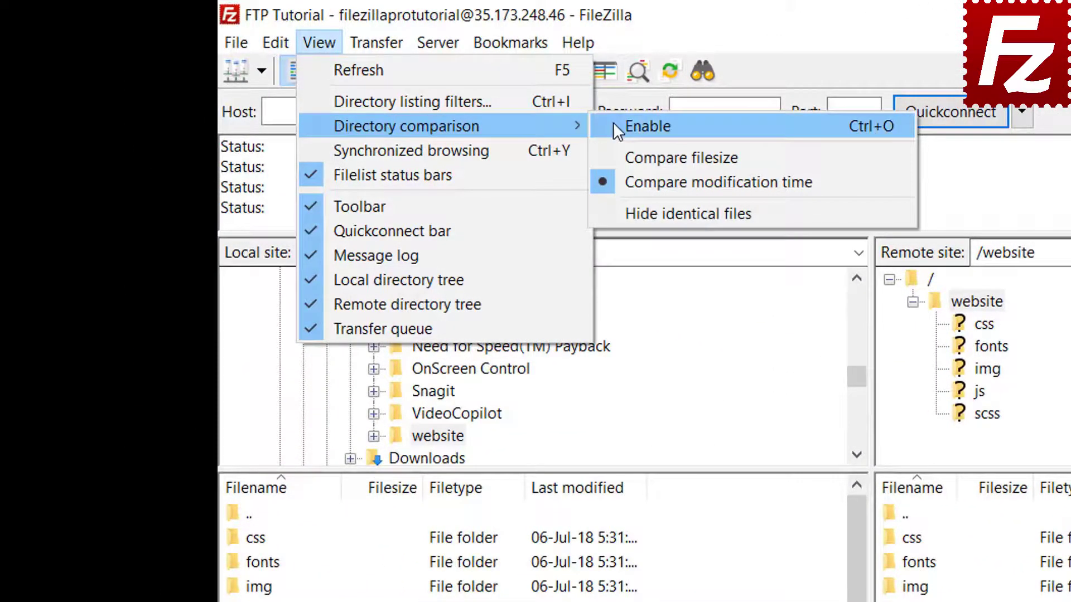
click(614, 124)
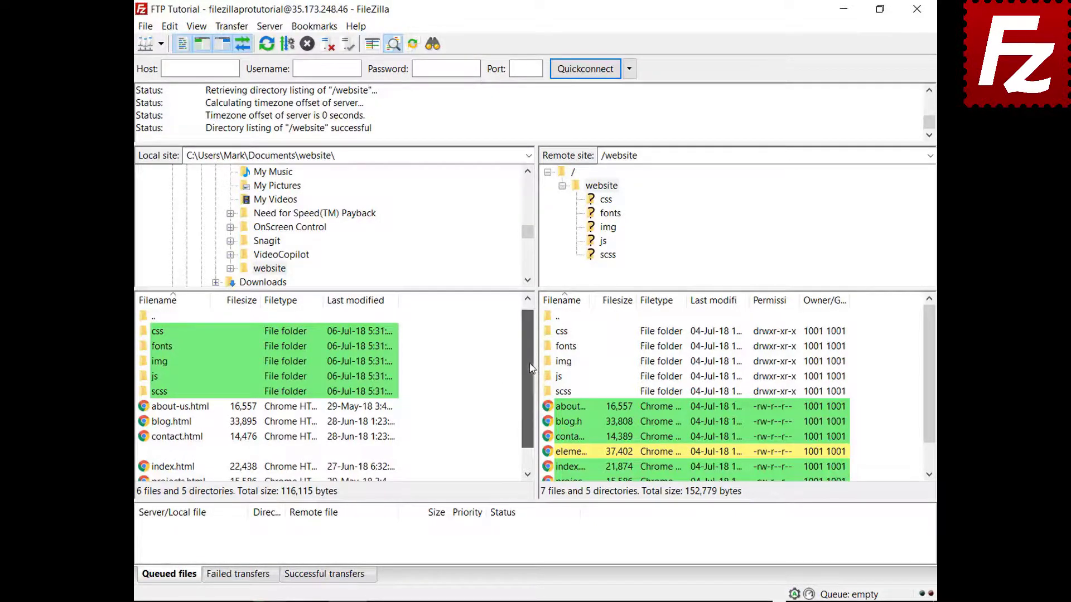
drag(528, 373, 527, 402)
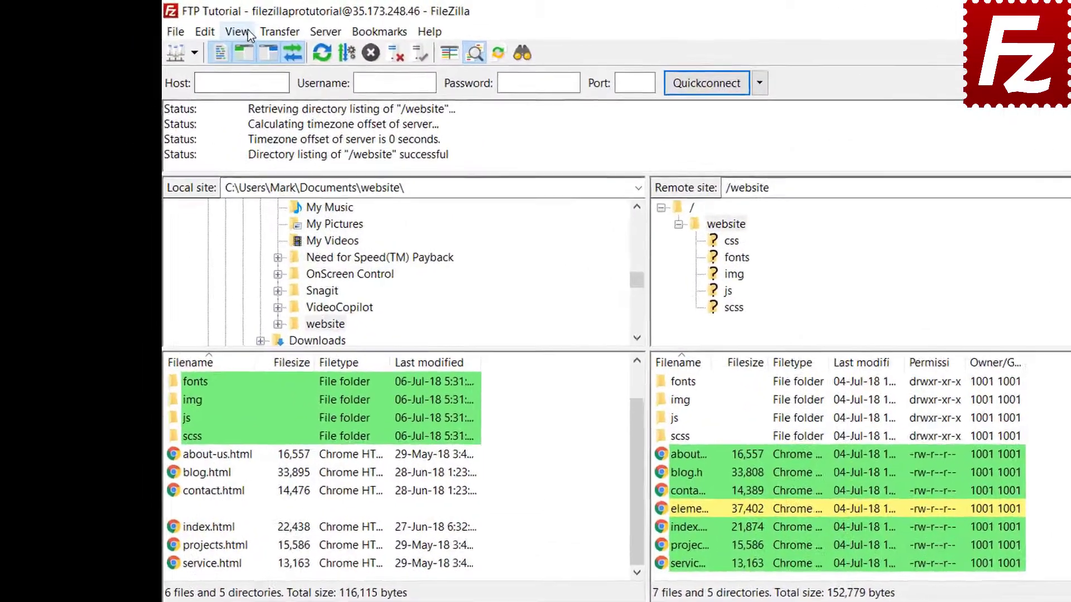
Switch directory comparison to compare files by size.
click(196, 27)
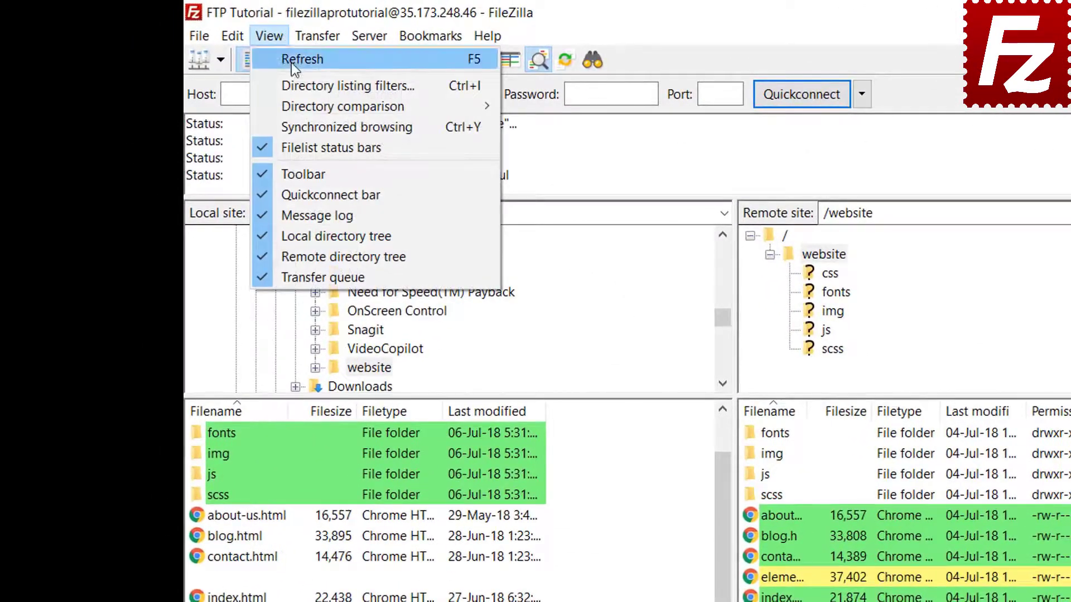
mouse_move(299, 102)
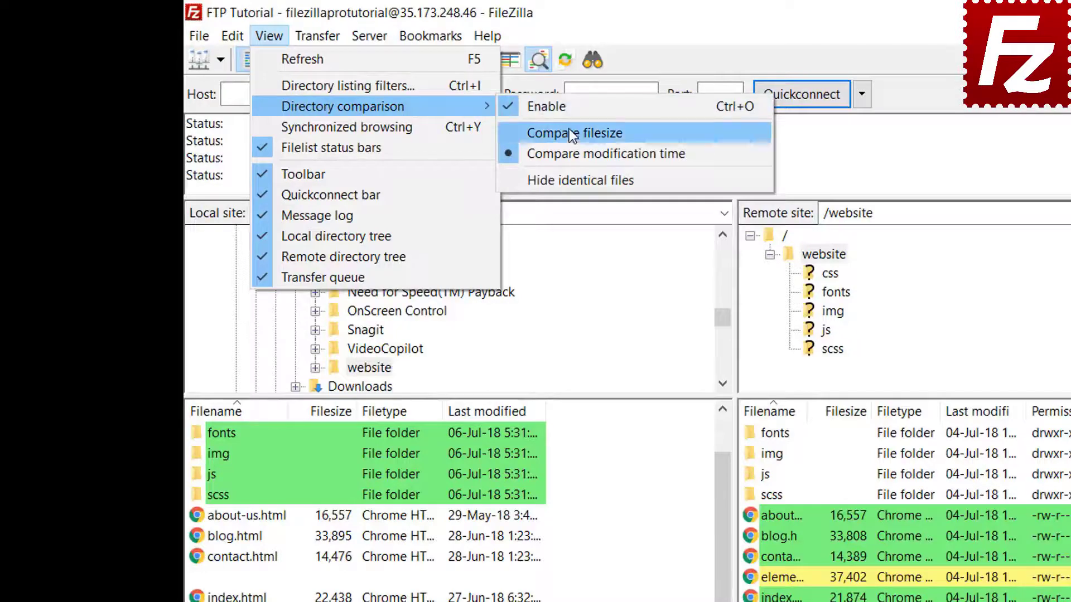
click(569, 132)
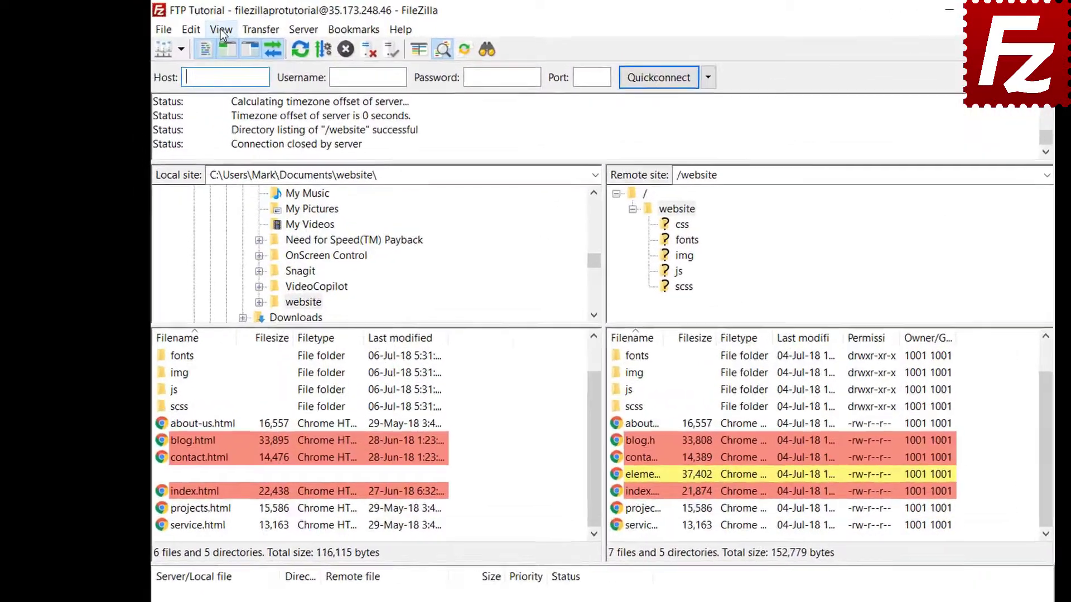
Turn on synchronized browsing, then open the local css folder and the remote img folder.
click(196, 27)
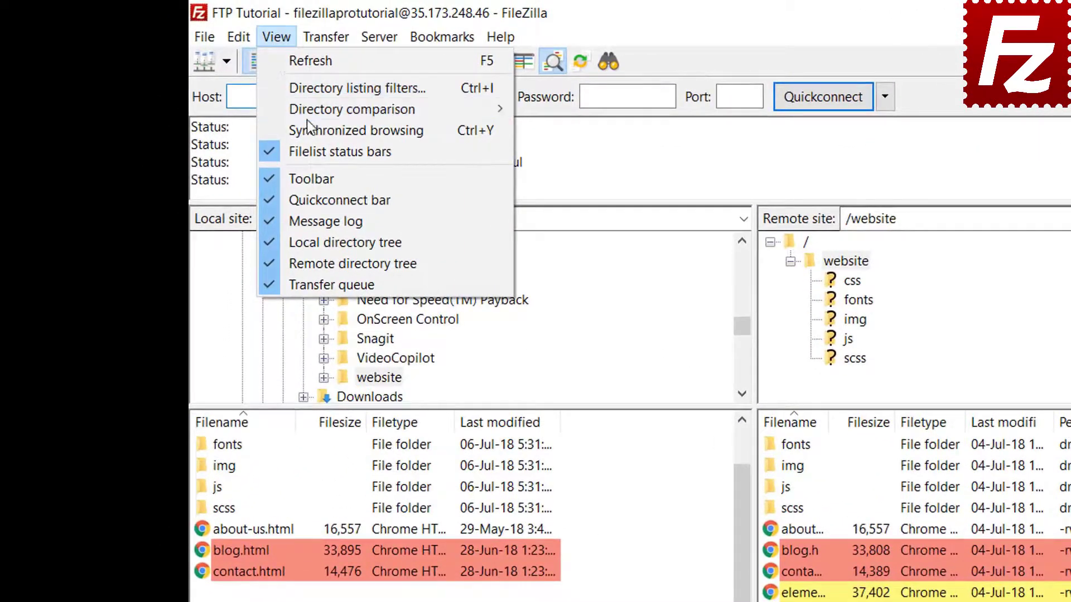
click(308, 127)
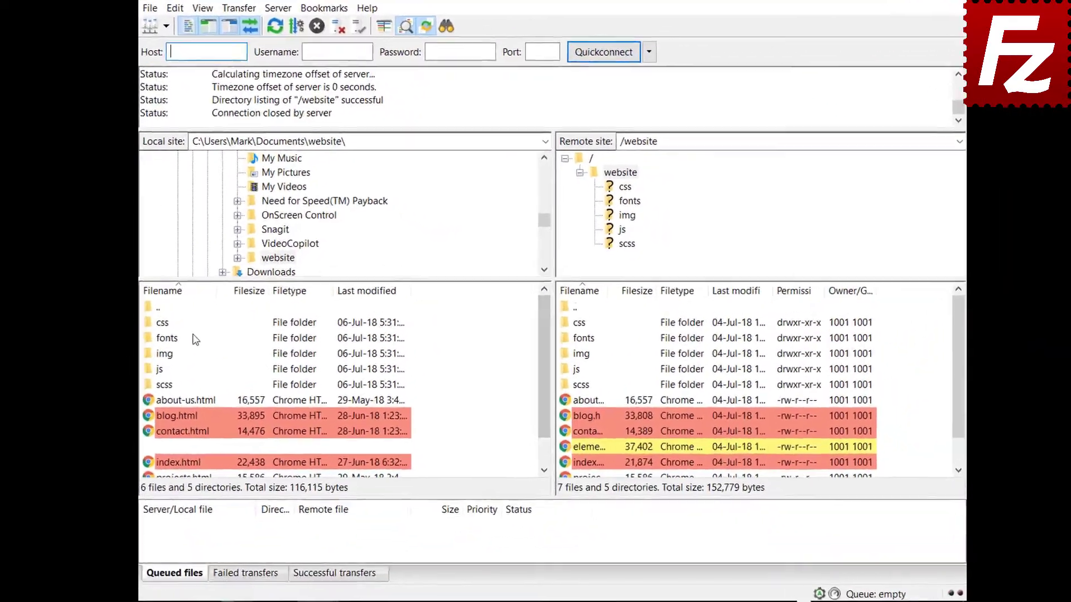
click(164, 325)
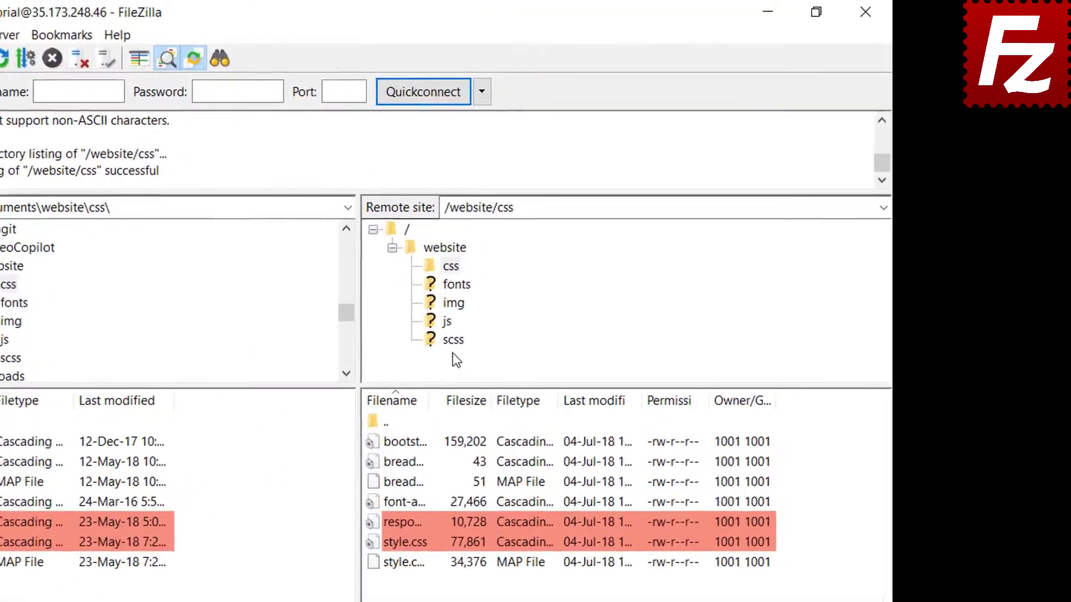
click(452, 303)
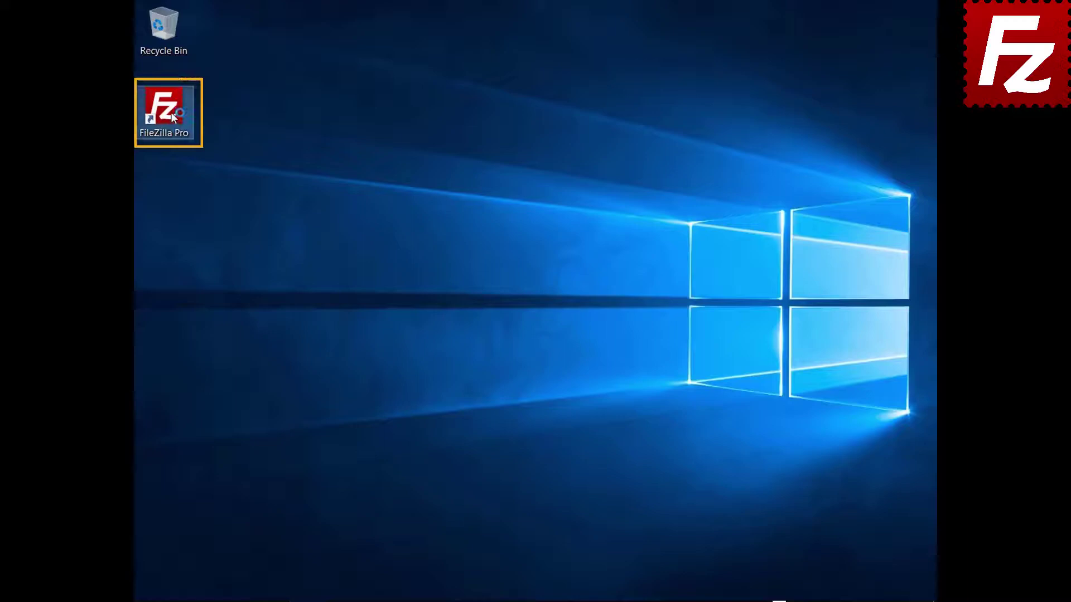
Relaunch FileZilla Pro, connect to FTP Tutorial, and open Construction Project on both sides.
double_click(170, 112)
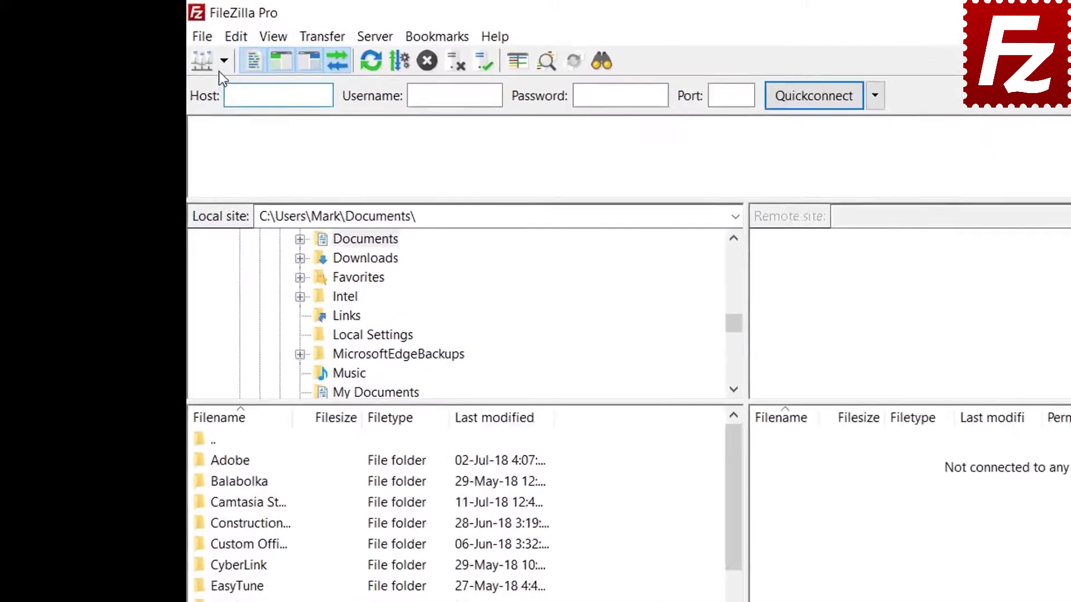
click(161, 44)
click(260, 101)
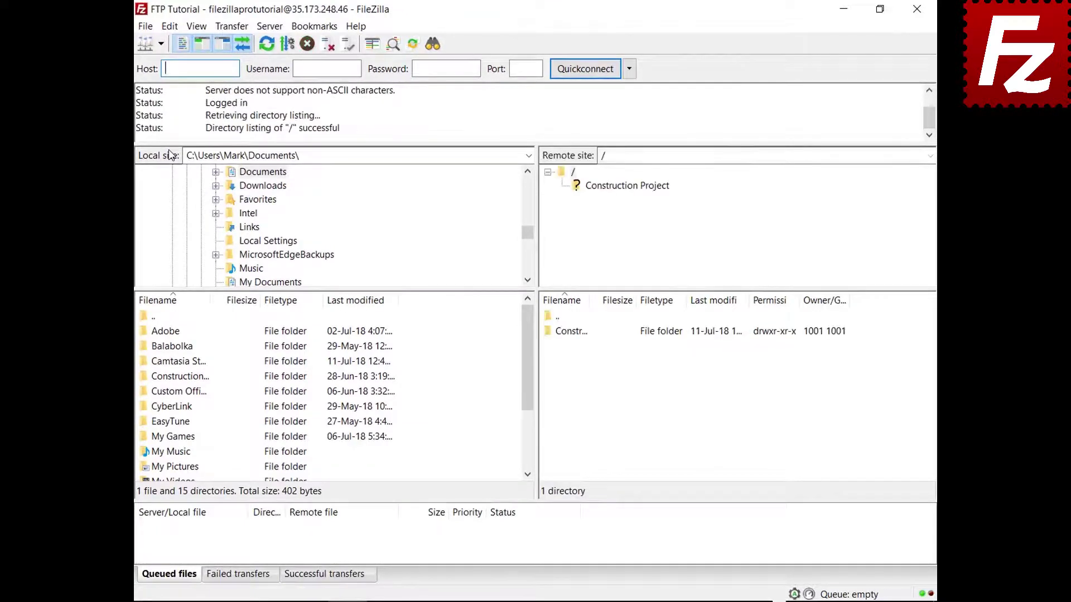
double_click(193, 377)
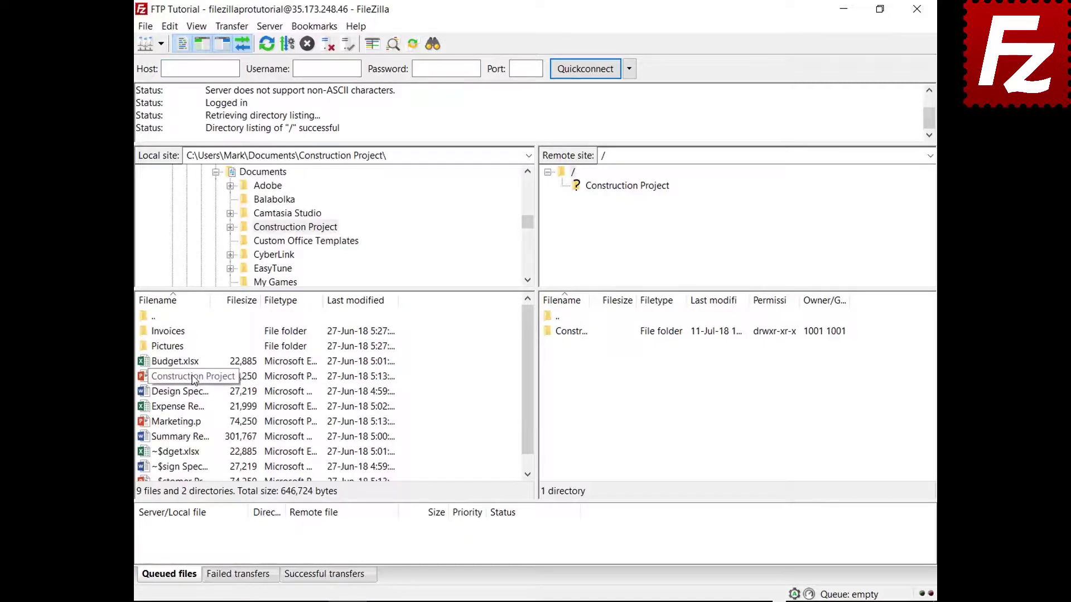
double_click(584, 333)
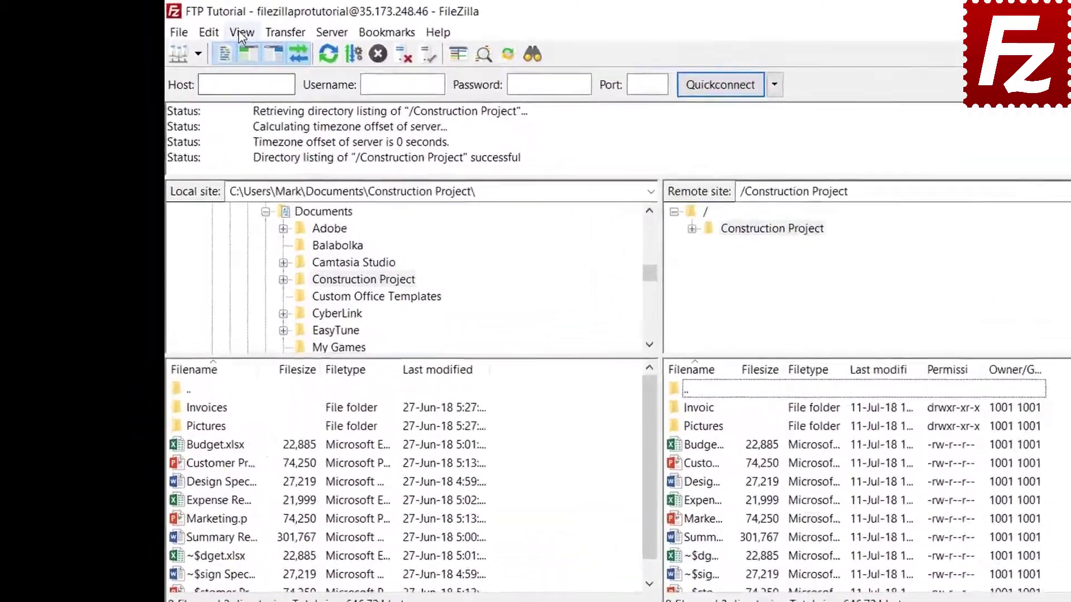
click(197, 26)
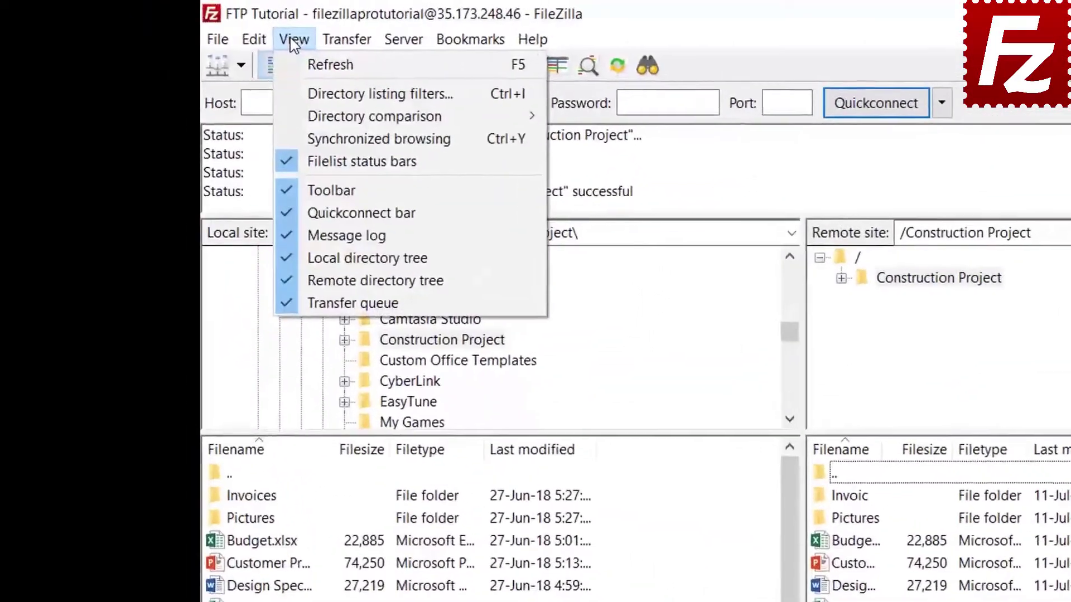
In the filter rules editor, create a new filter named 'Microsoft Office Temporaries'.
click(312, 95)
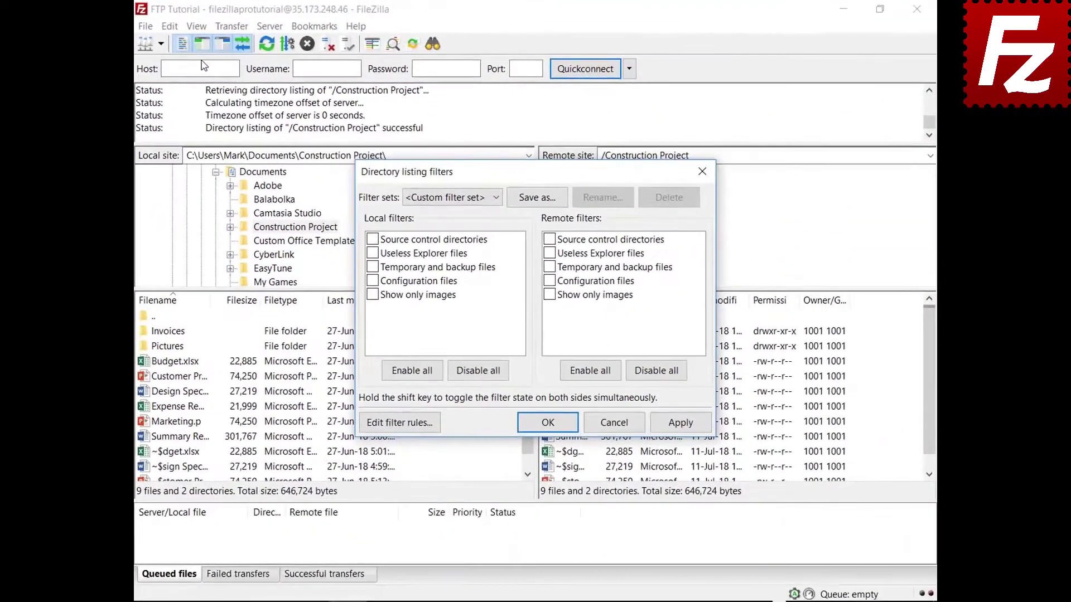
drag(530, 172, 529, 49)
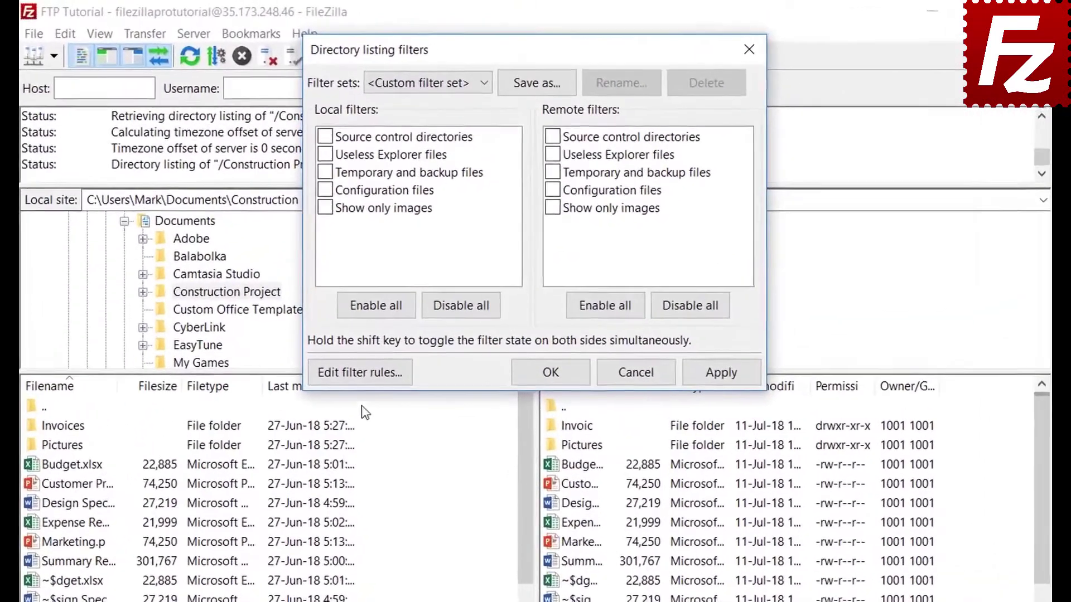
click(360, 374)
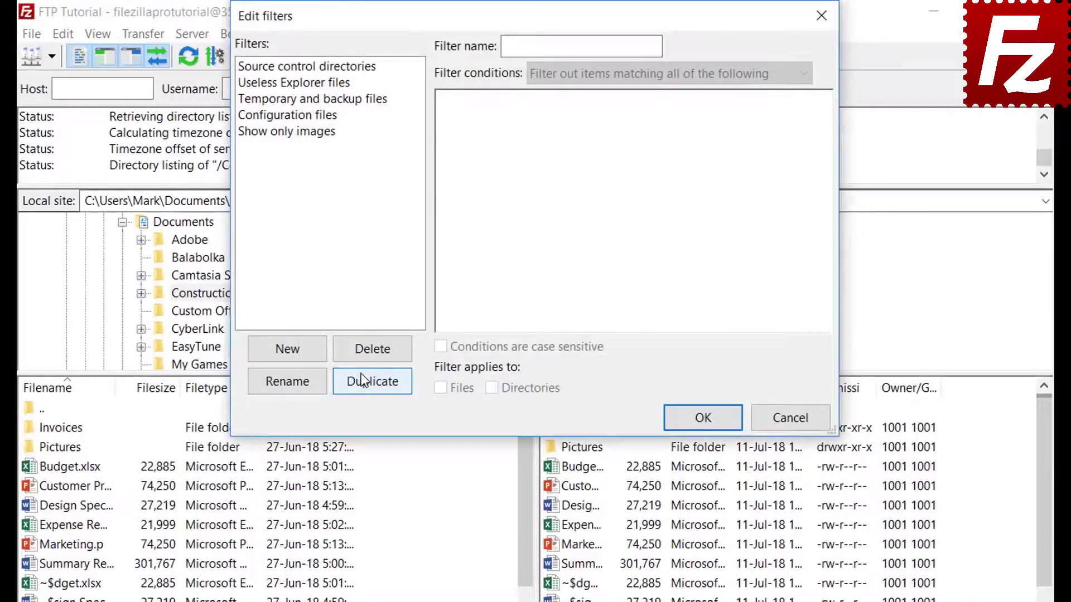
click(306, 353)
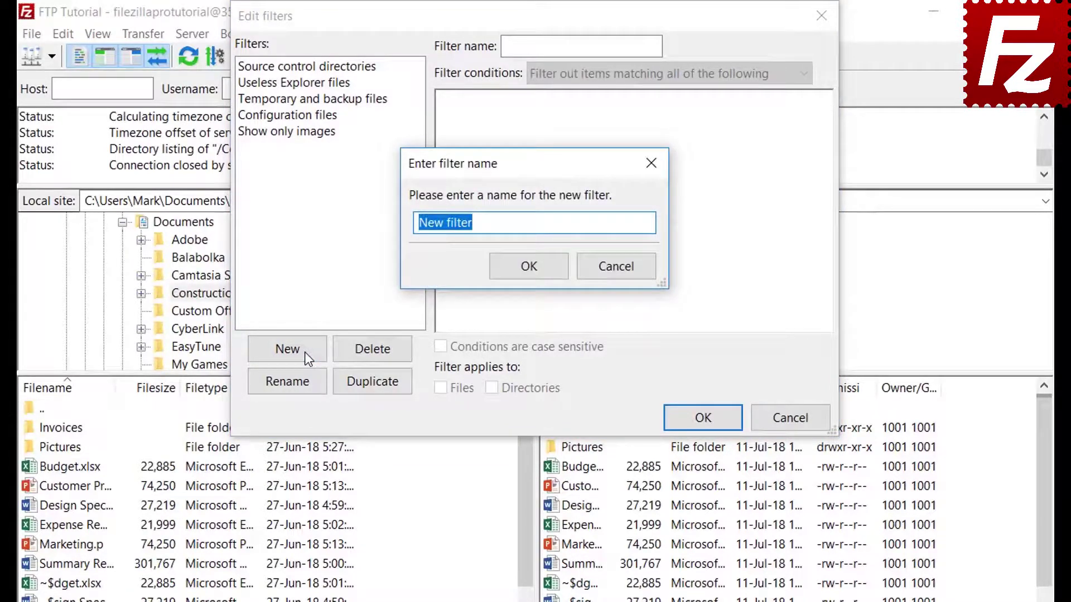
text(Microsoft Of)
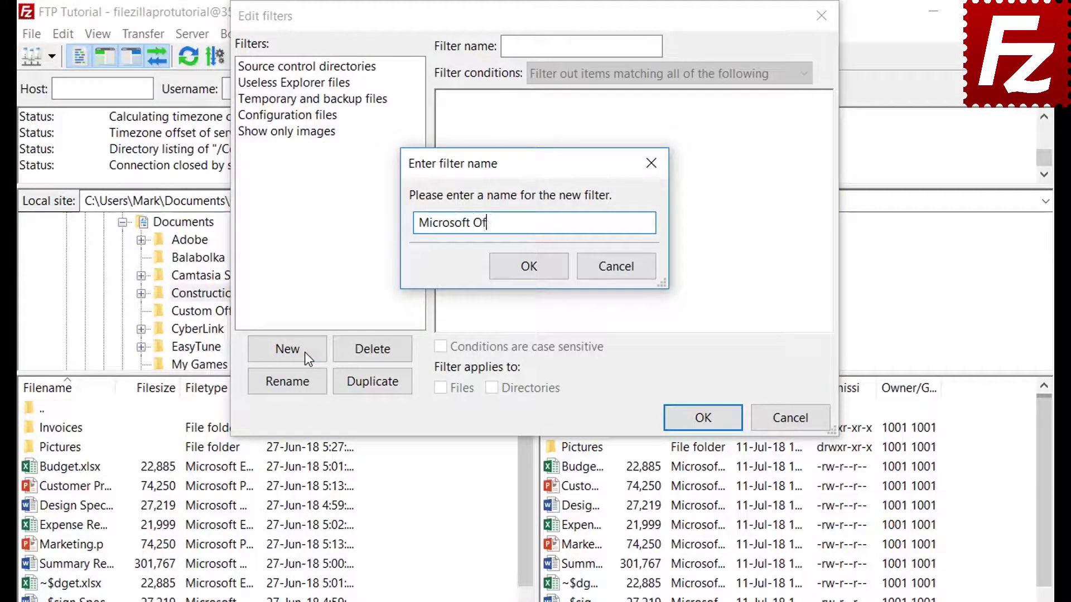
text(fice Temporaries)
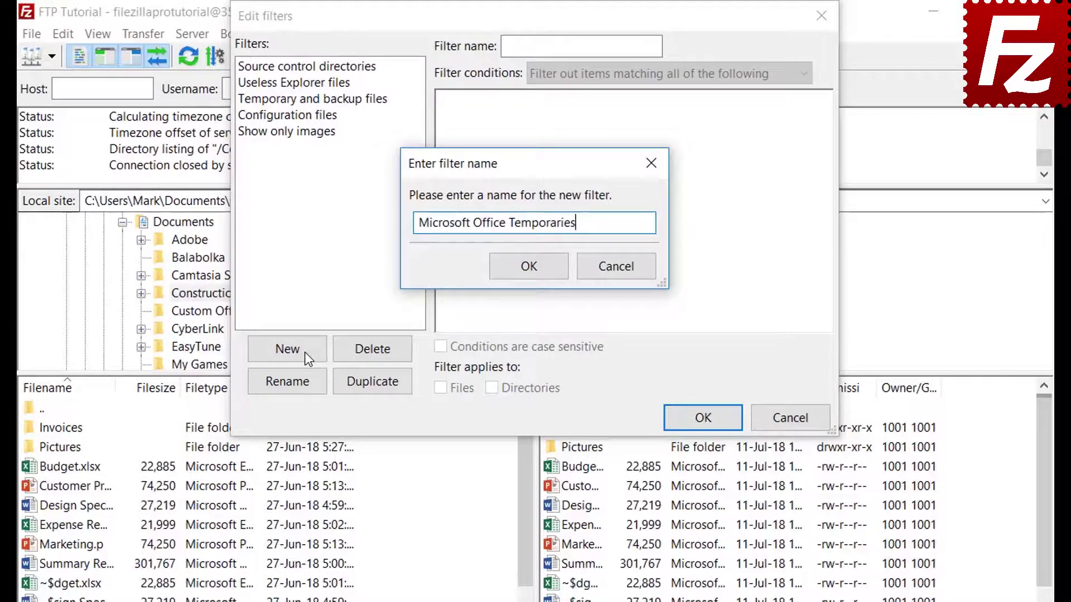
click(530, 268)
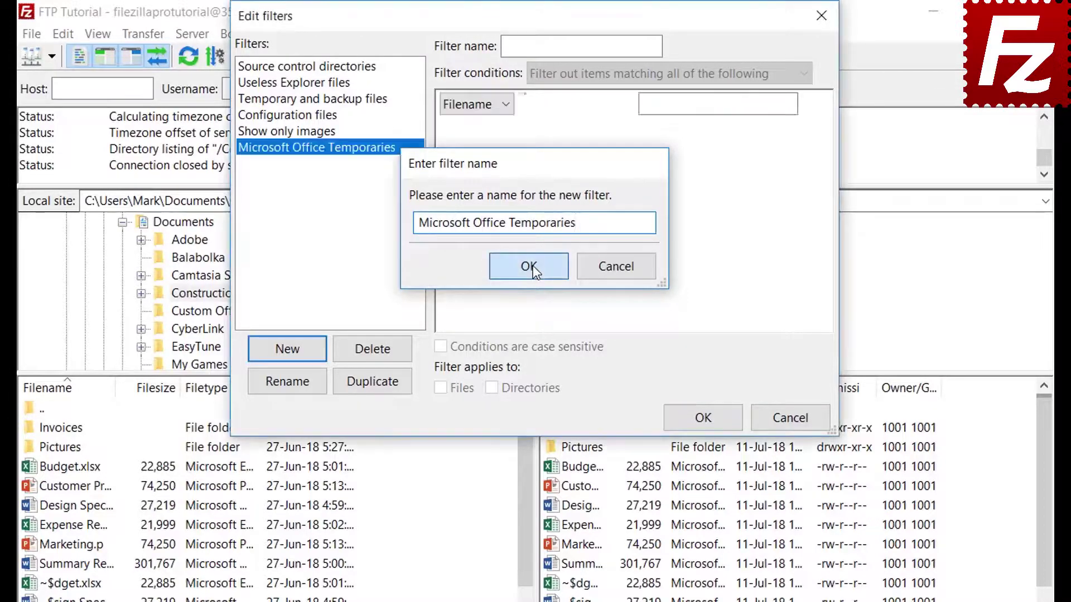
click(588, 74)
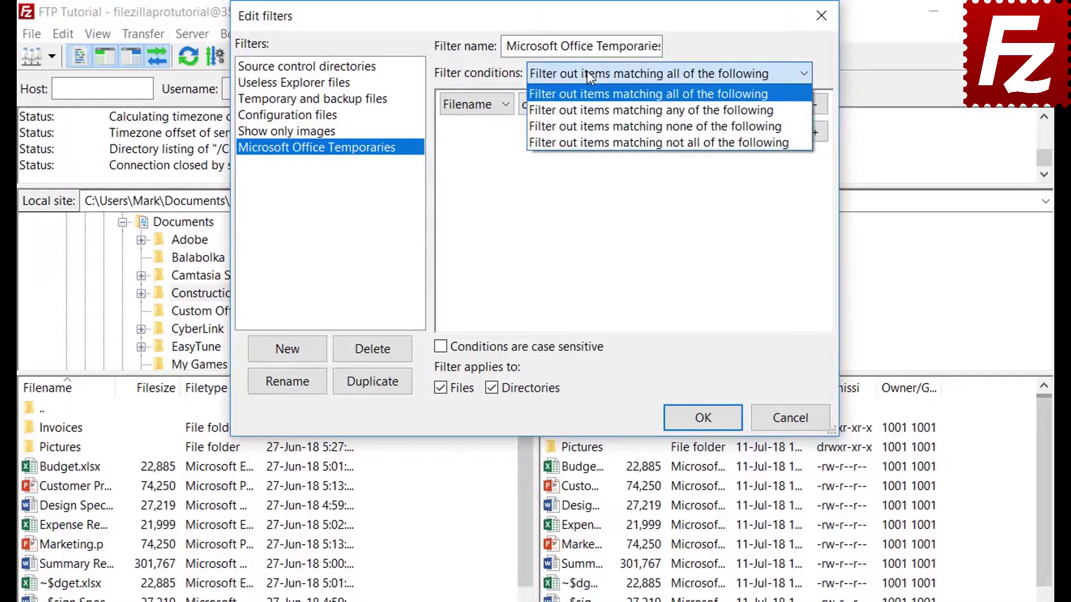
Keep matching all conditions and try the file size and Archive attribute condition types.
click(587, 71)
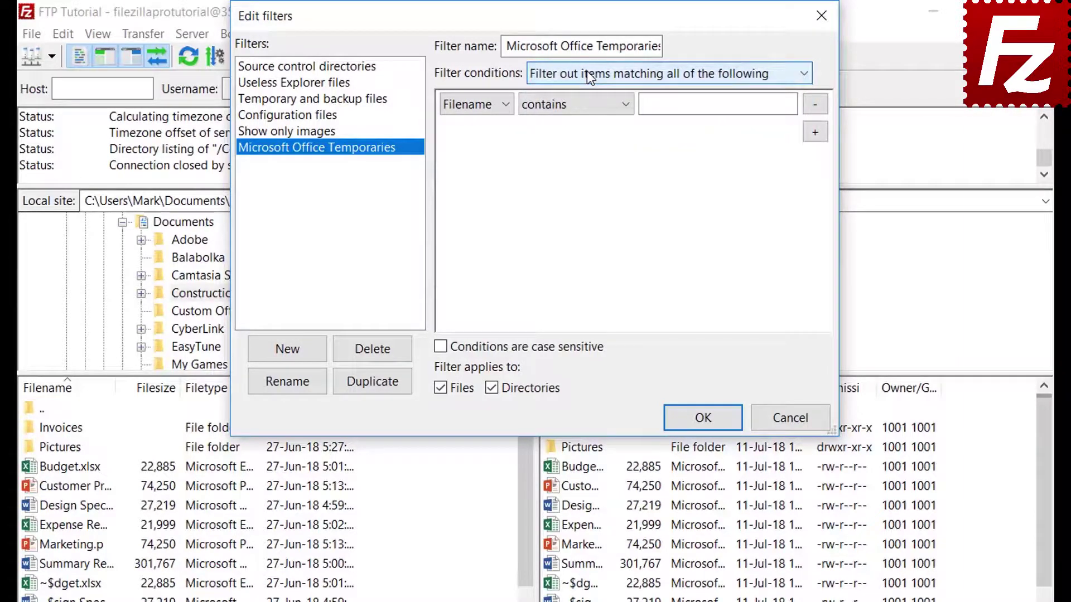
click(474, 104)
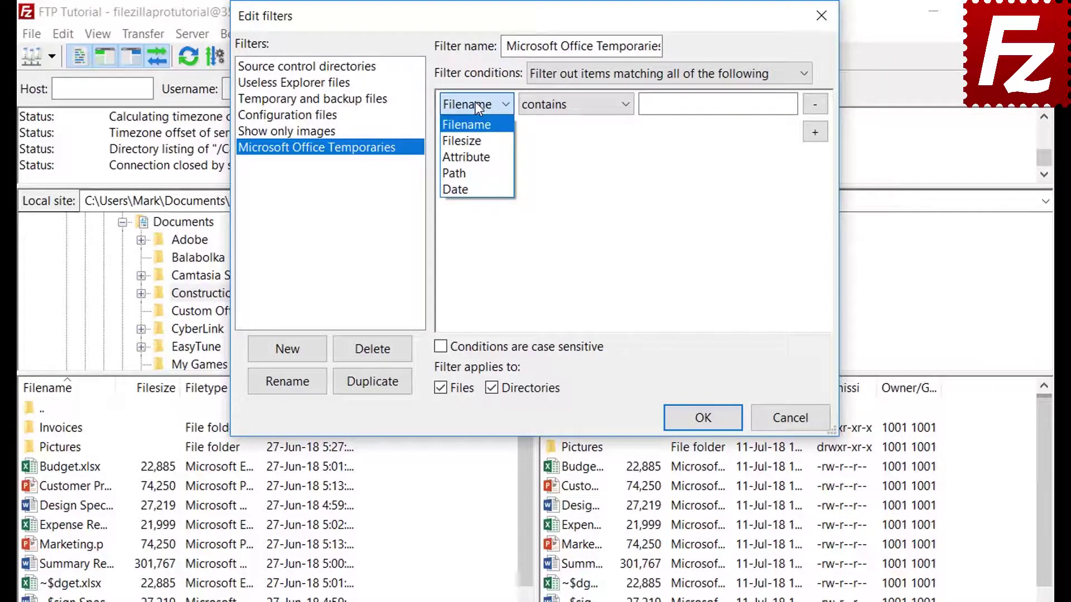
click(476, 138)
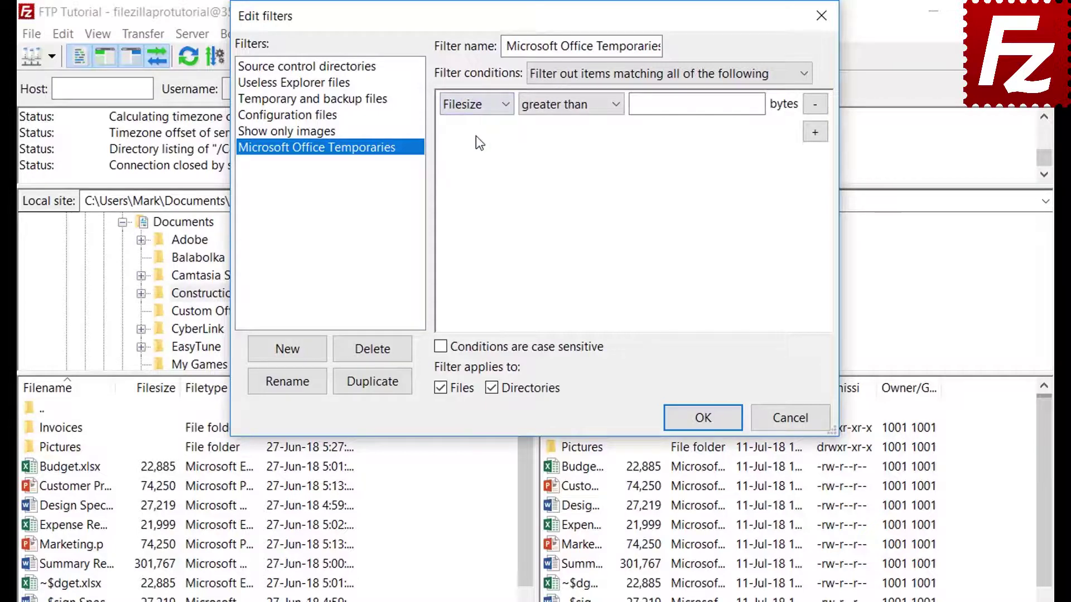
click(561, 107)
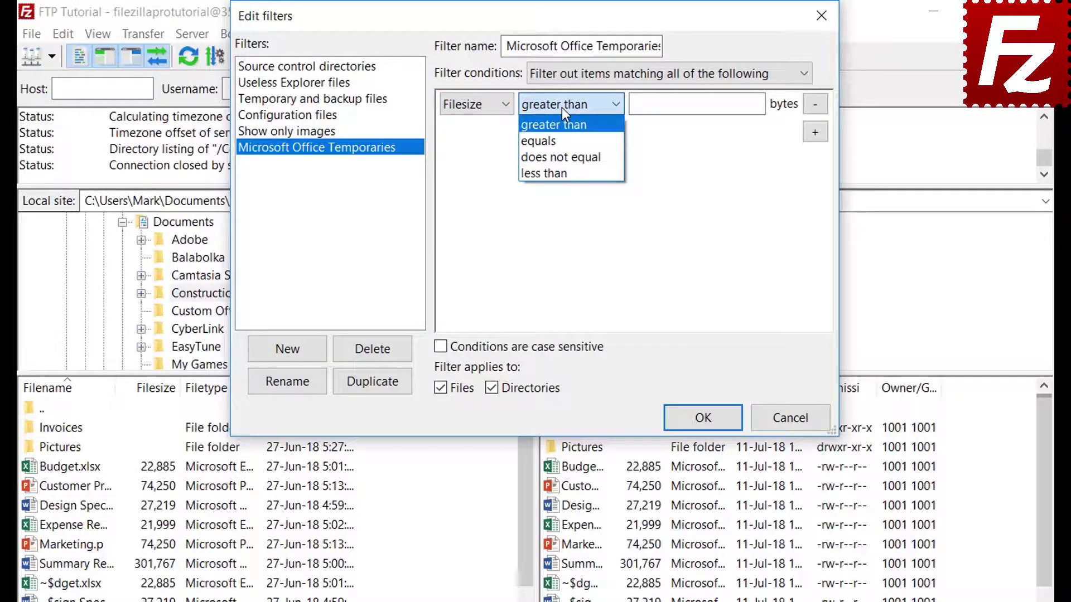
click(561, 107)
click(477, 107)
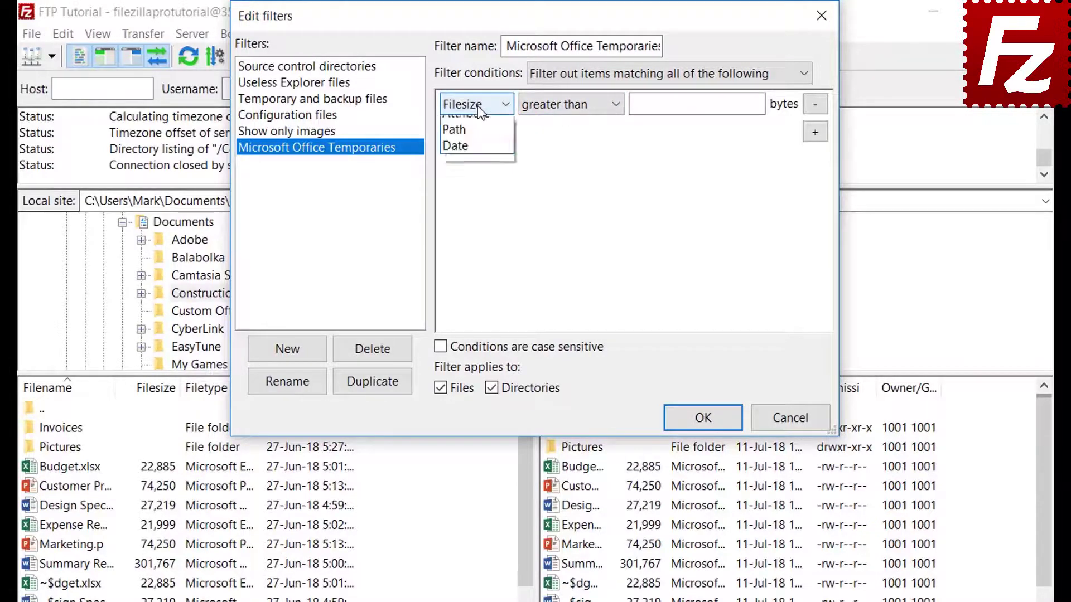
click(478, 153)
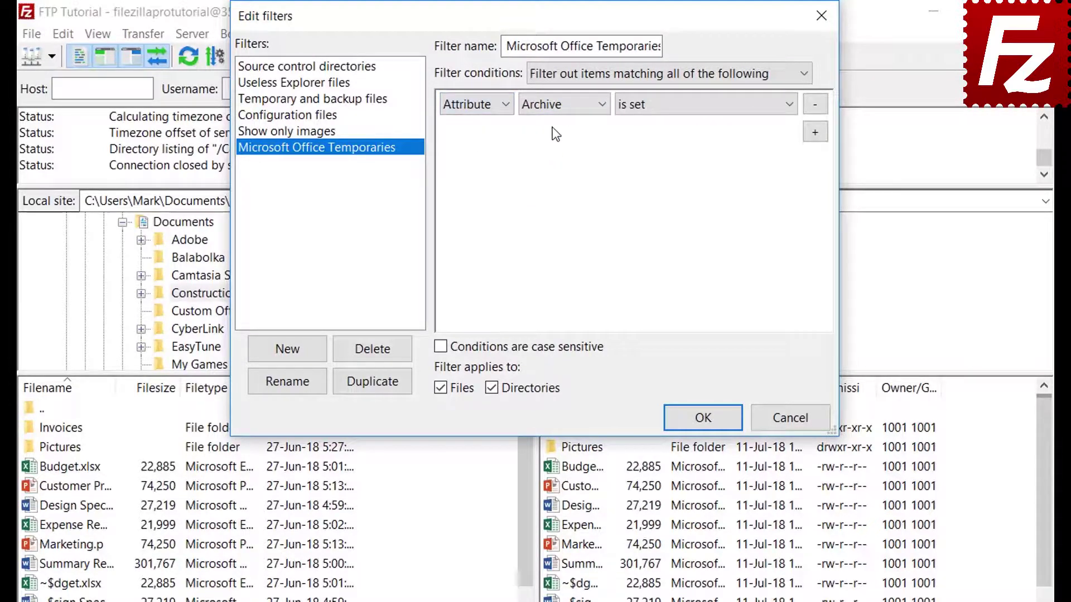
click(551, 109)
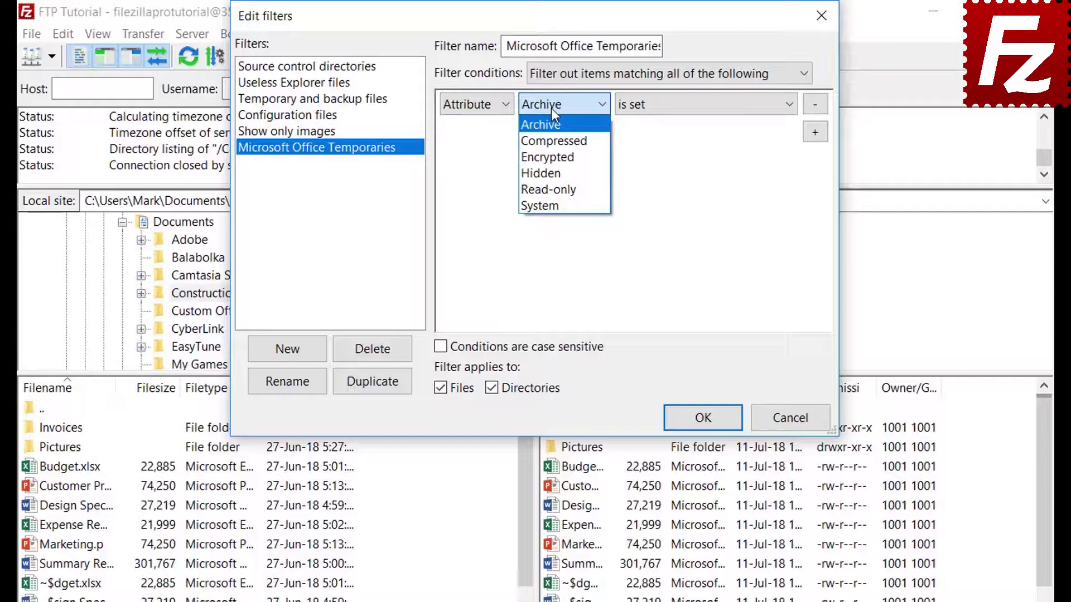
click(551, 108)
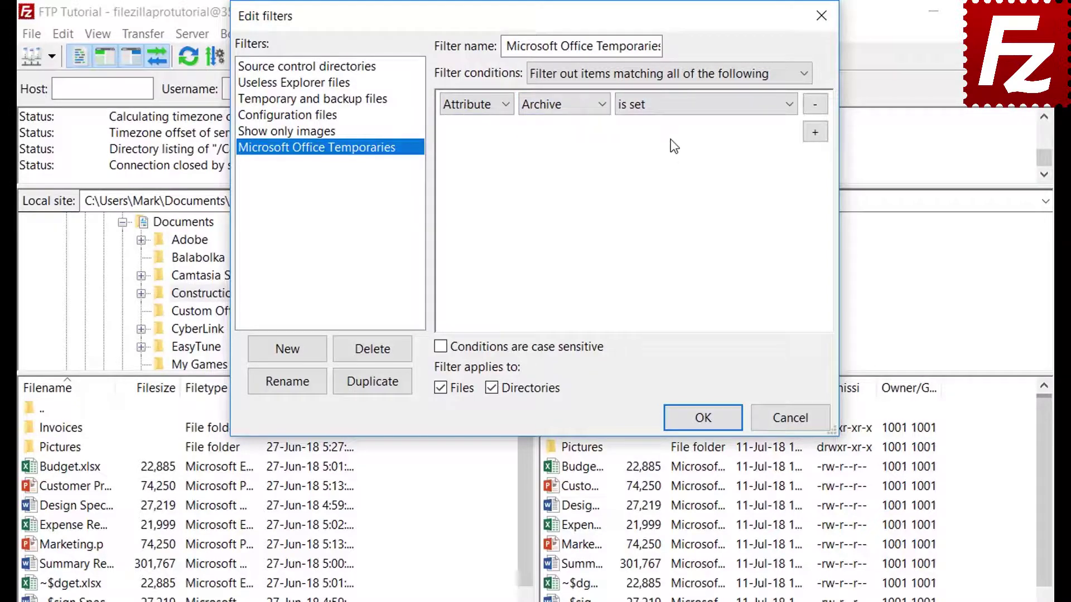
click(669, 114)
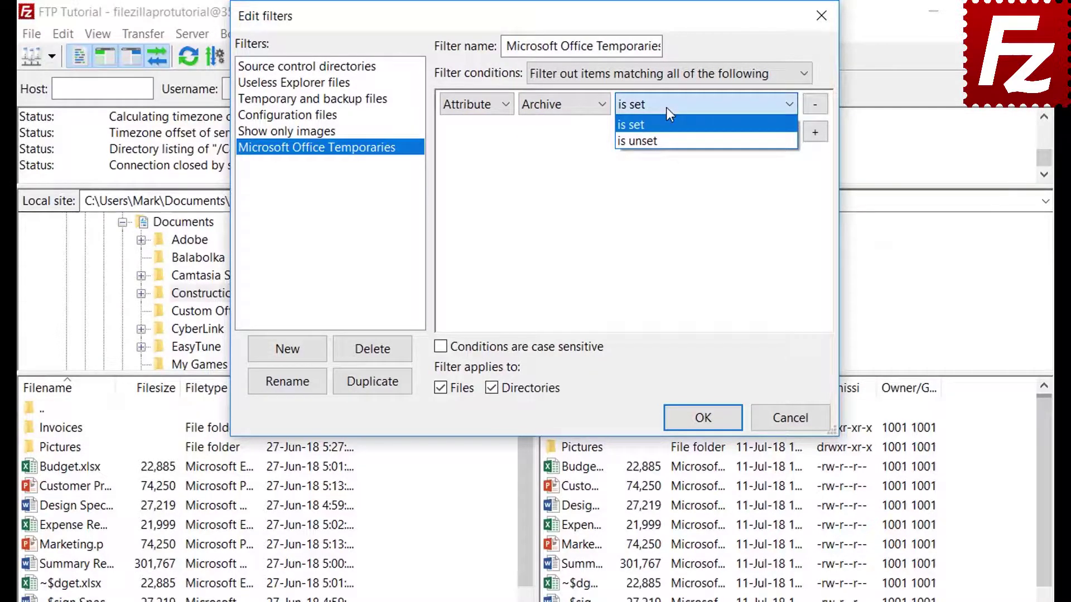
click(666, 107)
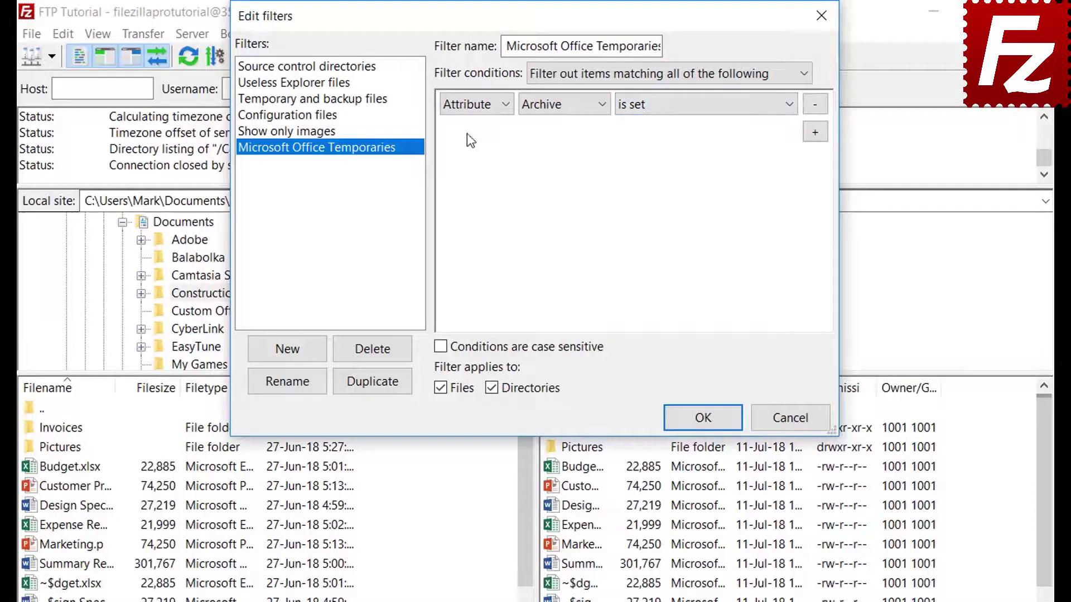
Try the path and date conditions, then set the condition to Filename begins with.
click(472, 110)
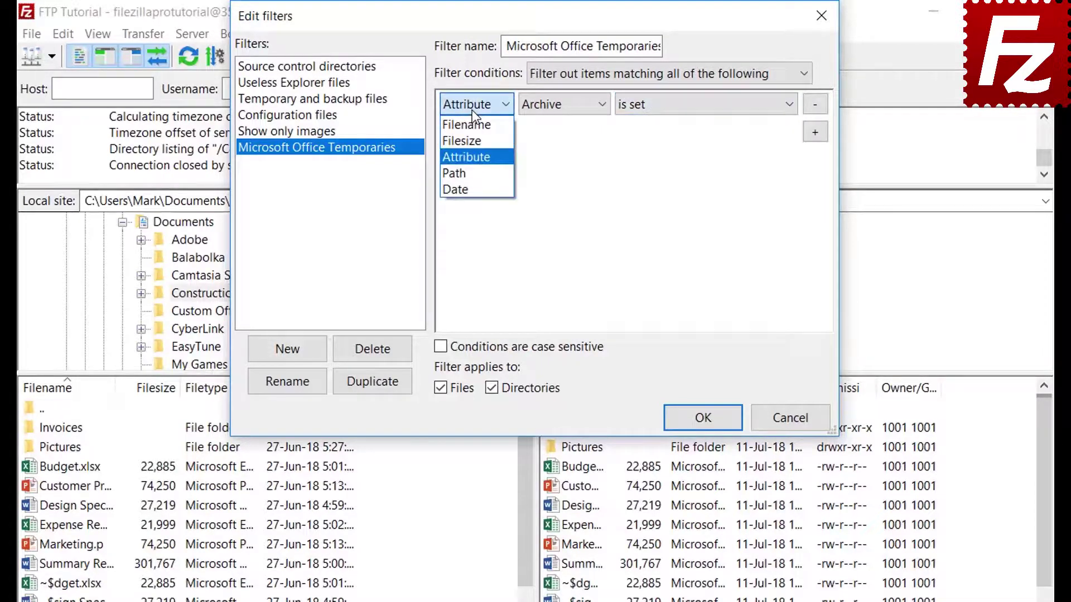
click(473, 171)
click(568, 109)
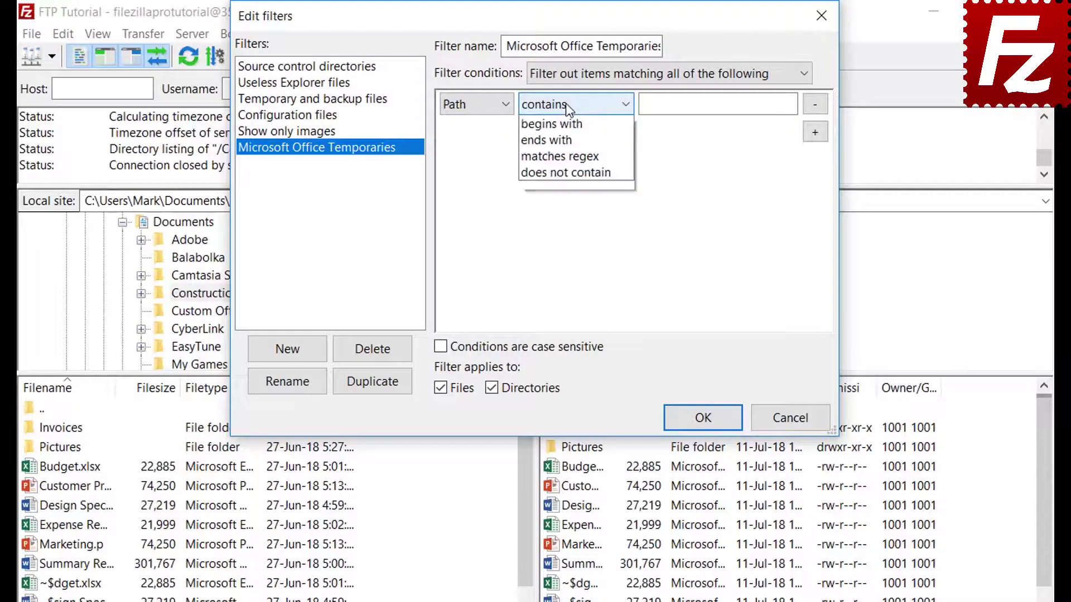
click(567, 106)
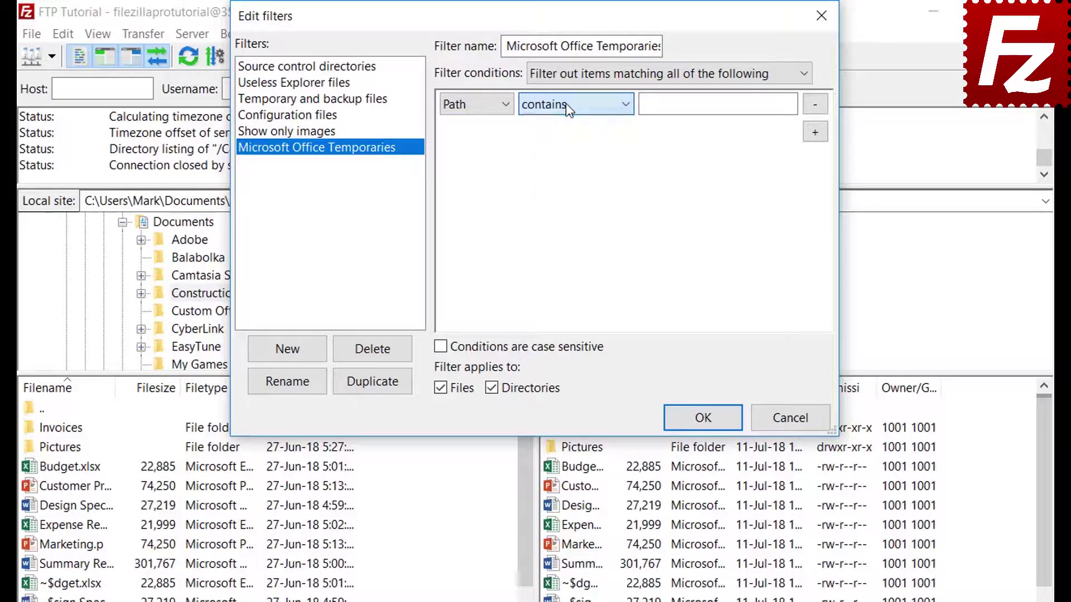
click(471, 104)
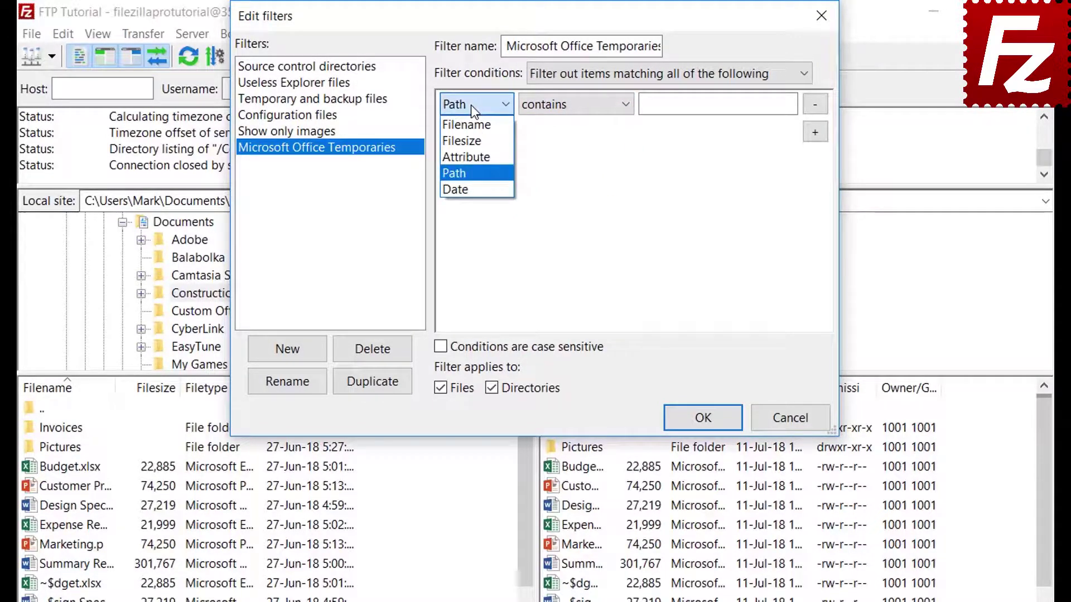
click(470, 190)
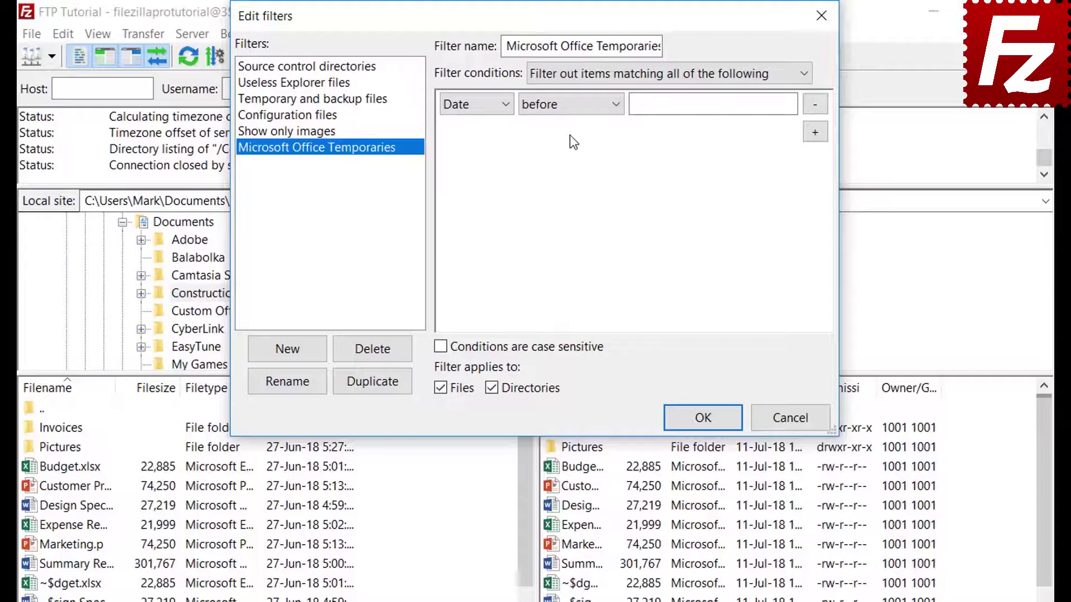
click(568, 106)
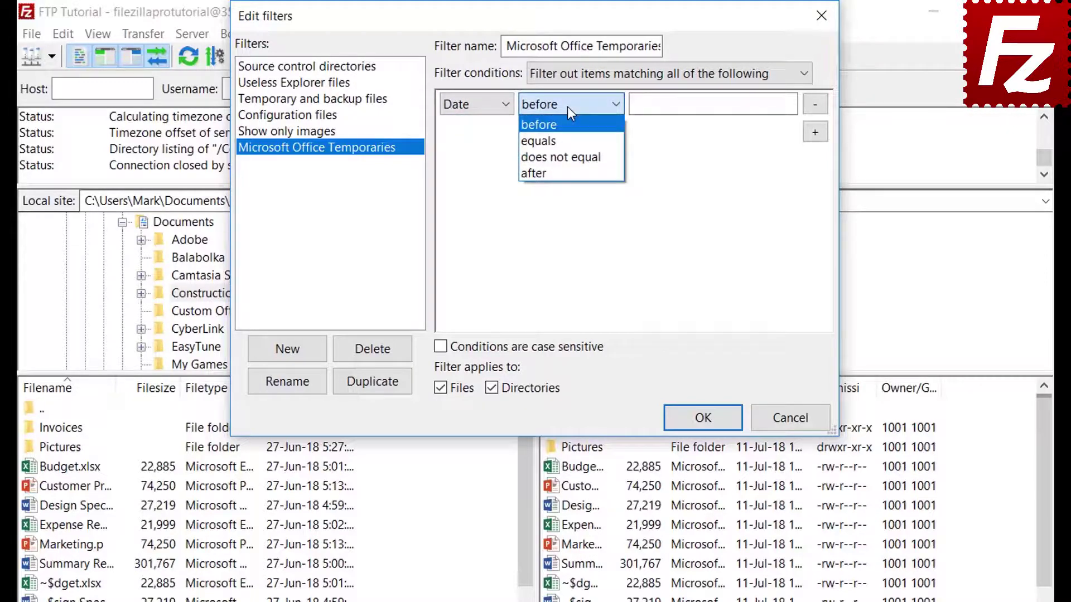
click(567, 106)
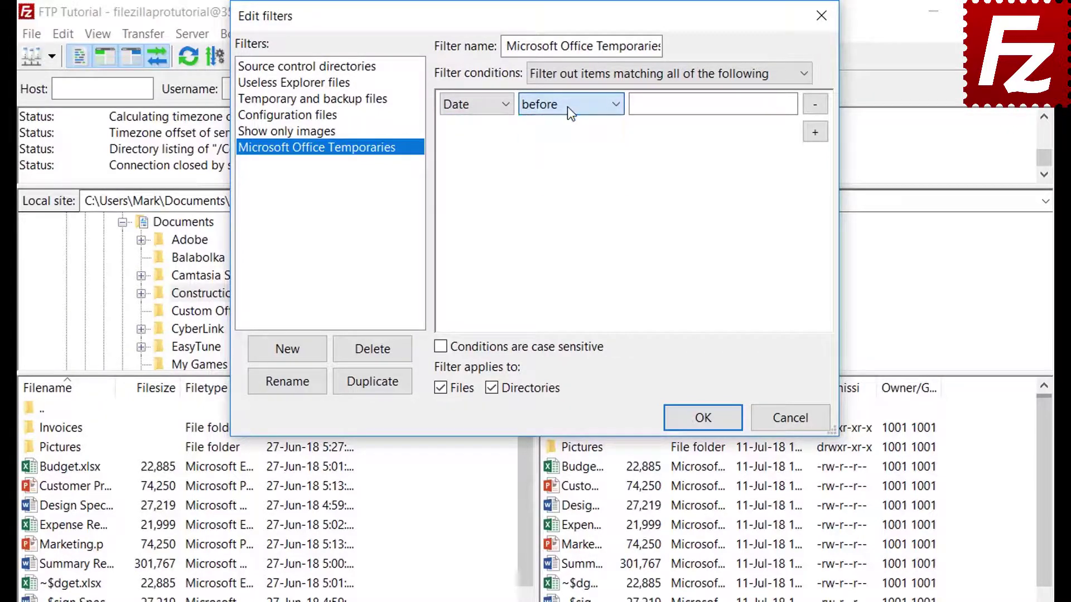
click(467, 107)
click(467, 125)
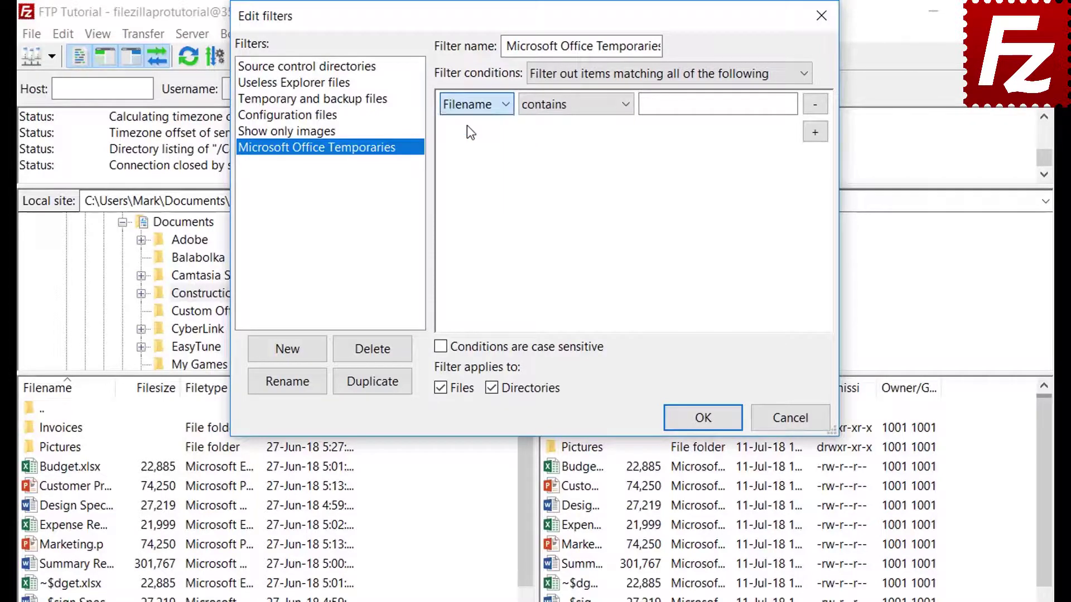
click(558, 109)
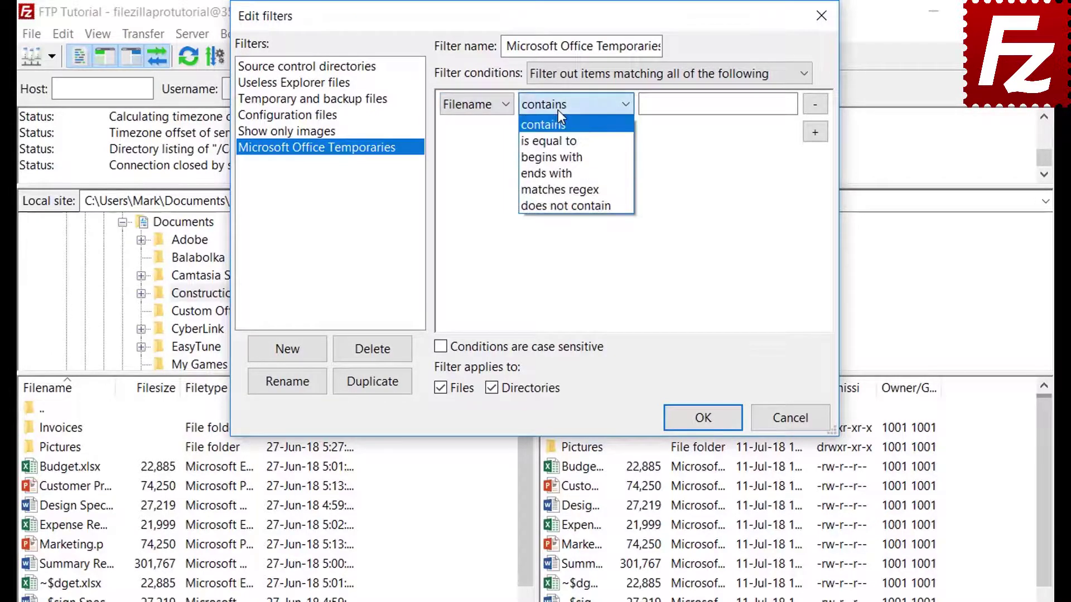
click(560, 154)
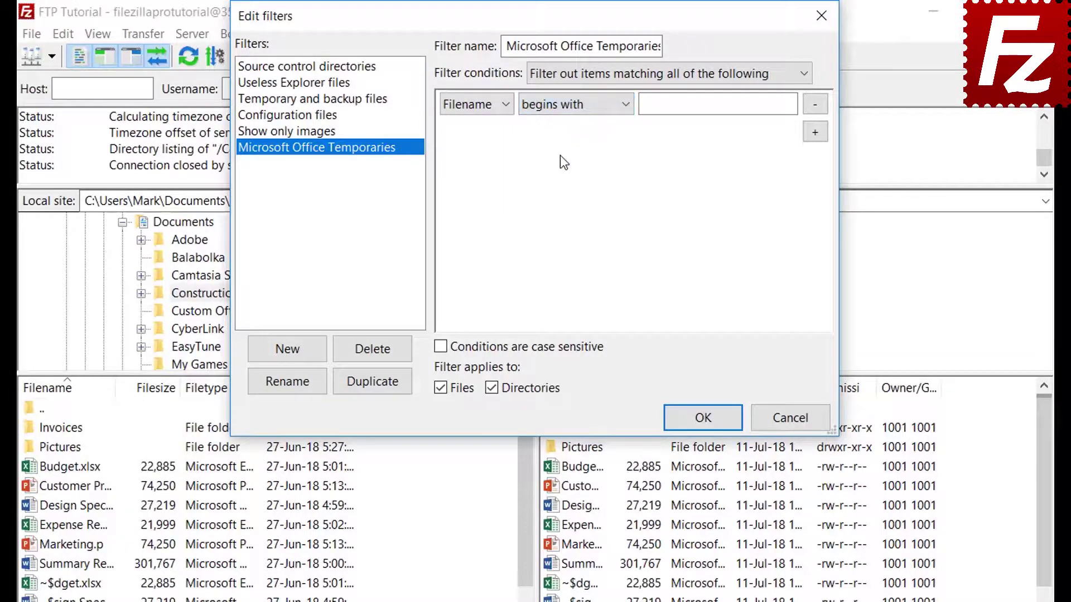
Enter ~$ as the filename prefix, apply the filter to files only, and save it.
click(663, 106)
text(~$)
click(494, 388)
click(702, 418)
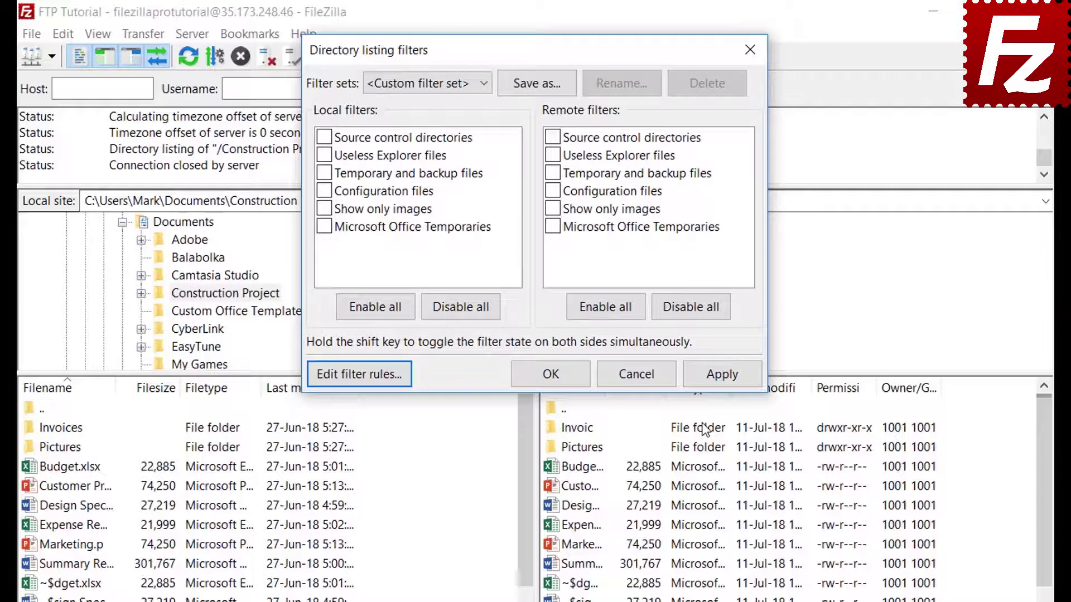
Try the Office temporaries filter on the local listing, then turn it back off.
click(325, 226)
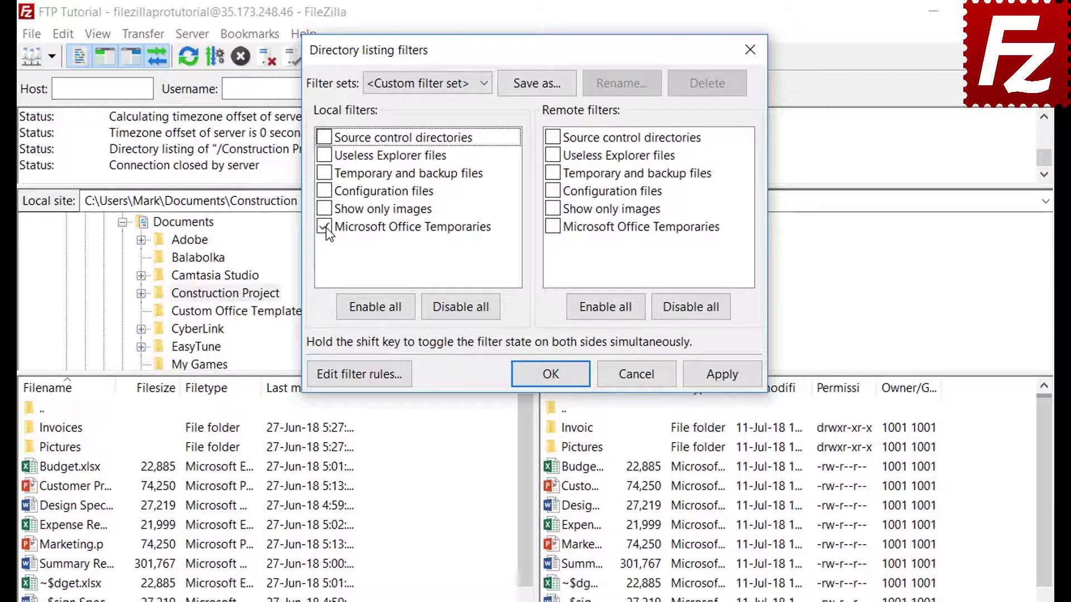
click(722, 375)
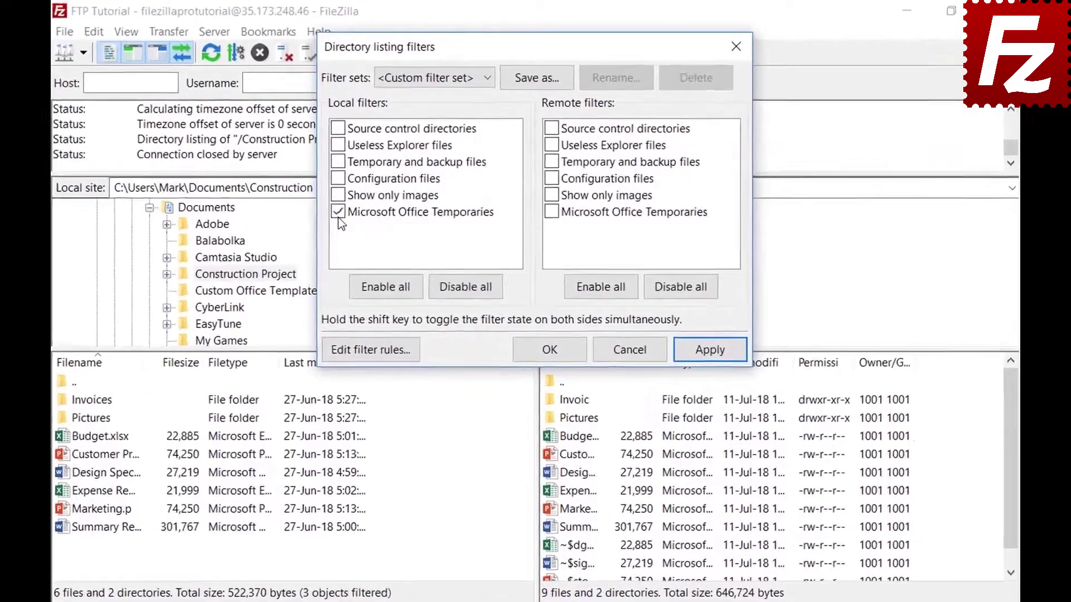
click(338, 212)
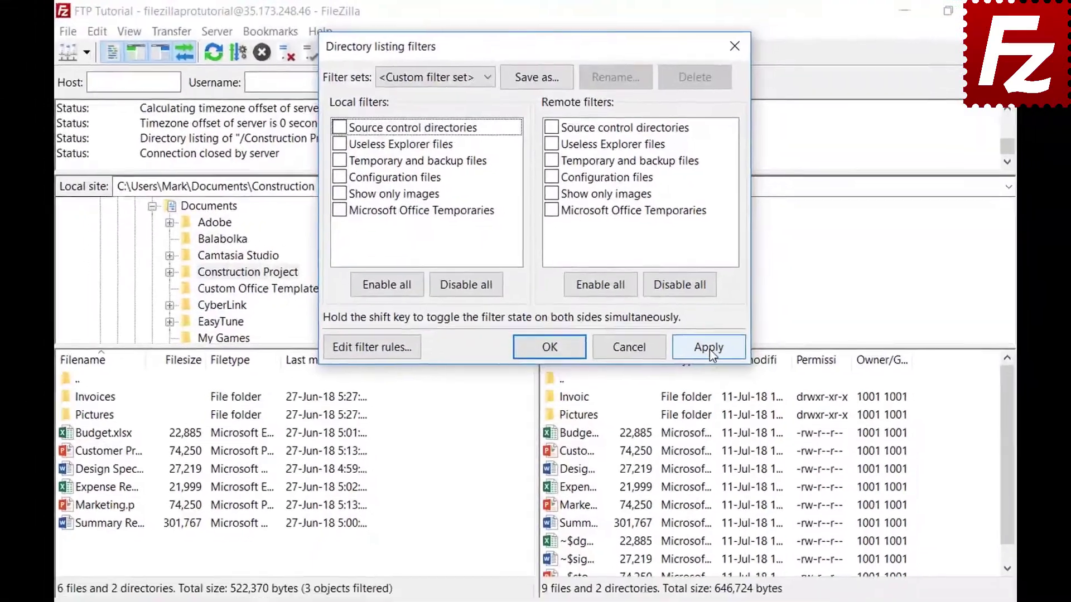
click(712, 352)
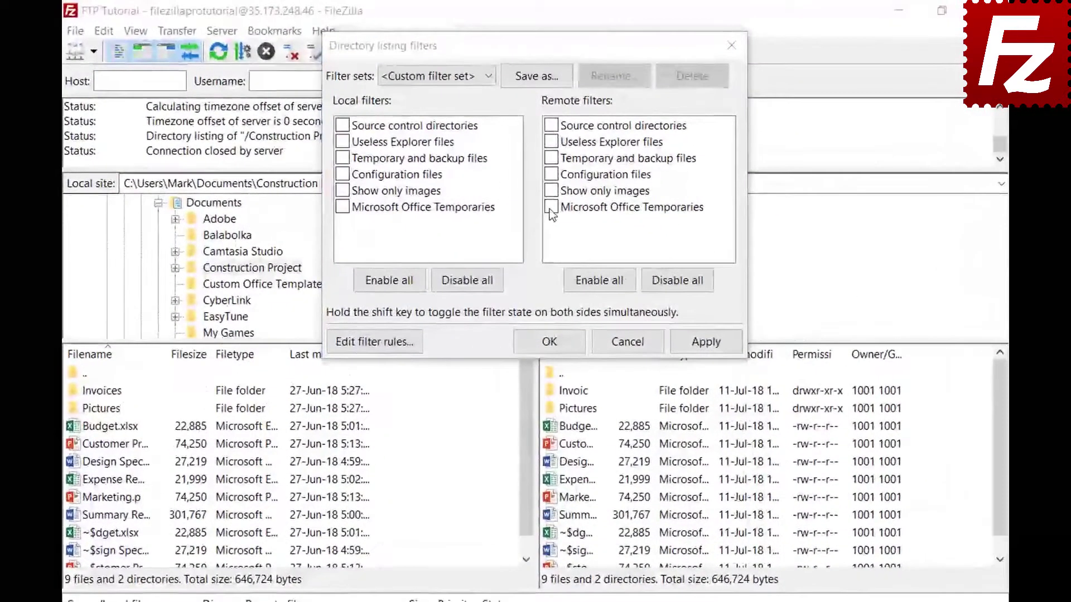
Hide ~$ files in the remote listing and save the filter choices as the 'Project' set.
click(551, 209)
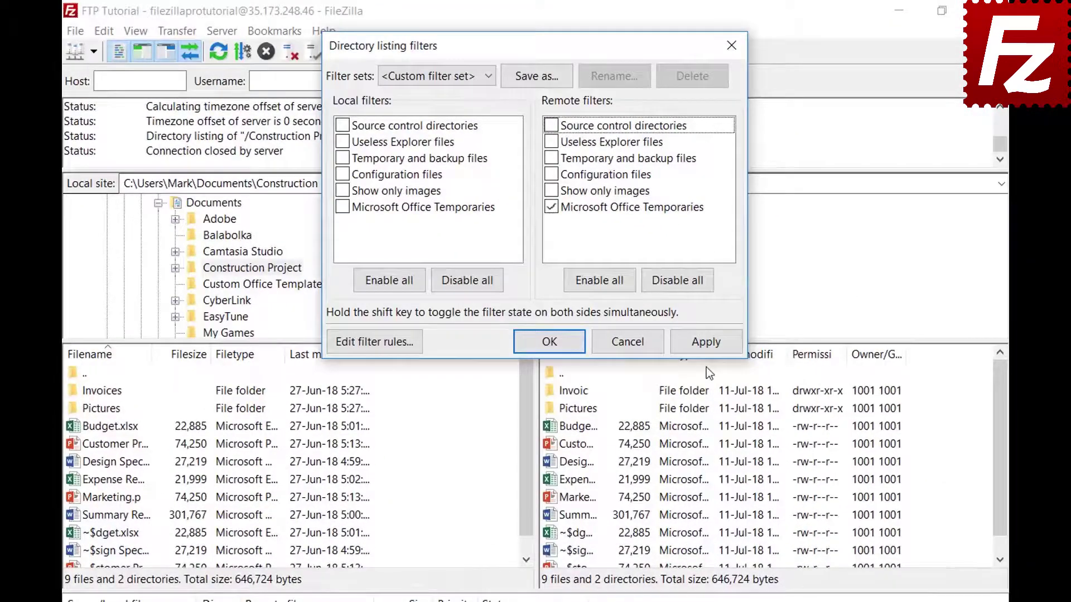
click(705, 345)
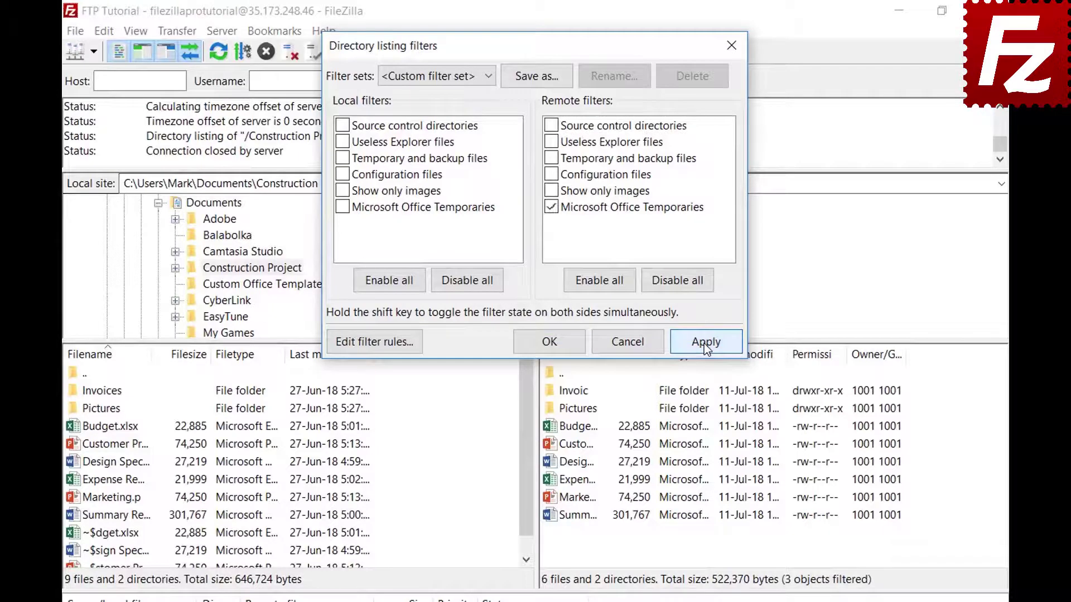
click(537, 78)
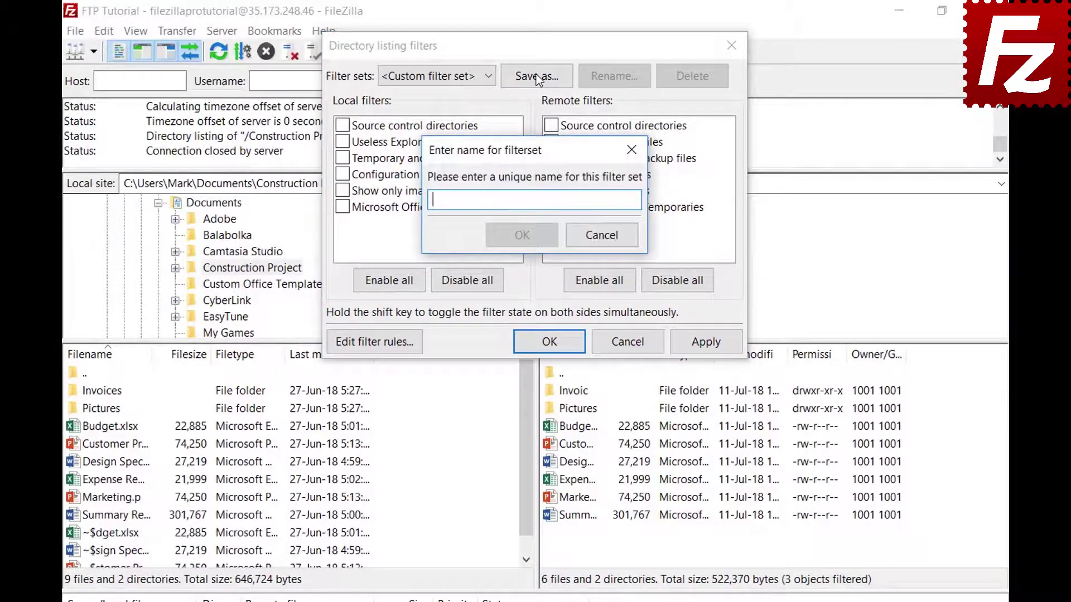
text(Project)
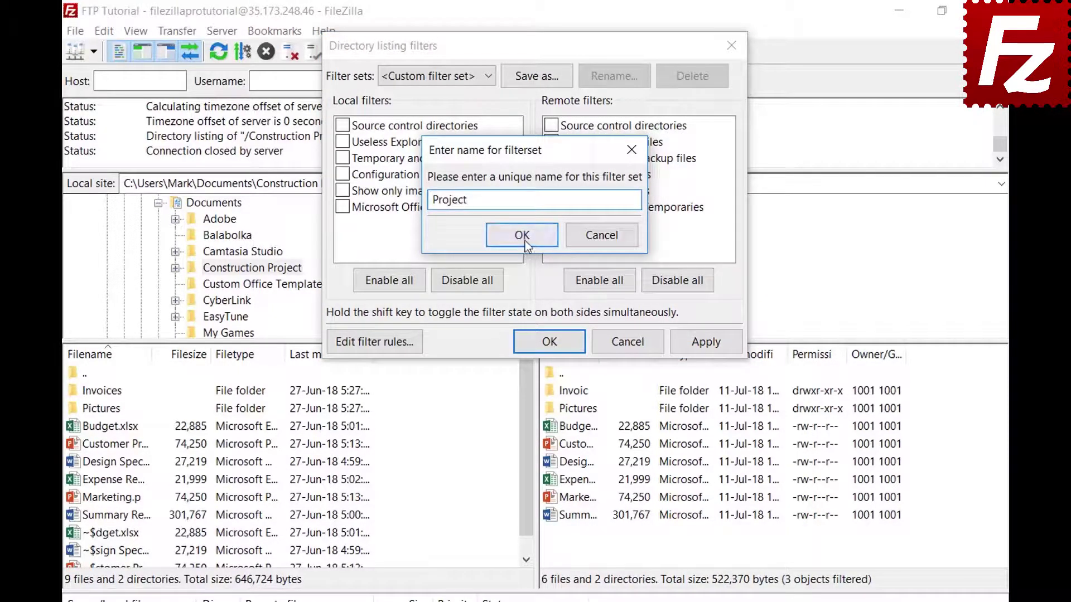
click(522, 235)
click(565, 342)
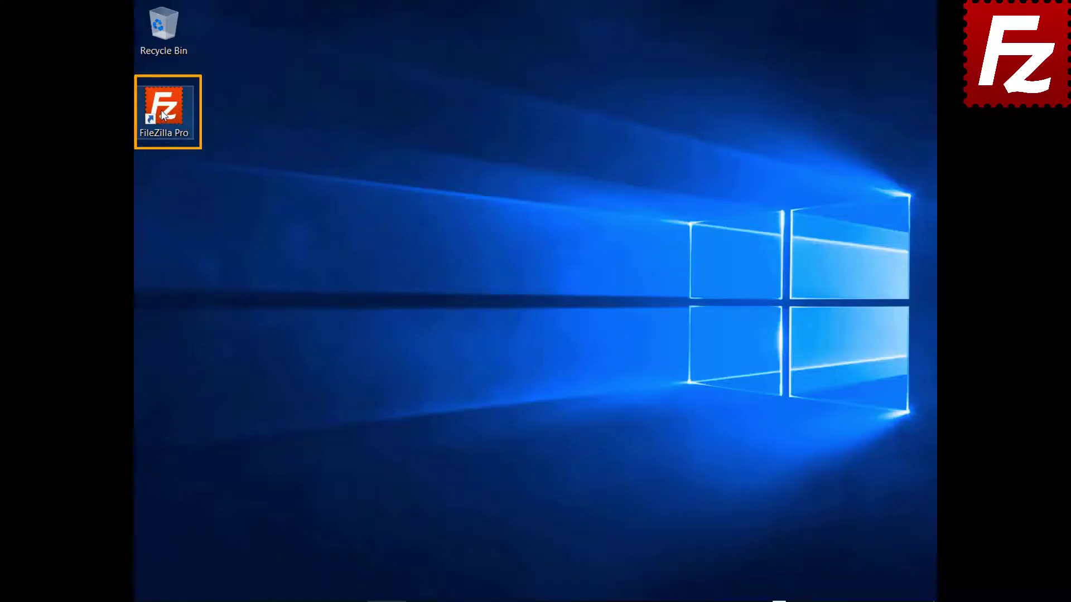
Relaunch FileZilla Pro from its desktop shortcut.
double_click(163, 115)
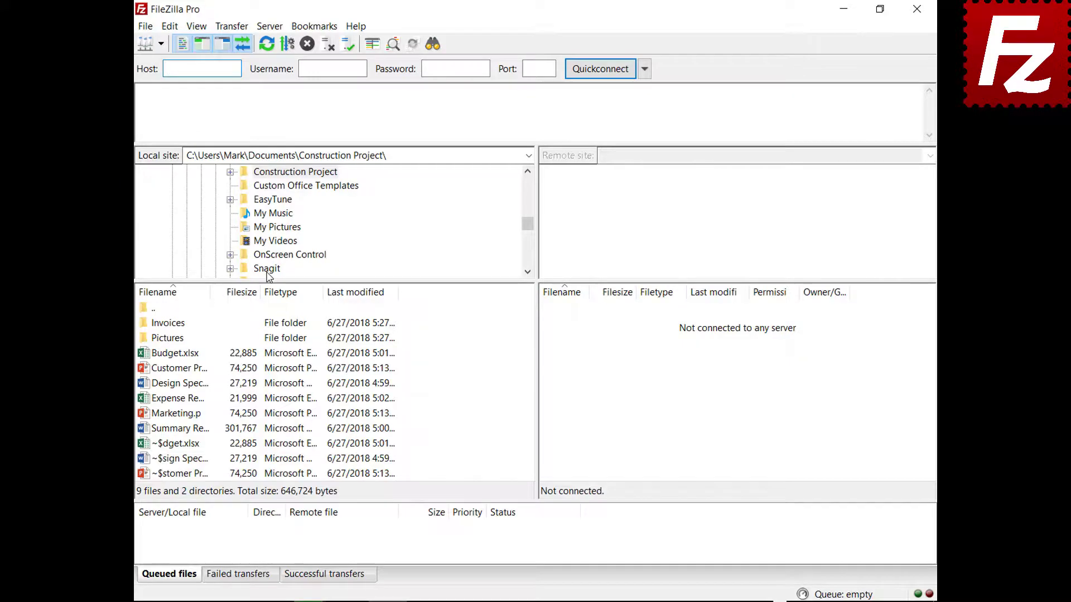
Connect to the saved FTP connection site and open a new, unconnected tab.
click(160, 45)
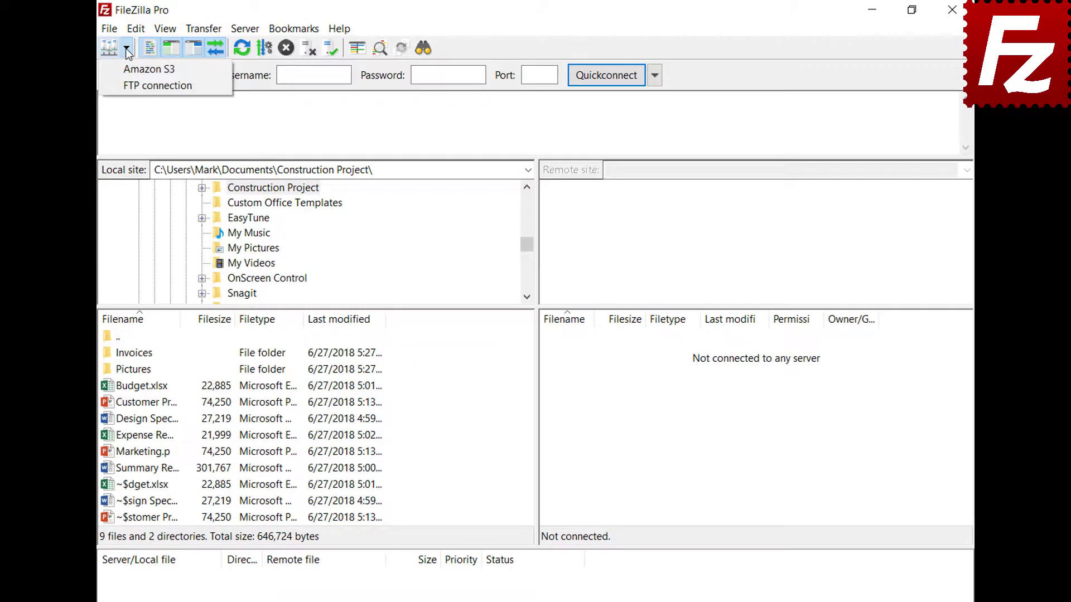
click(158, 85)
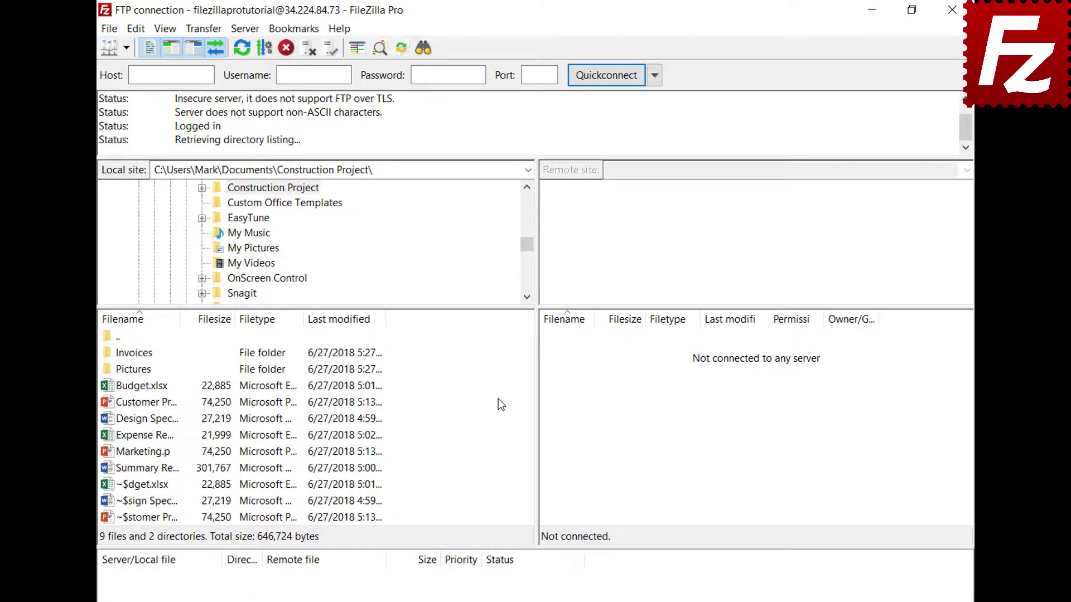
click(110, 30)
click(120, 85)
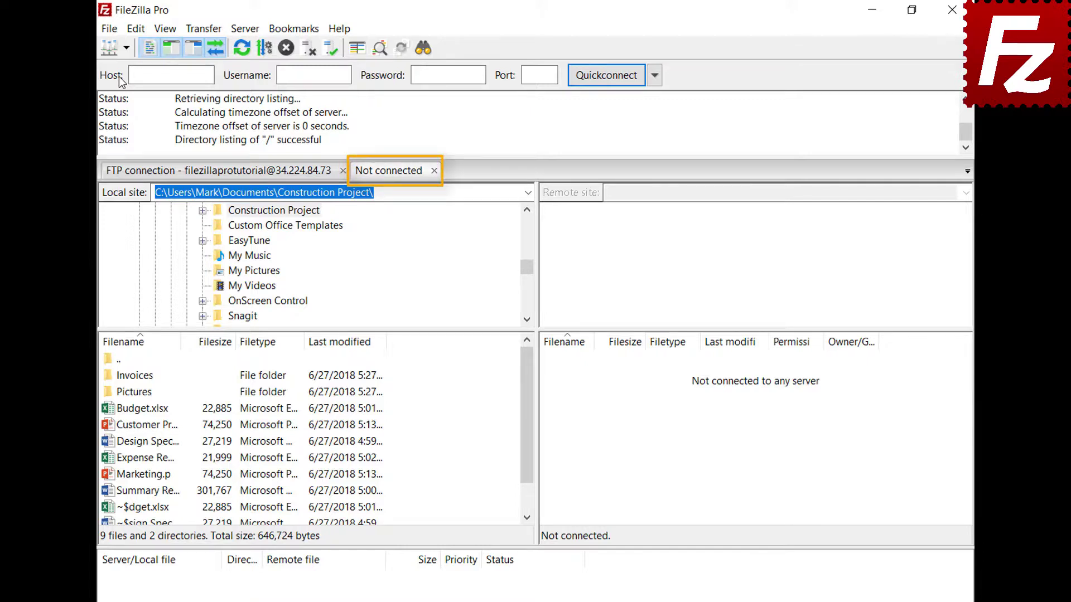
Connect the new tab to the Amazon S3 site and switch between the FTP and S3 tabs.
click(258, 178)
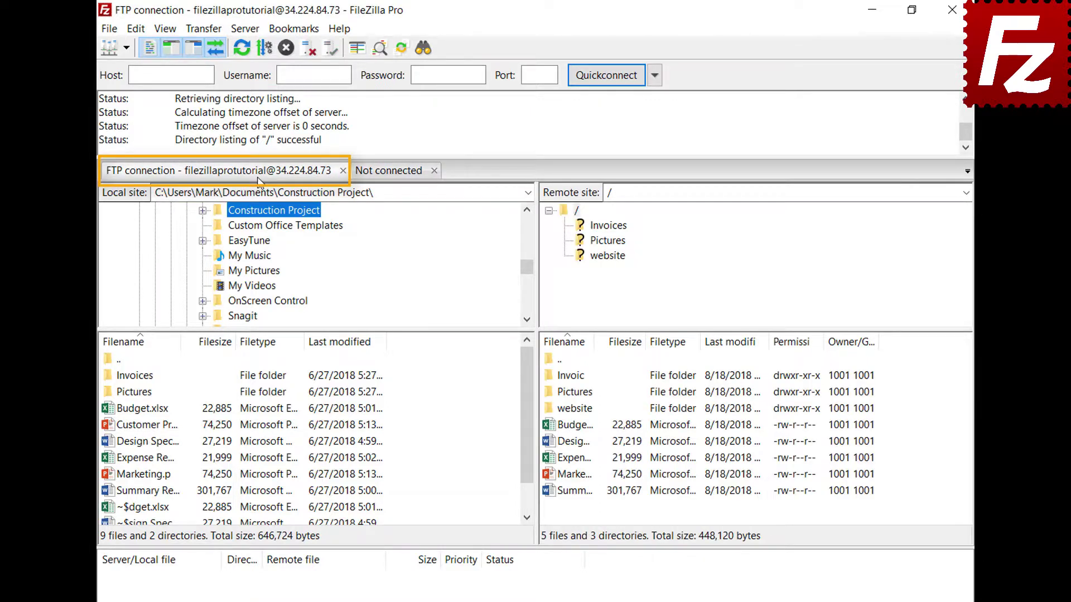
click(391, 173)
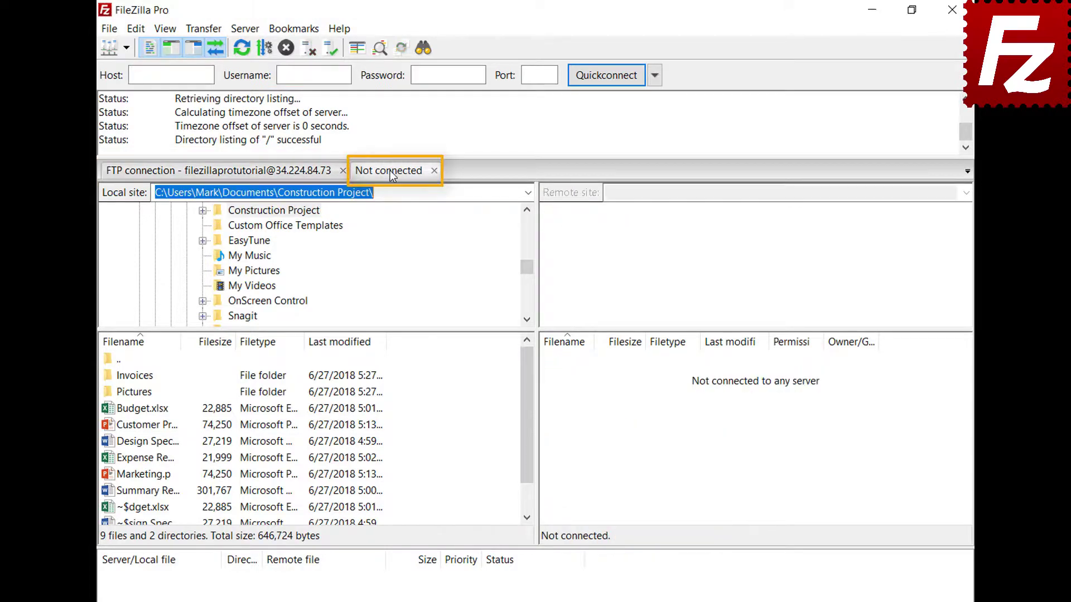
click(126, 49)
click(125, 67)
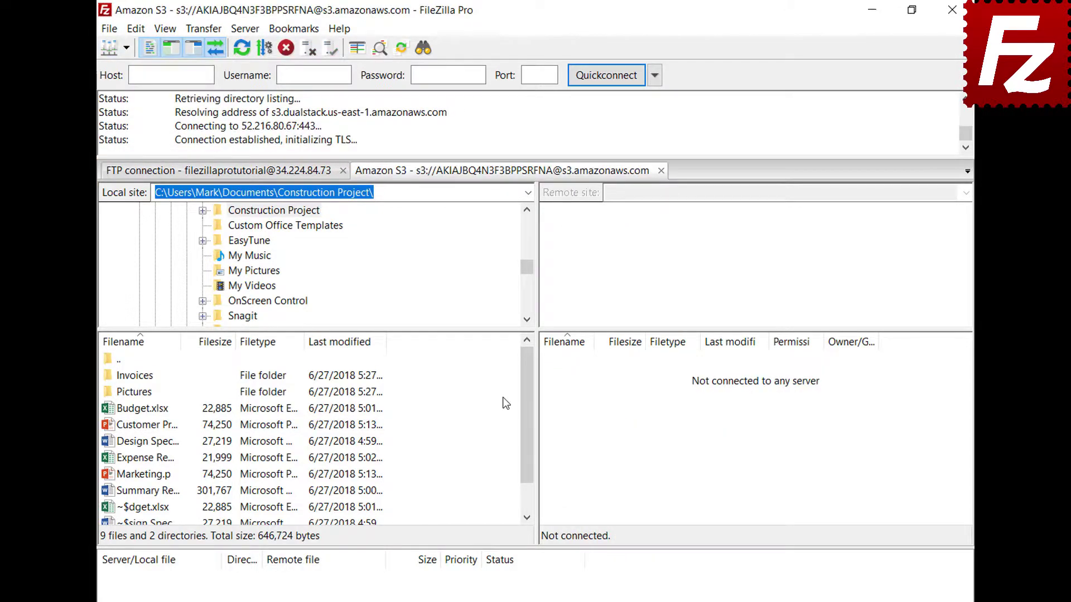
click(272, 173)
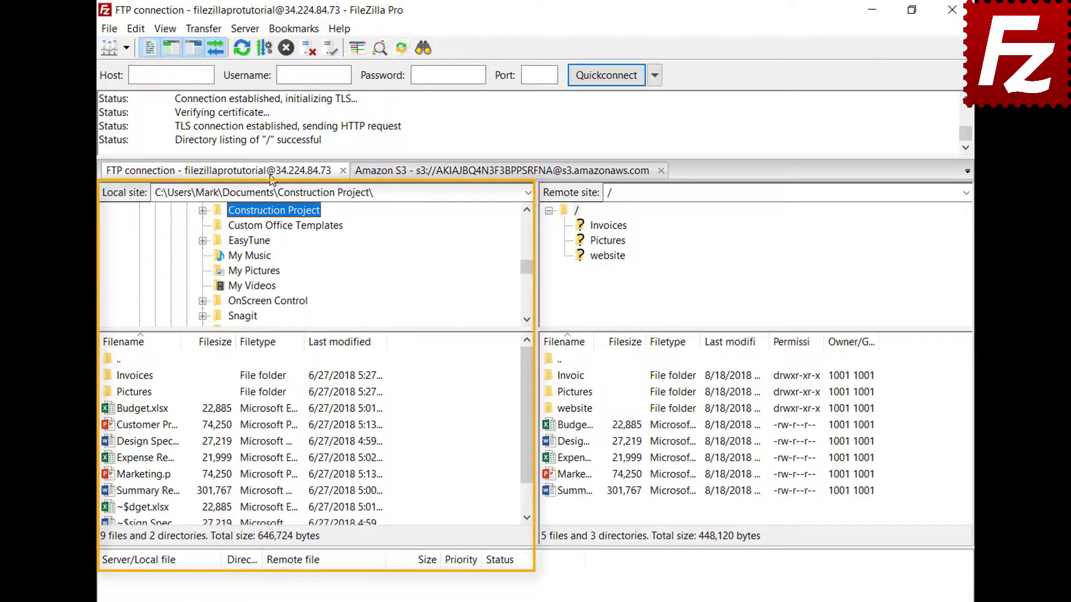
click(465, 173)
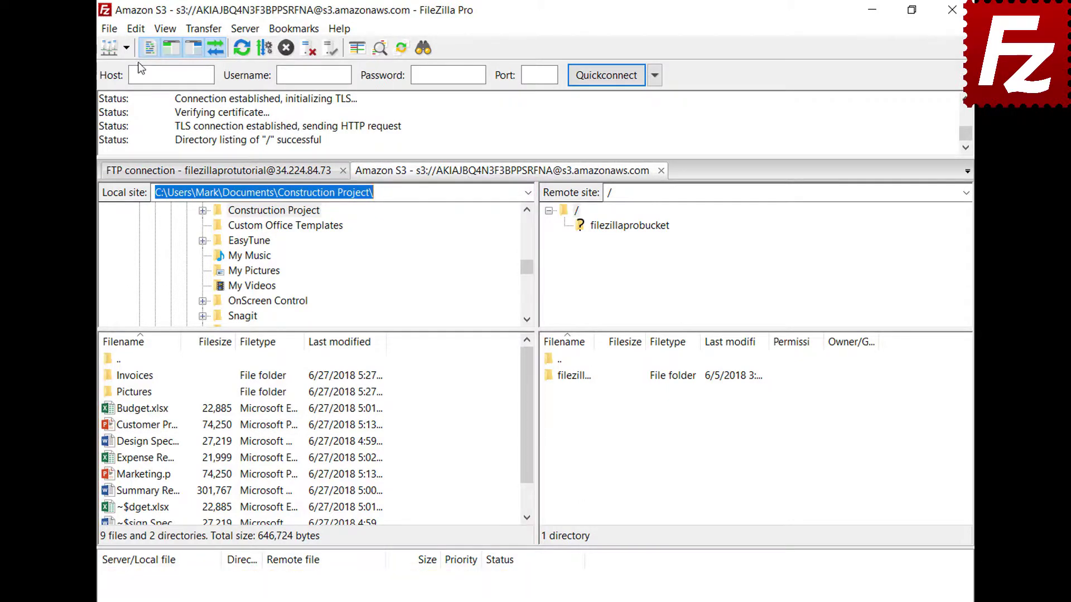
click(138, 29)
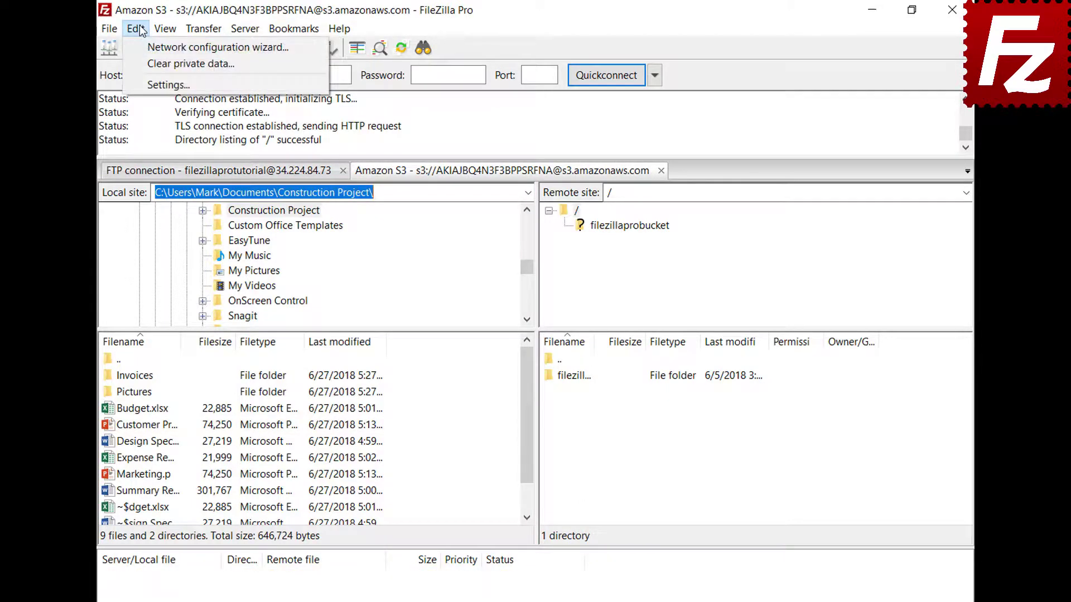
Set the Interface startup option to 'Restore tabs and reconnect', then quit and relaunch FileZilla Pro.
click(149, 83)
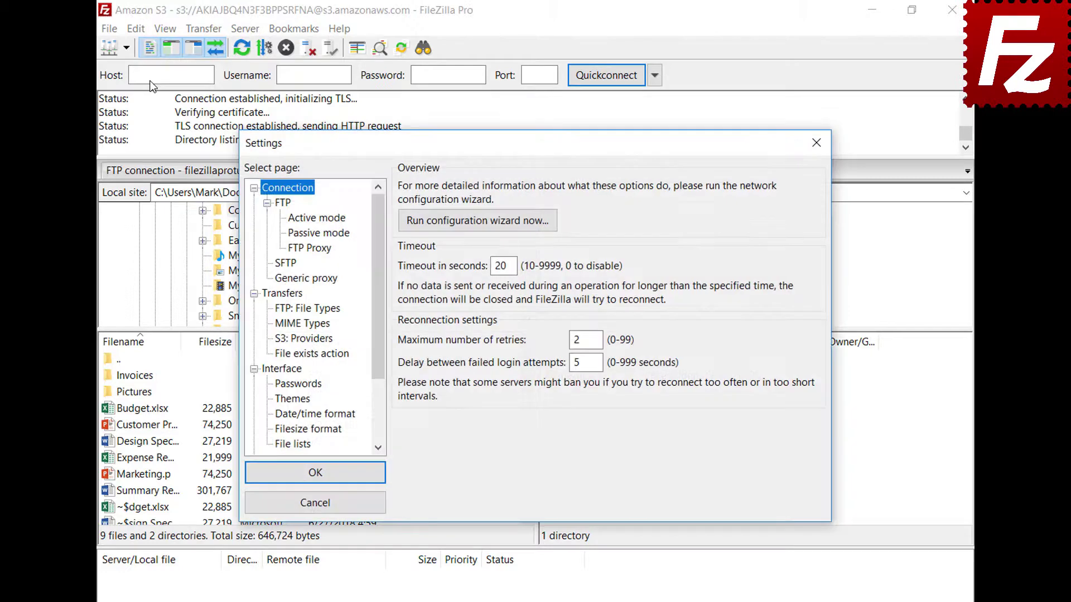
click(297, 373)
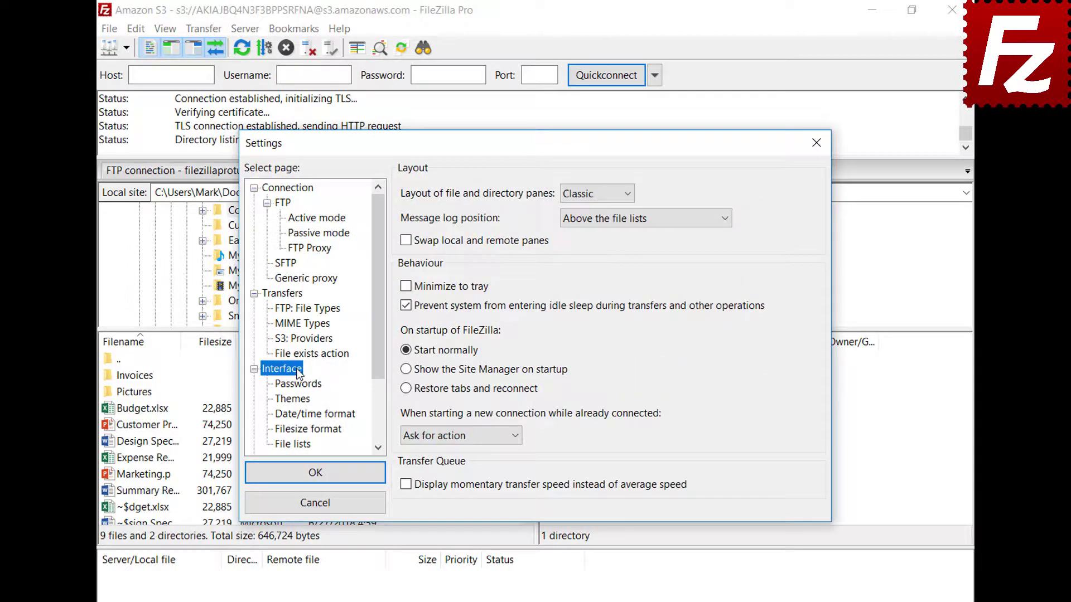
click(406, 389)
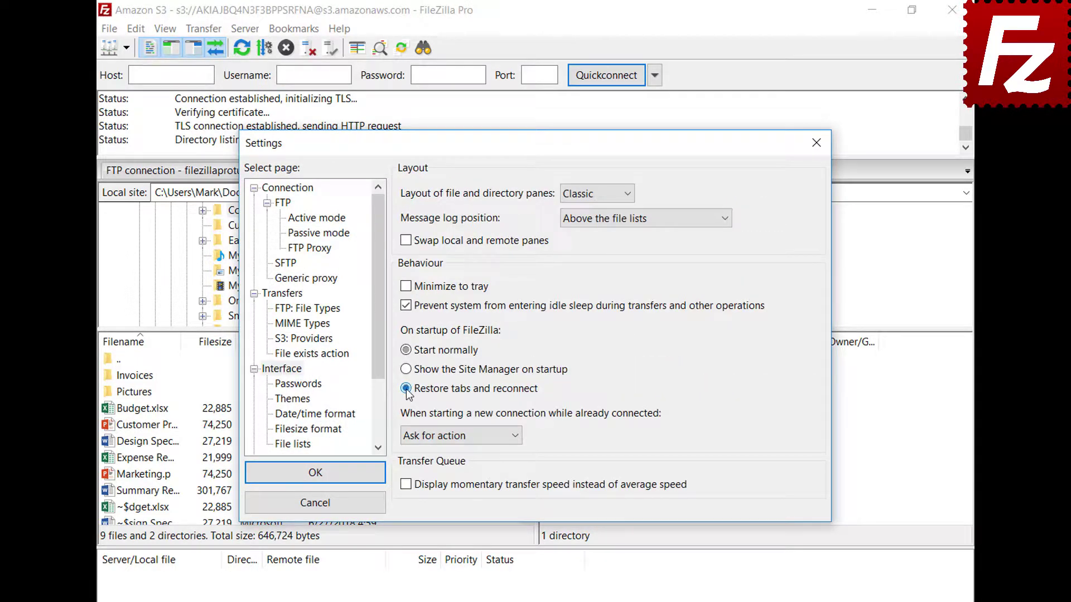
click(323, 474)
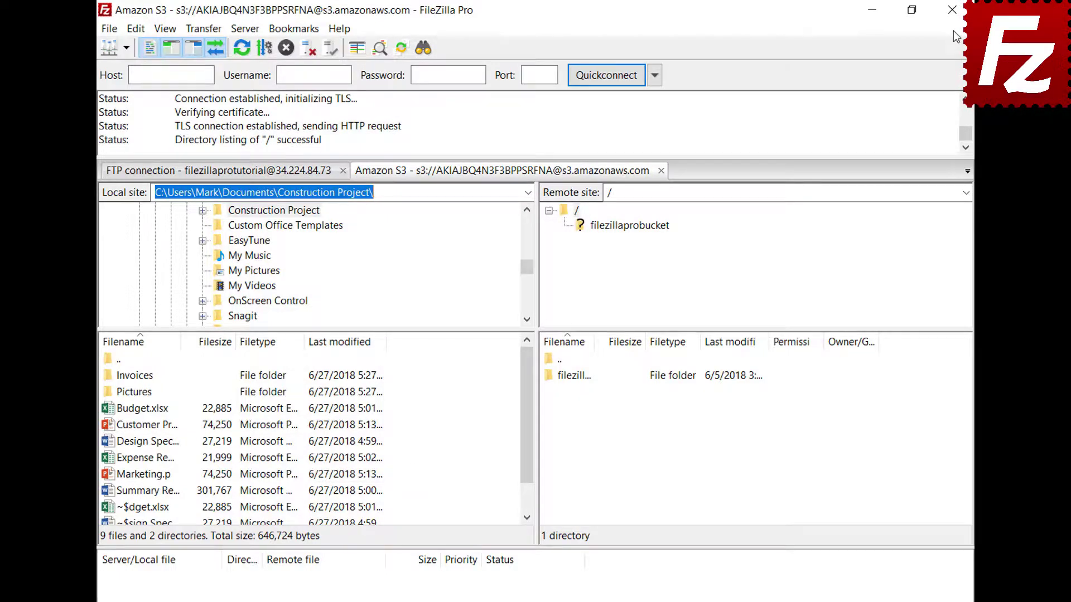
click(952, 9)
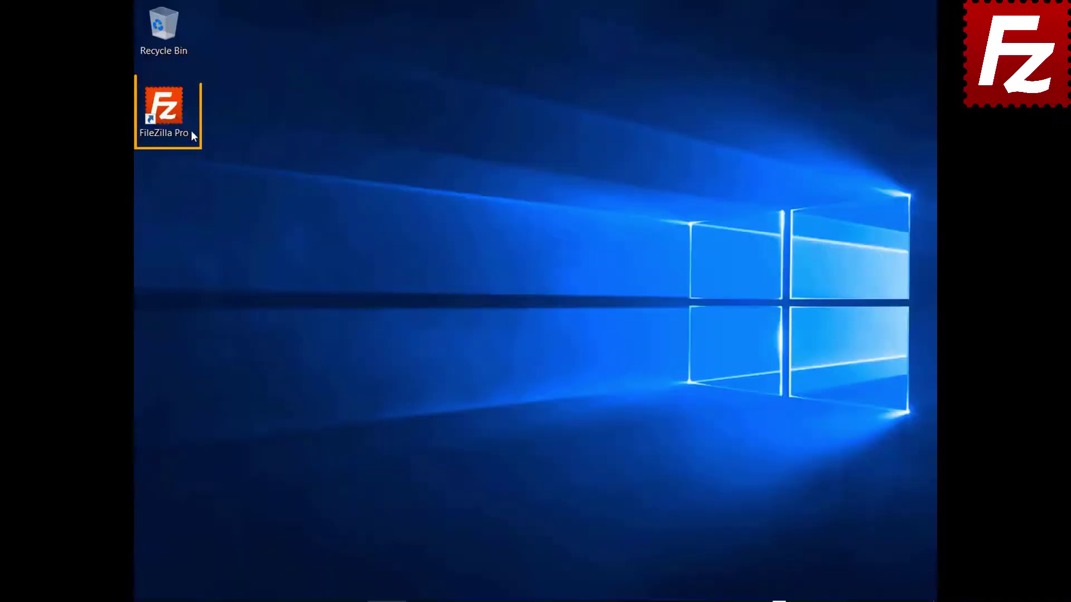
double_click(190, 135)
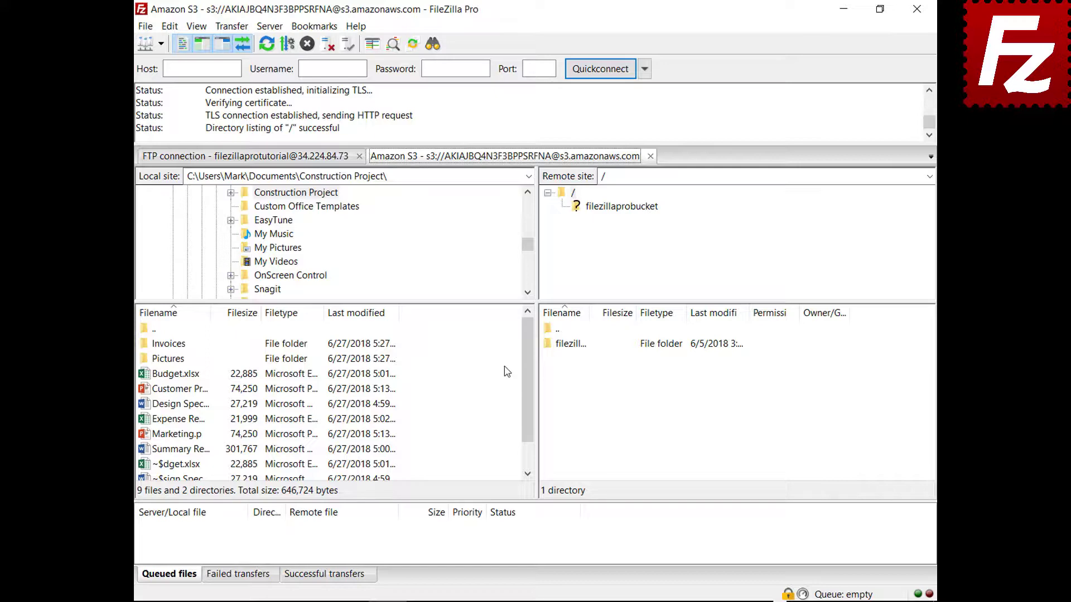
Close the Amazon S3 tab and set new connections while connected to 'Connect in new tab'.
click(651, 156)
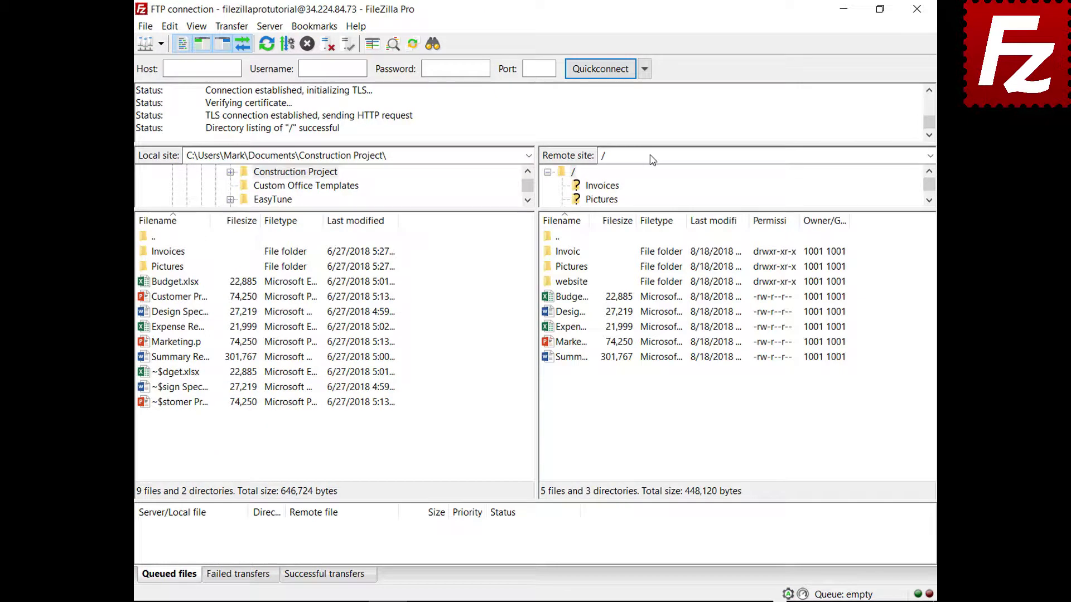
click(170, 26)
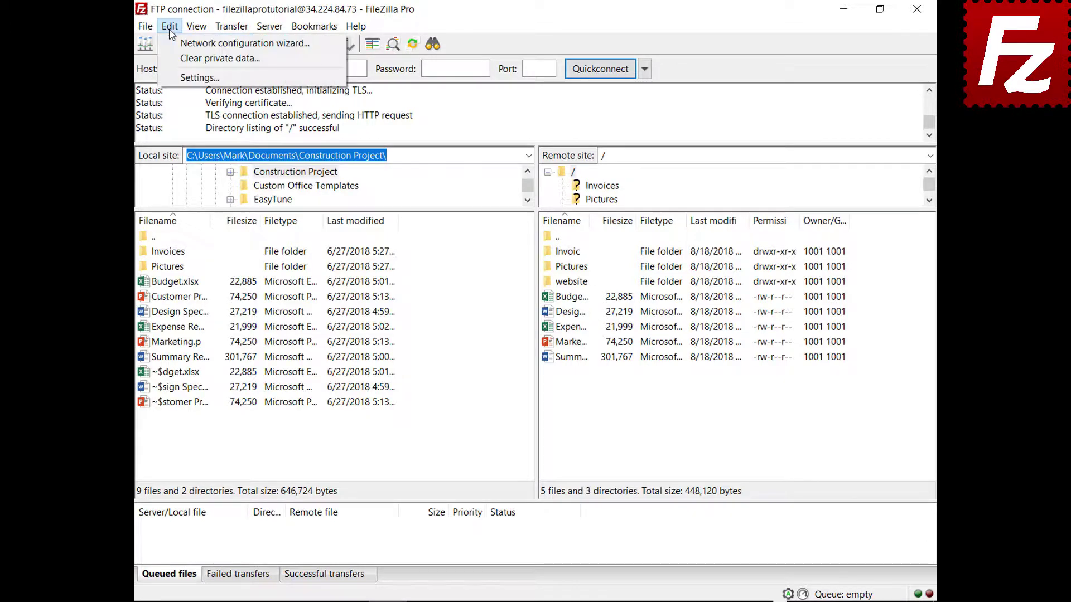
click(184, 78)
click(312, 338)
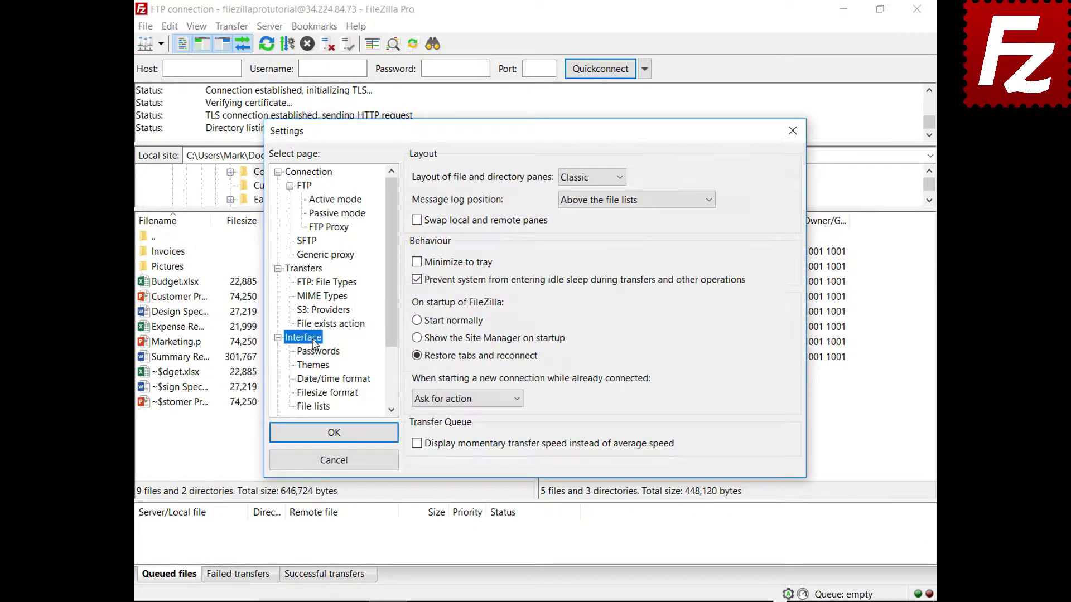
click(517, 400)
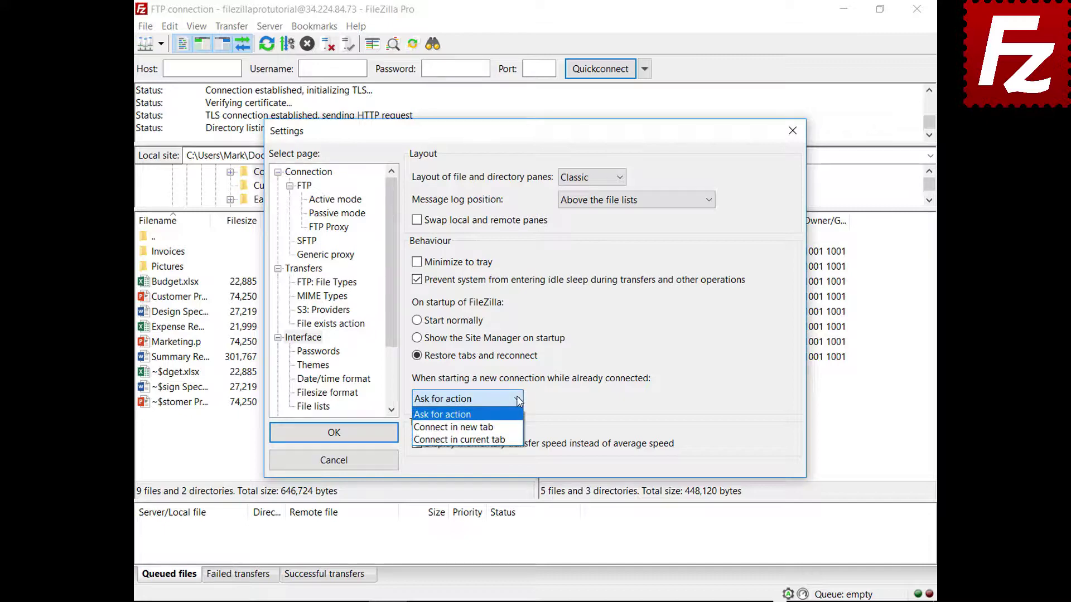
click(454, 427)
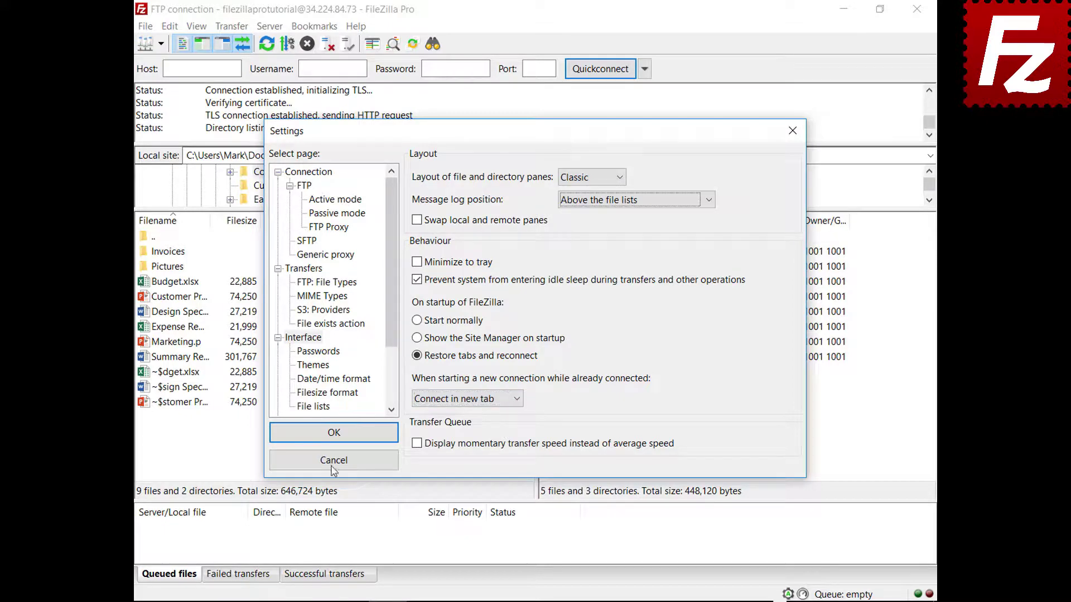
click(337, 438)
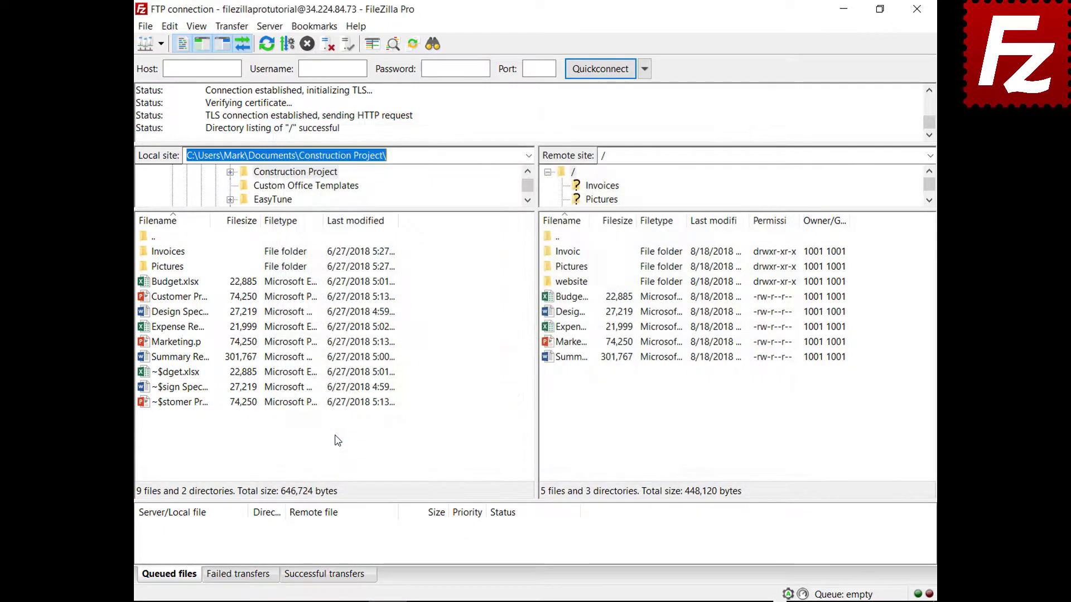
click(161, 43)
Open a second Amazon S3 tab after relaunching and browse into the filezillaprobucket bucket.
click(167, 65)
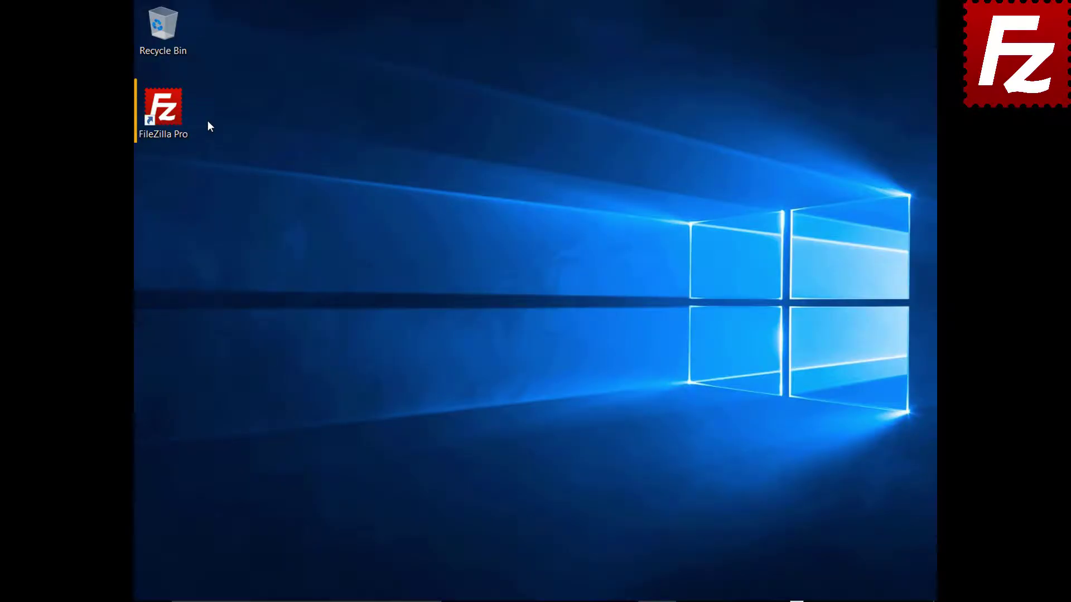
double_click(167, 111)
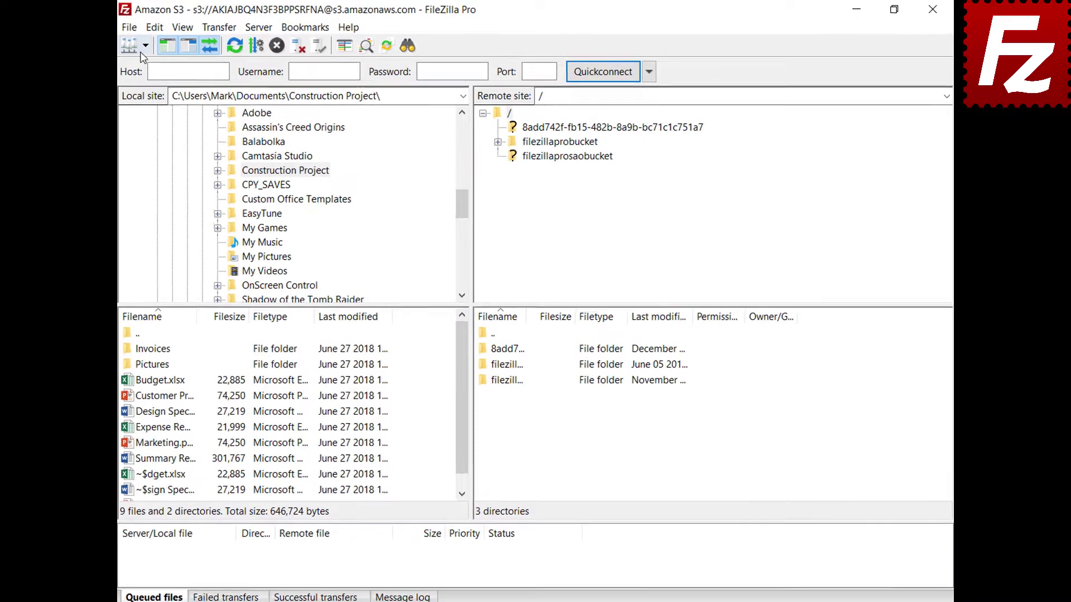
click(133, 66)
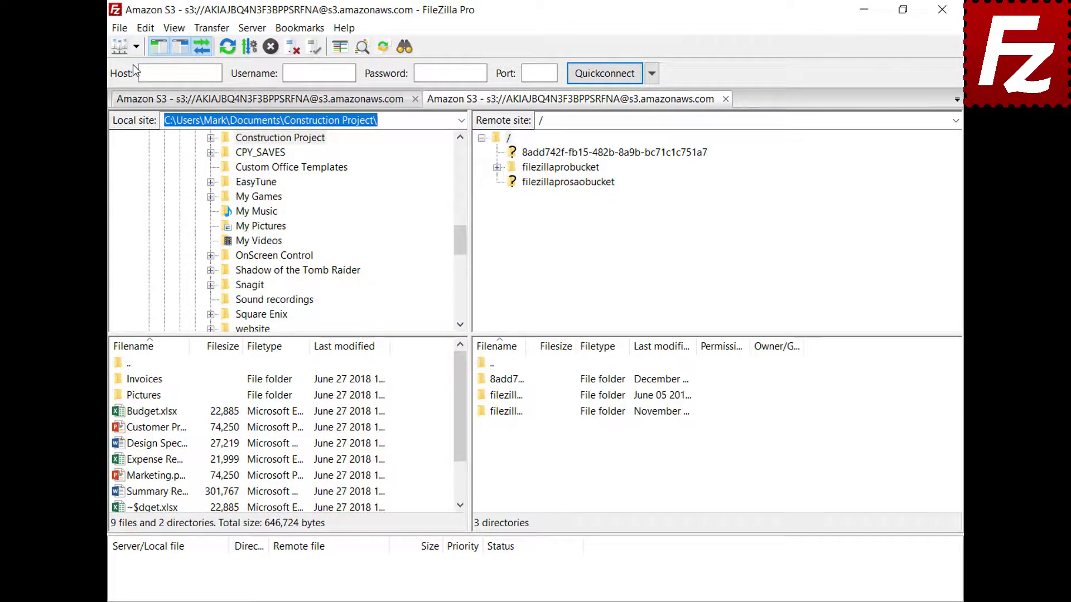
click(568, 168)
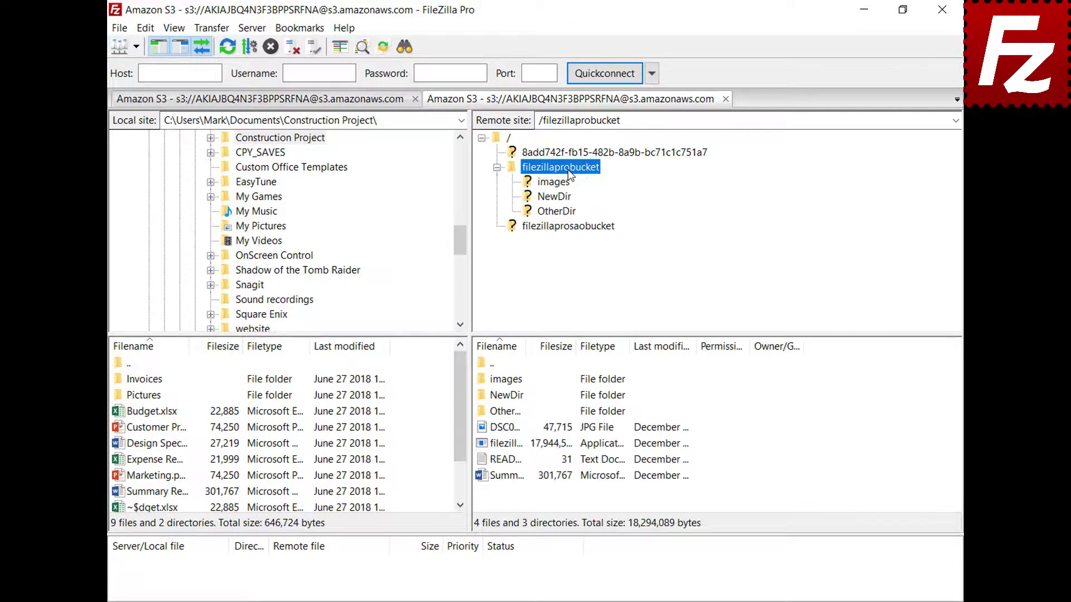
Add a 'New line' line to README in Notepad, save it, and upload it back to filezillaprobucket.
right_click(506, 461)
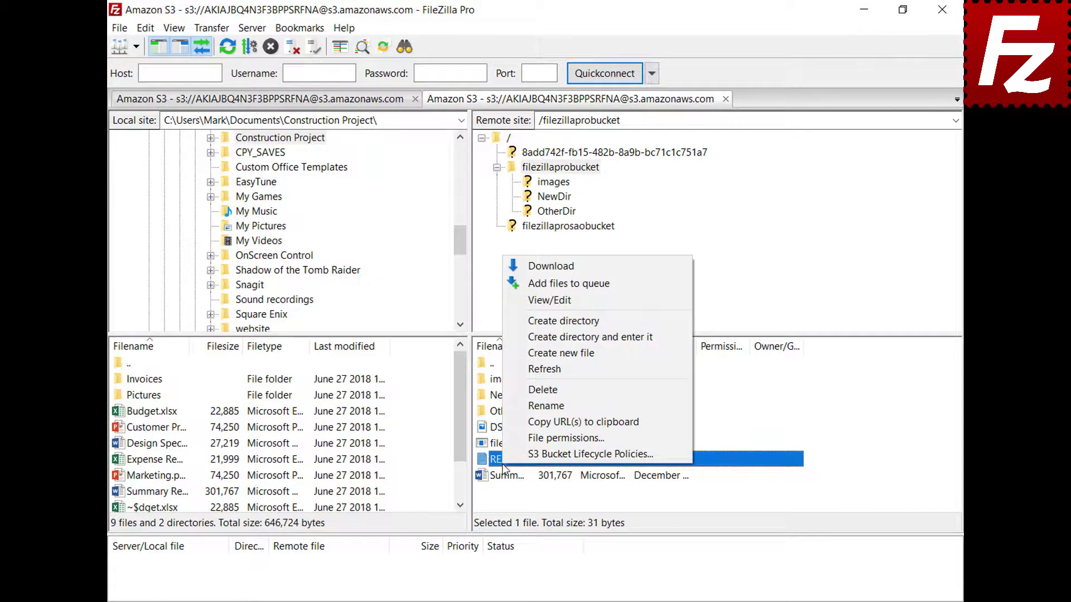
click(551, 304)
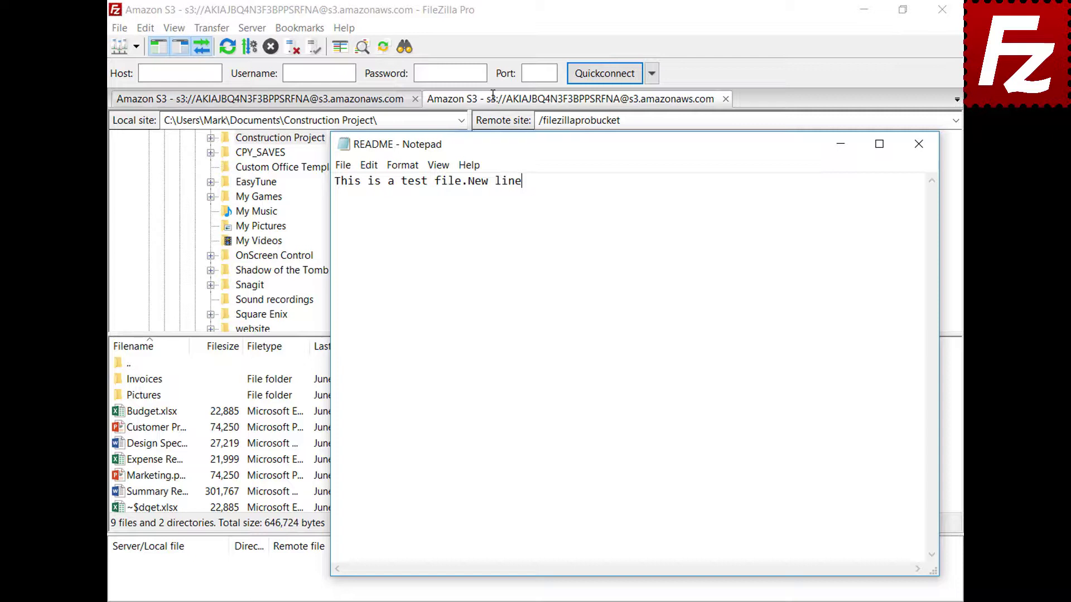
key(Return)
text(New line)
click(921, 153)
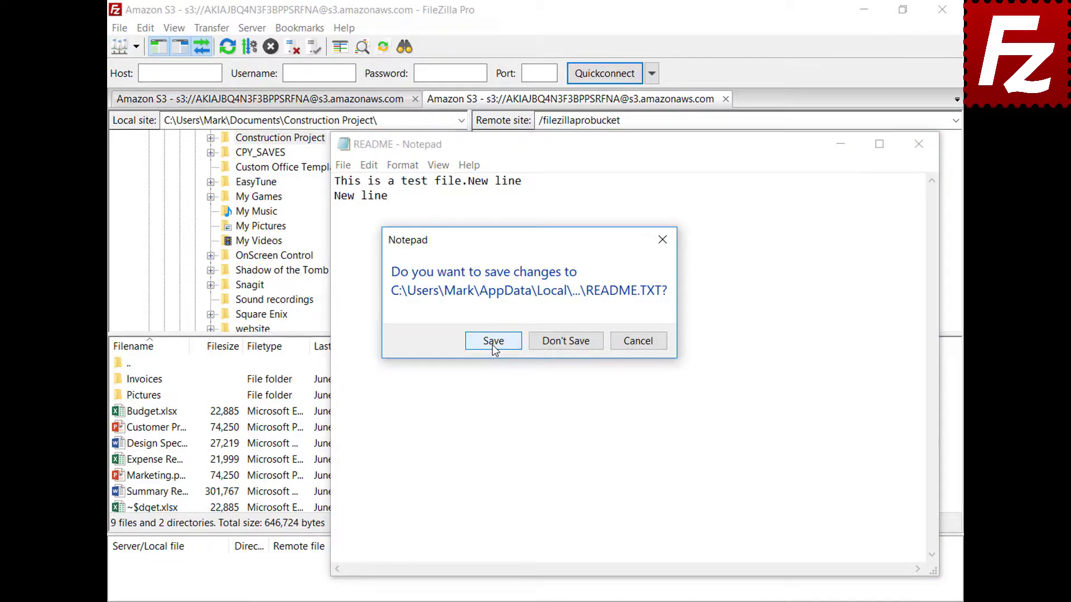
click(492, 343)
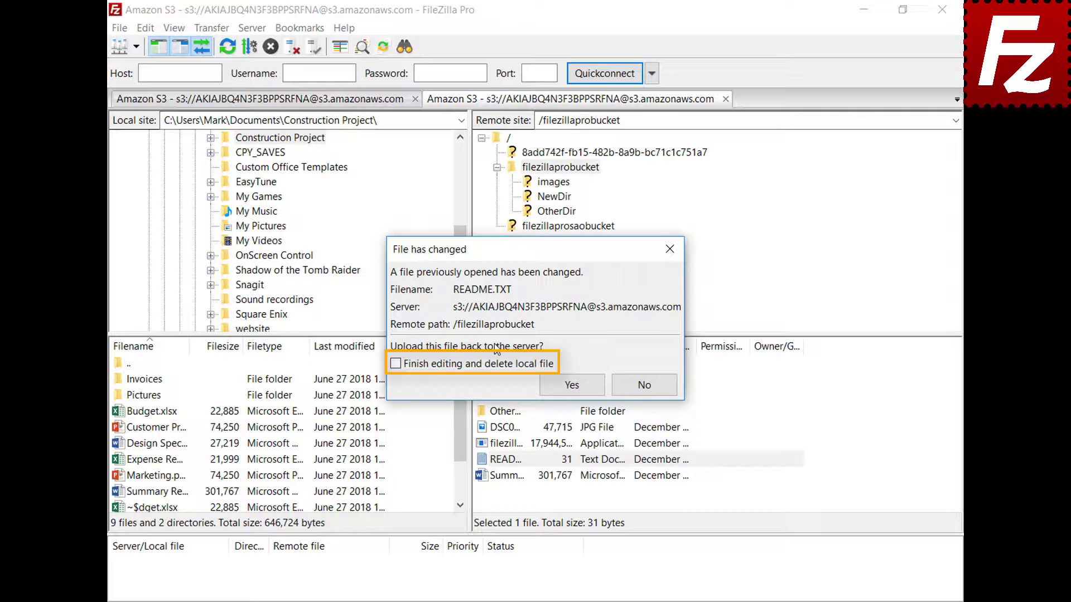
click(581, 388)
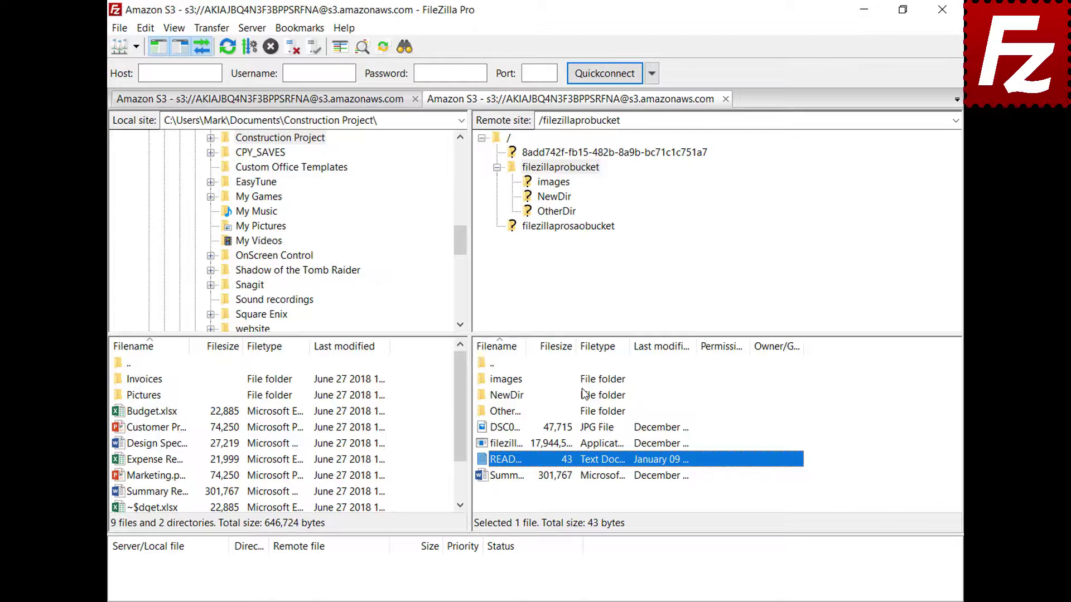
click(119, 28)
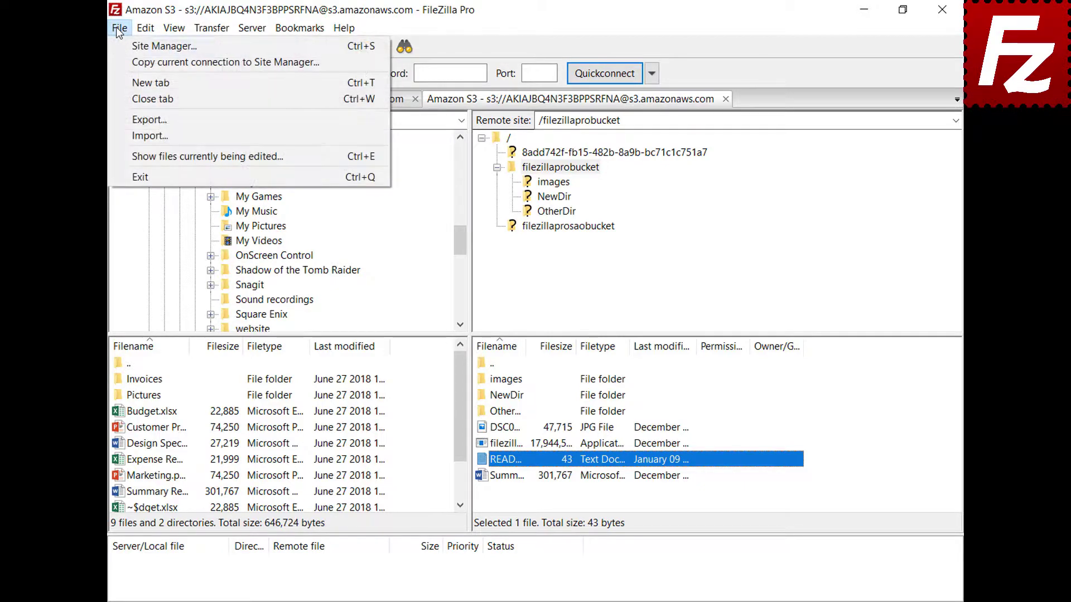
click(140, 156)
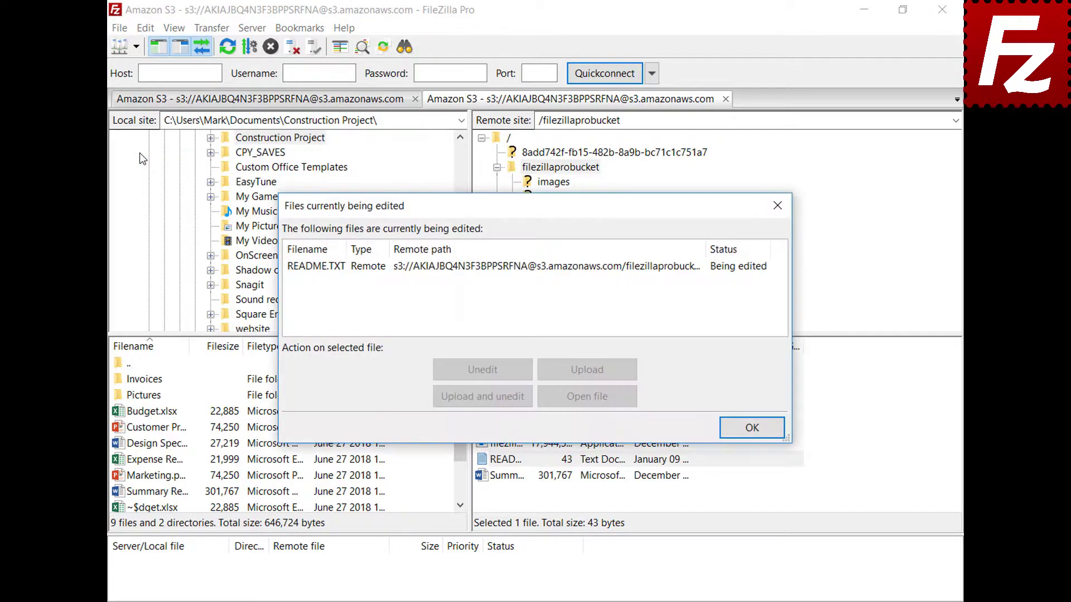
click(500, 267)
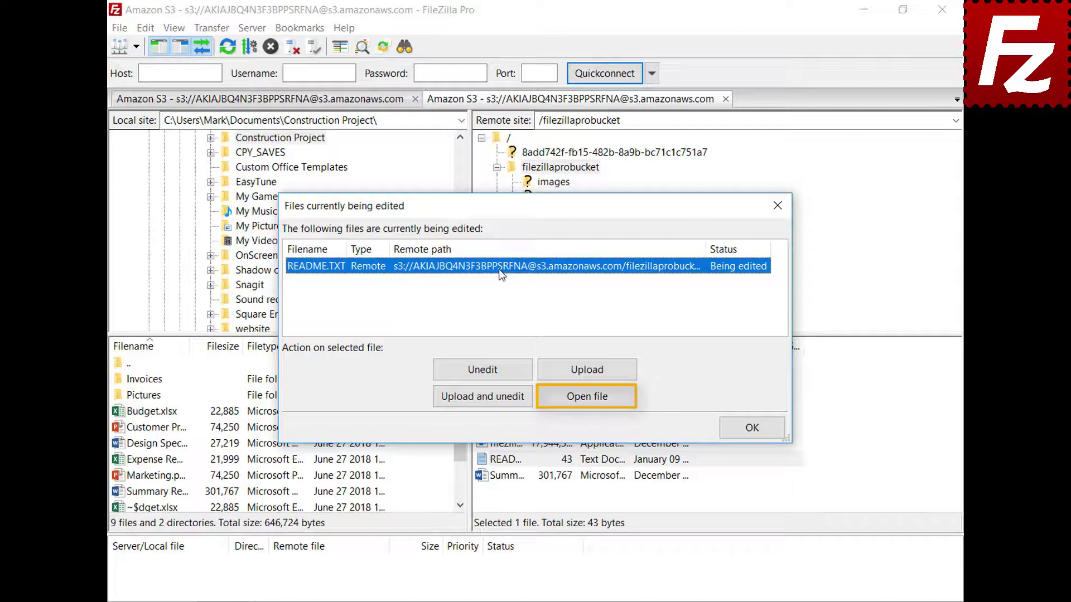
click(754, 427)
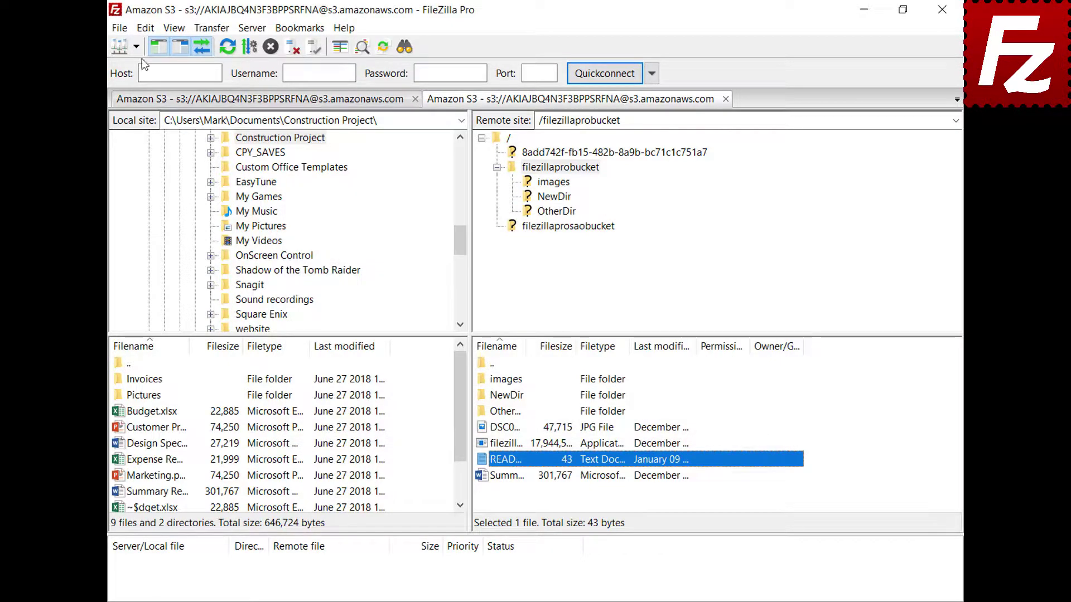
Add the custom filetype association jpg "C:\Windows\system32\mspaint.exe" and confirm Settings with OK.
click(146, 28)
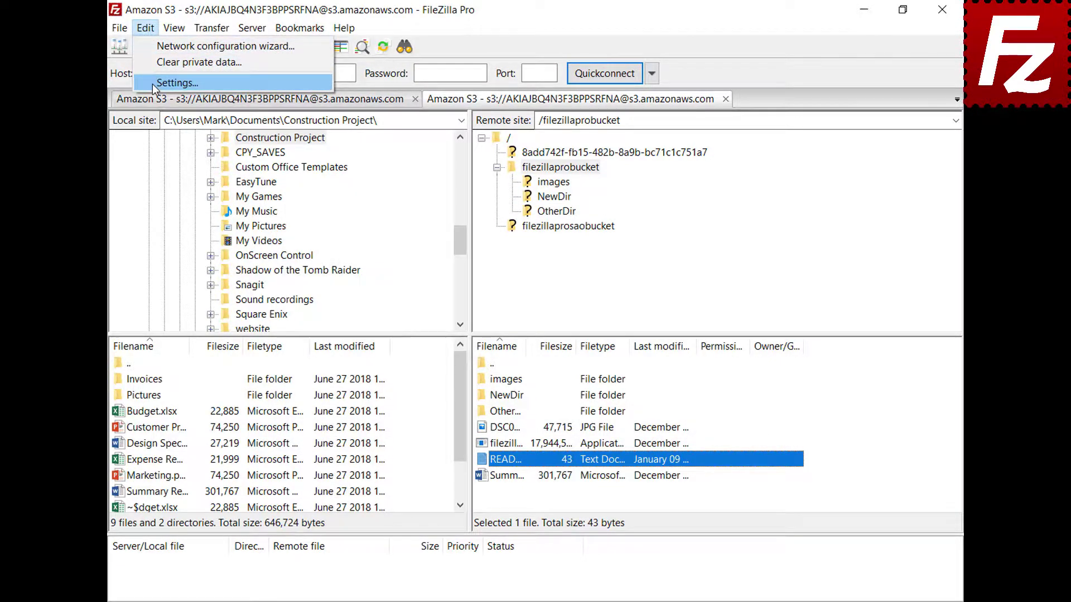
click(152, 84)
drag(381, 217, 389, 291)
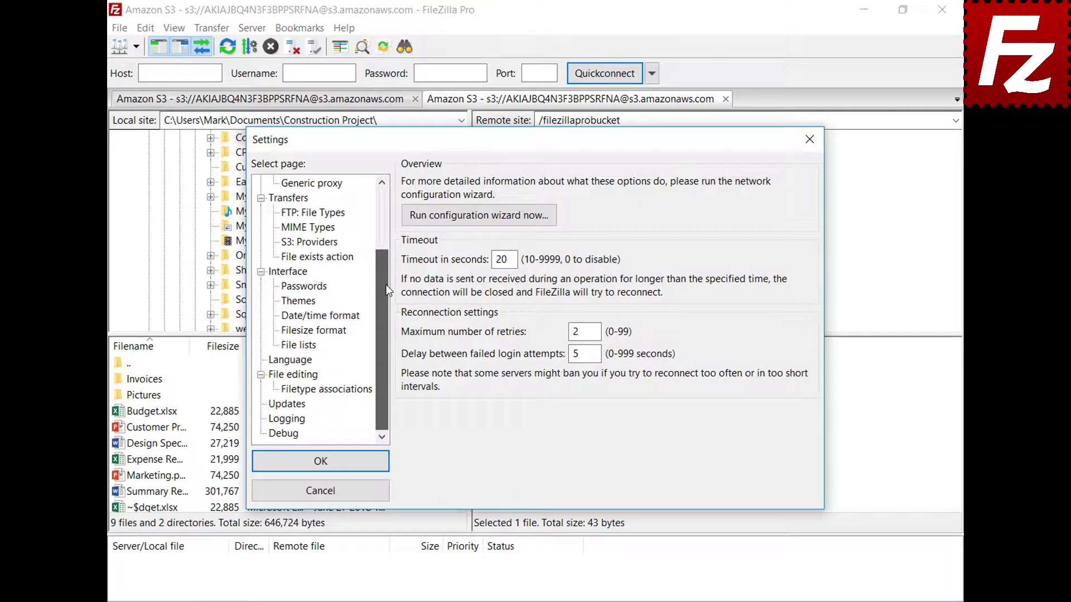
click(278, 376)
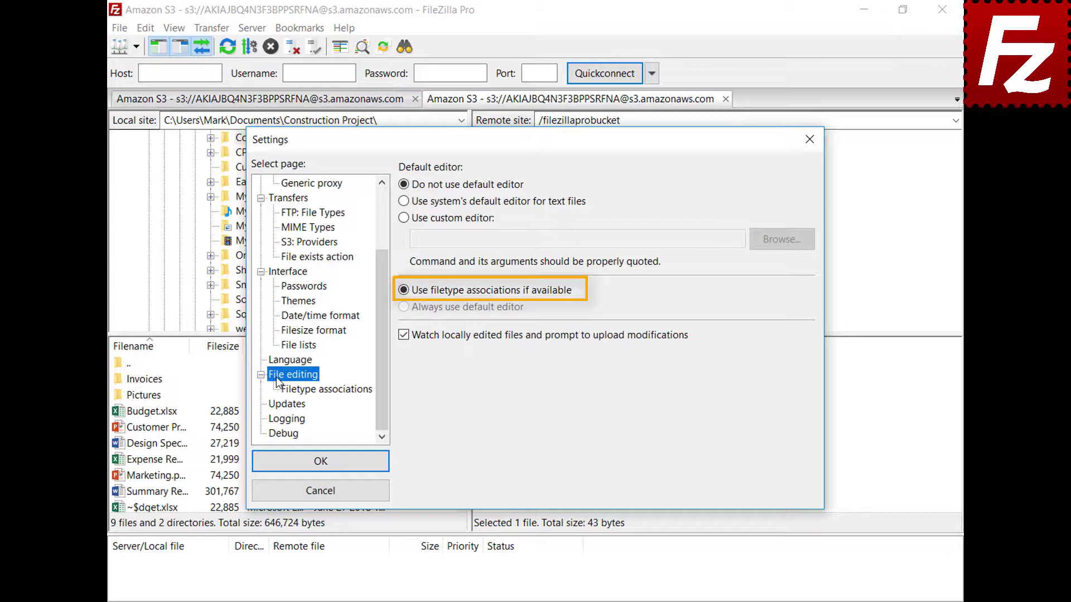
click(335, 392)
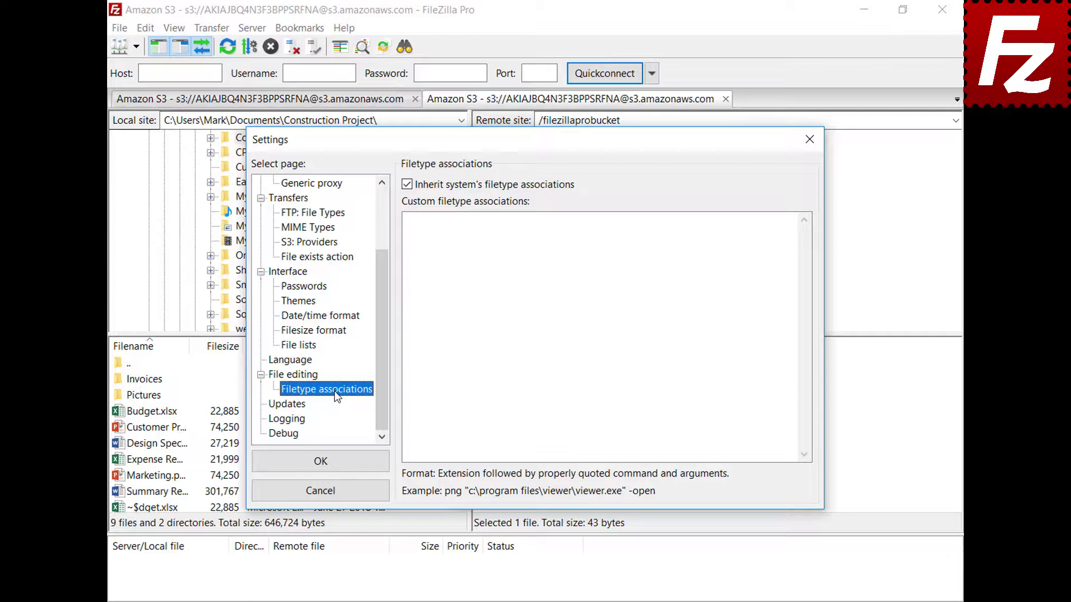
click(772, 233)
text(jpg "C:\Windows\system32\mspaint.exe")
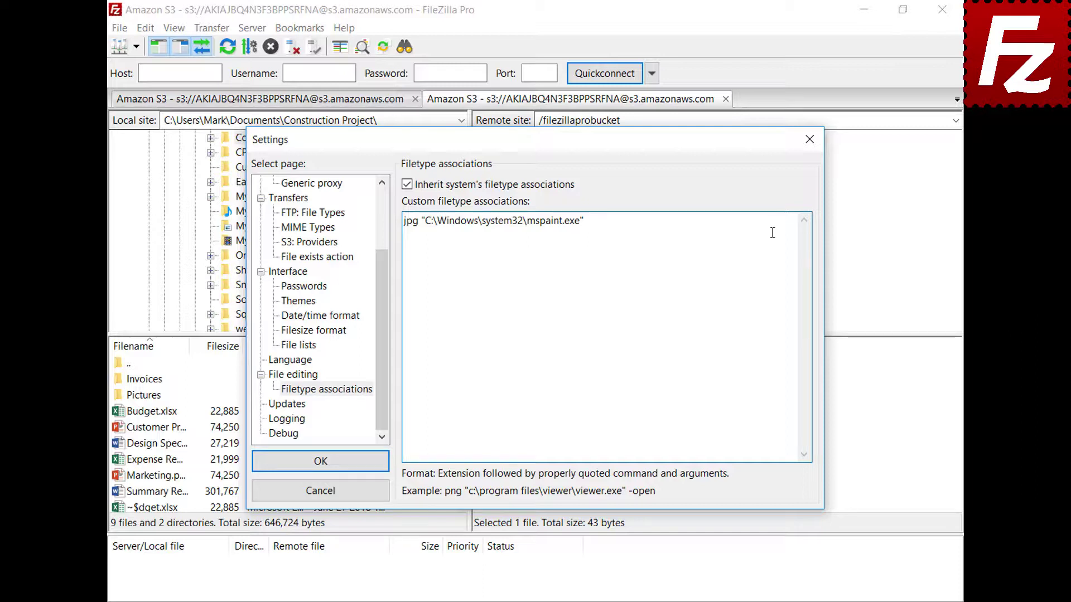
click(263, 468)
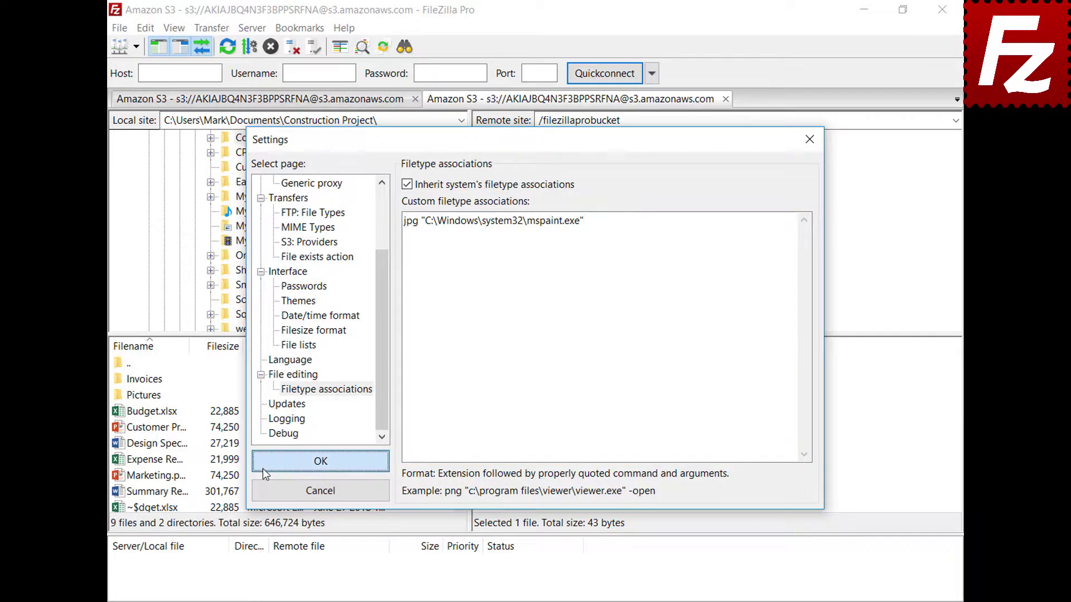
Open the DSC00079 JPG via View/Edit to confirm it launches in Paint, then close Paint.
right_click(481, 428)
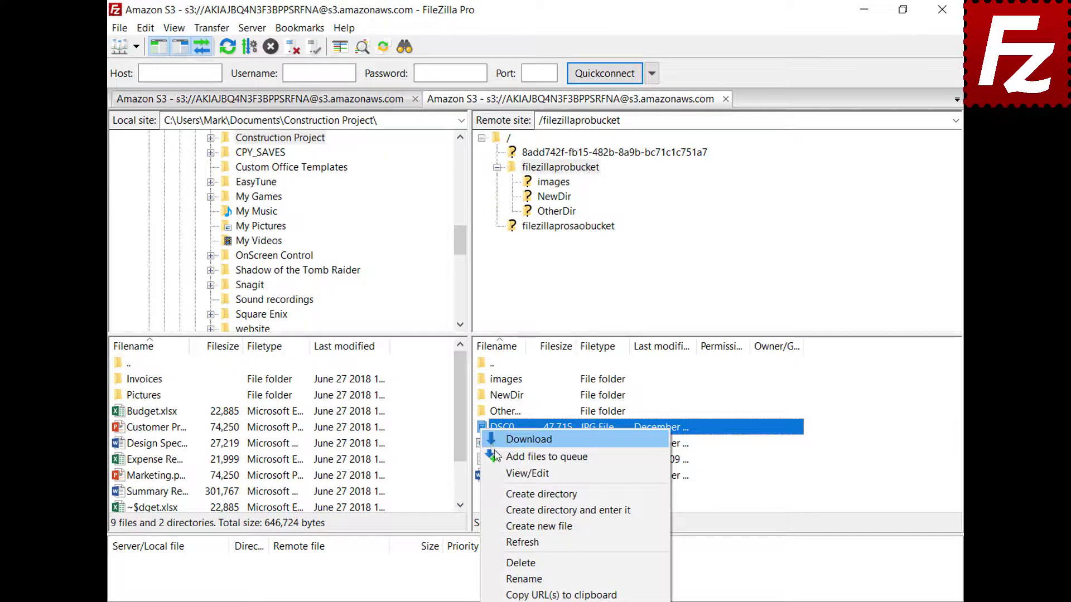
click(500, 472)
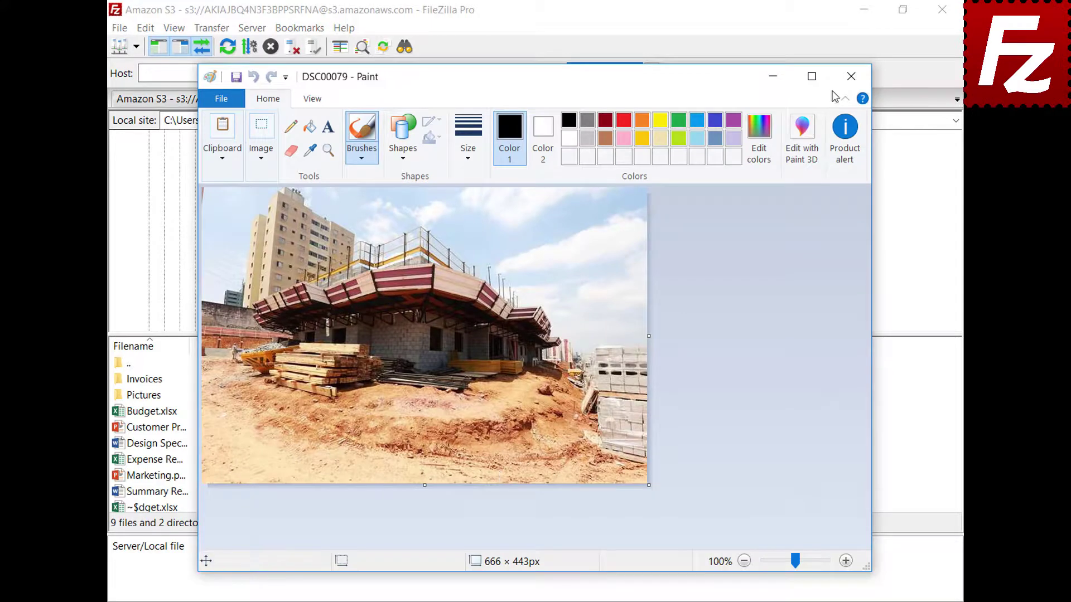
click(851, 76)
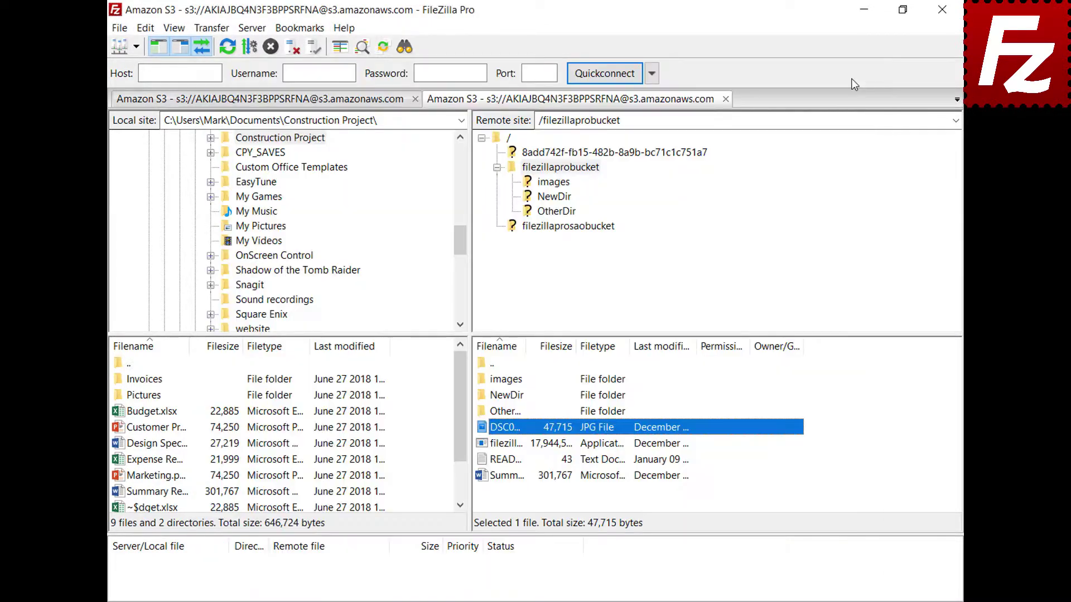
Reopen Settings on the File editing page.
click(145, 31)
click(155, 82)
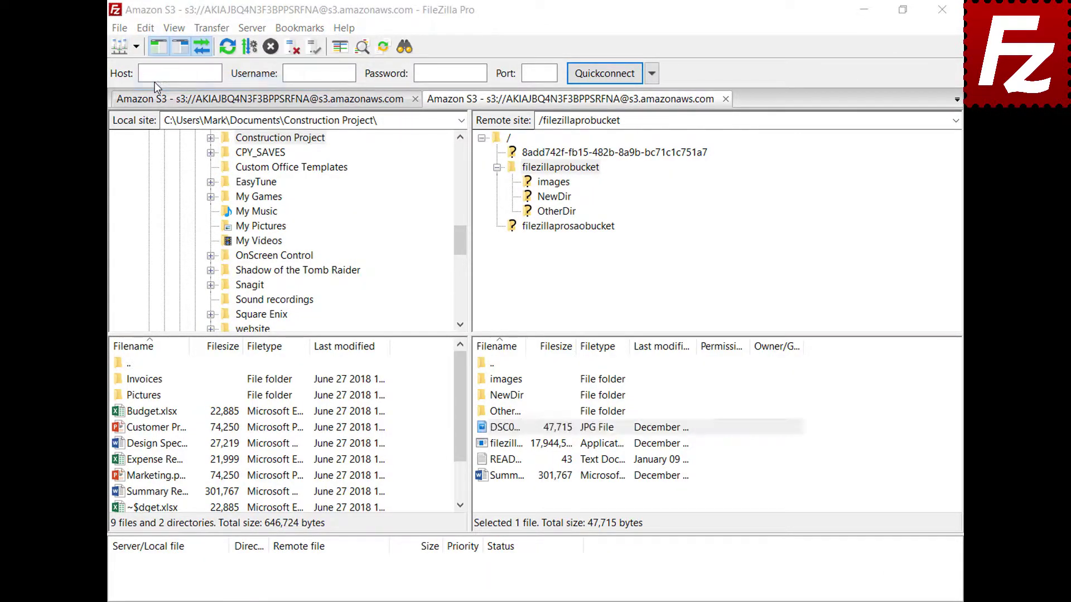
drag(382, 192, 389, 275)
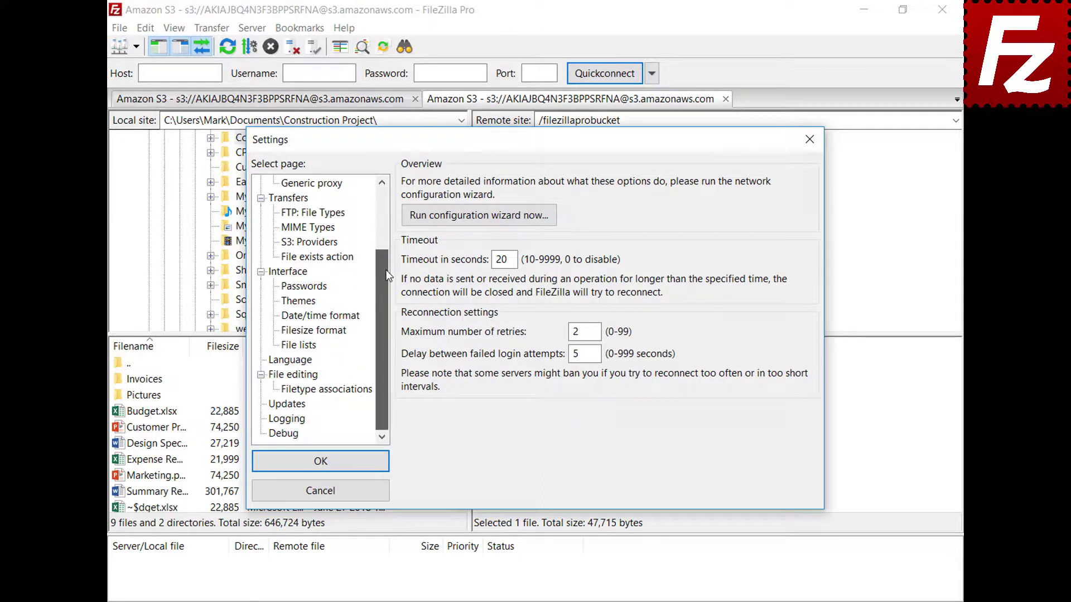
click(277, 377)
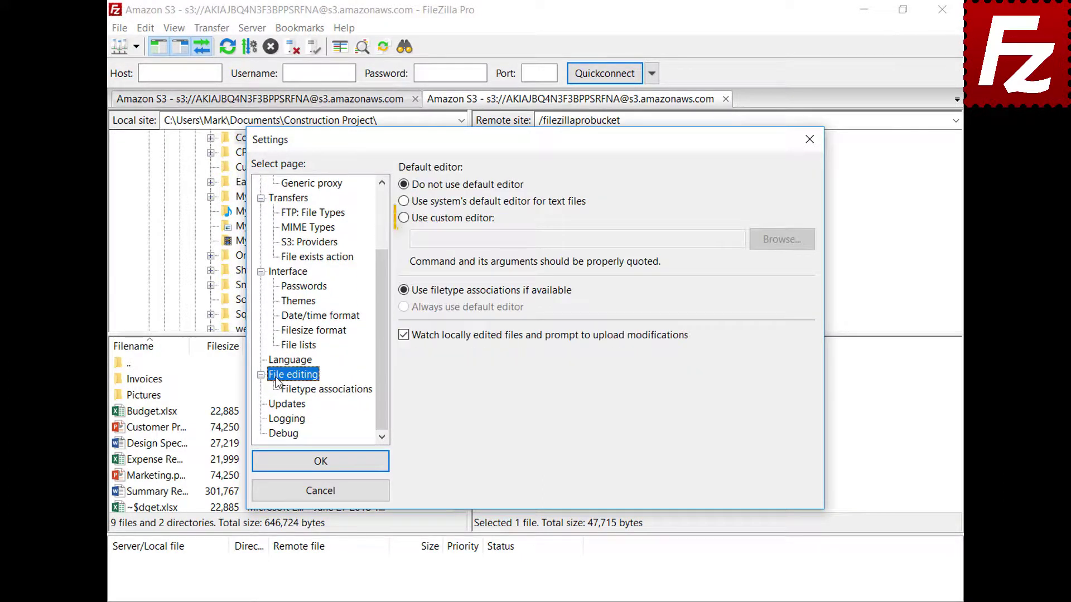
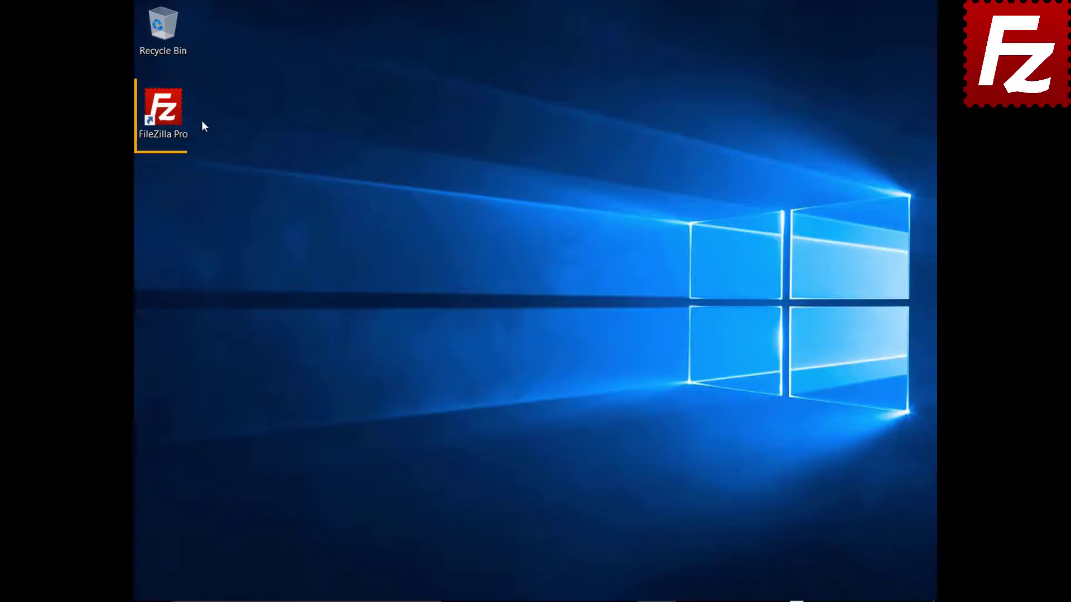
Launch FileZilla Pro from its desktop shortcut.
double_click(170, 116)
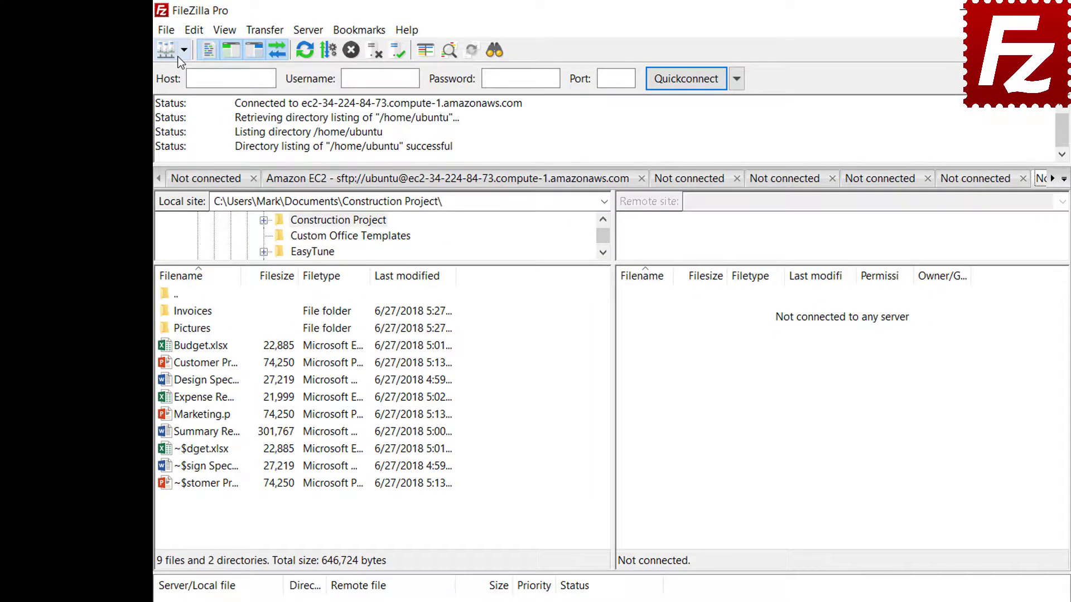
Connect to the saved FTP site and start a site-specific bookmark named FTP-Pictures.
click(161, 44)
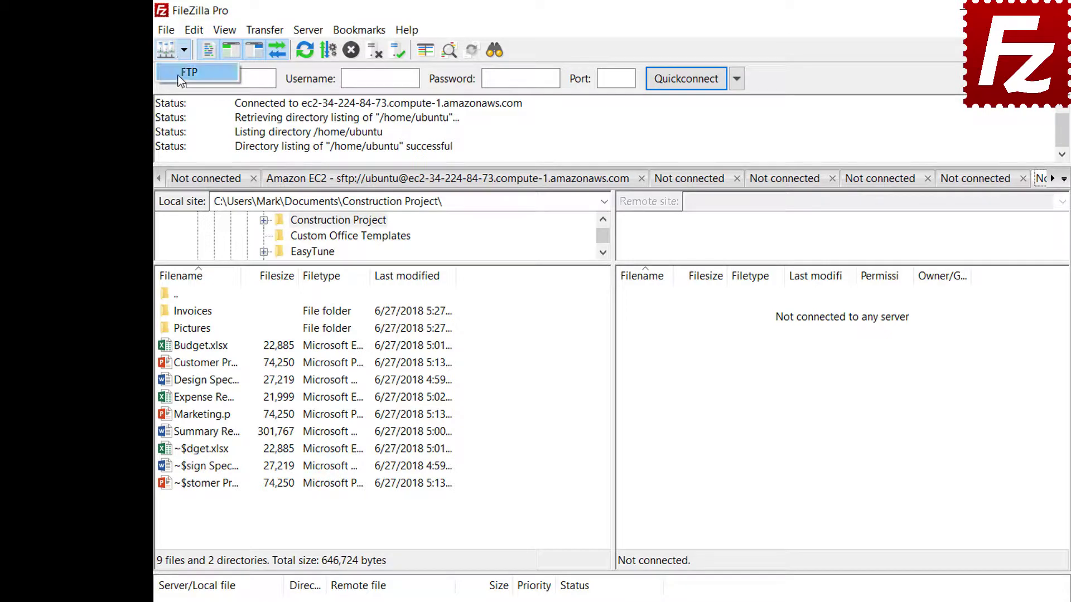
click(187, 72)
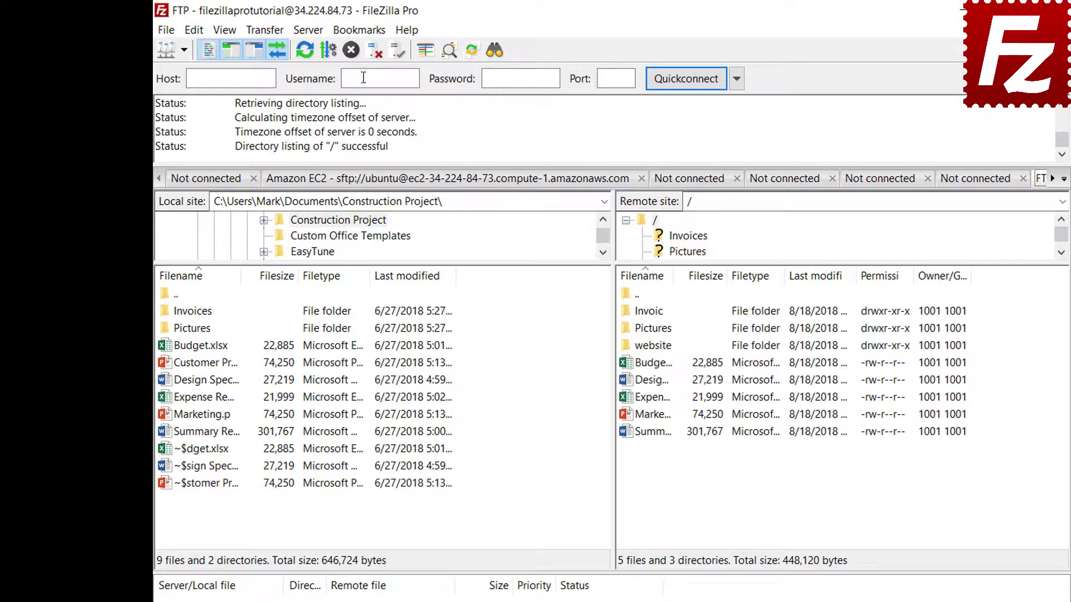
click(363, 37)
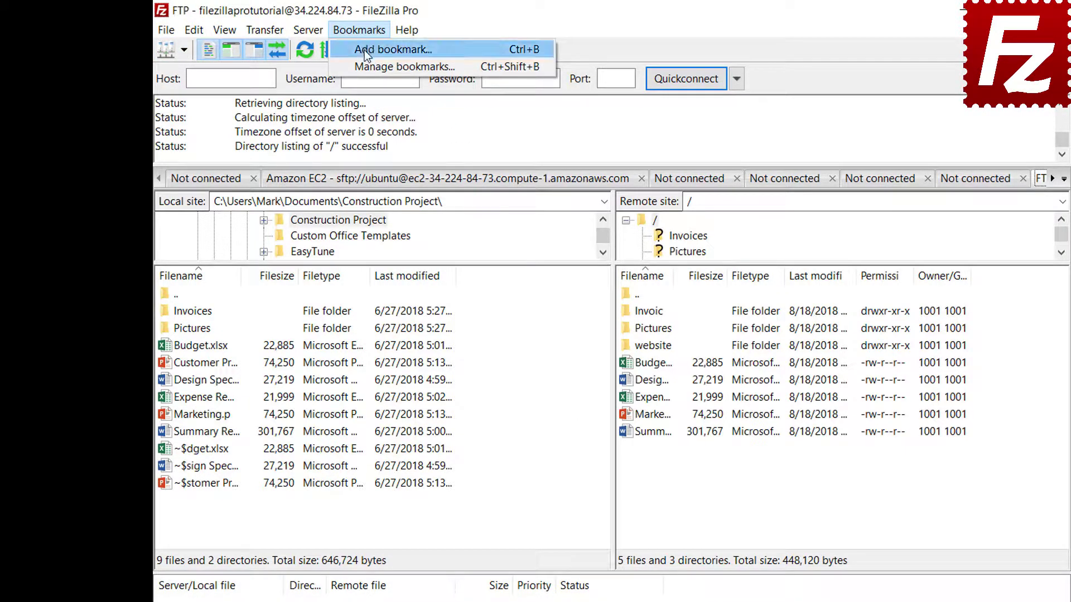
click(363, 51)
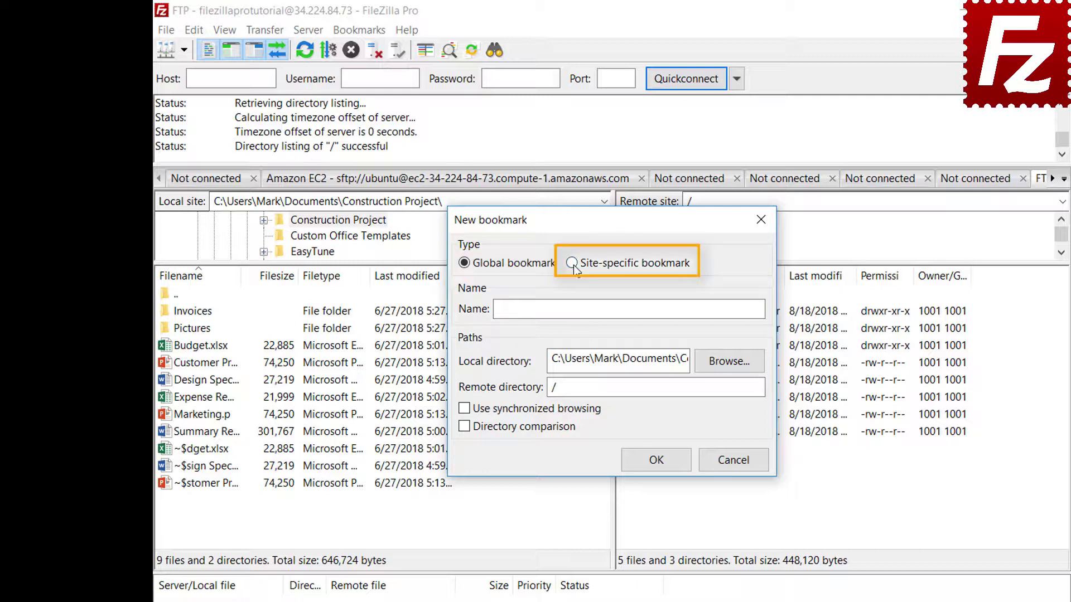
click(573, 264)
click(709, 306)
text(FTP-Pictures)
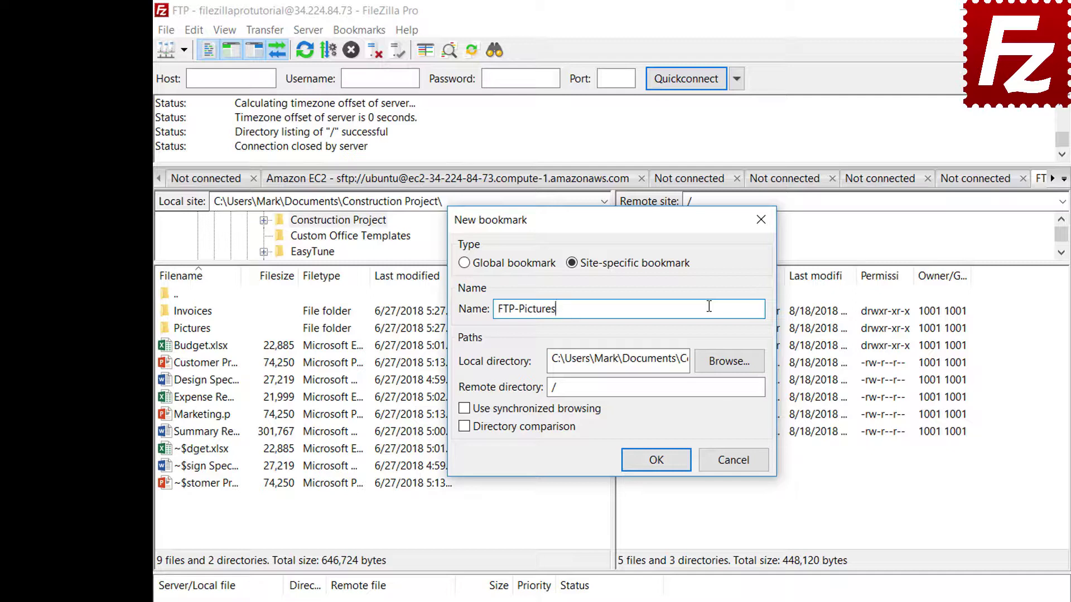
Set the bookmark's local folder and remote directory both to Pictures, then save it.
click(730, 363)
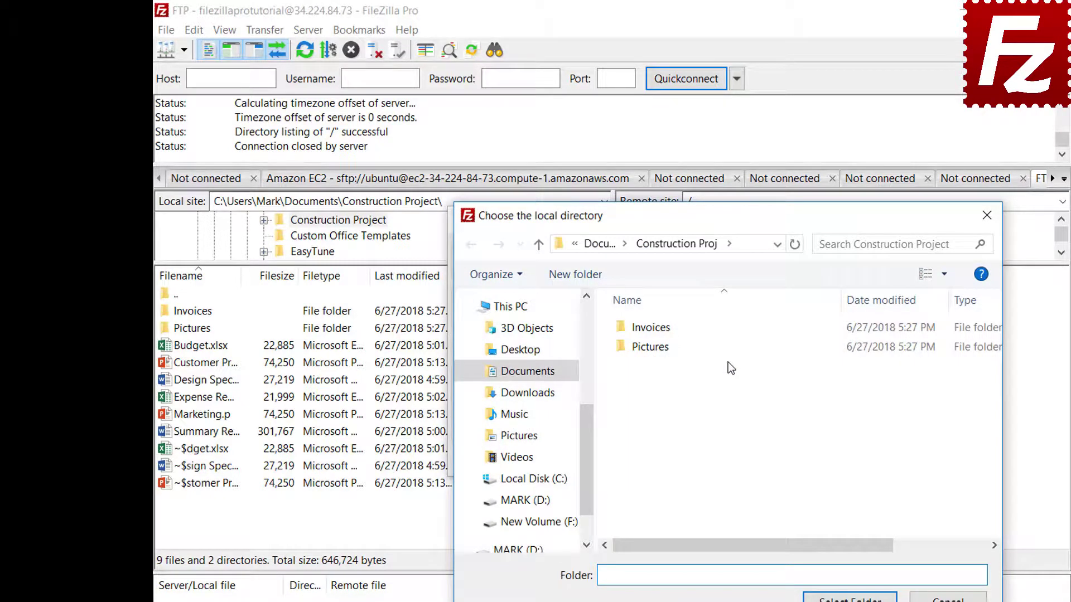
double_click(654, 349)
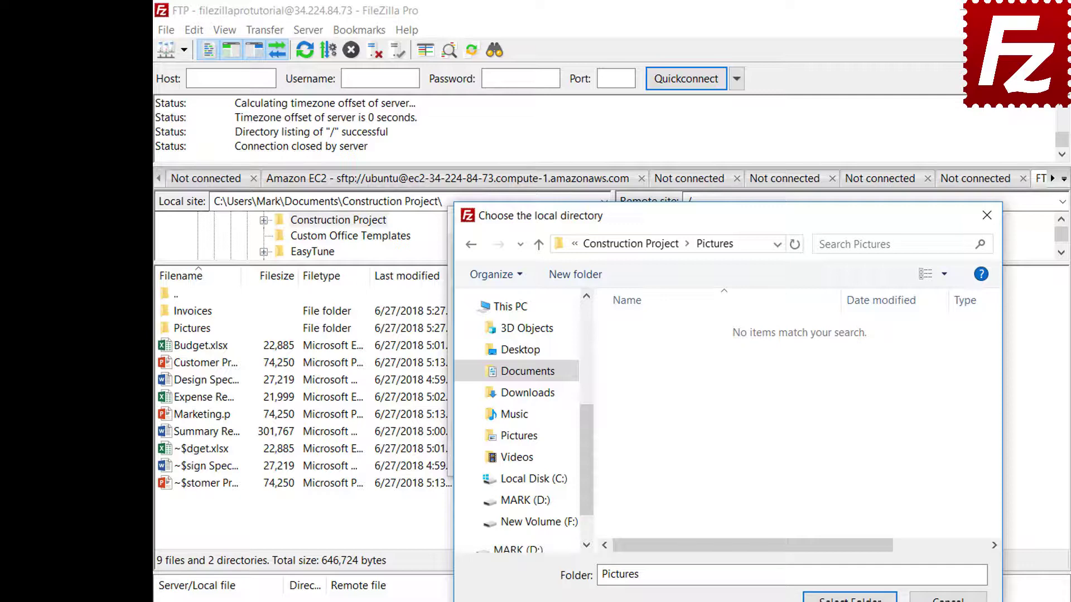
click(850, 599)
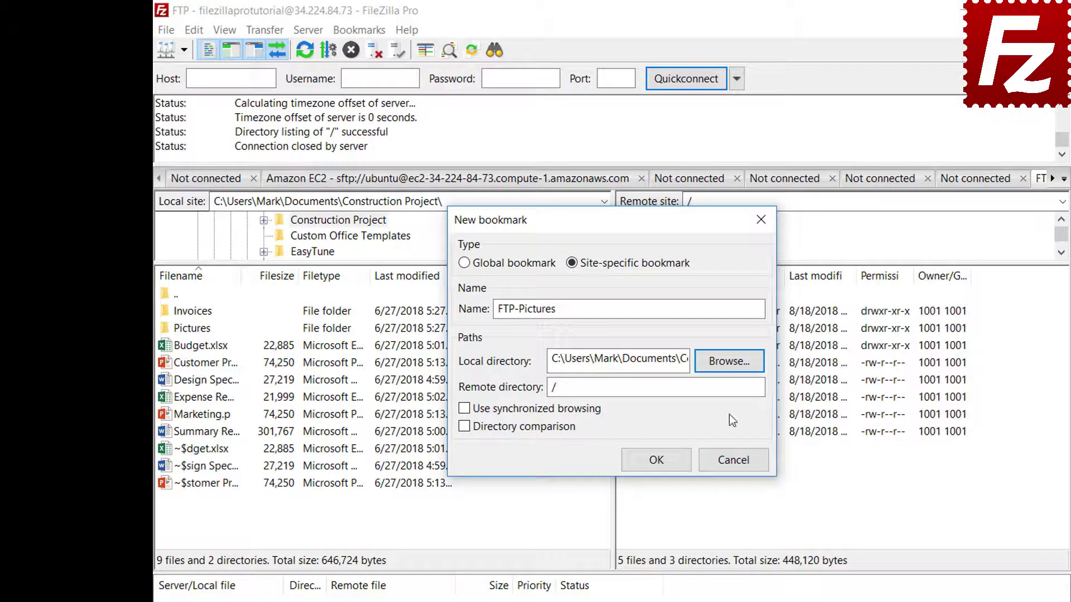
click(731, 391)
text(Pic)
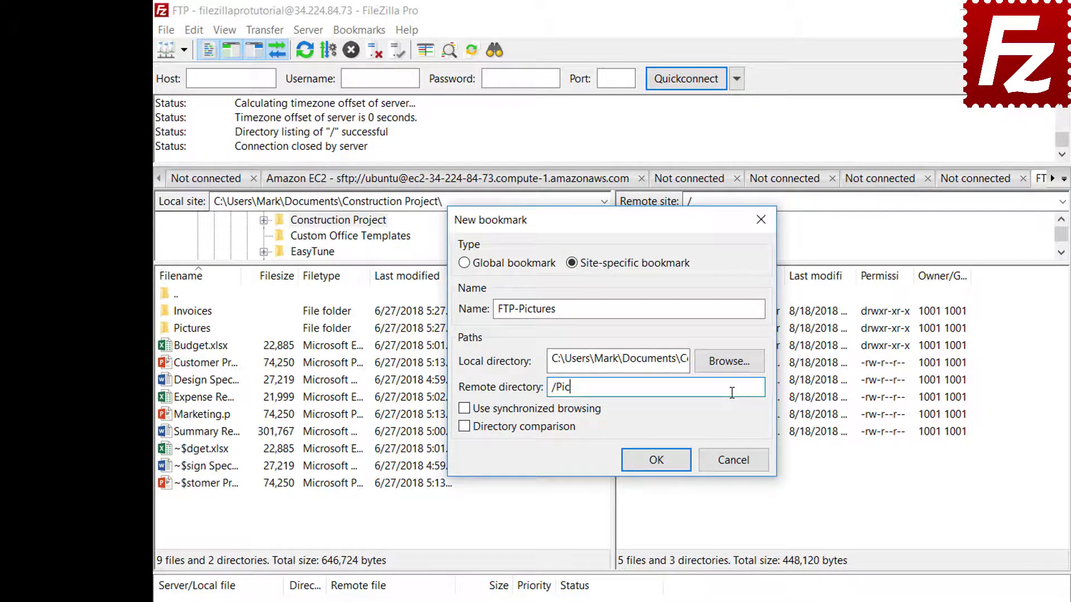
text(tures)
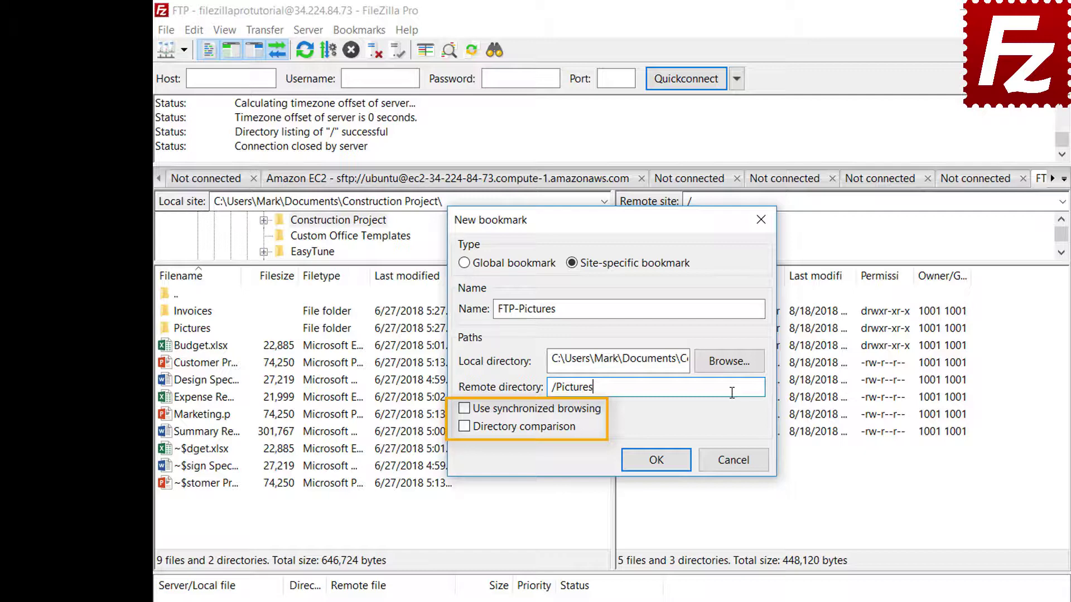
click(658, 460)
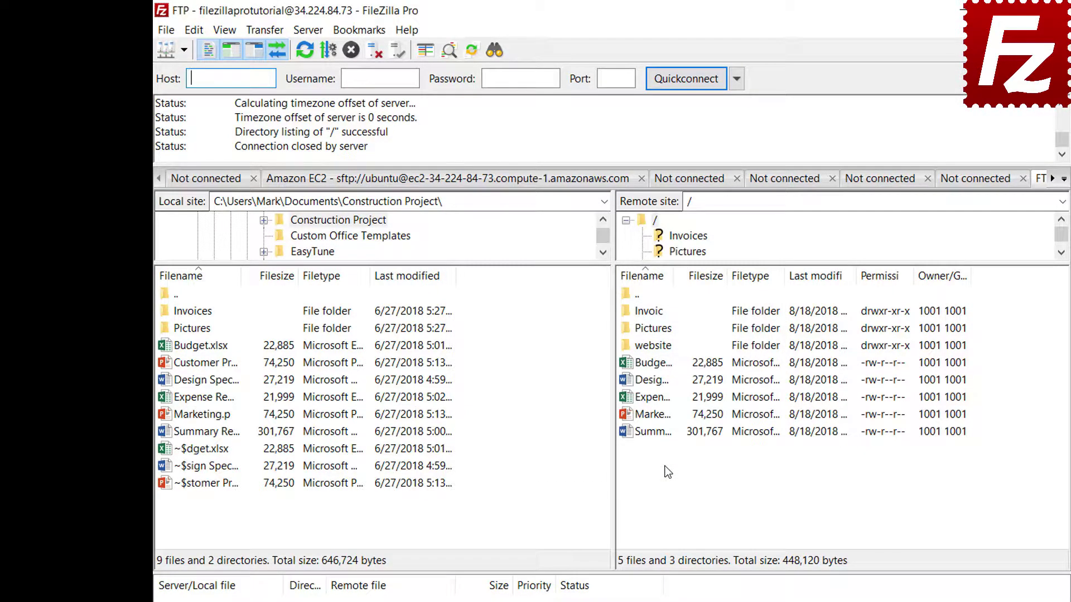
Open the FTP-Pictures bookmark, then disconnect from the FTP server.
click(360, 30)
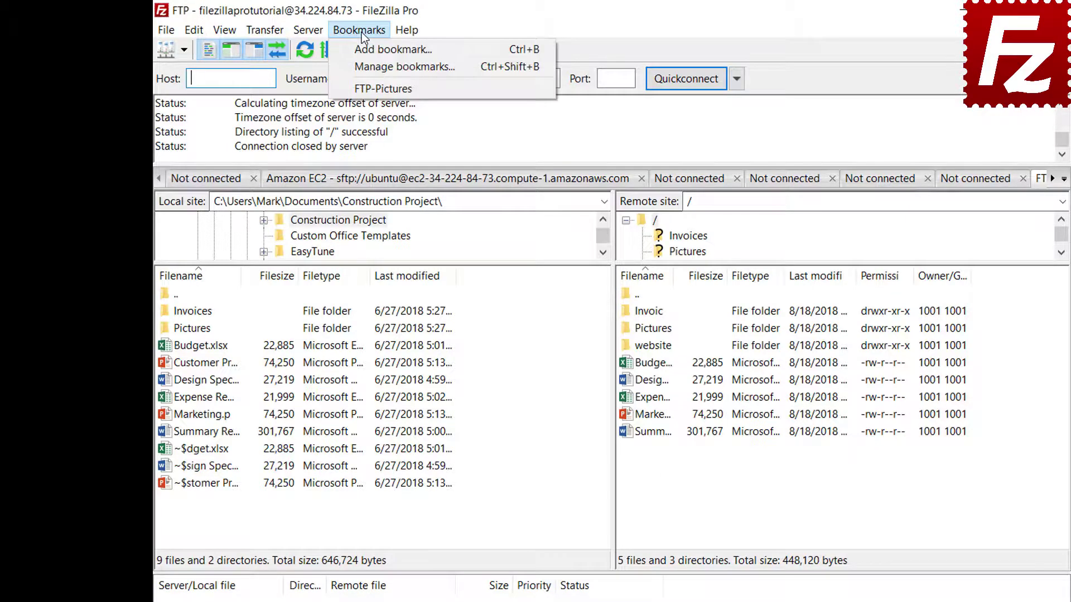
click(362, 89)
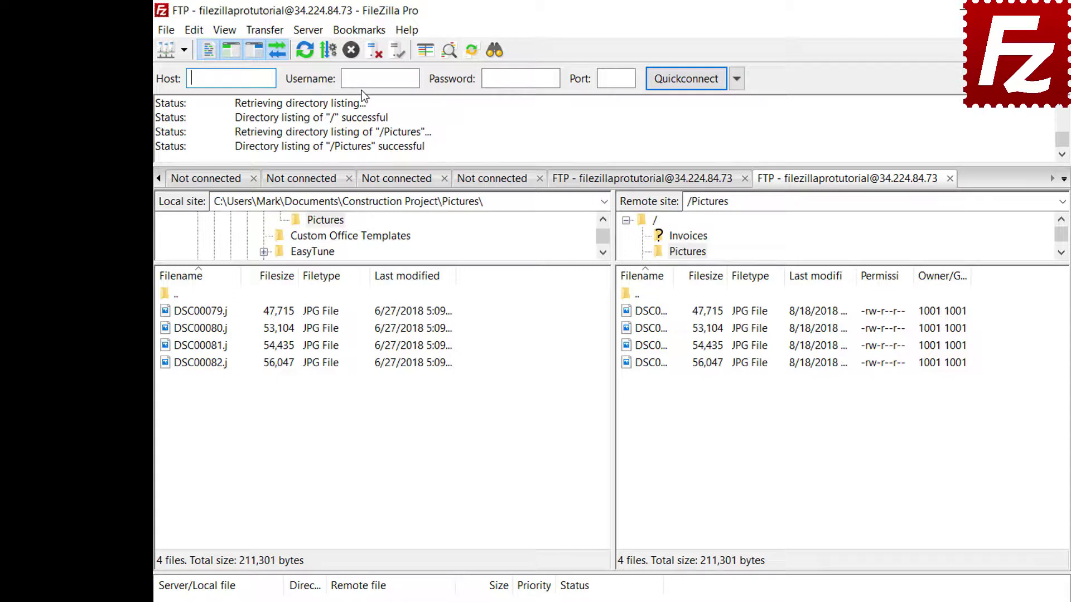
click(372, 54)
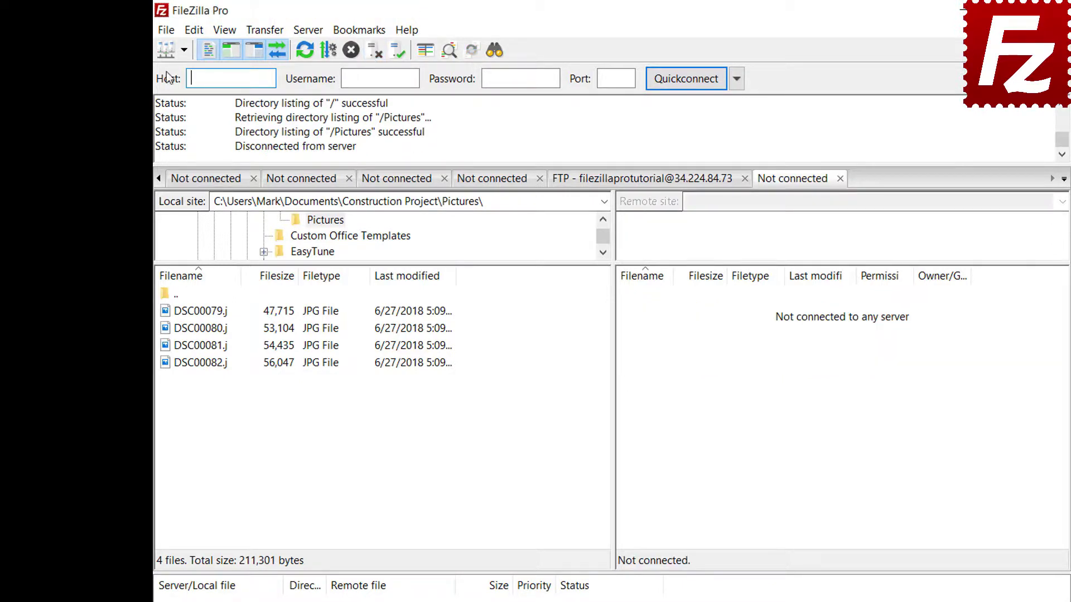
Reconnect through the FTP-Pictures entry in Site Manager and open the bookmark manager.
click(167, 31)
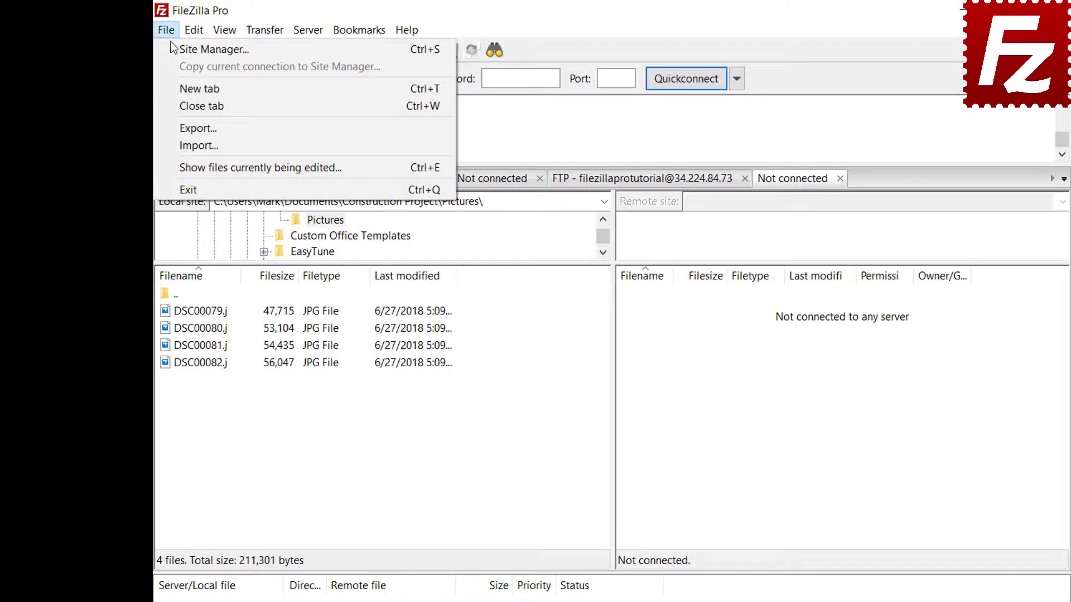
click(167, 49)
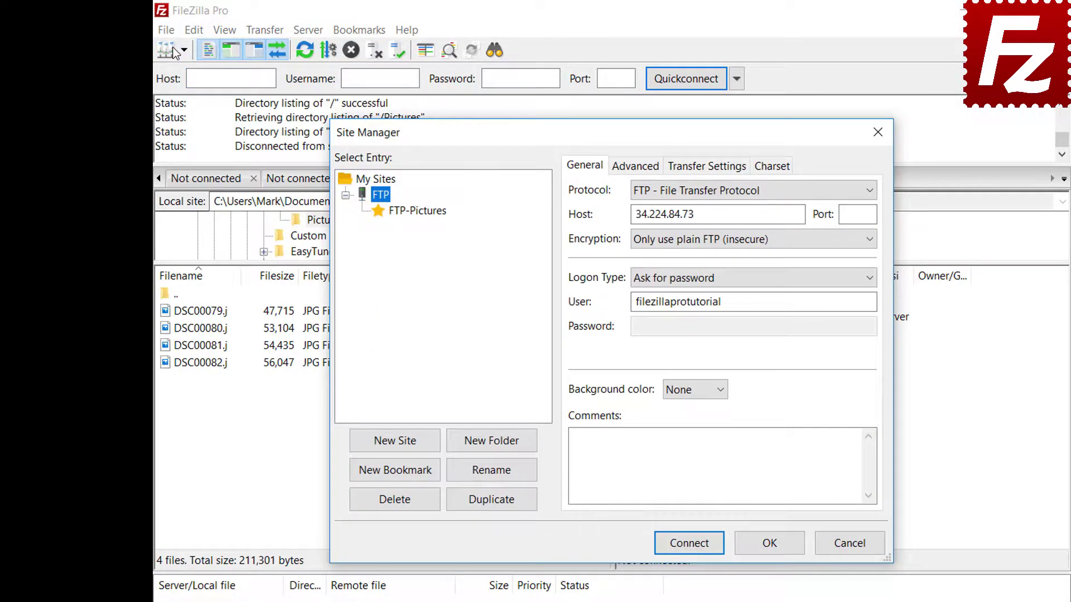
click(421, 212)
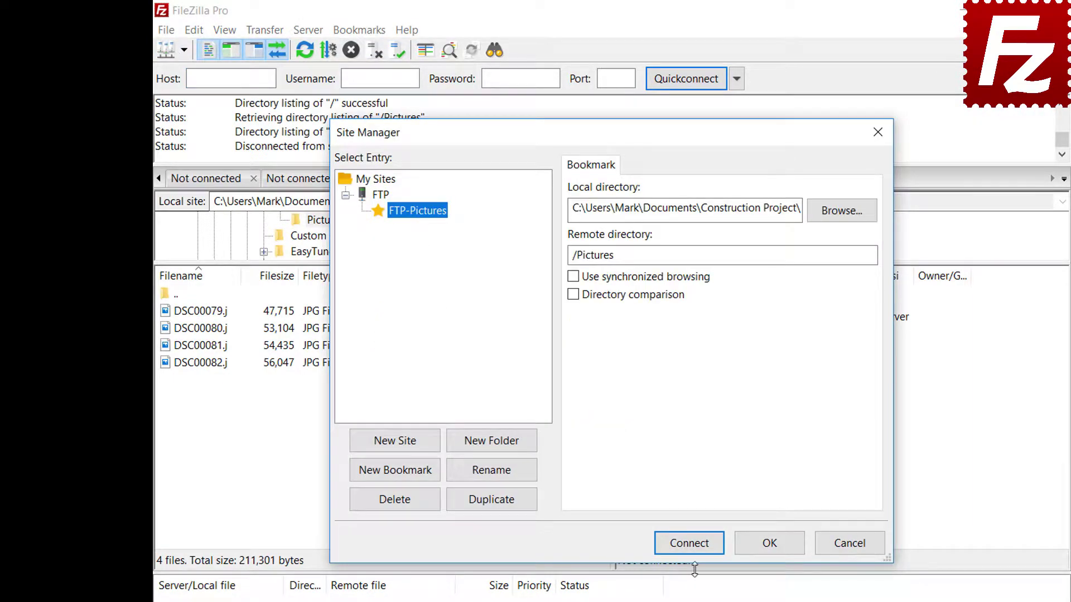
click(697, 546)
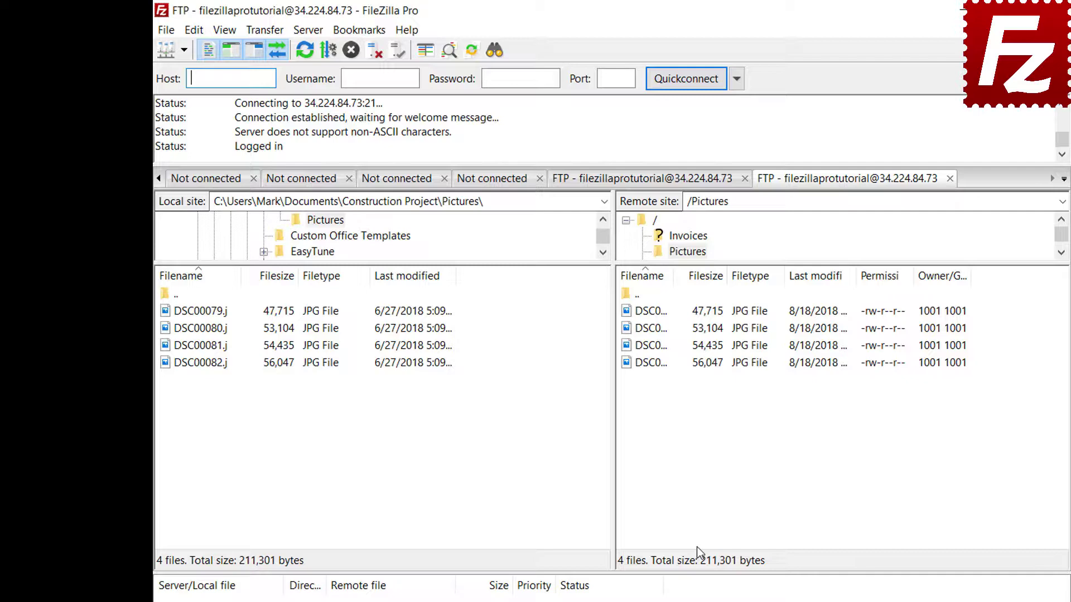
click(367, 32)
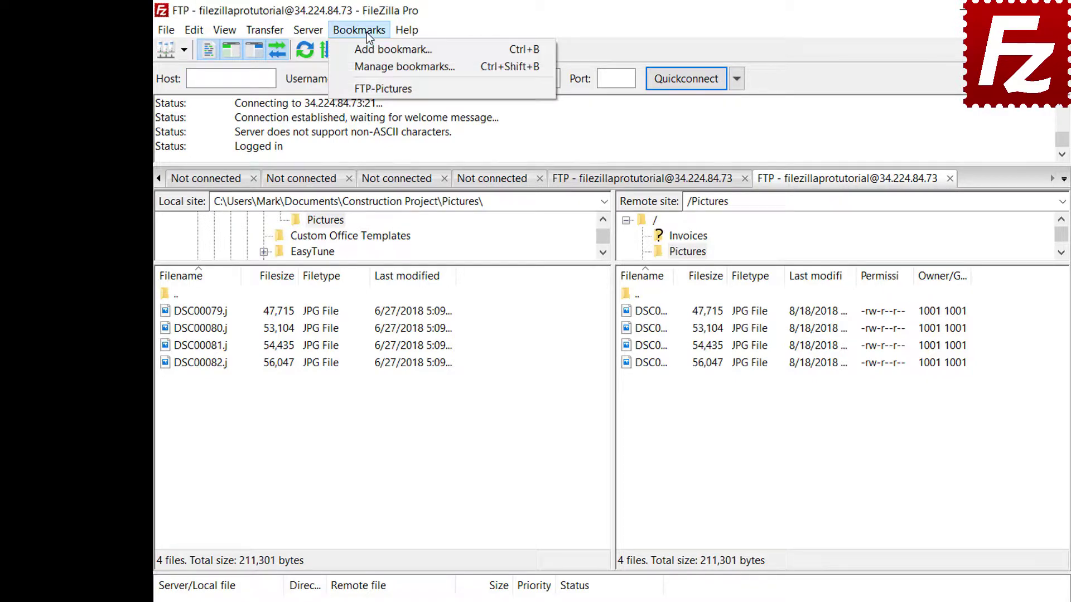
click(369, 61)
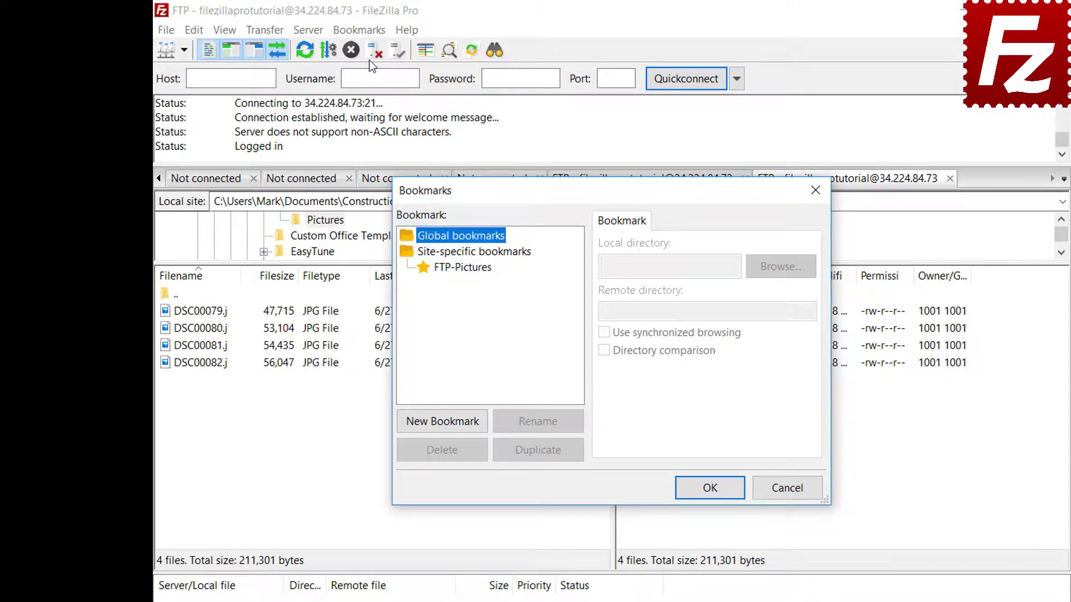
Select the FTP-Pictures site-specific bookmark to view its saved local and remote folders.
click(467, 268)
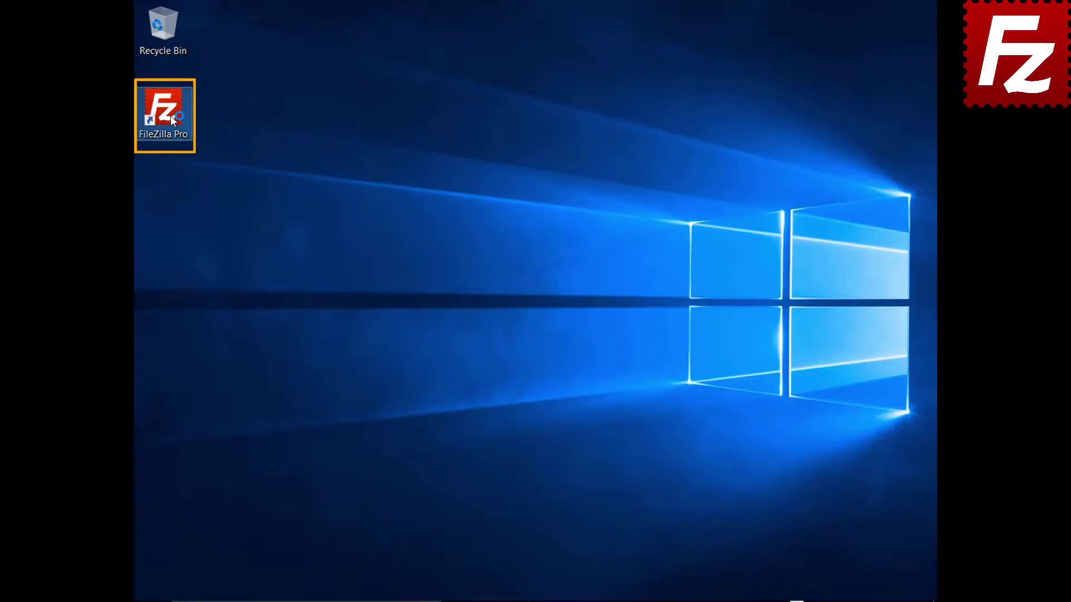
Relaunch FileZilla, connect to the saved Amazon S3 site, and open Settings on the Interface page.
double_click(170, 116)
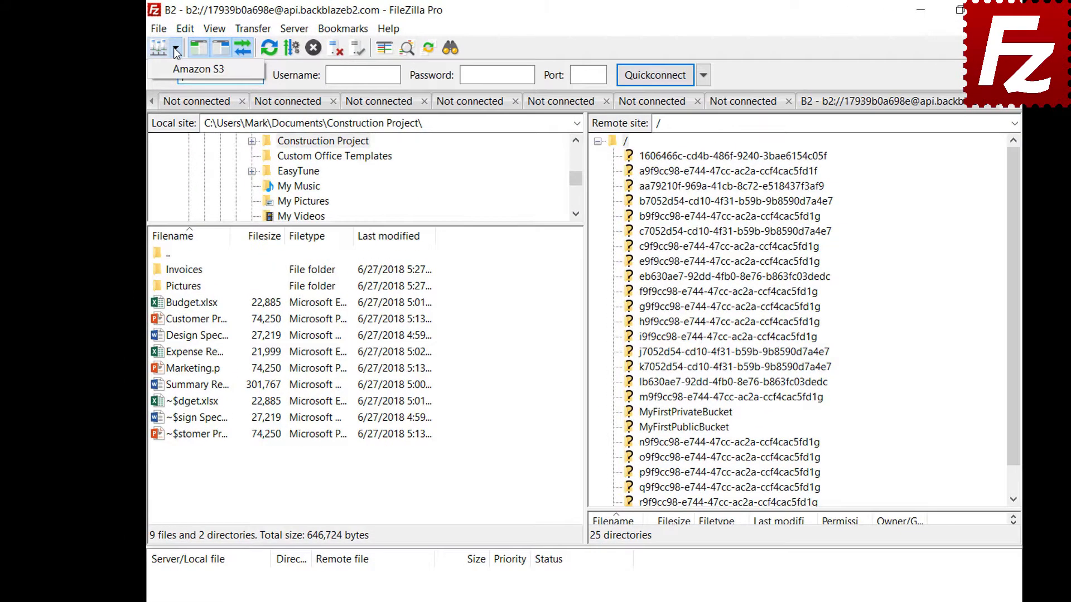
click(175, 48)
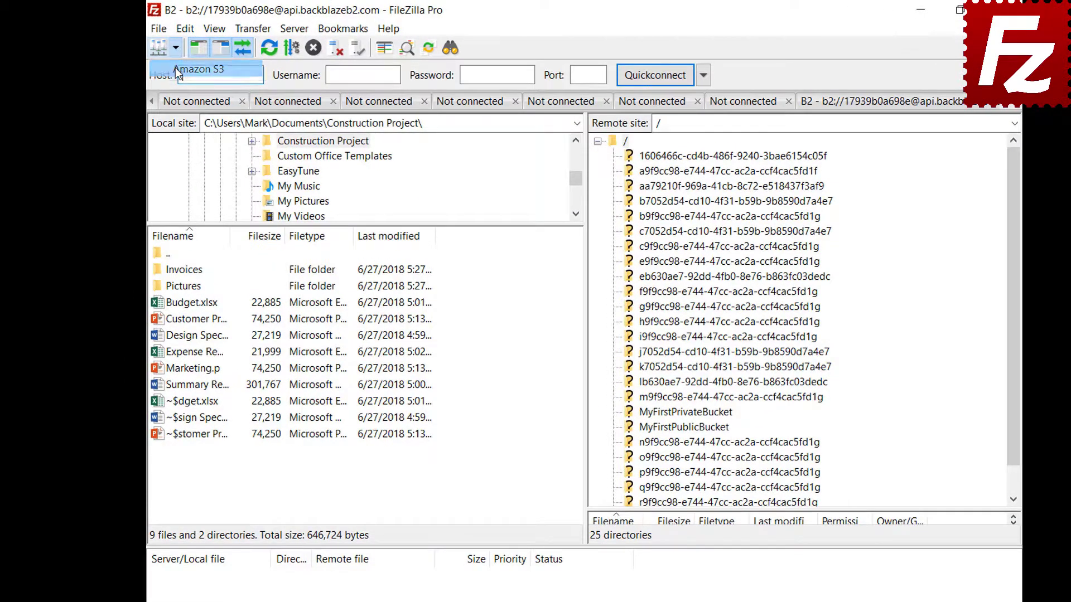
click(175, 68)
click(185, 30)
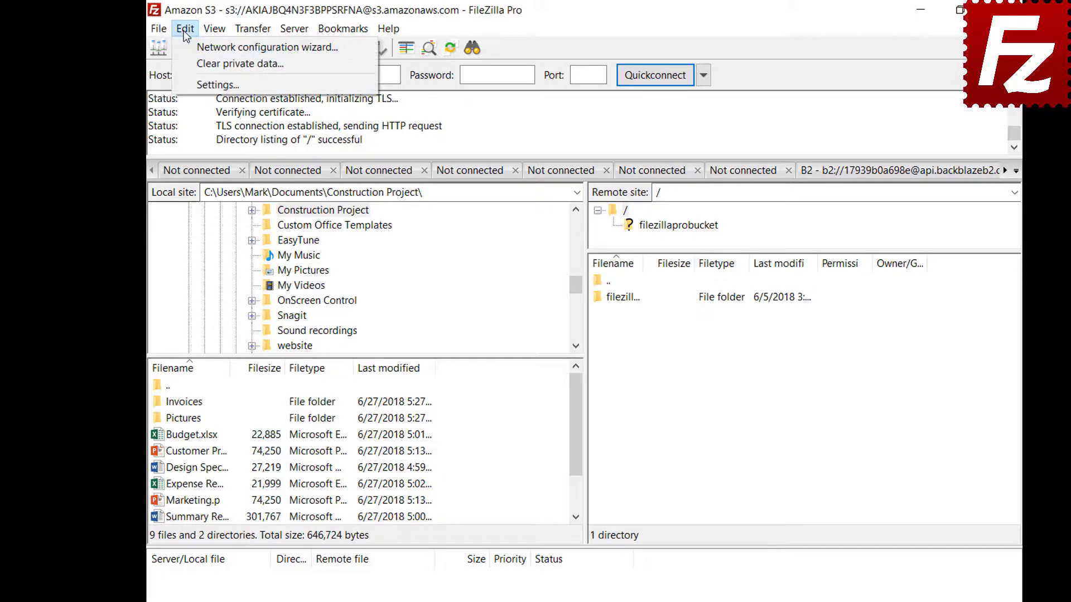
click(188, 86)
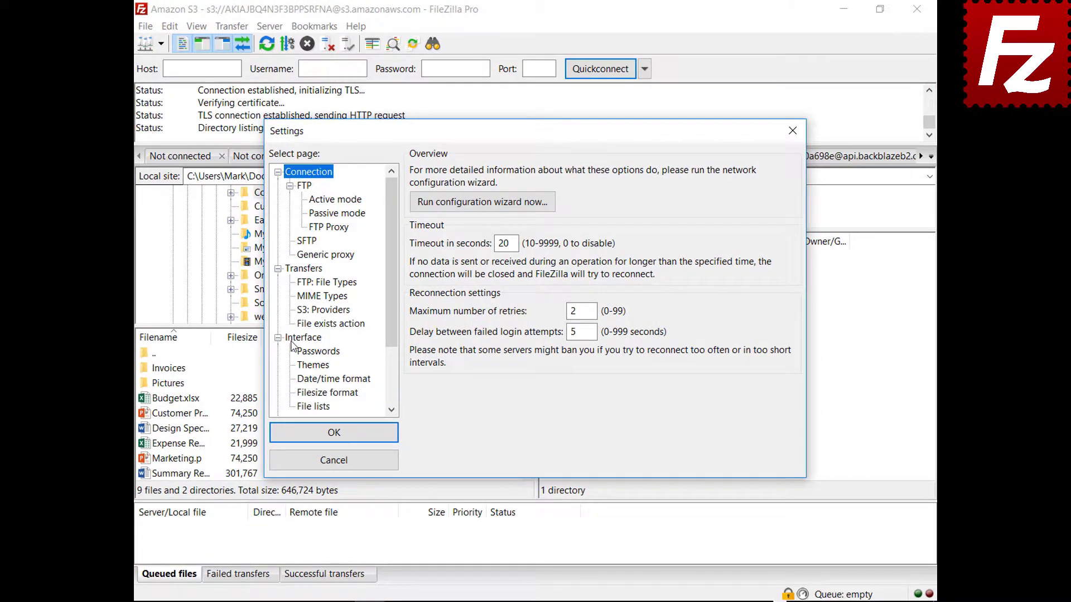
click(319, 370)
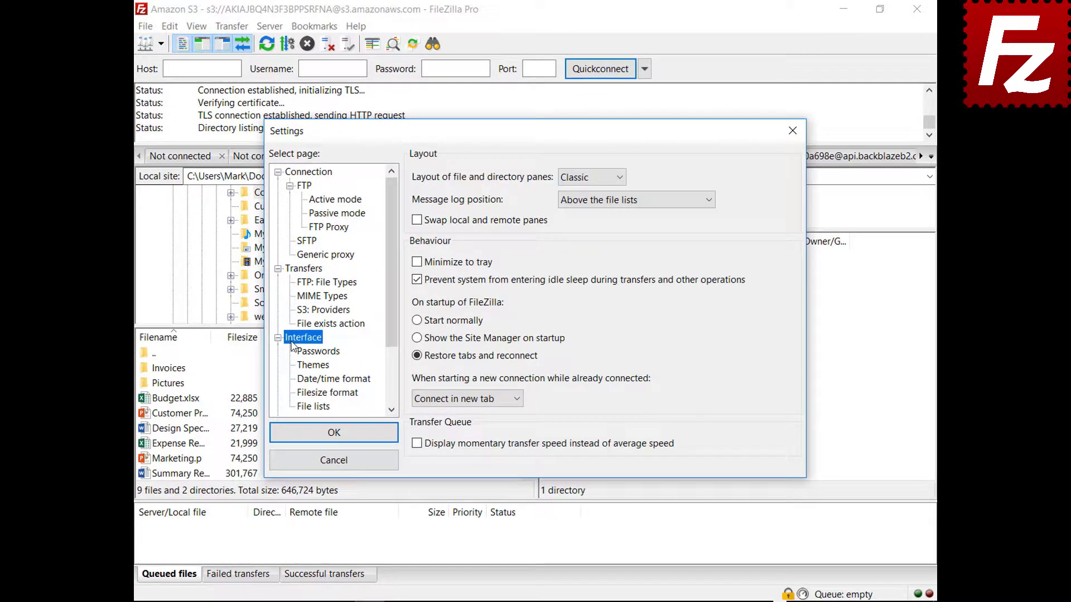
Preview the Explorer and Widescreen pane layouts, moving the Settings window aside to see them.
click(590, 177)
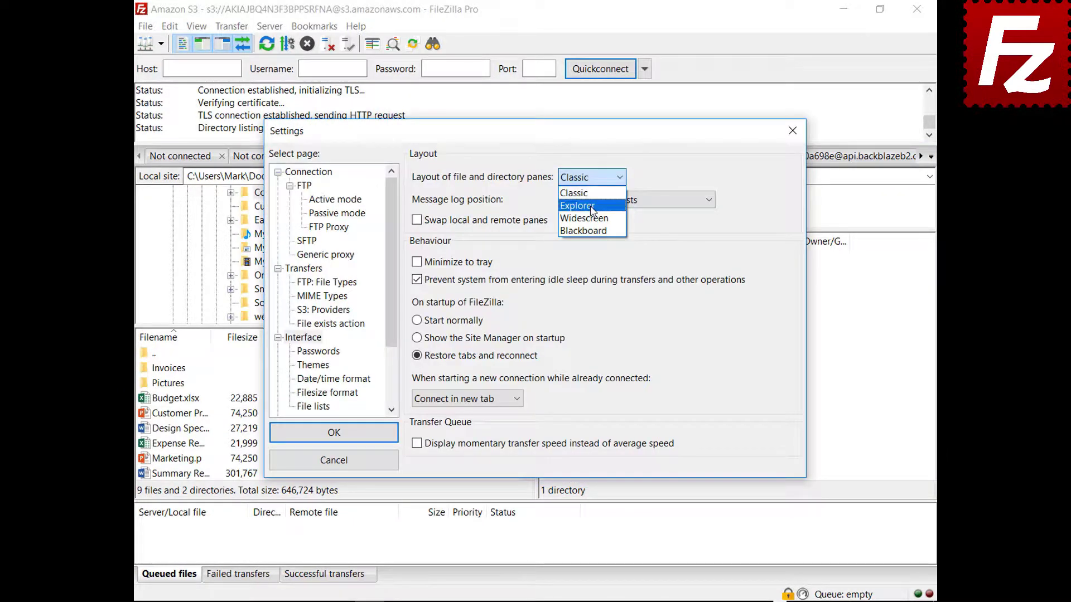
click(590, 198)
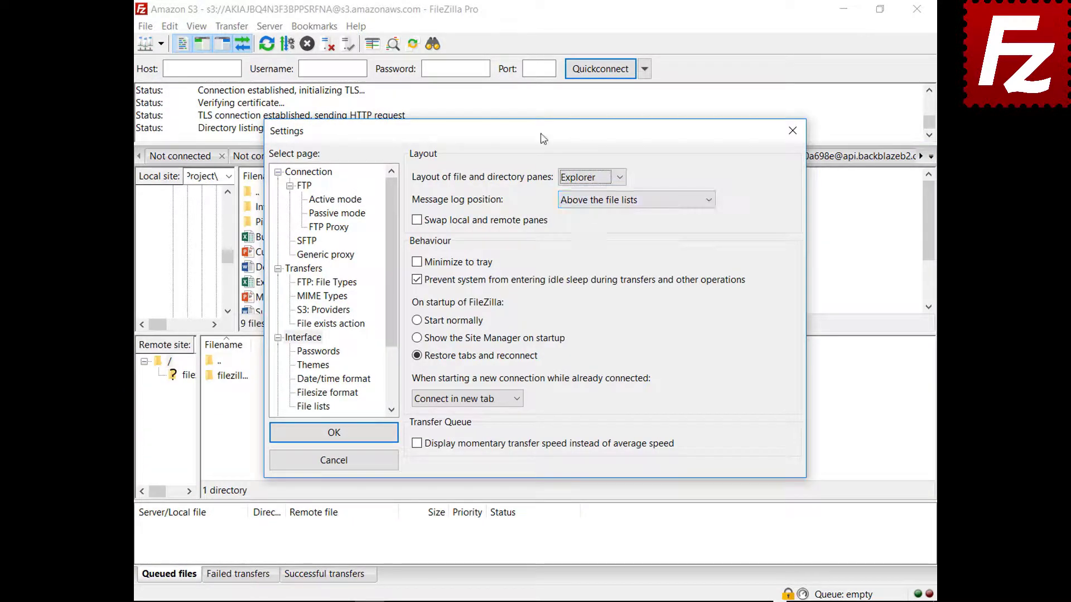
drag(543, 138, 560, 601)
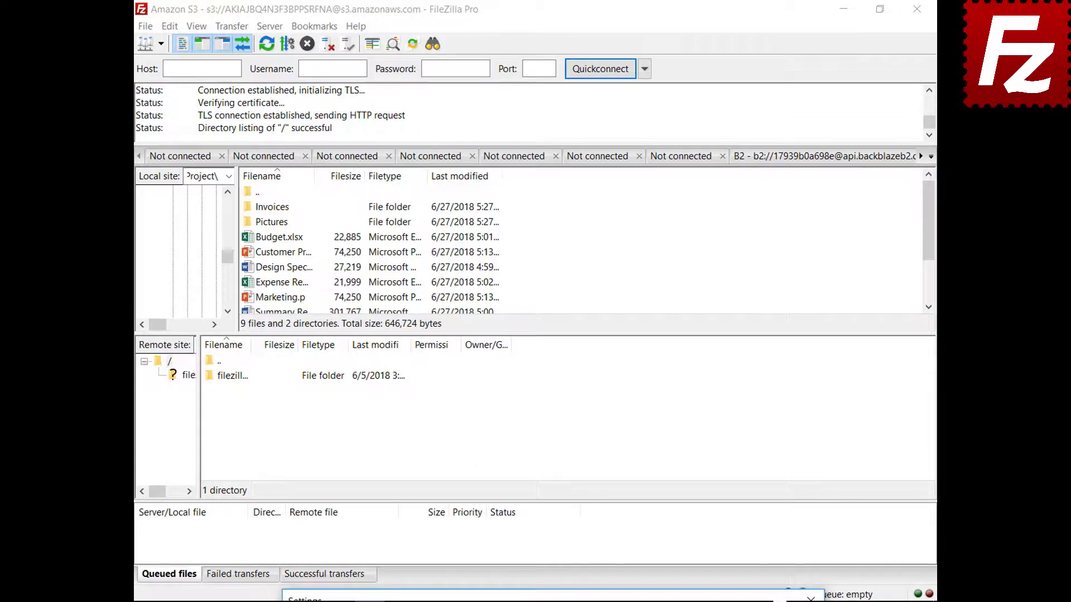
drag(561, 599, 533, 131)
click(580, 178)
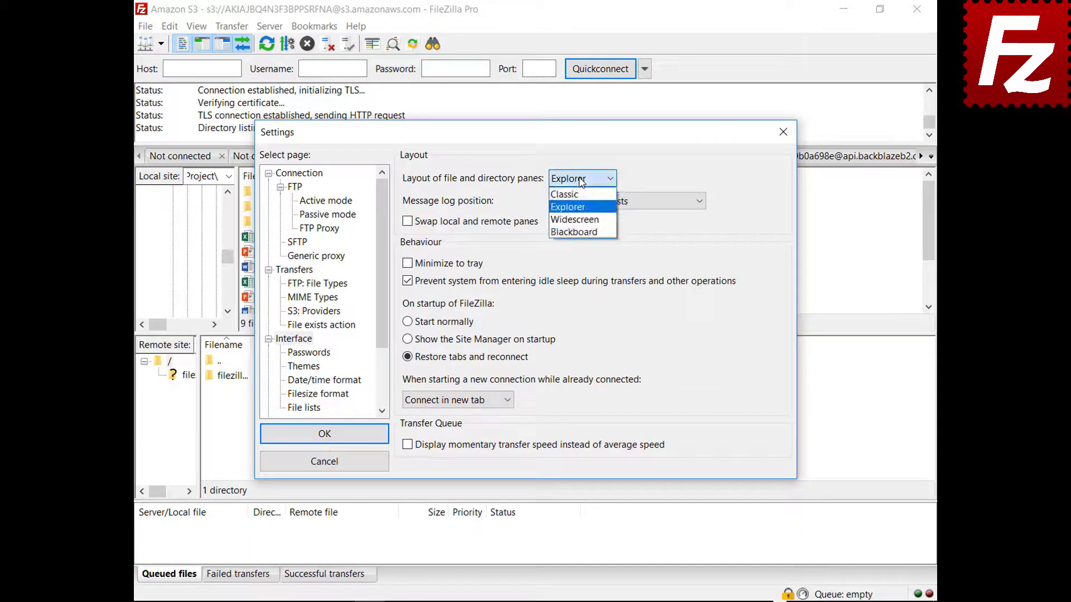
click(575, 219)
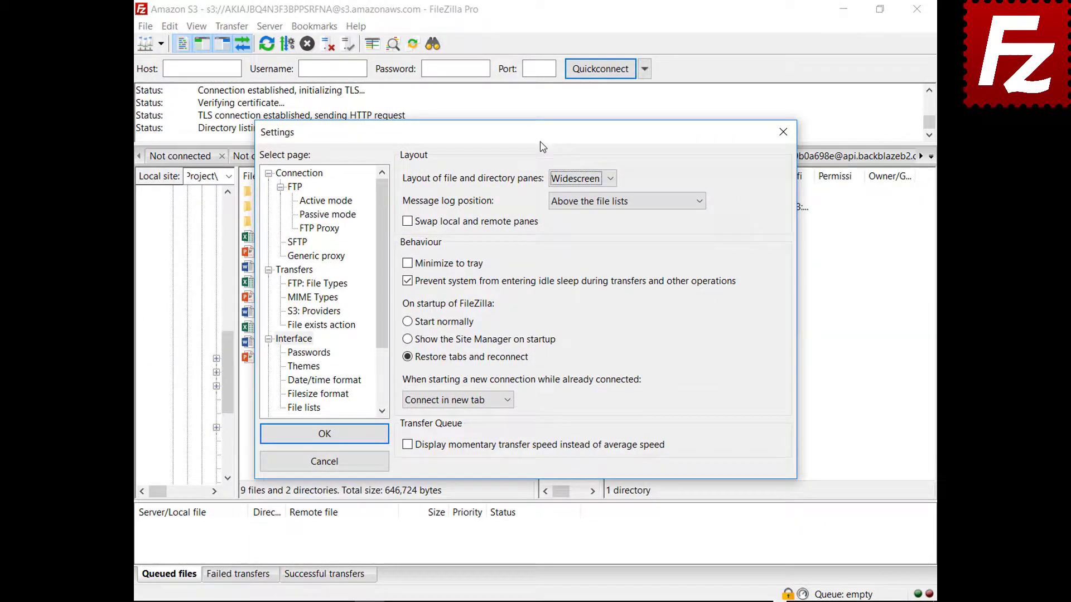
mouse_move(540, 143)
mouse_down()
mouse_move(567, 601)
mouse_move(540, 143)
mouse_up()
Preview the Blackboard pane layout, then restore the Classic layout.
click(575, 190)
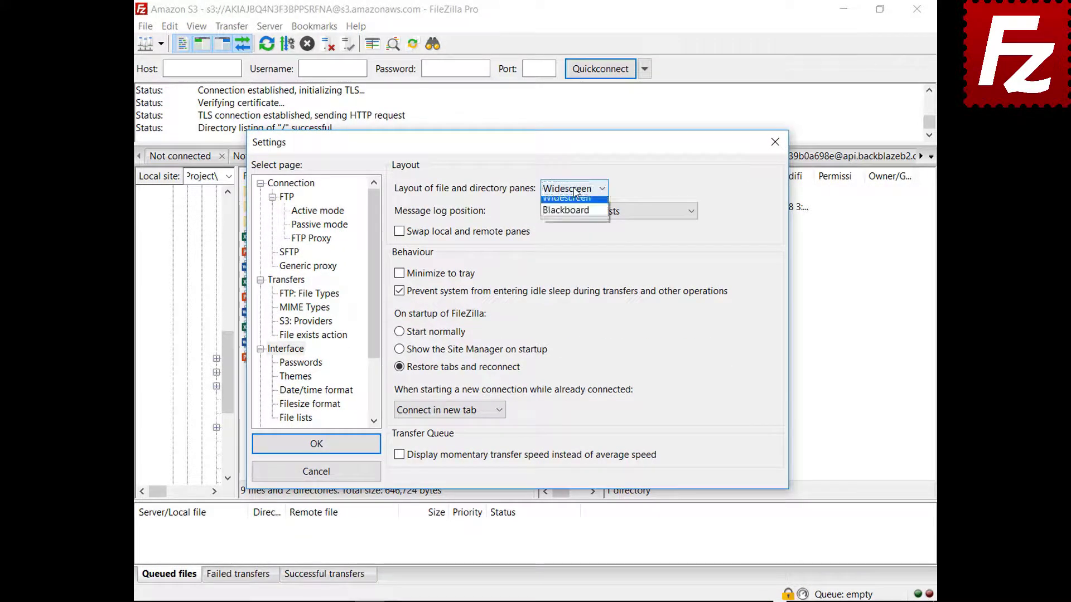
click(573, 250)
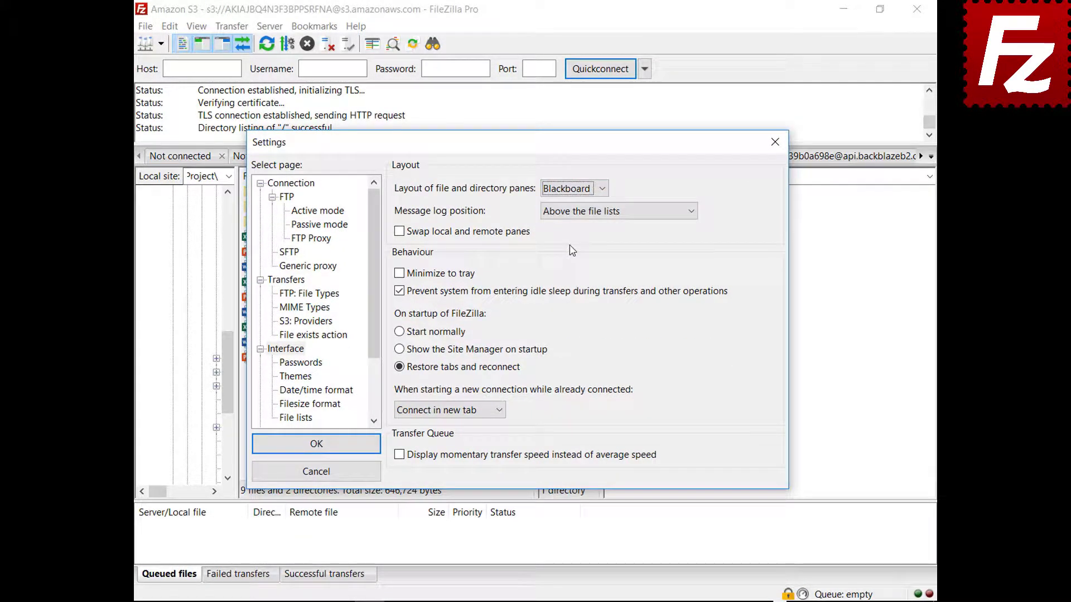
drag(519, 147, 521, 600)
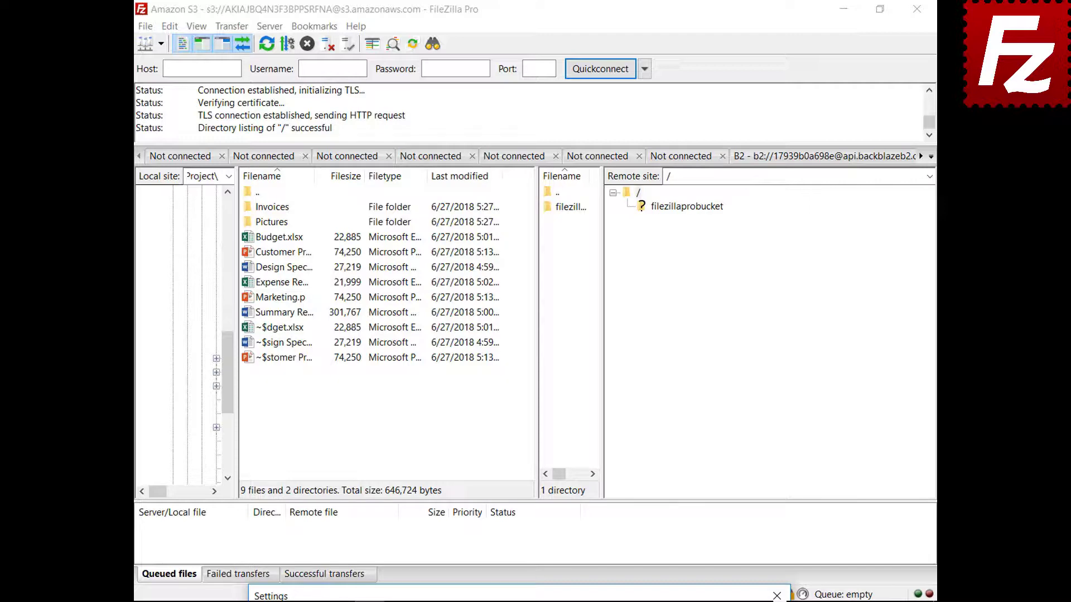
drag(519, 596, 492, 152)
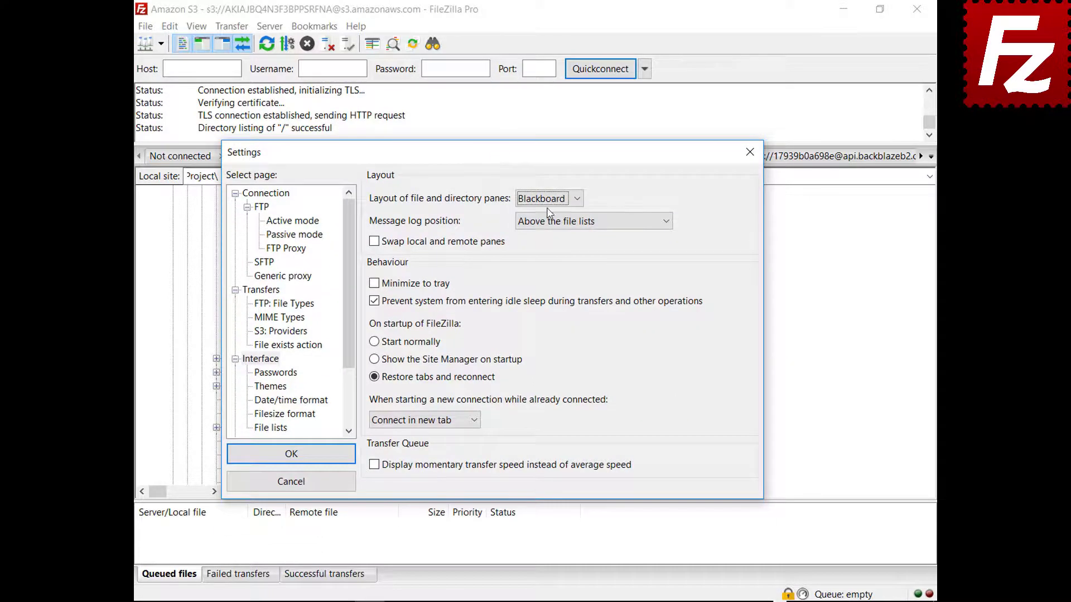
click(547, 201)
click(533, 214)
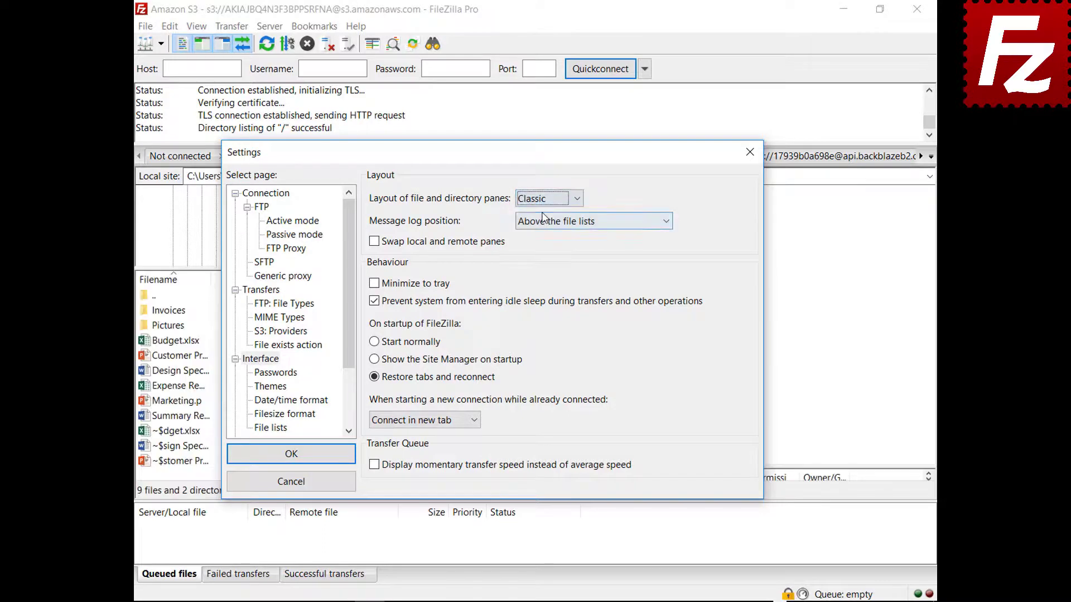
click(575, 224)
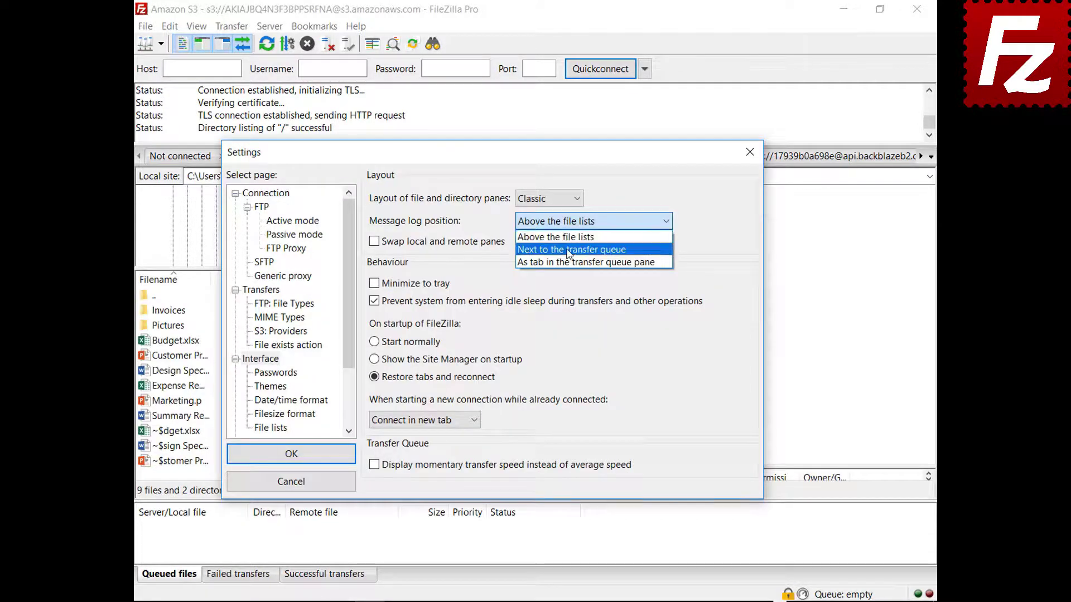
Show the message log as a tab in the transfer queue pane and enable Minimize to tray.
click(571, 249)
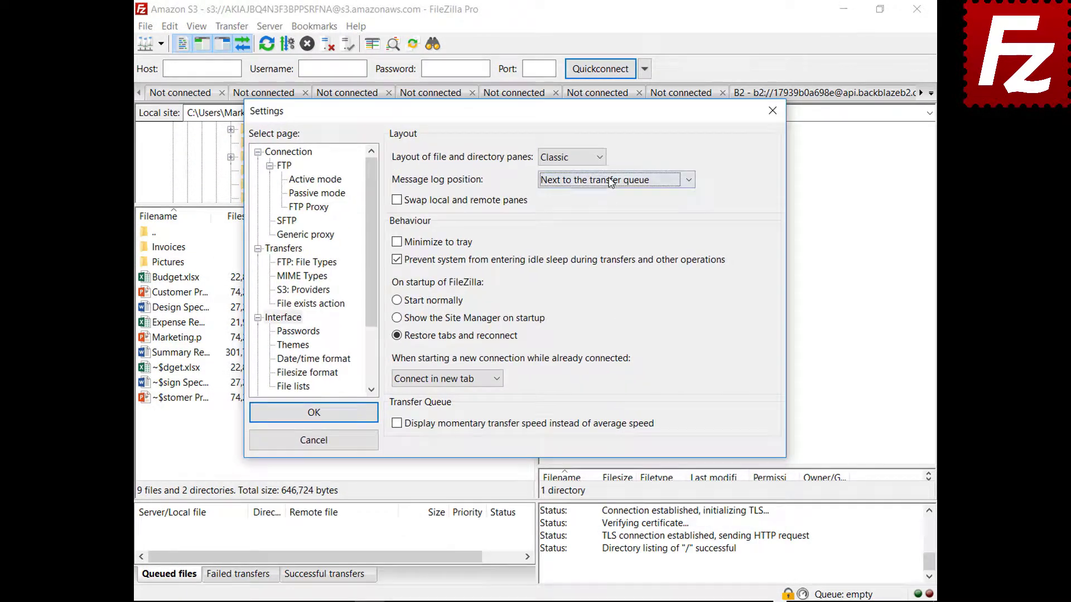
click(611, 180)
click(607, 221)
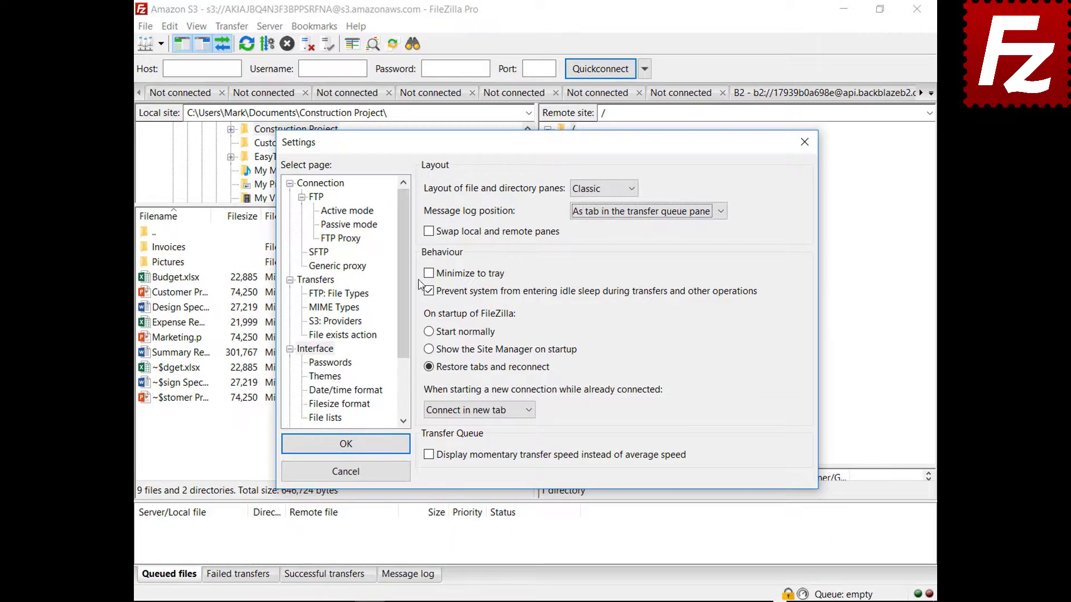
click(429, 274)
click(429, 274)
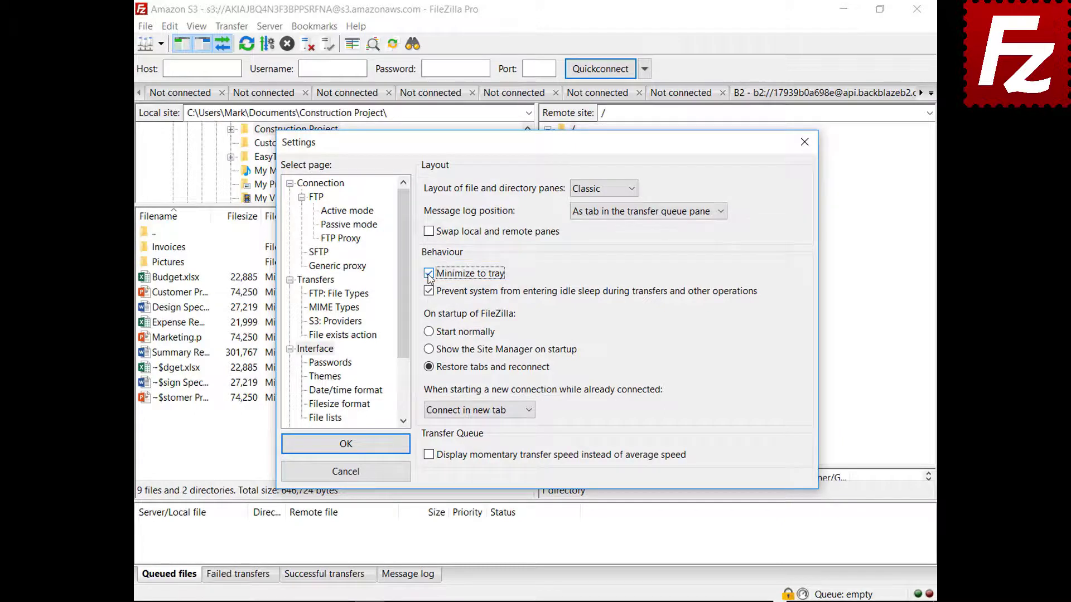
click(346, 444)
Minimize FileZilla to the system tray and restore it from its tray icon.
click(843, 9)
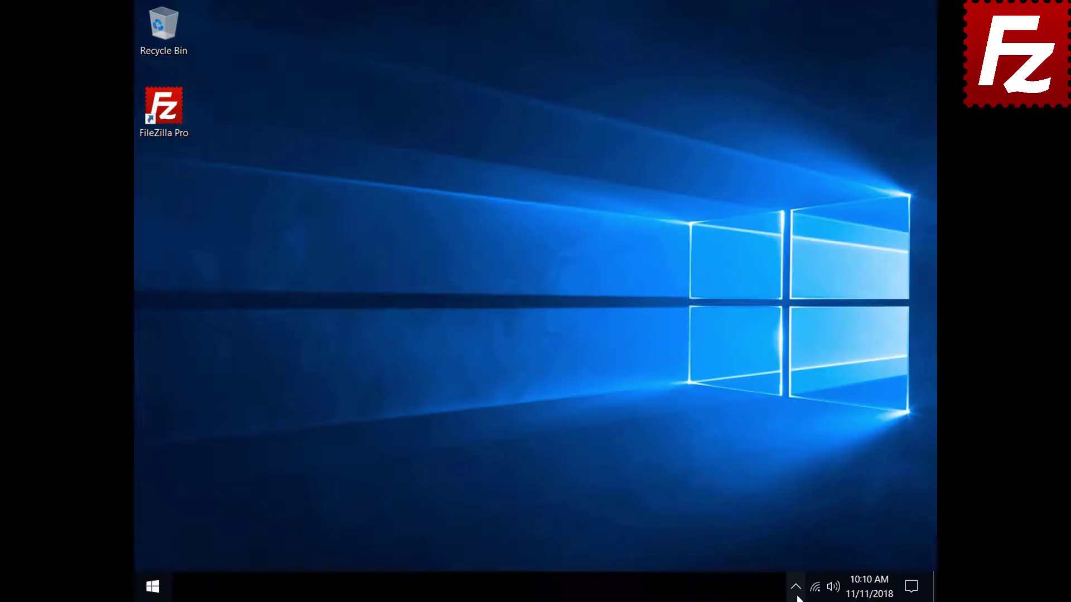
click(797, 597)
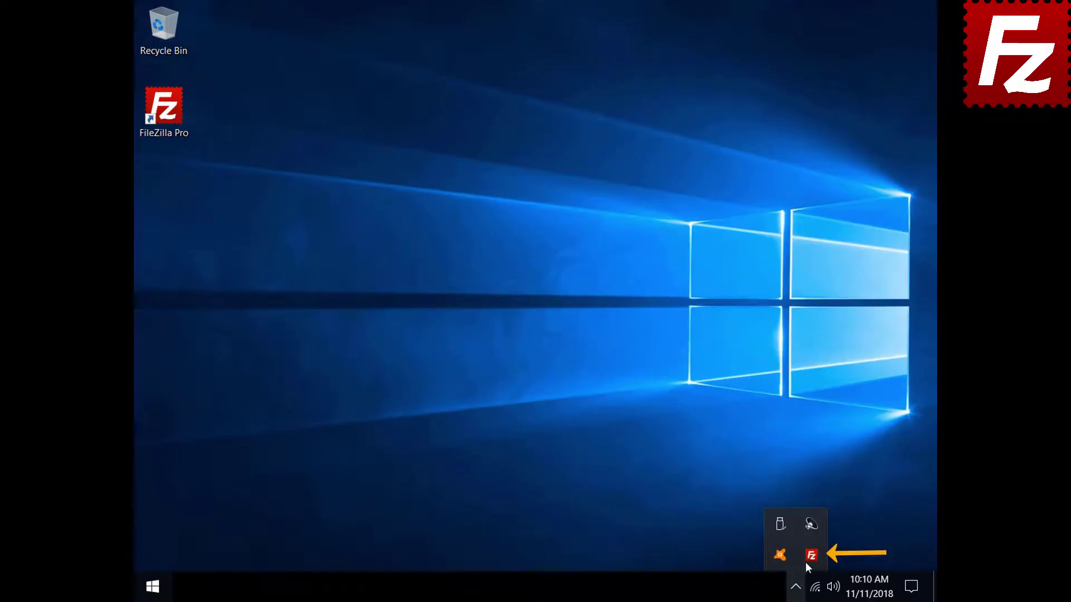
click(810, 556)
Set 'When starting a new connection while already connected' to 'Connect in current tab'.
click(170, 26)
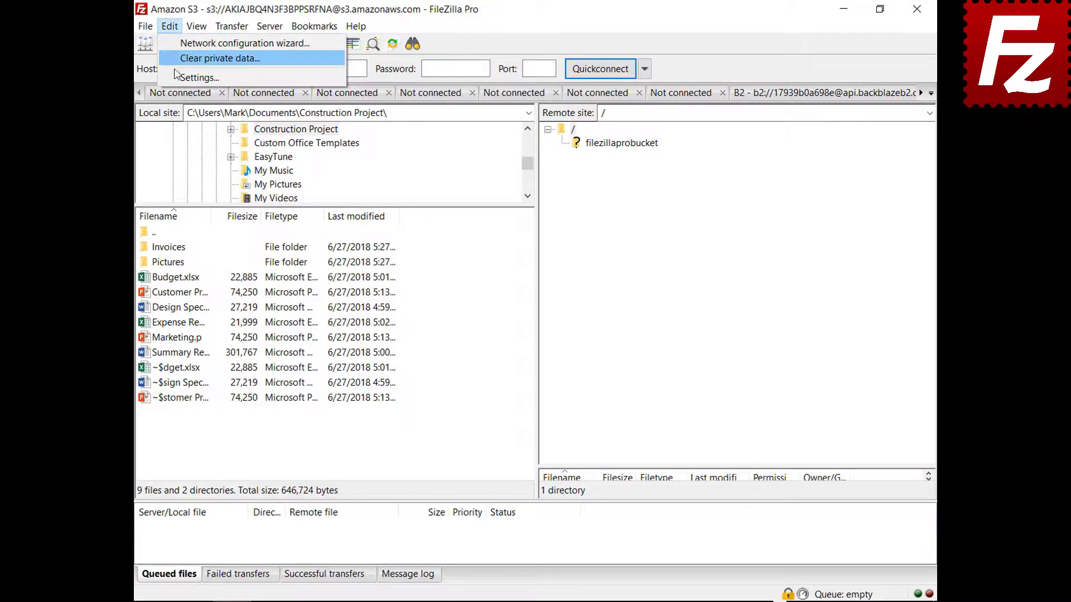
click(195, 78)
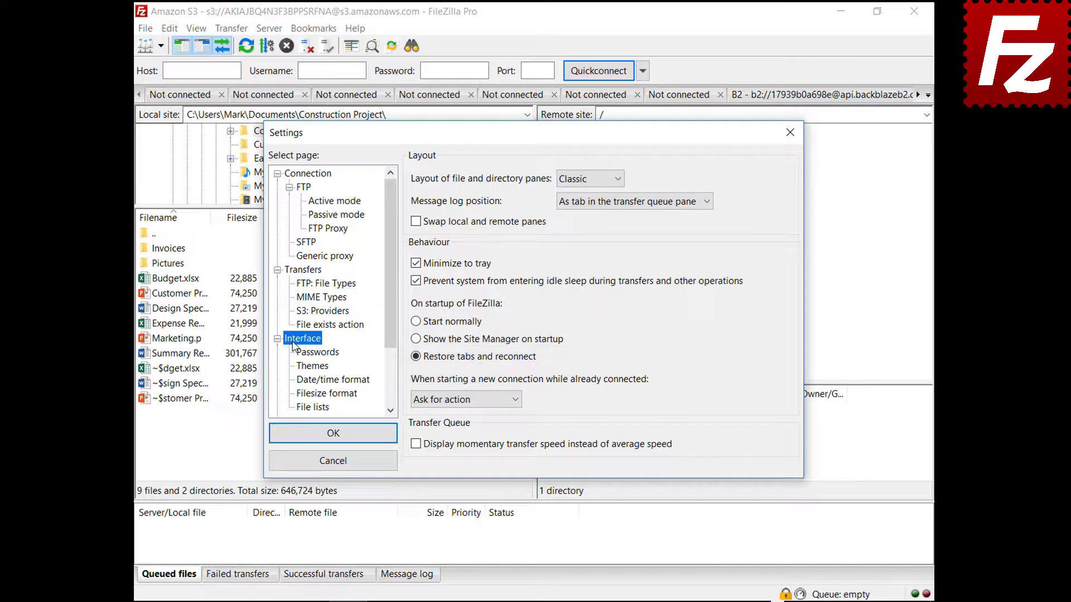
click(461, 400)
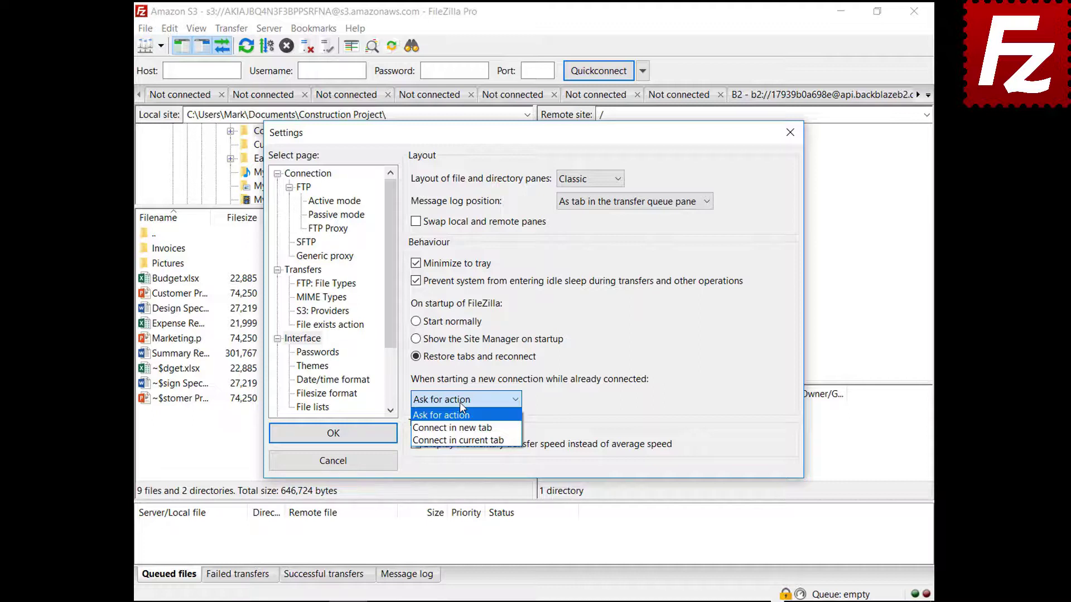
click(460, 428)
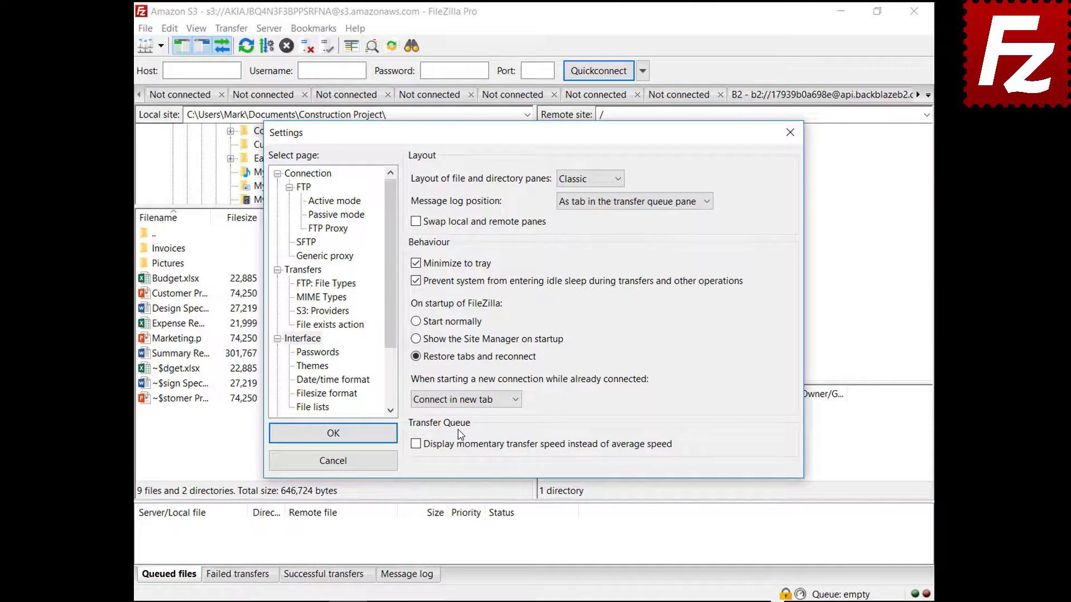
click(465, 402)
click(471, 443)
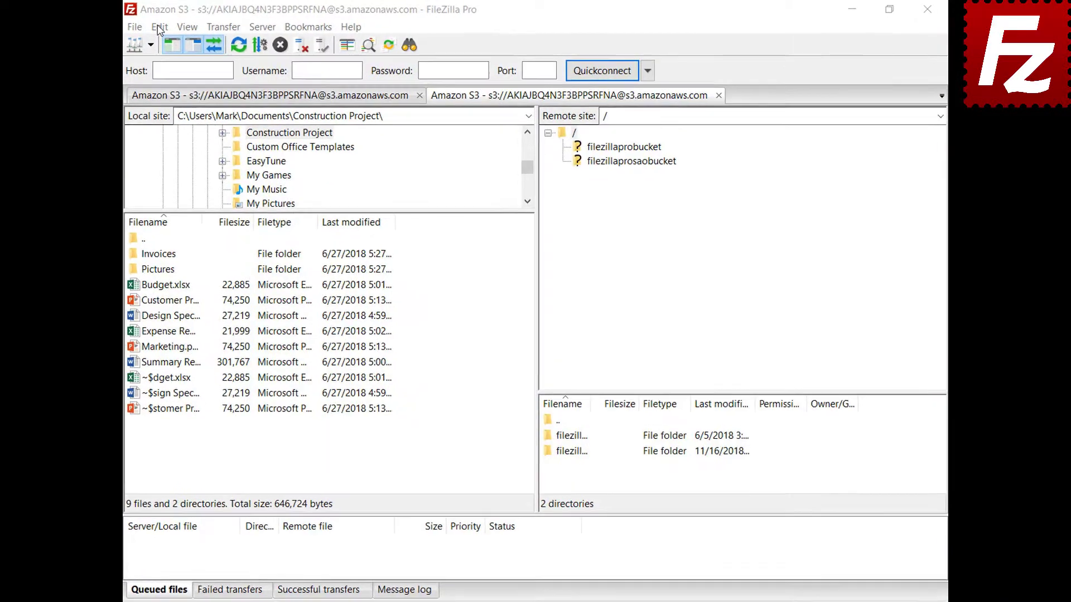
click(170, 28)
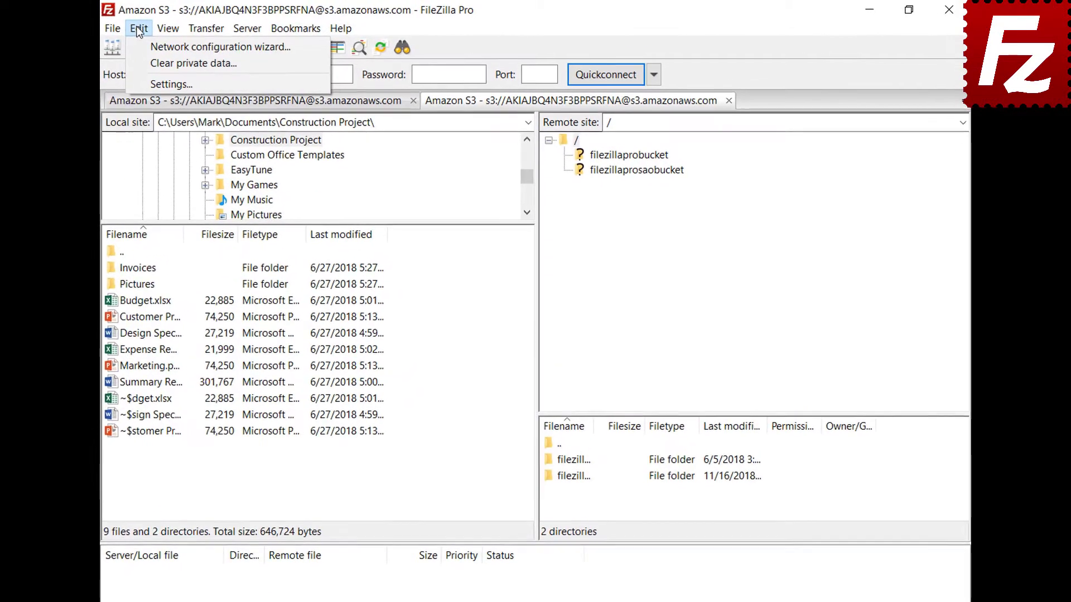
Under Date/time format, choose Custom with %B %d %Y for dates and %H:%M:%S for times.
click(146, 85)
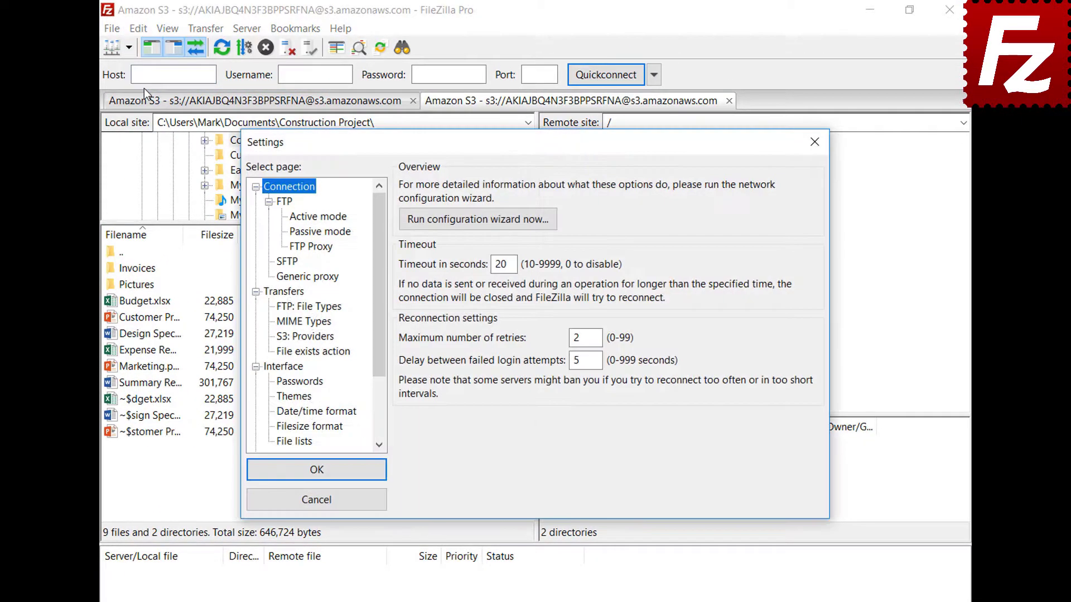
click(282, 414)
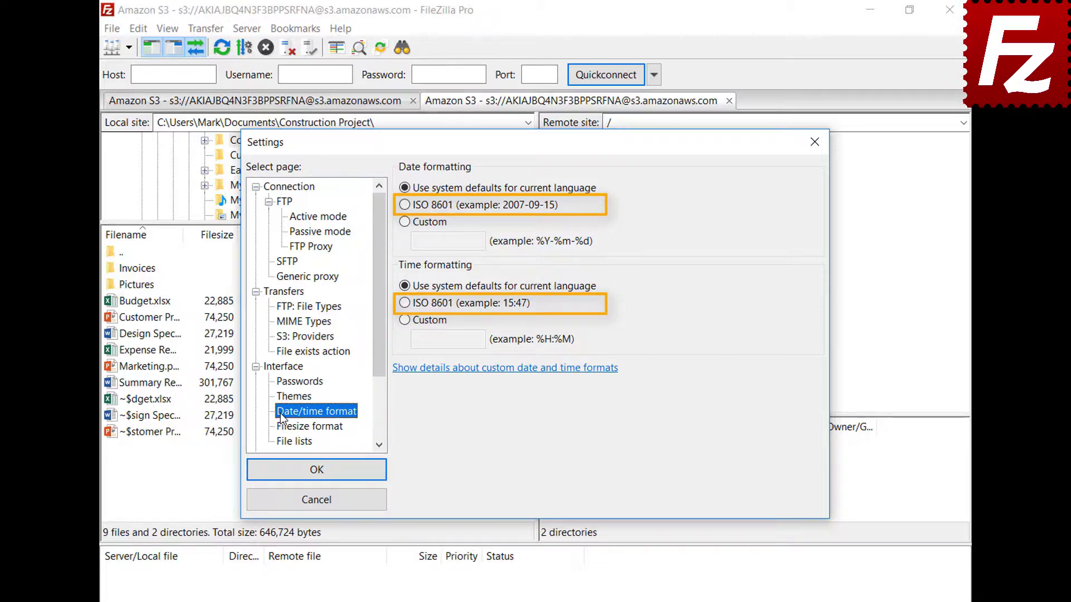
click(406, 224)
click(474, 242)
text(%B %d %Y)
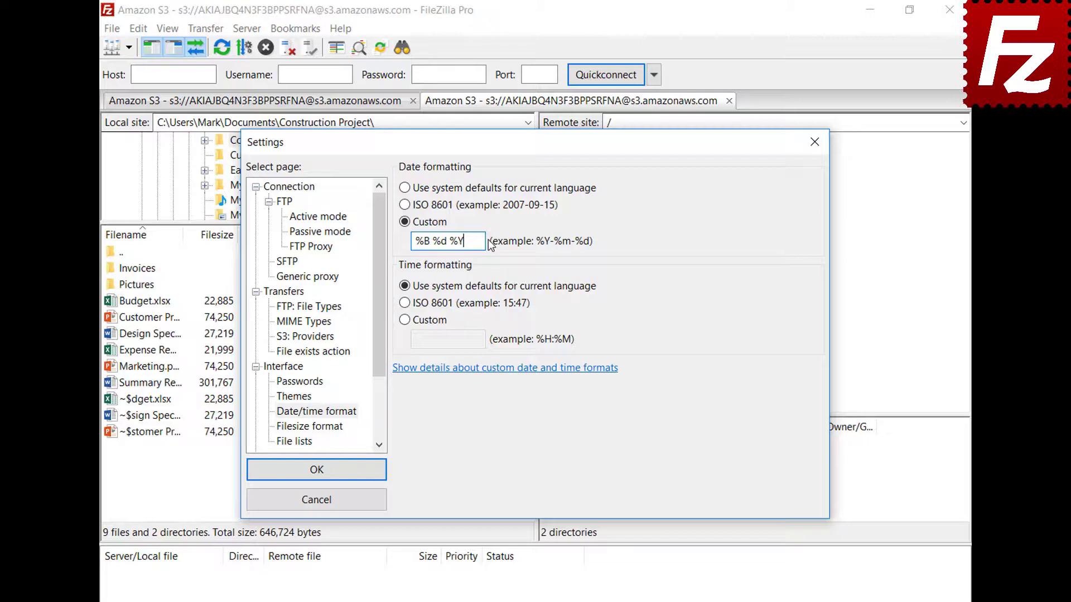
click(405, 320)
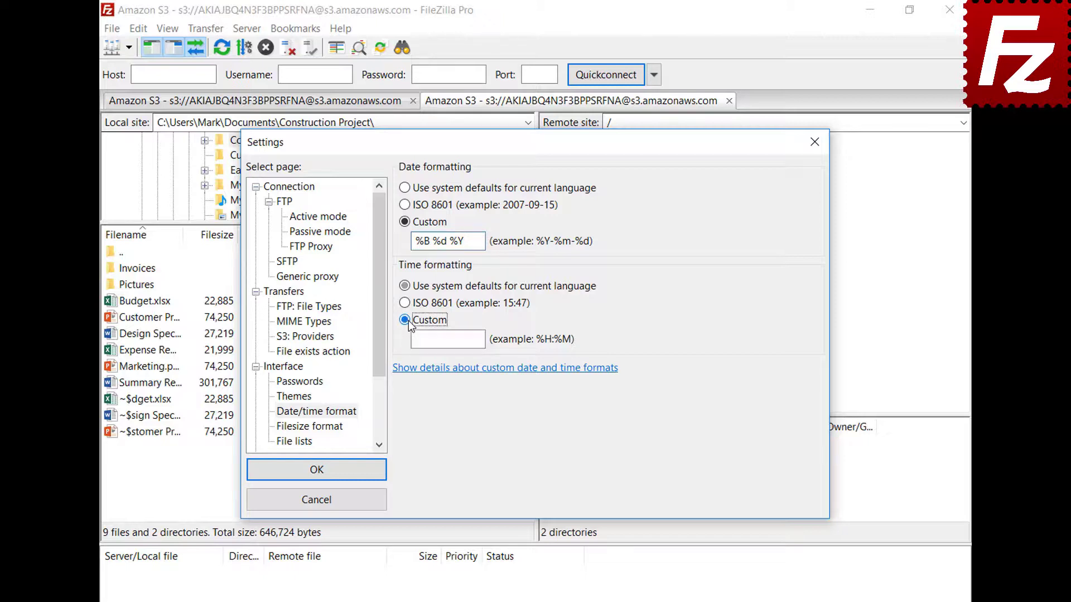
click(481, 340)
text(%H:%M:%S)
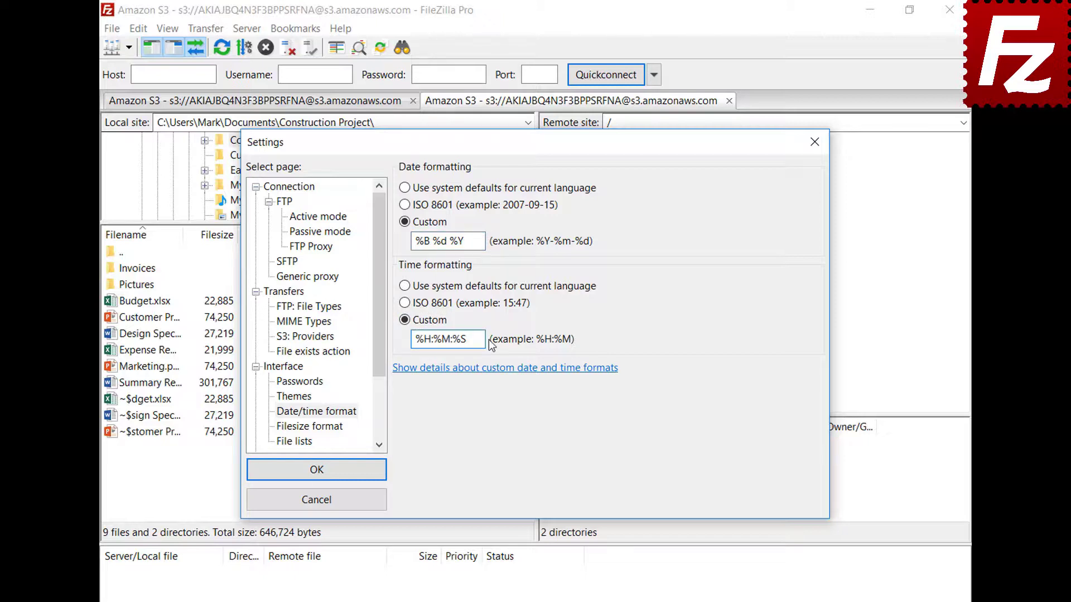
click(316, 469)
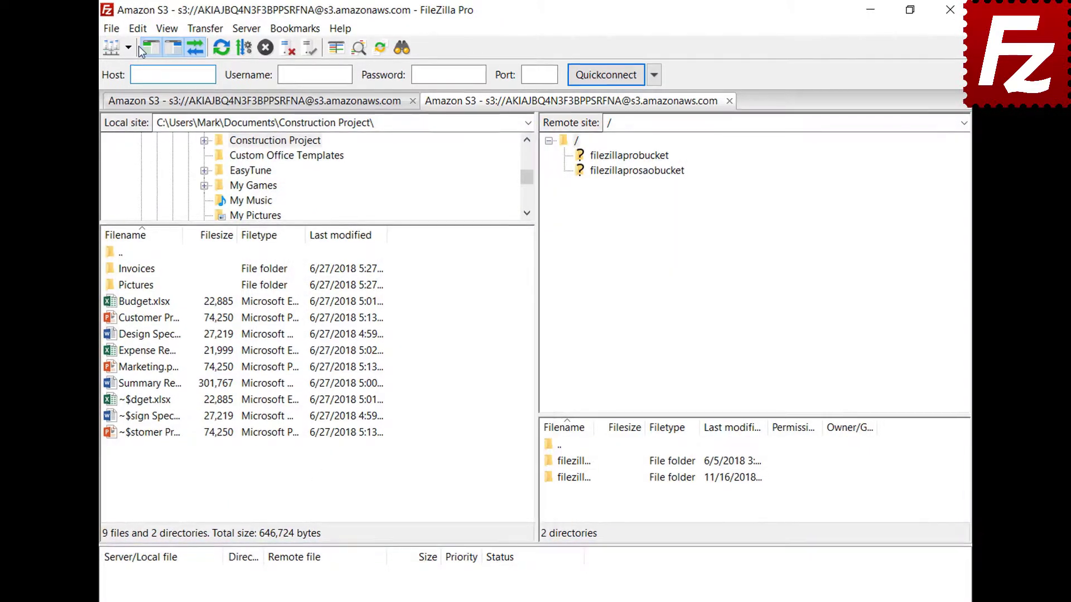
In Filesize format, keep thousands separators on, choose decimal SI prefixes, and set 2 decimal places.
click(138, 29)
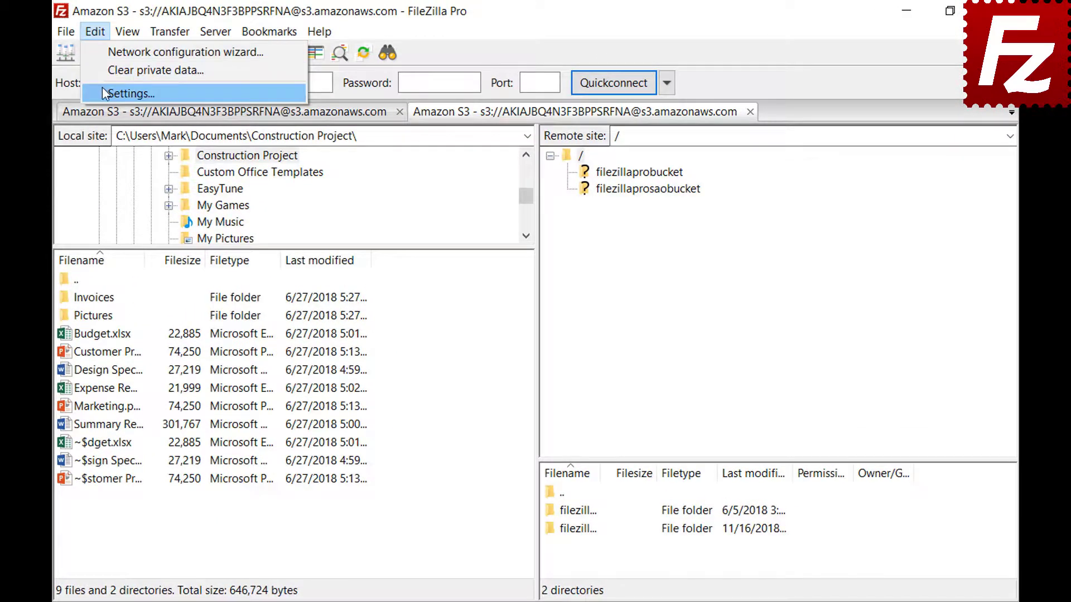
click(103, 90)
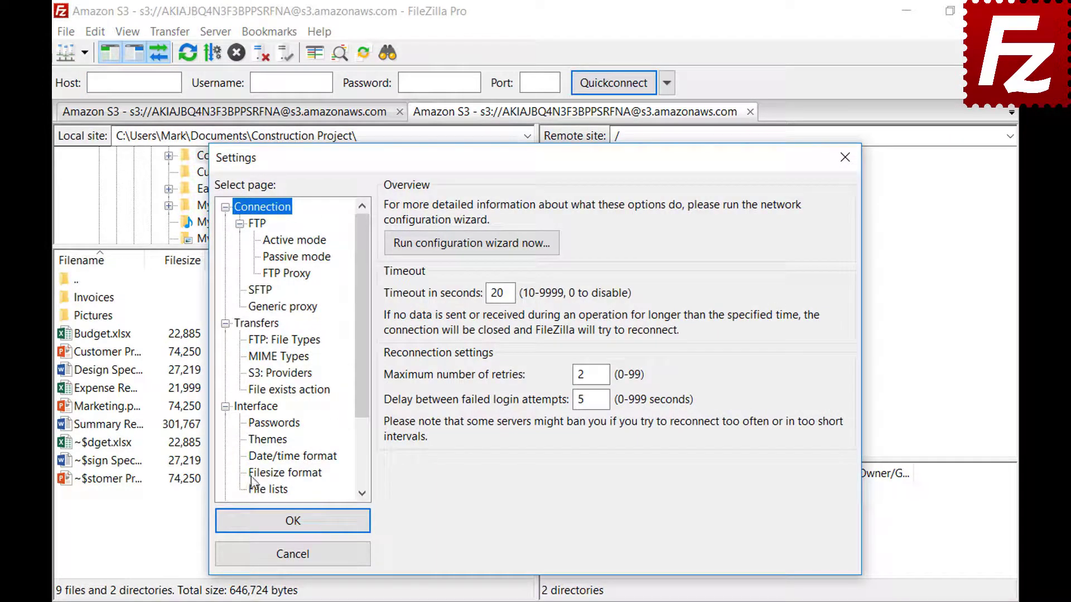
click(252, 478)
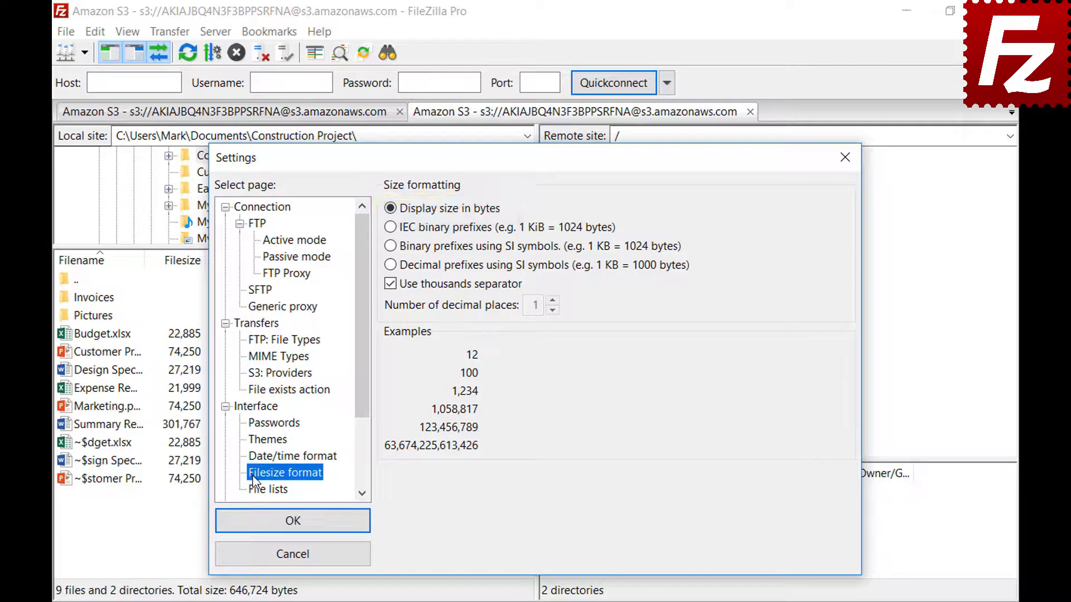
click(390, 284)
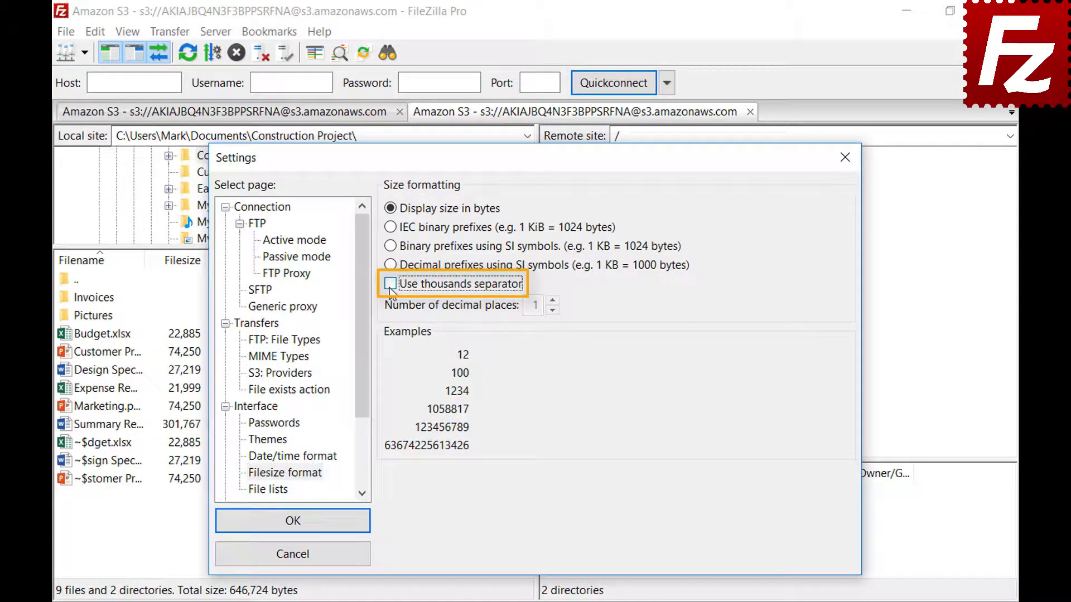
click(390, 288)
click(391, 229)
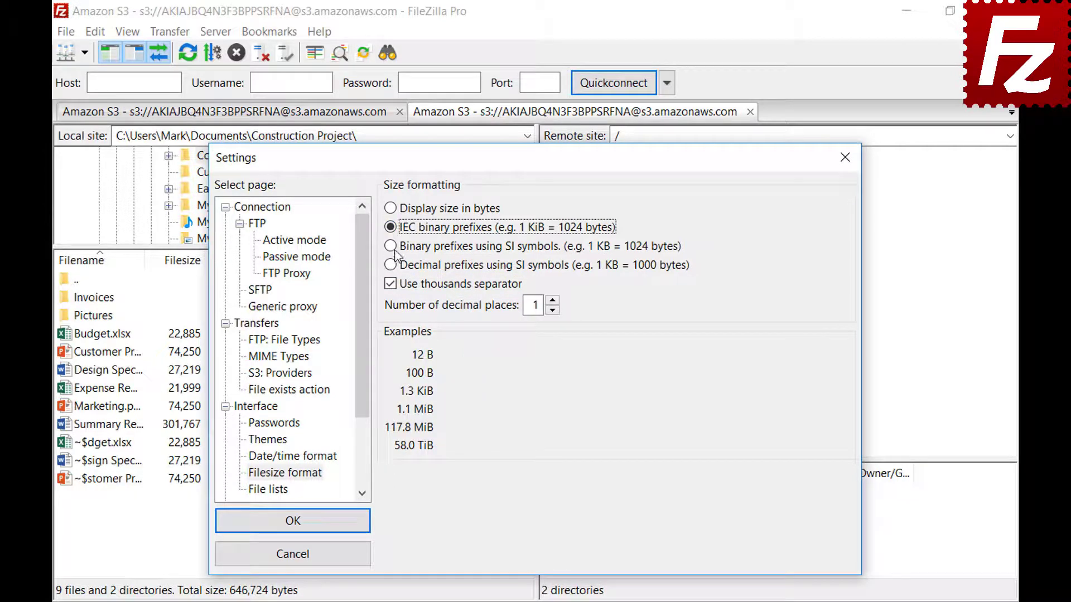
click(393, 248)
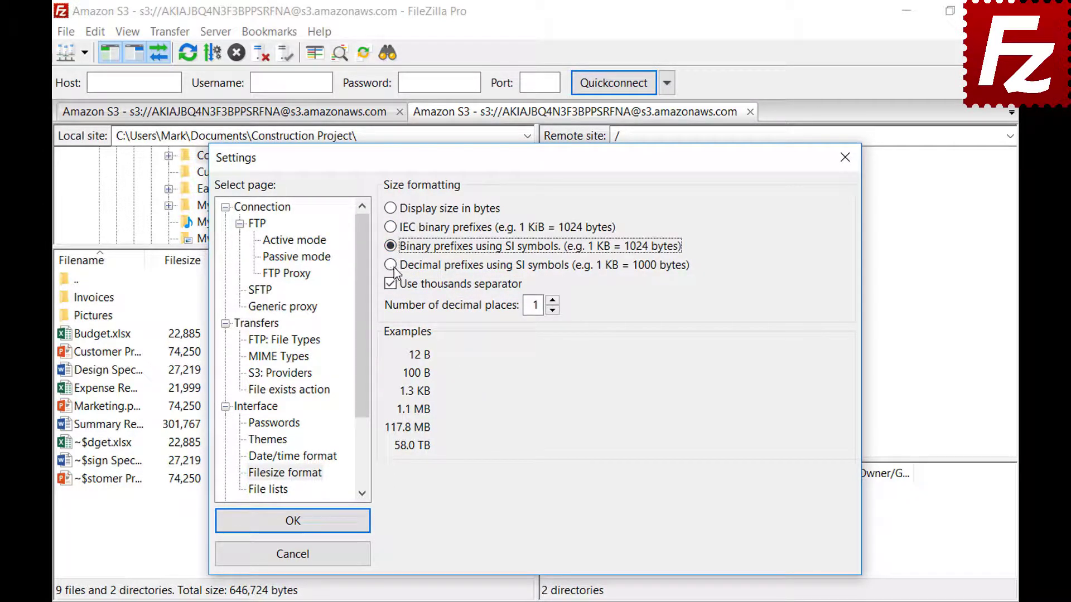
click(394, 267)
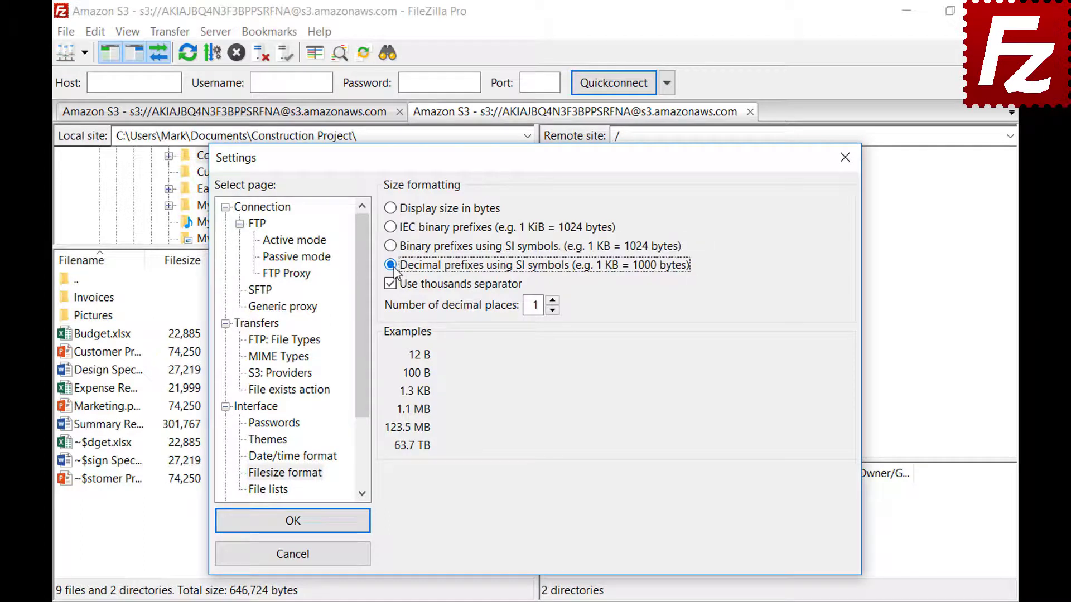
click(553, 302)
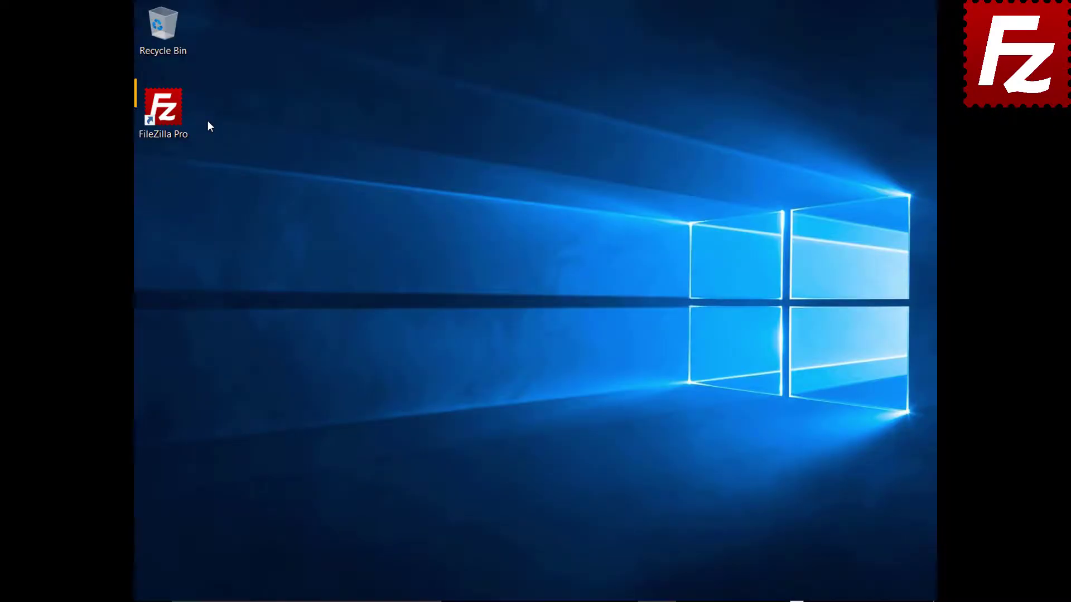
Launch FileZilla Pro and export the sites, settings, transfer queue and filters.
double_click(169, 116)
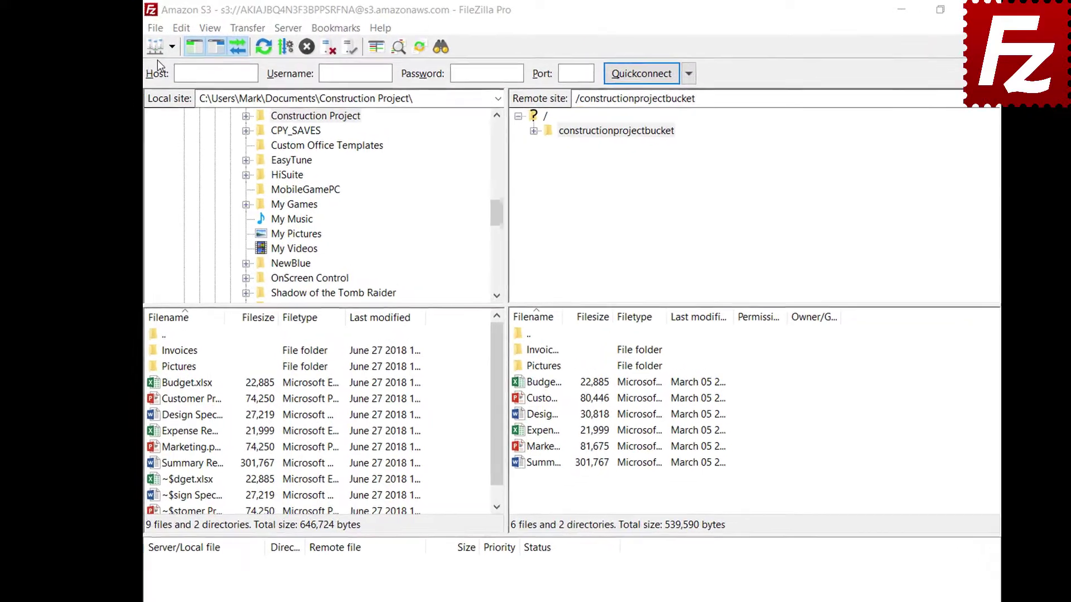
click(147, 28)
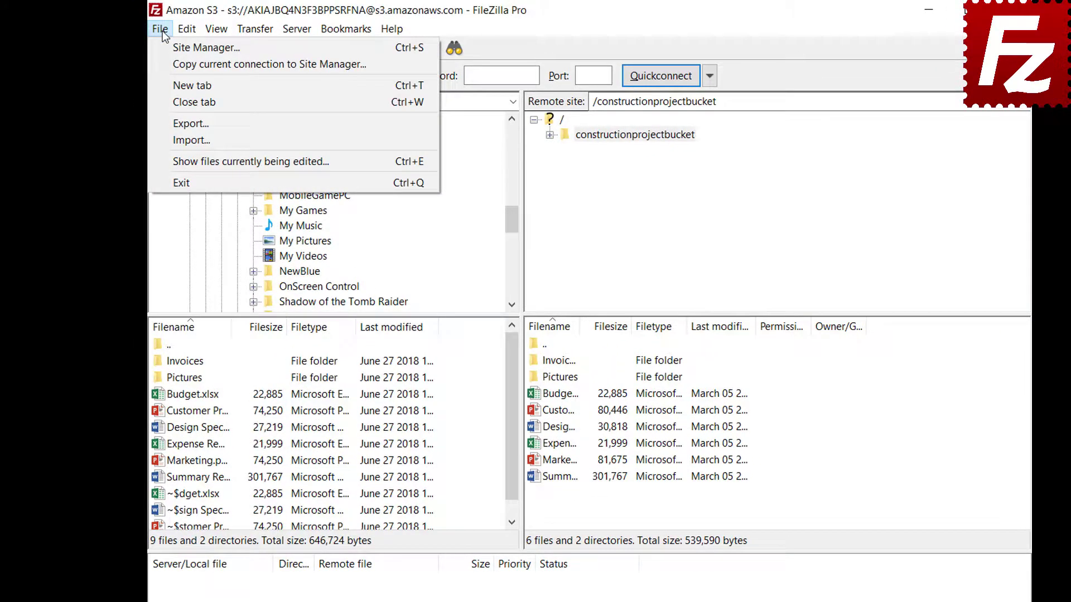
click(171, 124)
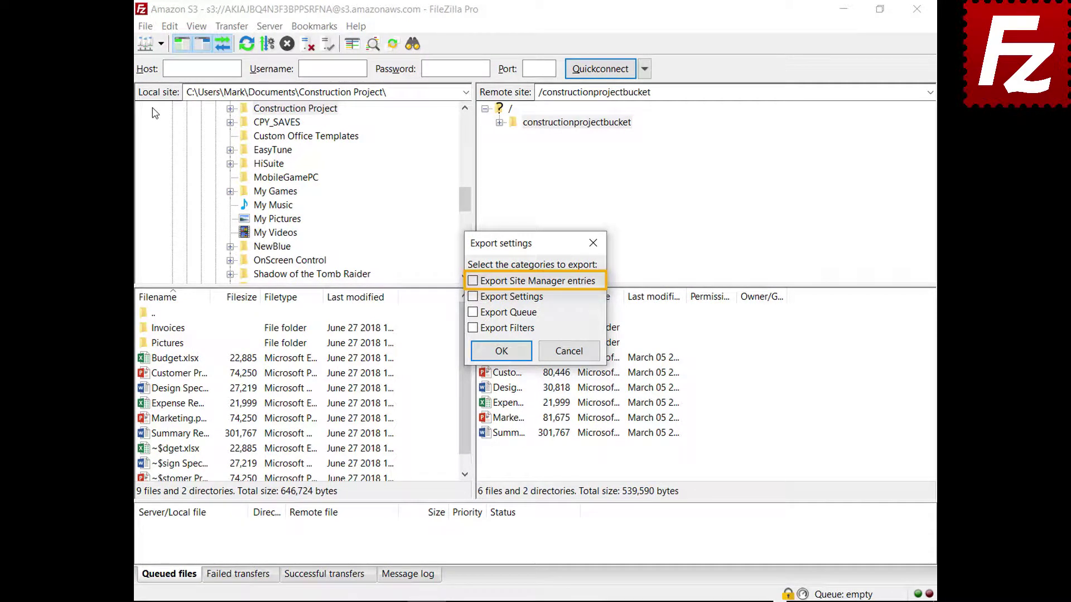
click(472, 283)
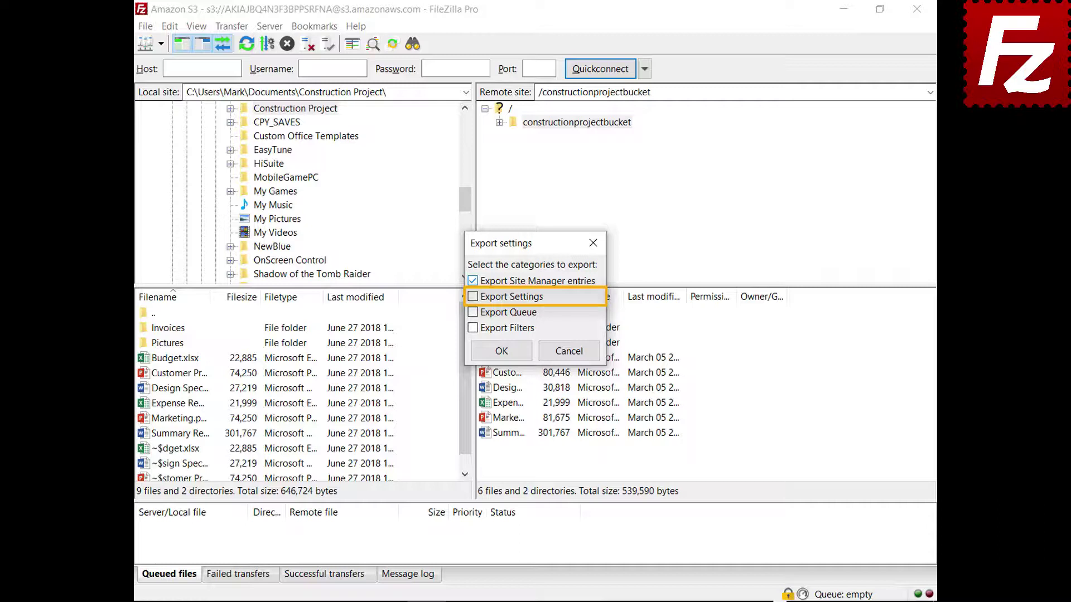
click(473, 297)
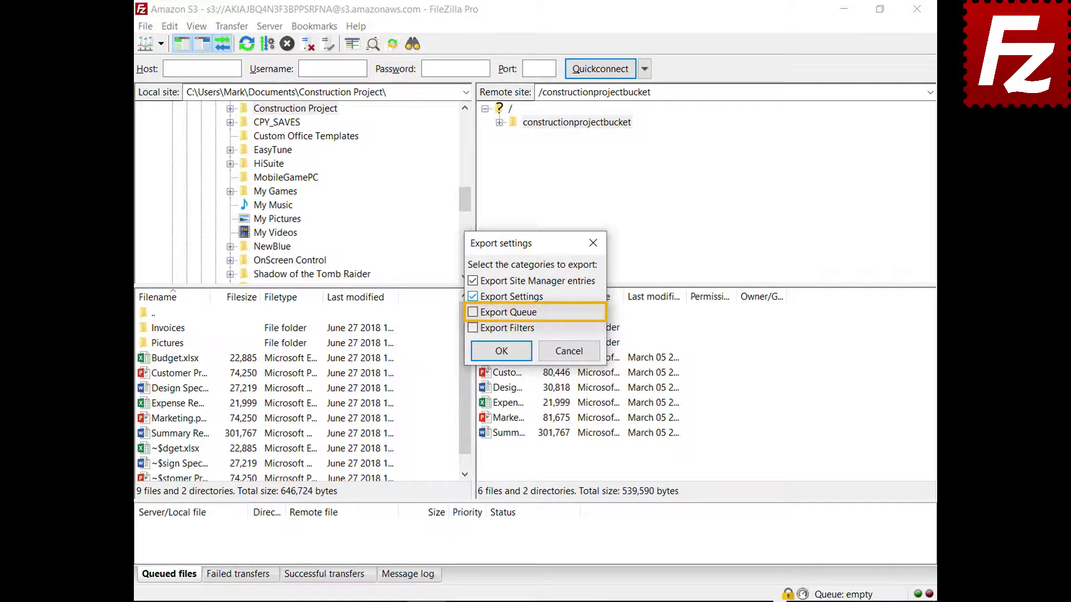
click(473, 313)
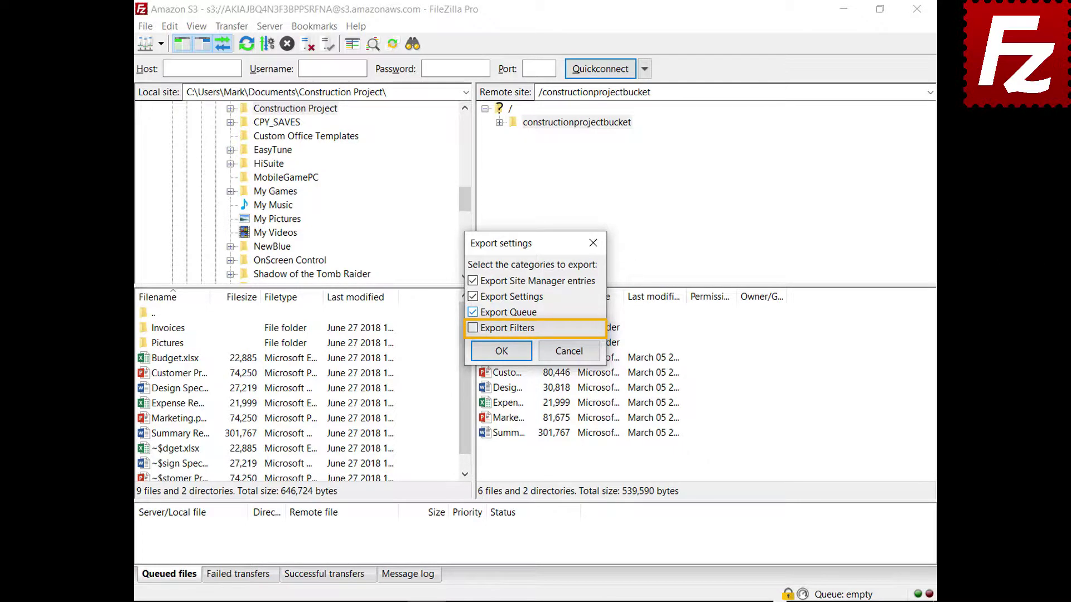
click(473, 328)
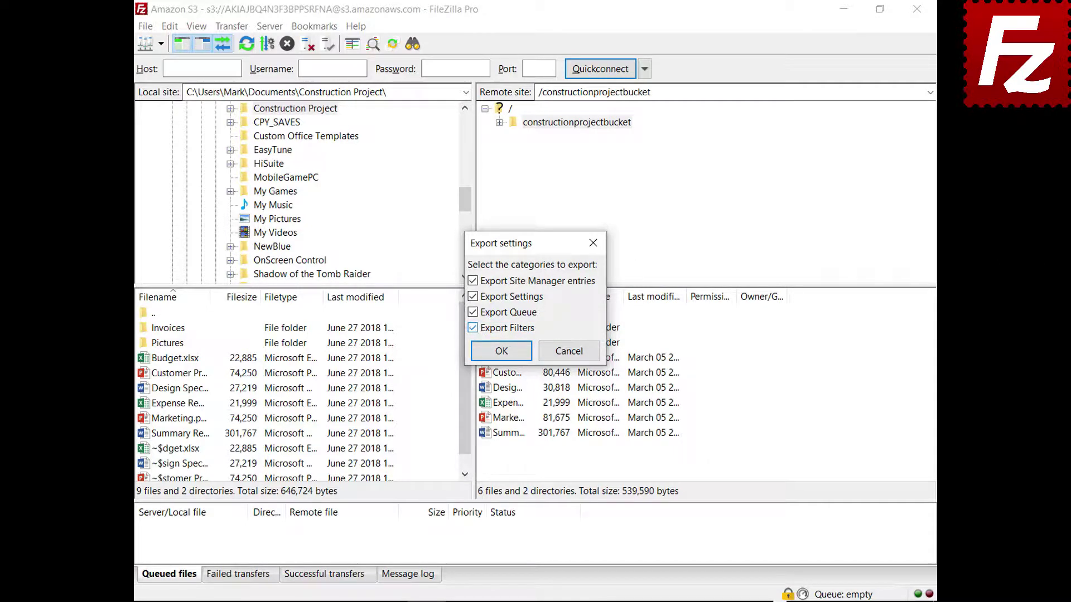
click(509, 352)
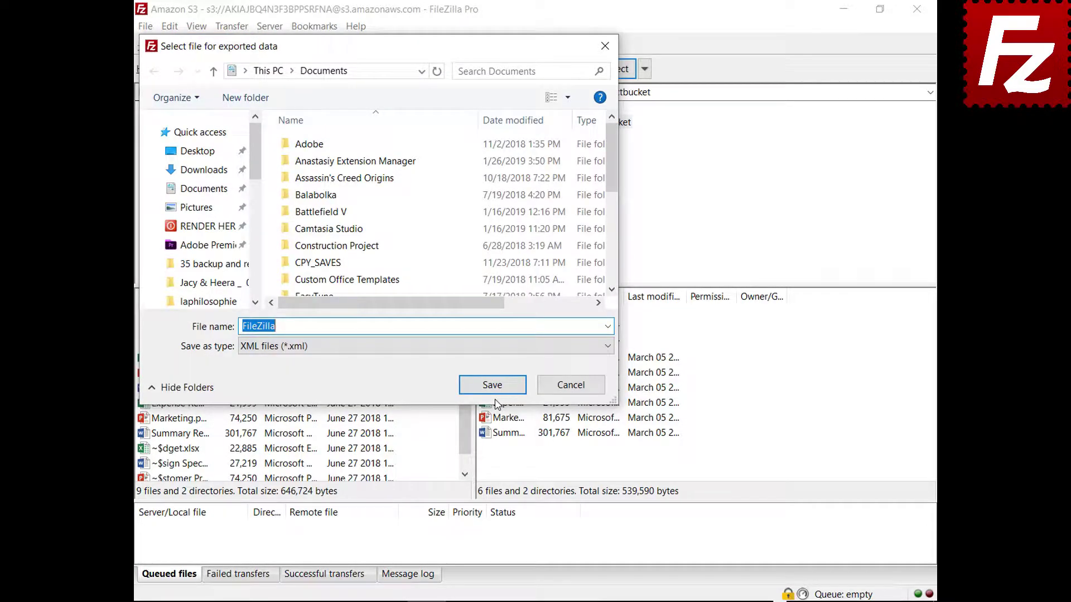
Save the export as FileZilla.xml and begin importing settings from a file.
click(494, 393)
click(148, 27)
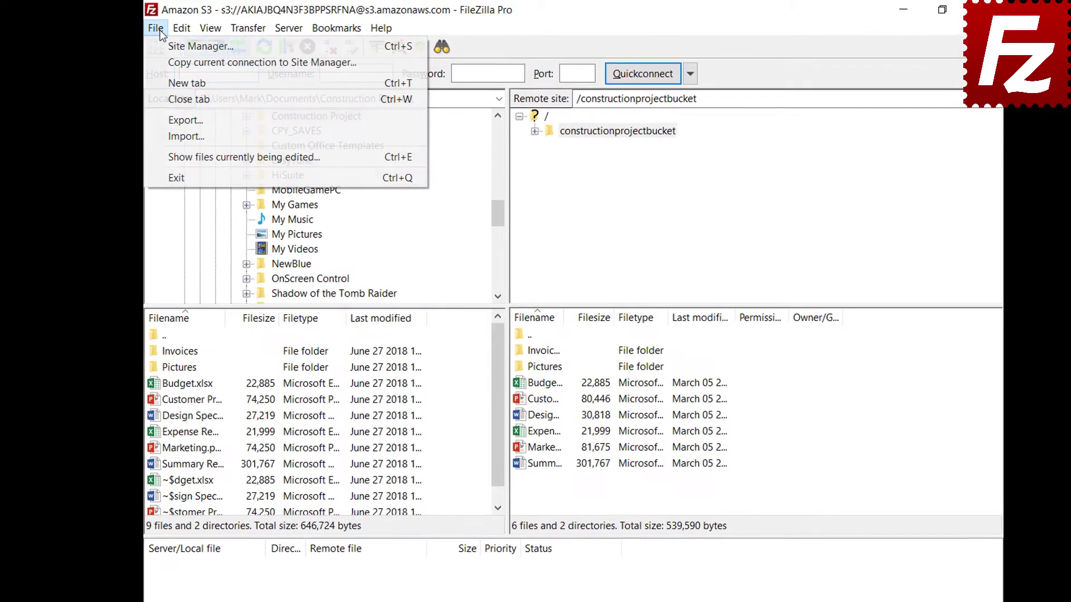
click(161, 136)
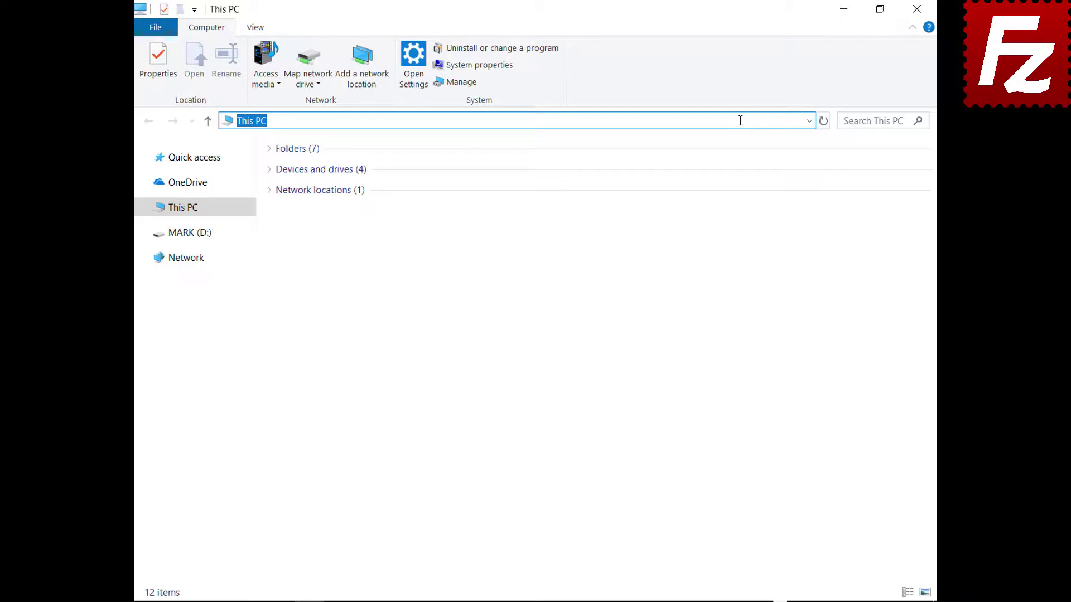
Go to the %APPDATA%\FileZilla folder and select all seven configuration files.
text(%APPDATA%\FileZilla)
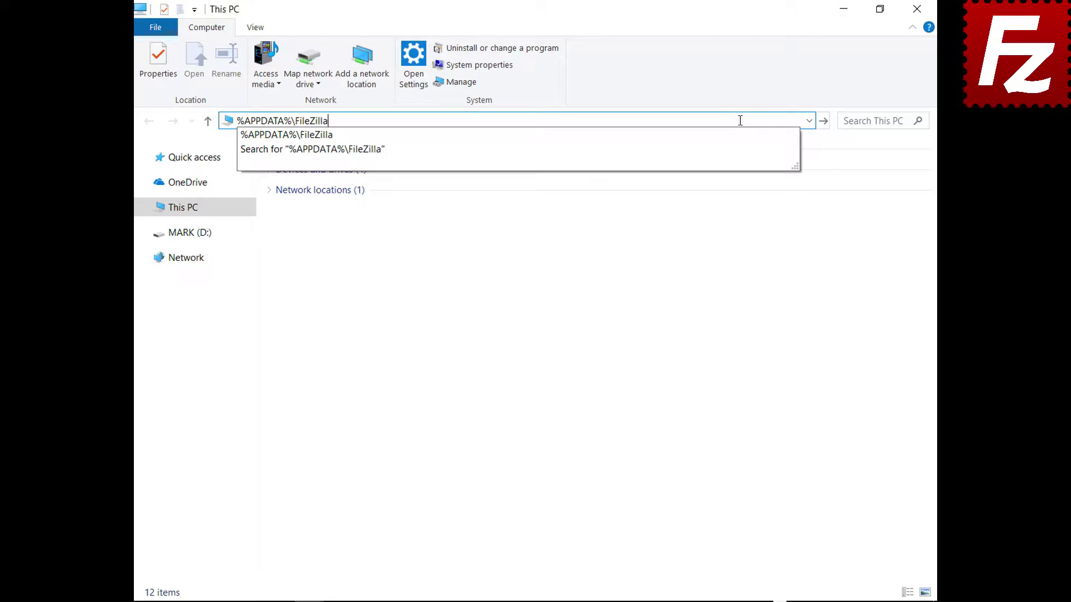
key(Return)
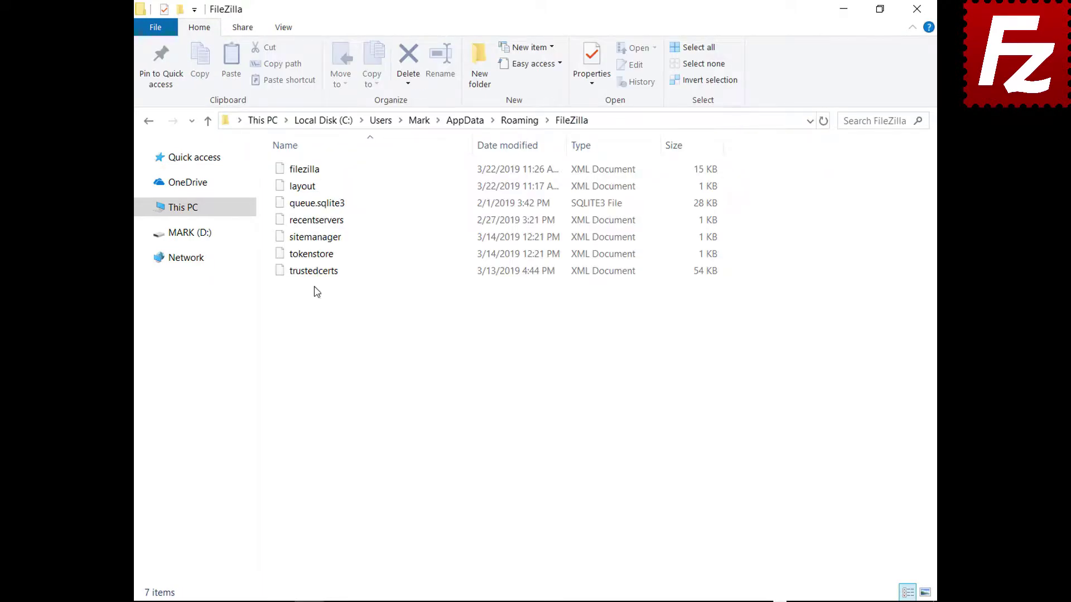
drag(313, 287, 314, 158)
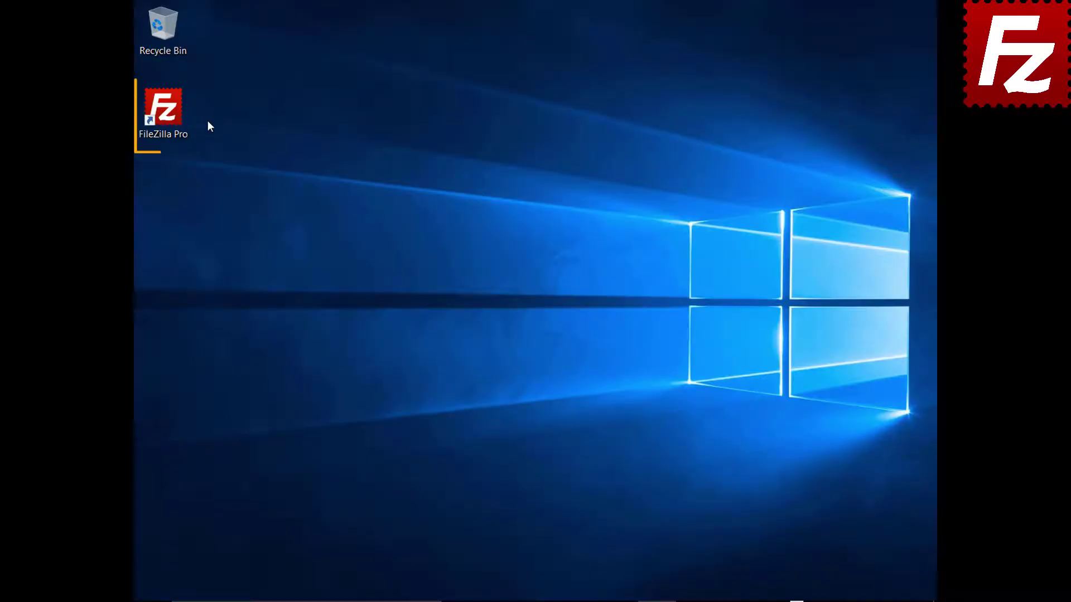
Relaunch FileZilla Pro, connect to the Amazon S3 site in a new tab, and enable the detailed log.
double_click(167, 113)
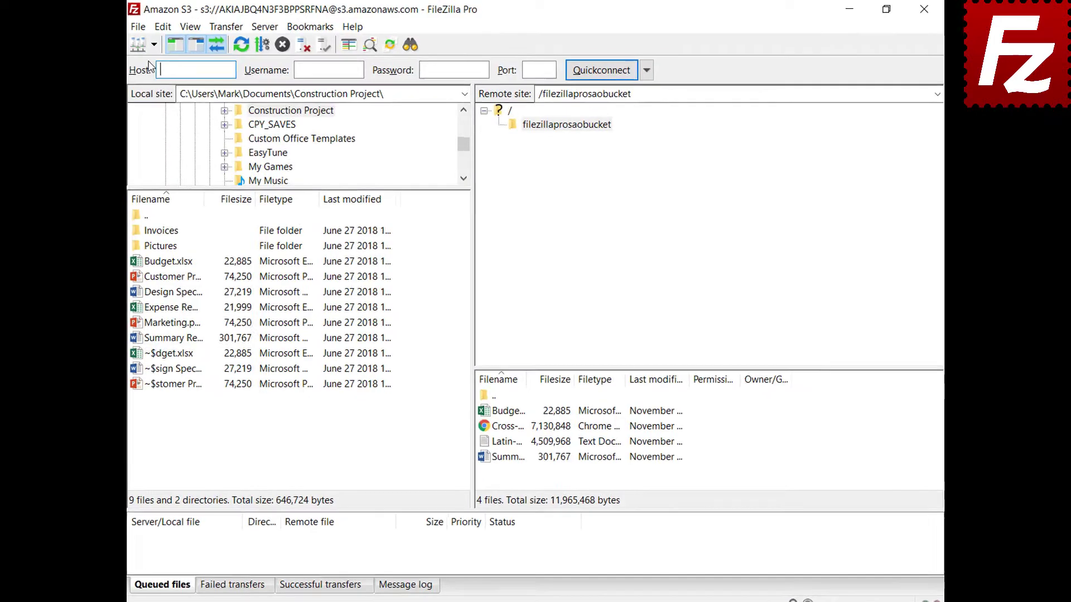
click(160, 44)
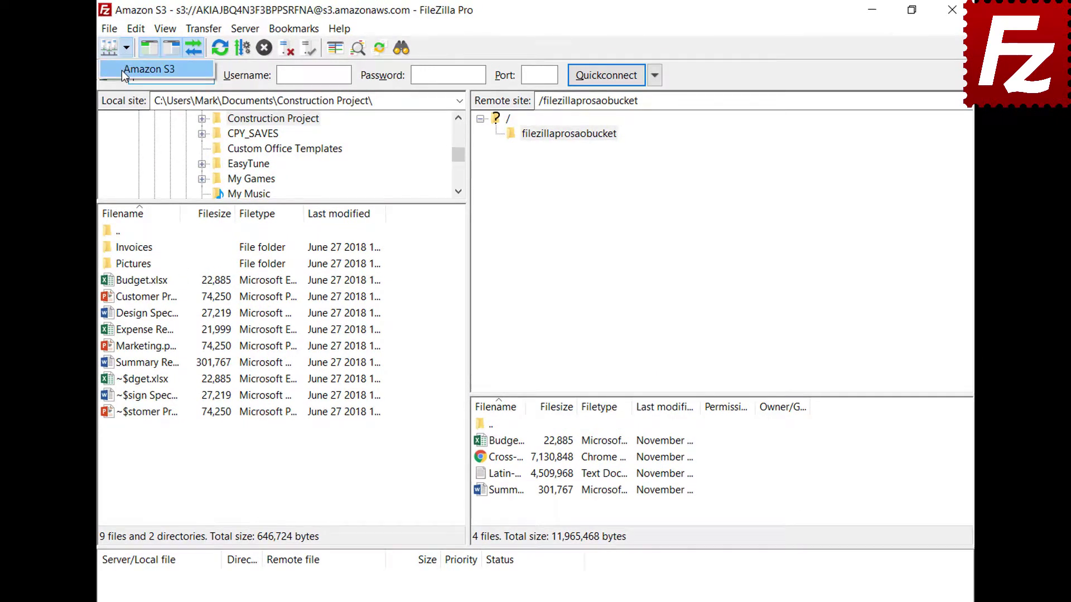
click(125, 70)
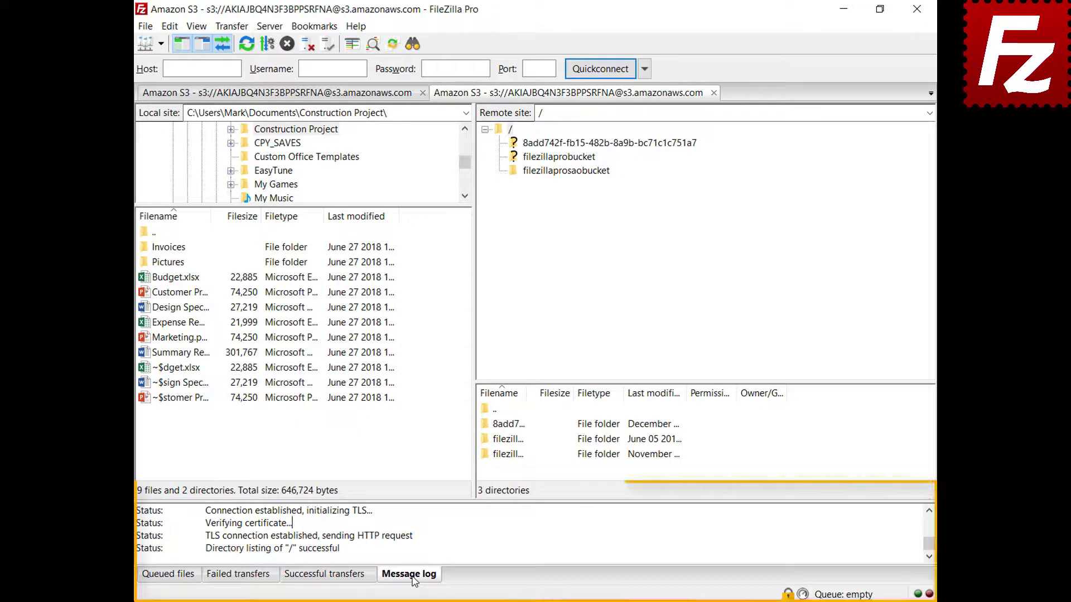
click(459, 530)
right_click(459, 531)
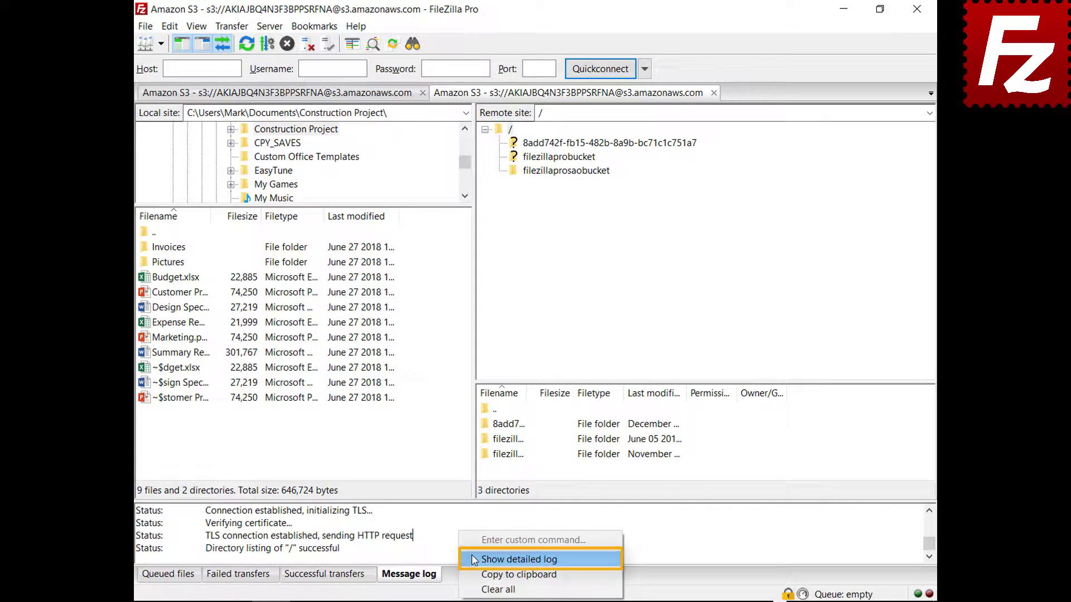
click(474, 559)
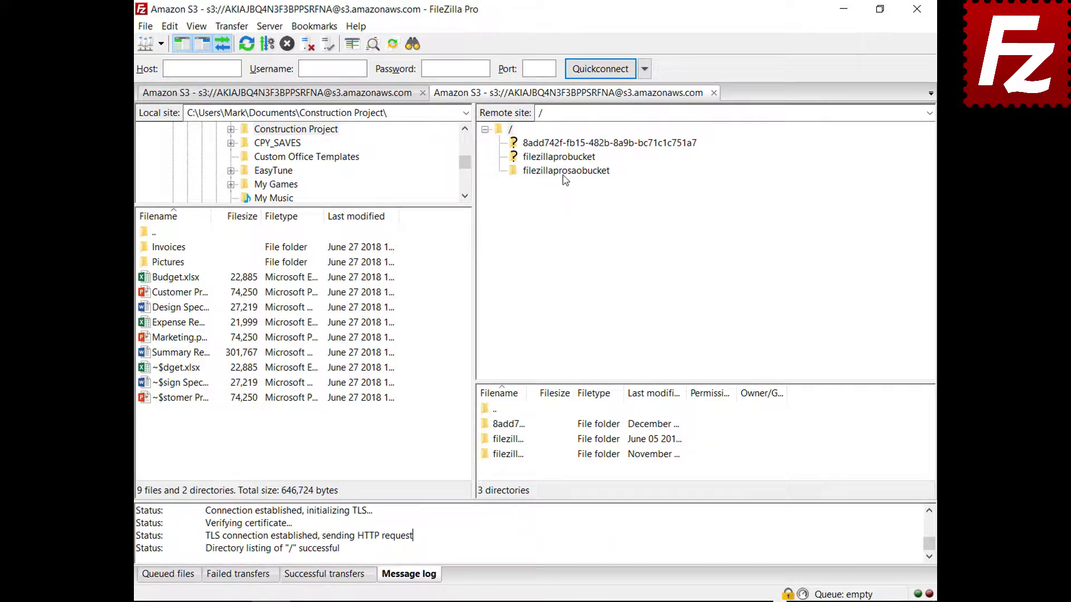
Open the filezillaprosaobucket bucket and copy the message log to the clipboard.
click(565, 171)
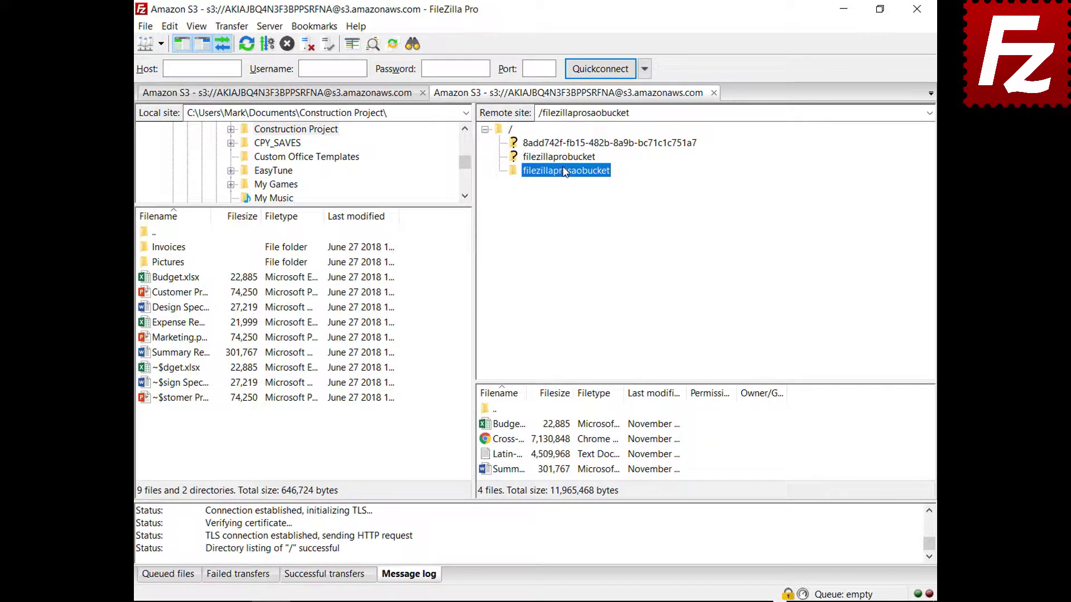
right_click(519, 537)
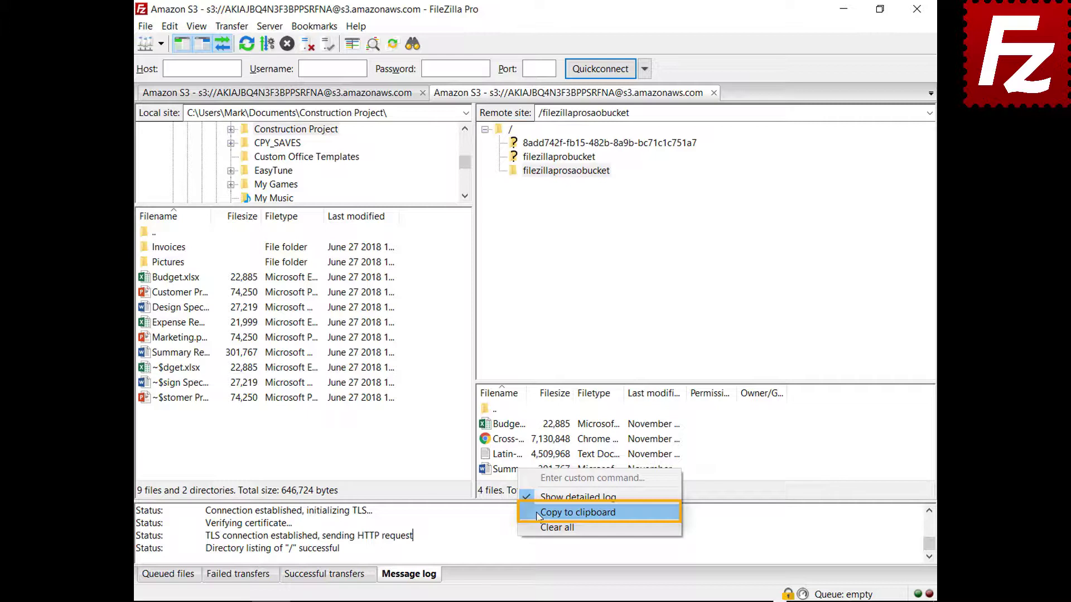
click(558, 512)
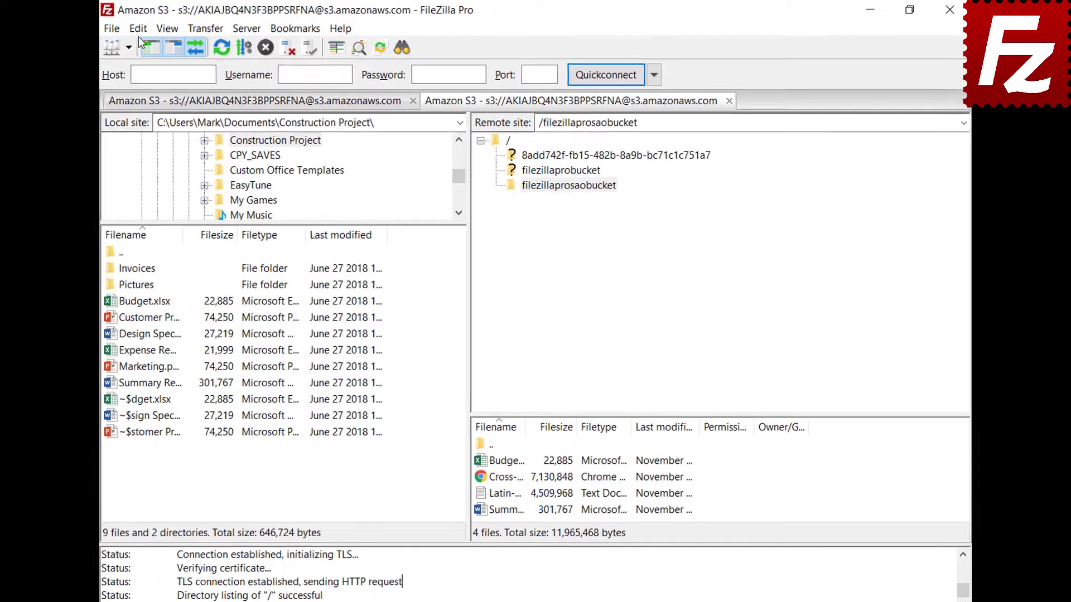
click(170, 27)
Turn on log timestamps and logging to filezilla.log in Documents, then view Debug settings.
click(146, 84)
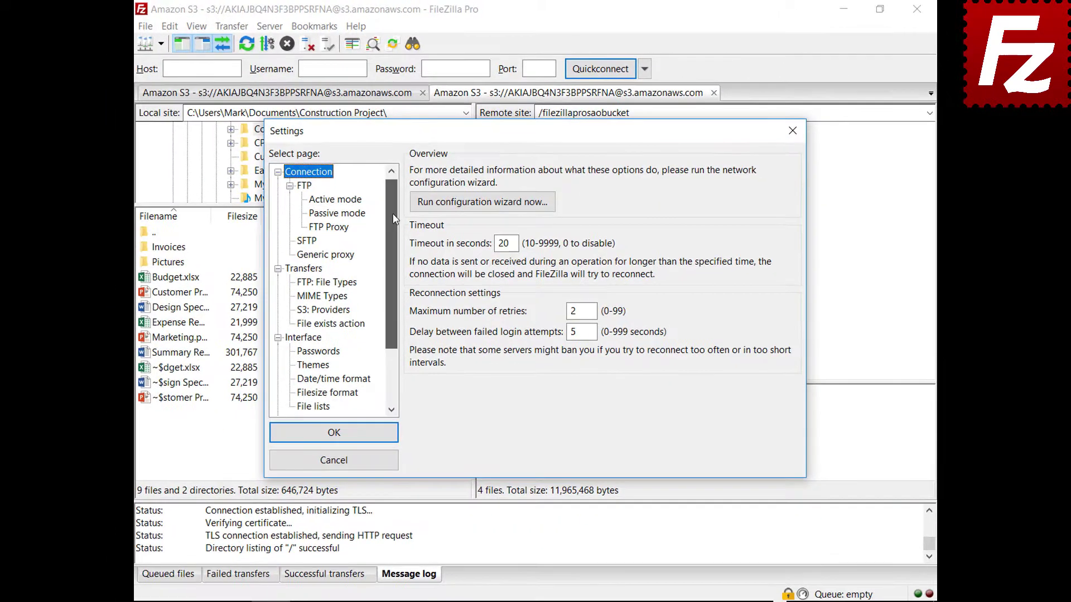
drag(393, 217, 390, 267)
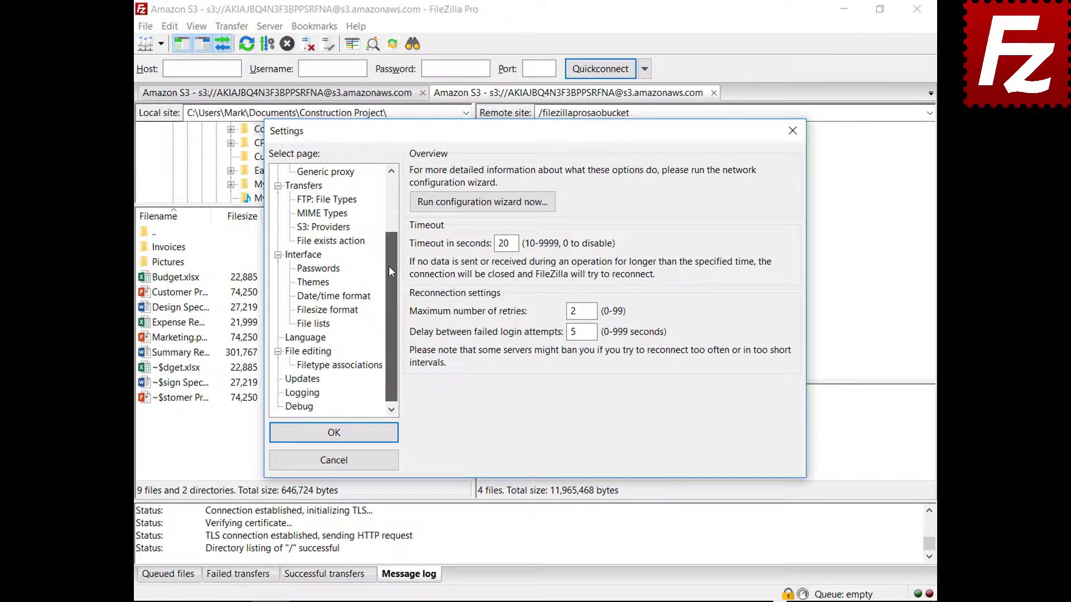
click(303, 393)
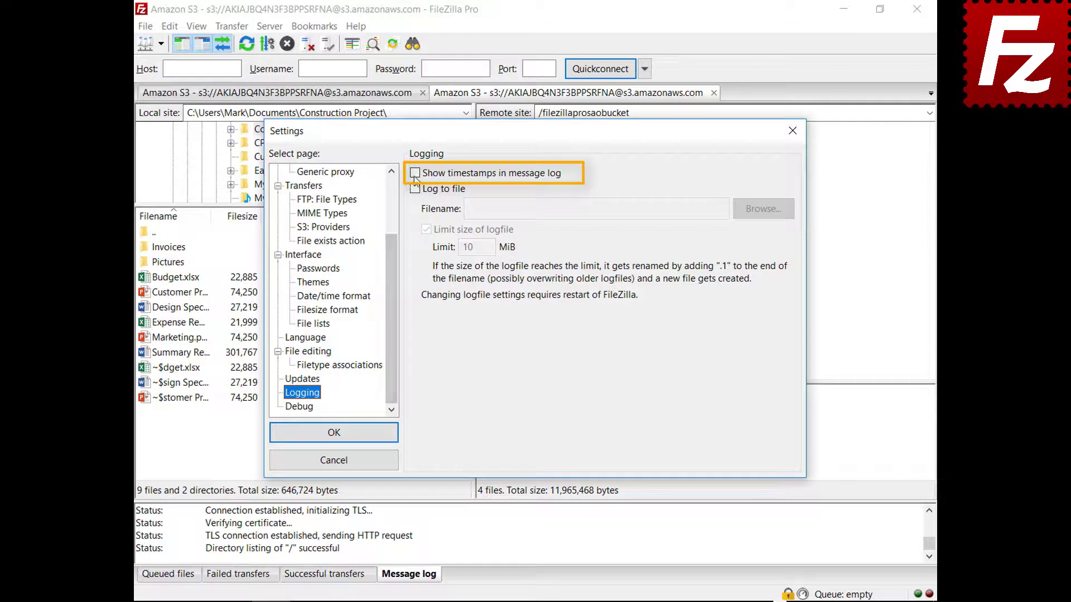
click(415, 174)
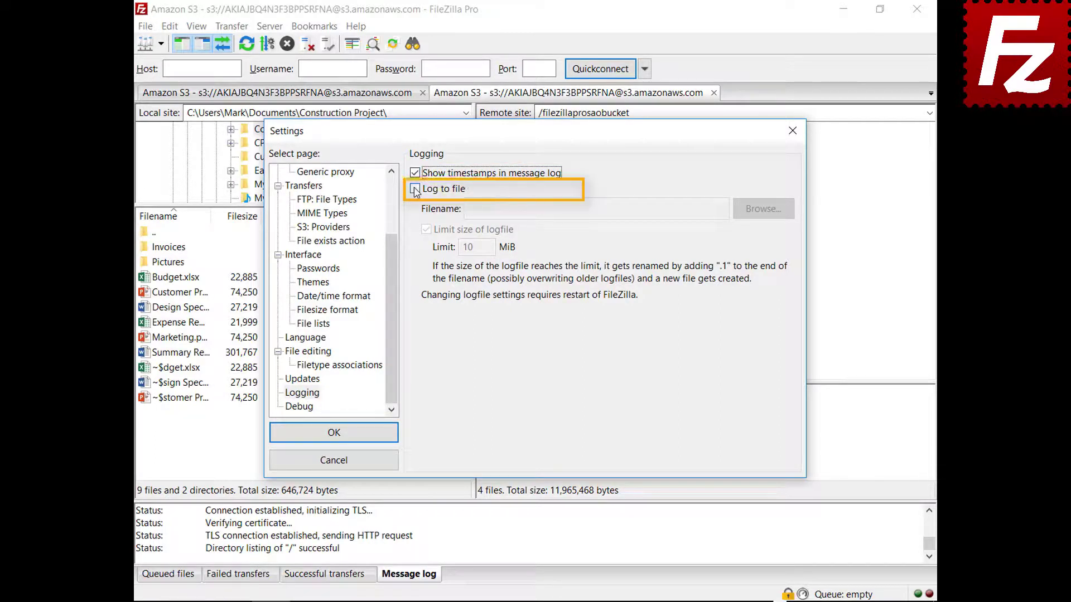
click(415, 189)
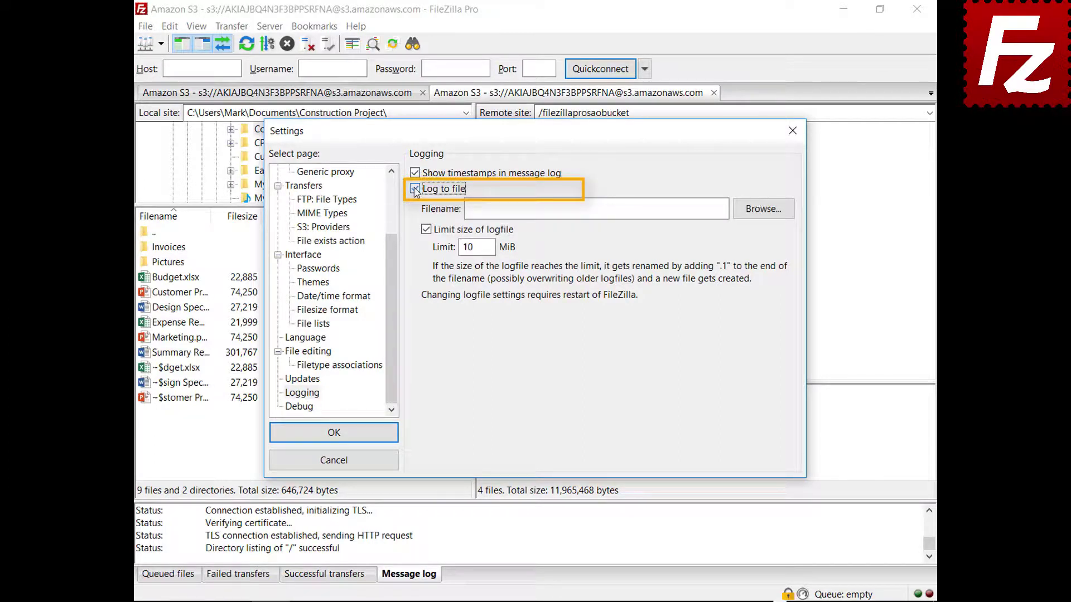
click(765, 213)
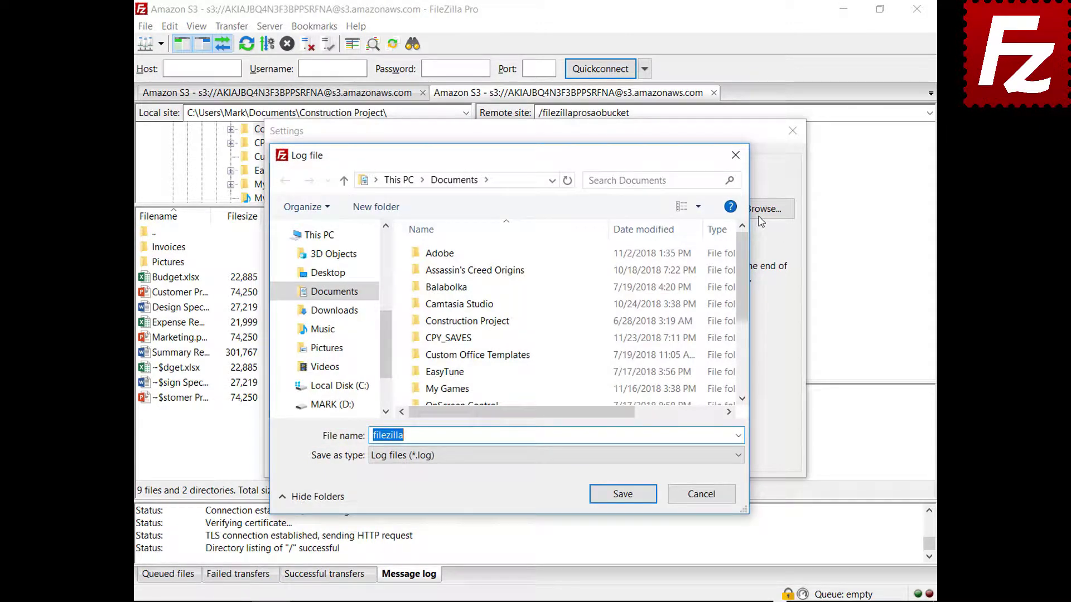
click(623, 494)
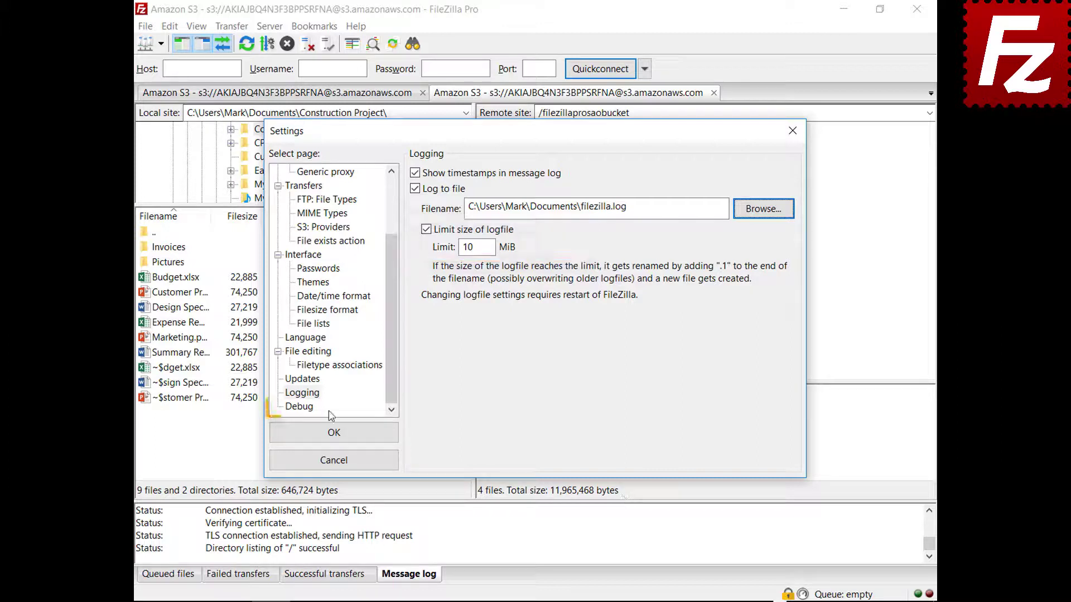
click(308, 409)
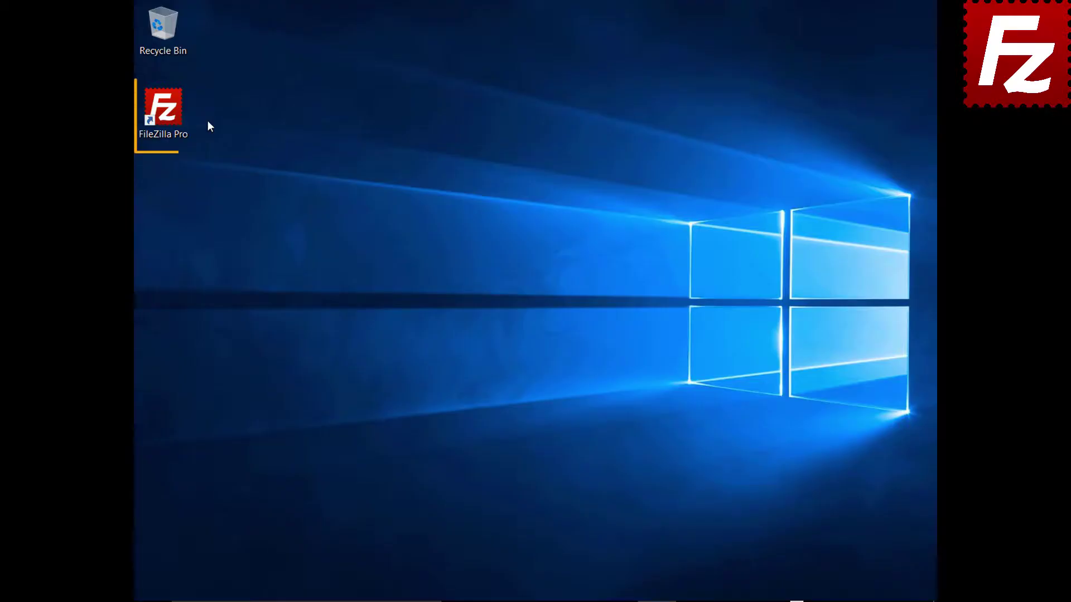
Launch FileZilla Pro and create a new site named Amazon EC2 using SFTP.
double_click(169, 116)
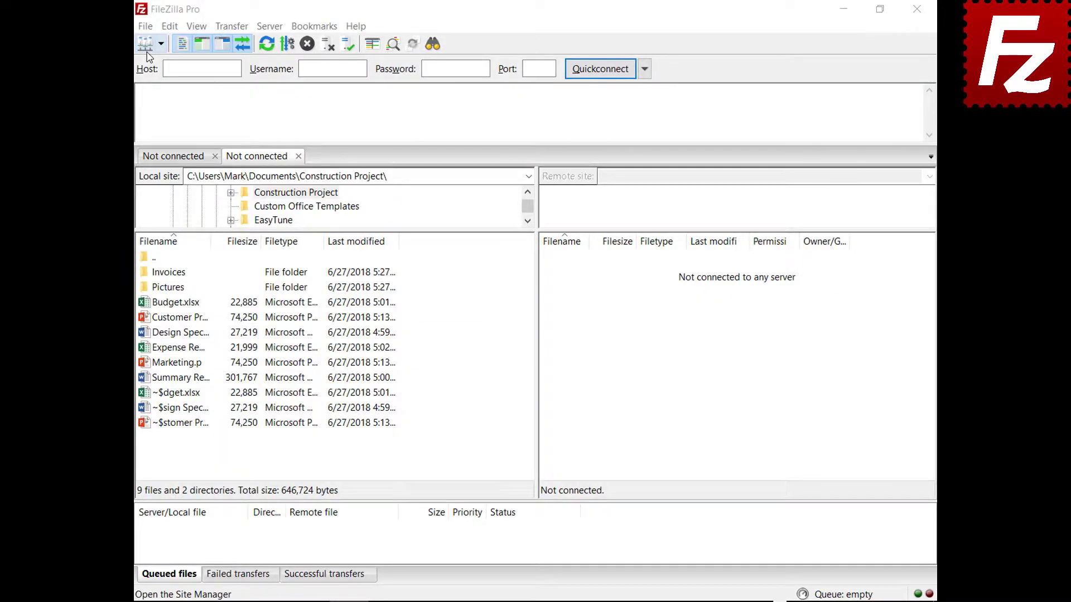
click(145, 26)
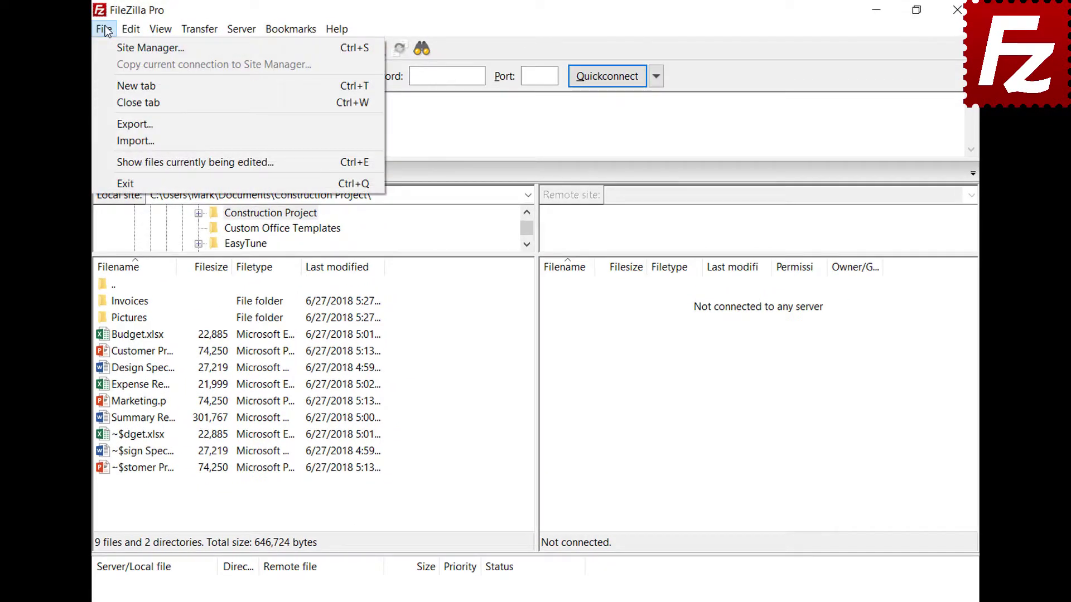
click(112, 46)
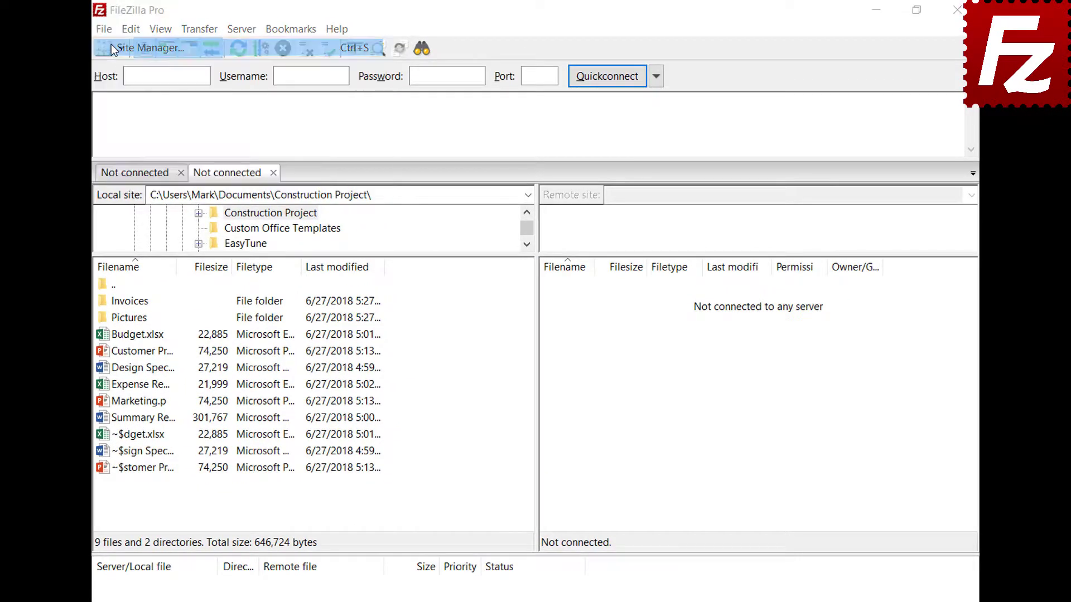
click(327, 427)
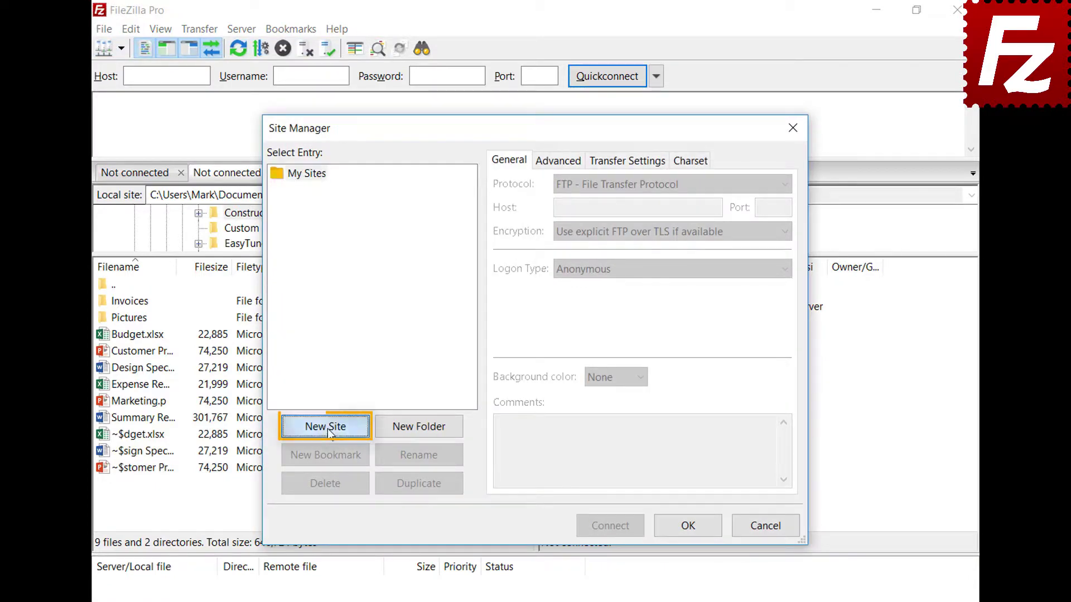
text(Amazon EC2)
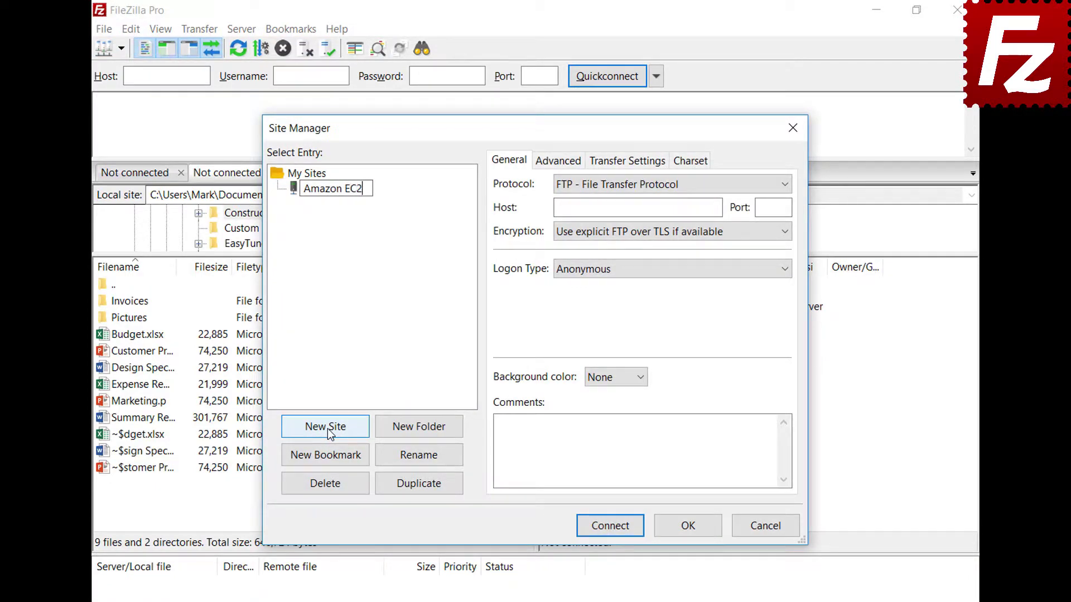
key(Tab)
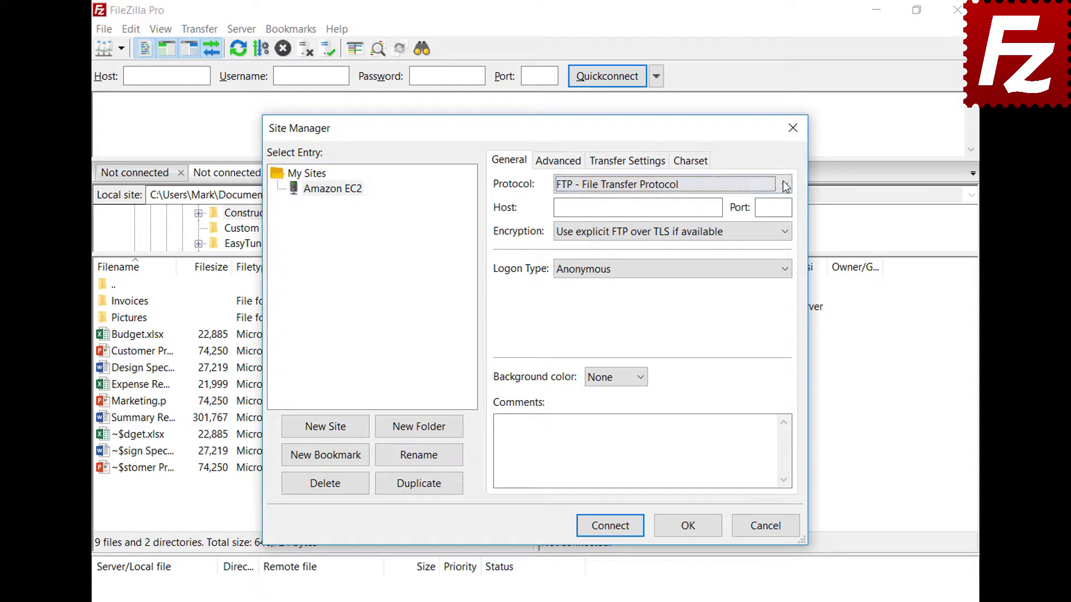
click(786, 185)
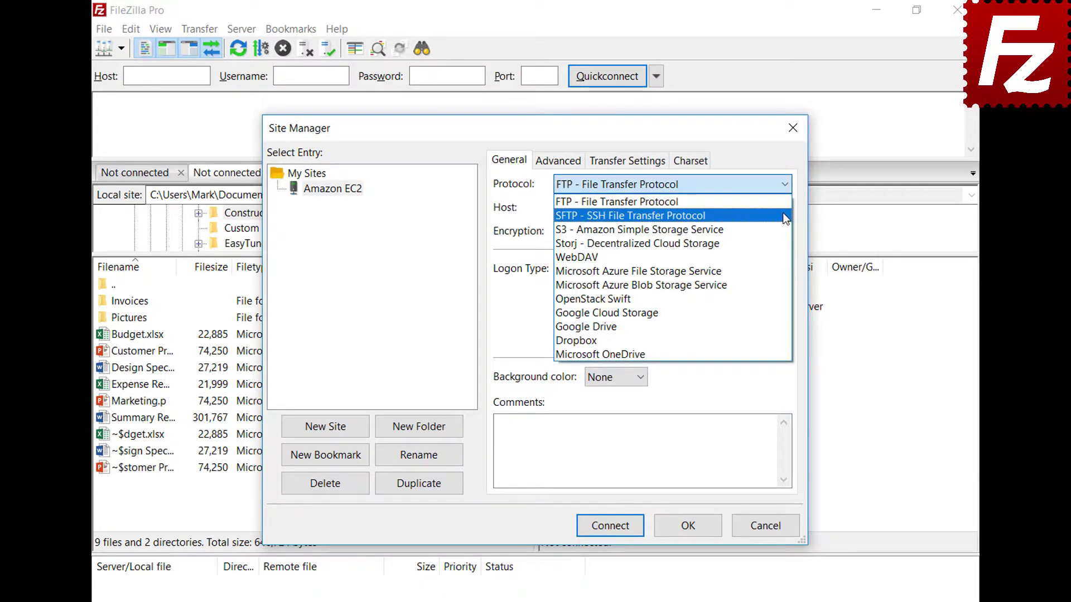
click(785, 216)
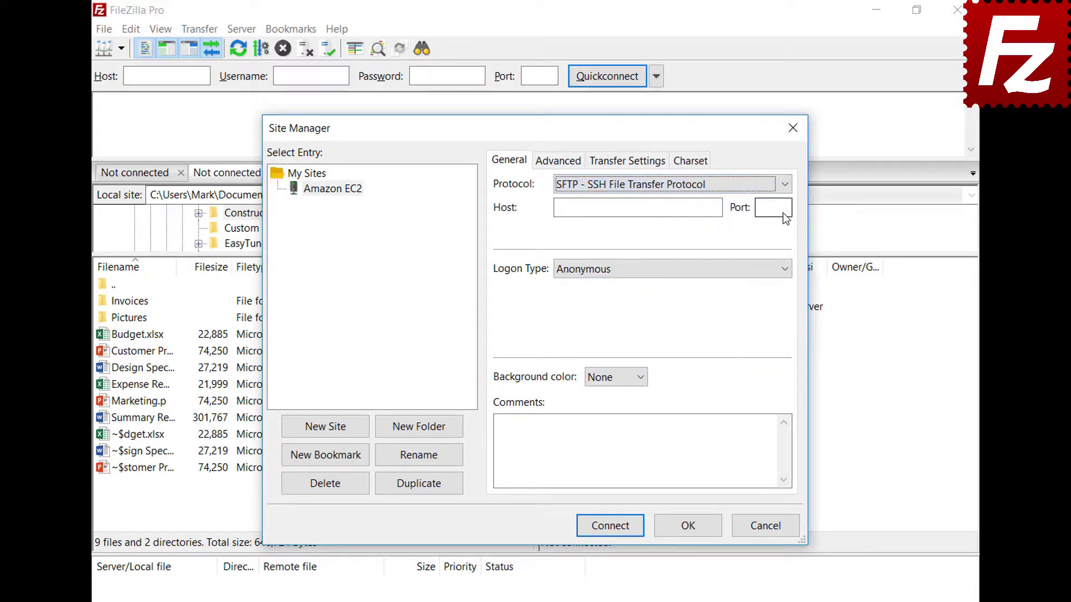
Paste the EC2 hostname, use key-file logon as ubuntu with AWSKeyPair.pem, and connect.
click(671, 208)
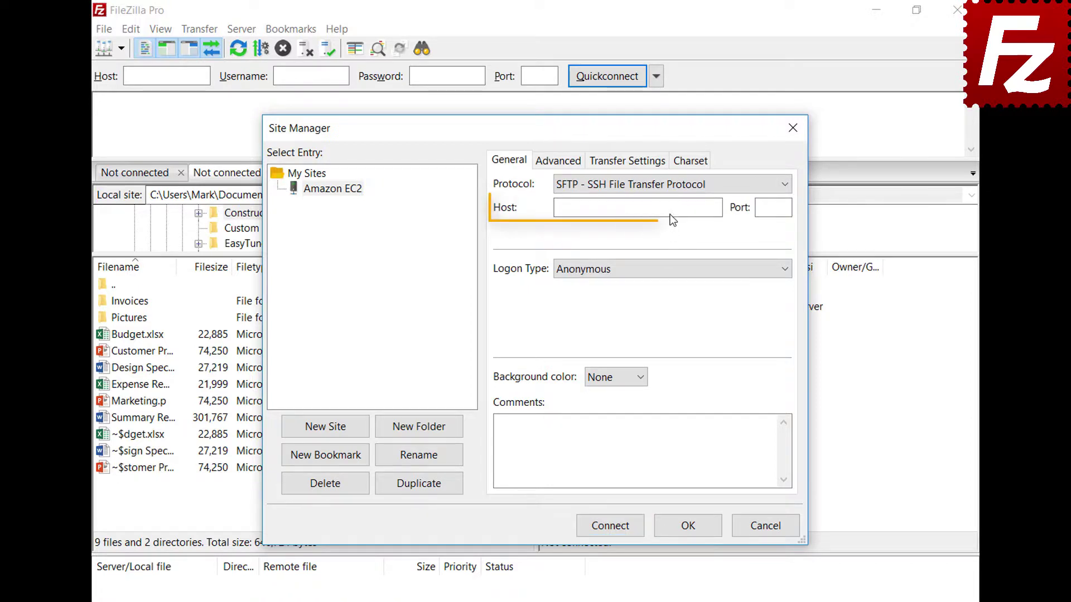
key(ctrl+v)
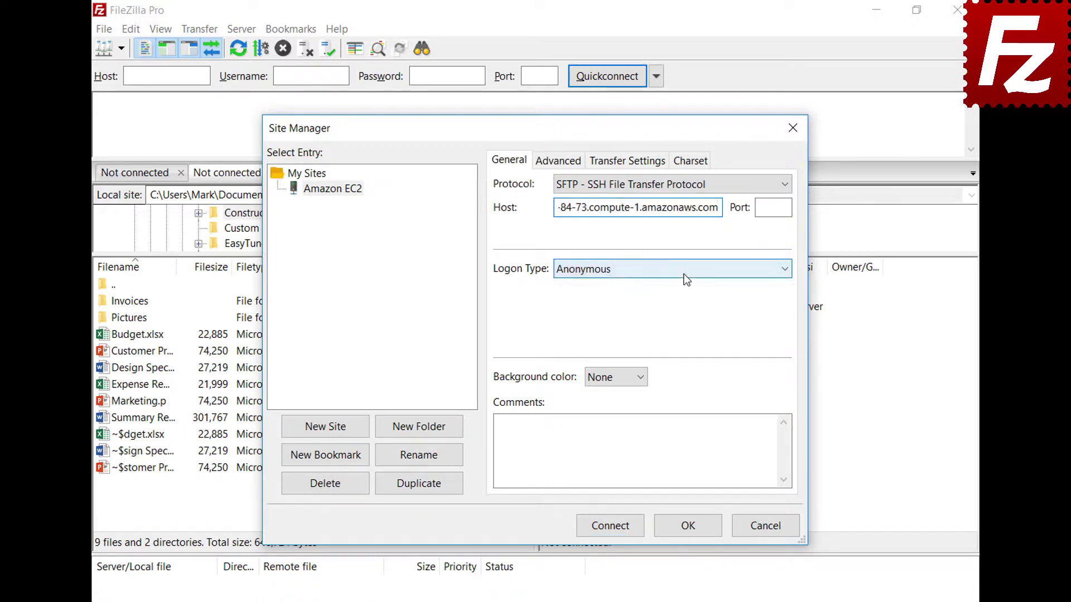
click(684, 272)
click(682, 339)
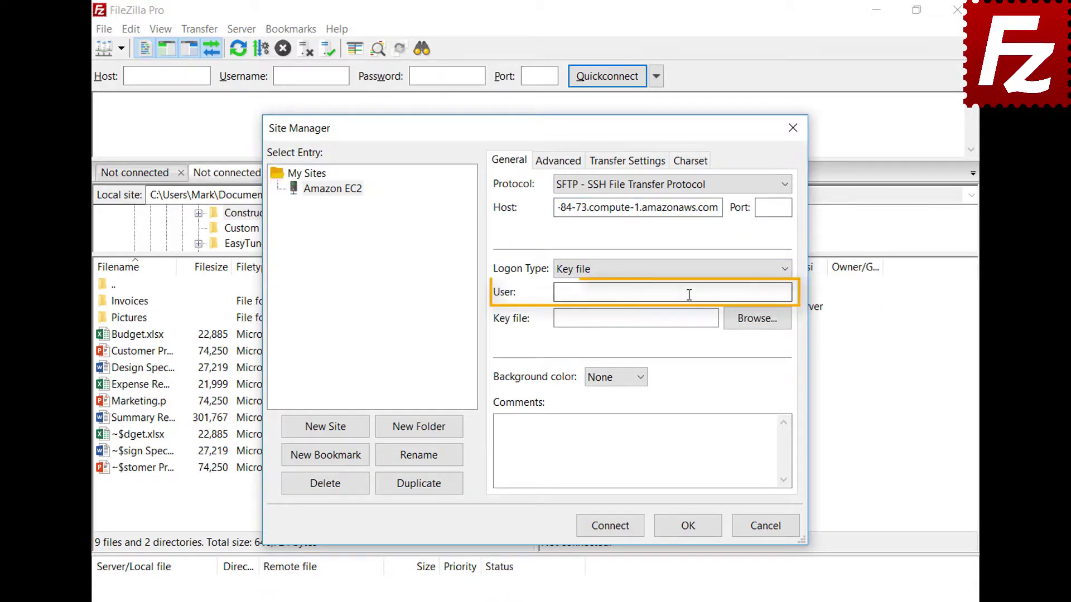
click(689, 294)
text(ubuntu)
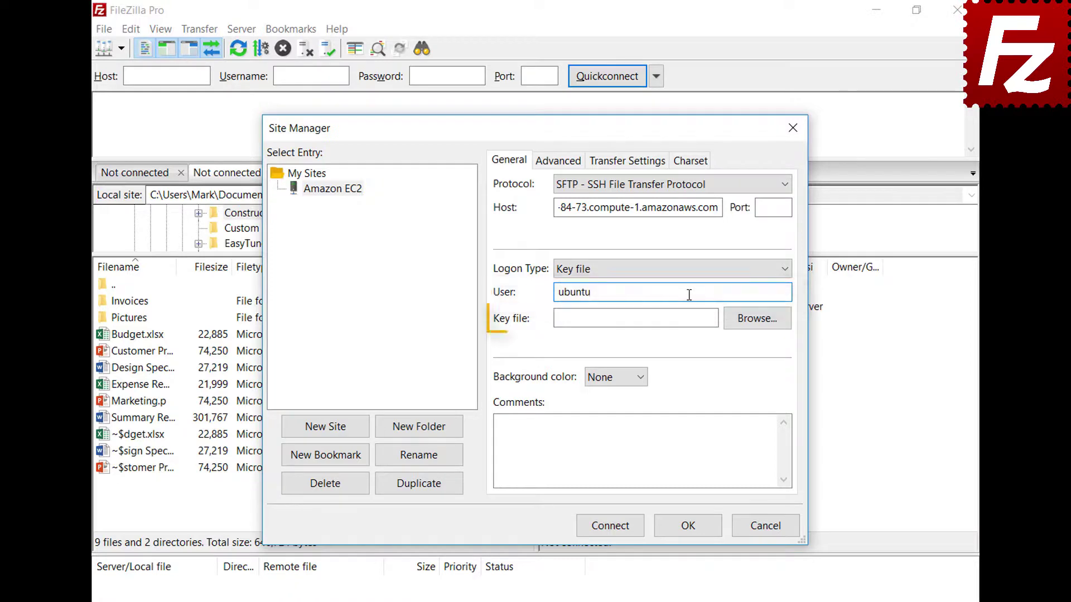
click(757, 320)
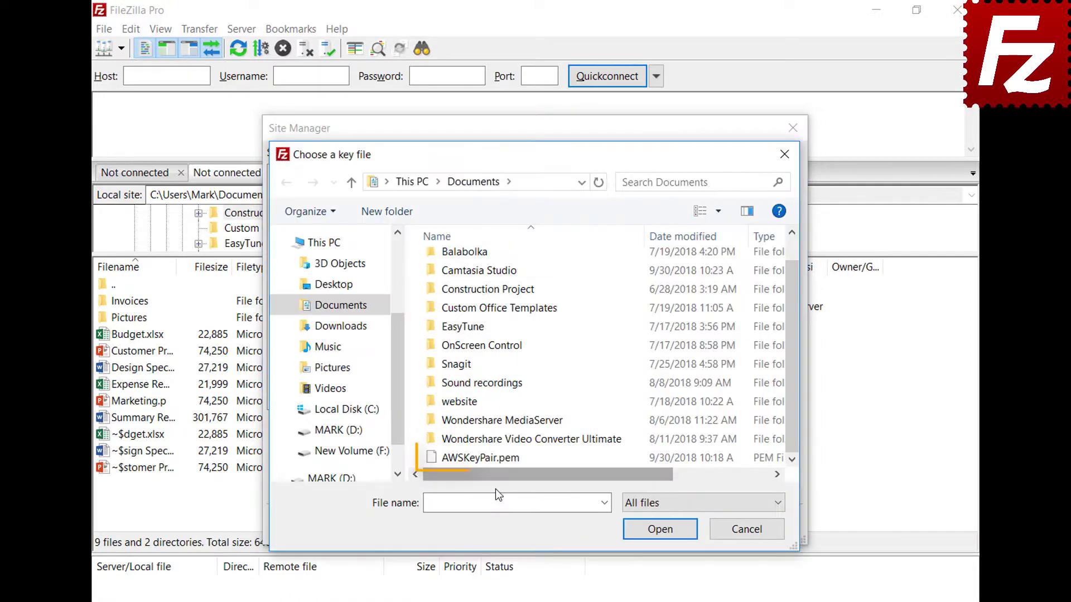
double_click(498, 457)
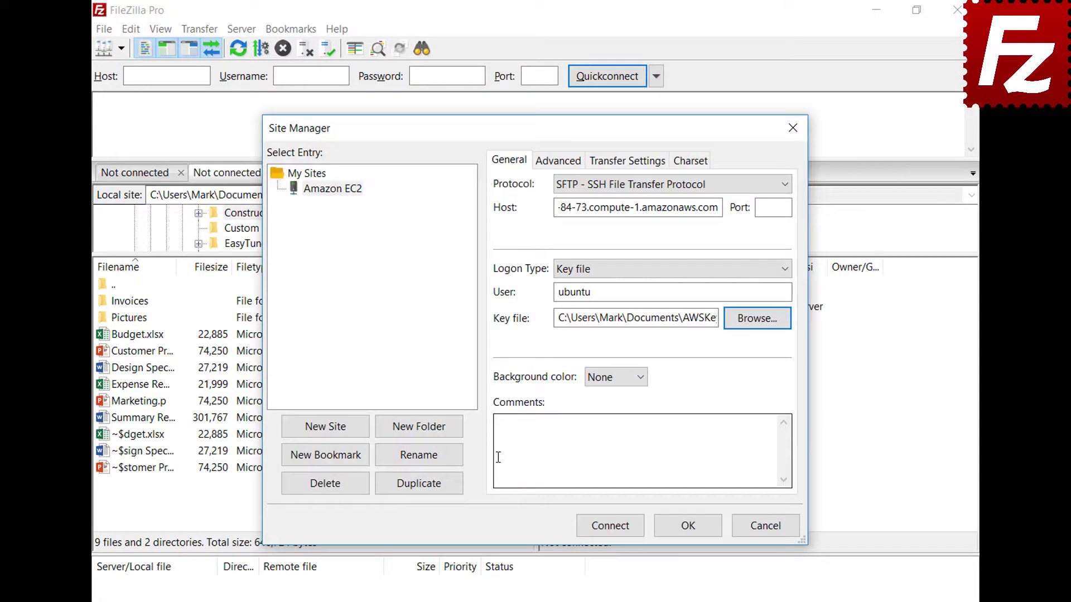
click(613, 534)
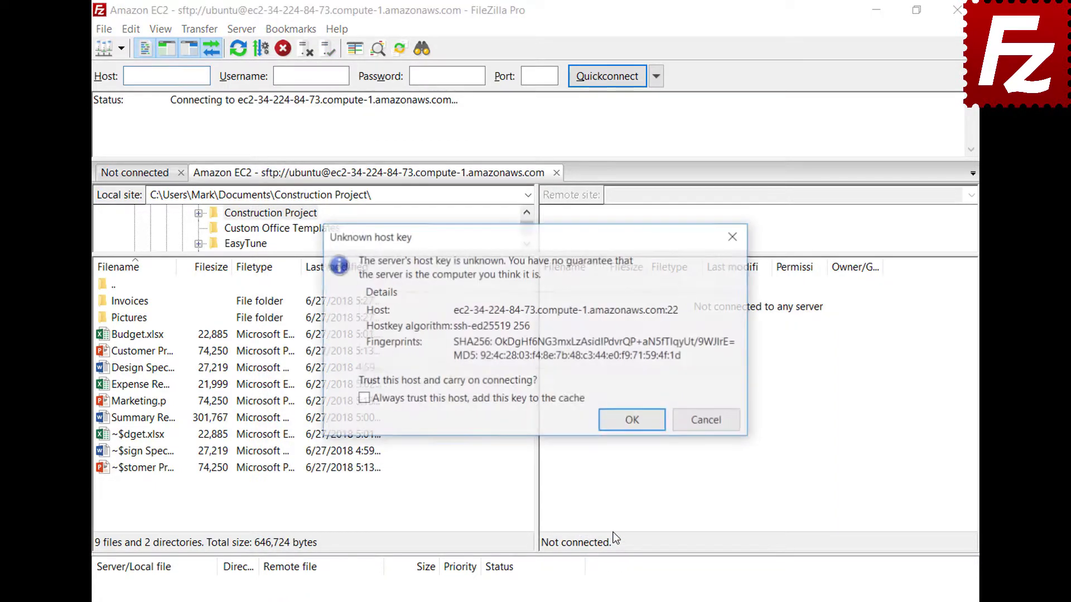
Always trust the EC2 server's host key, caching it, and continue connecting.
click(363, 399)
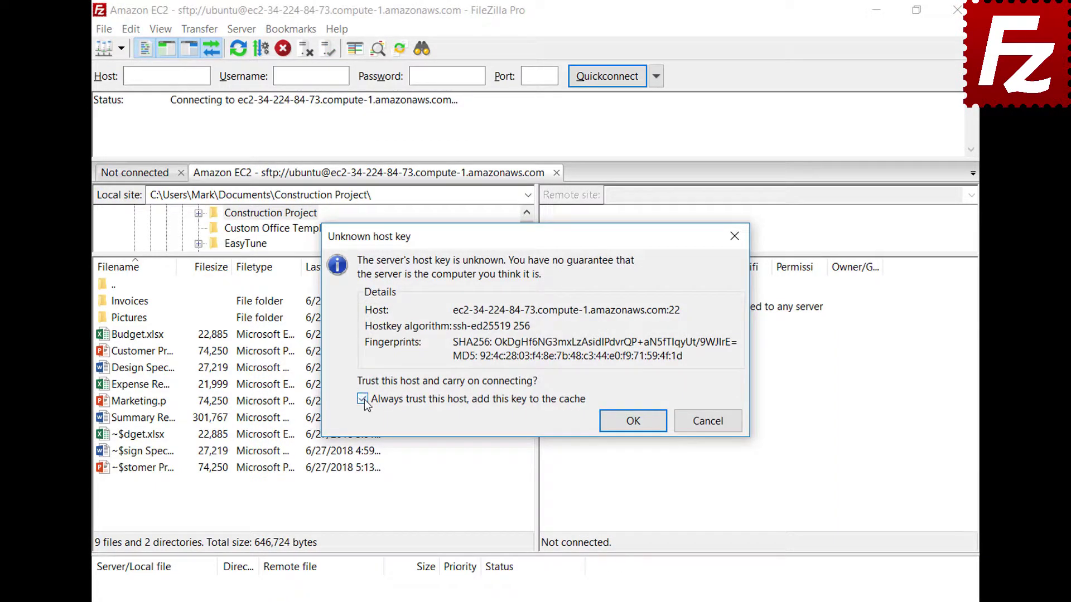
click(632, 421)
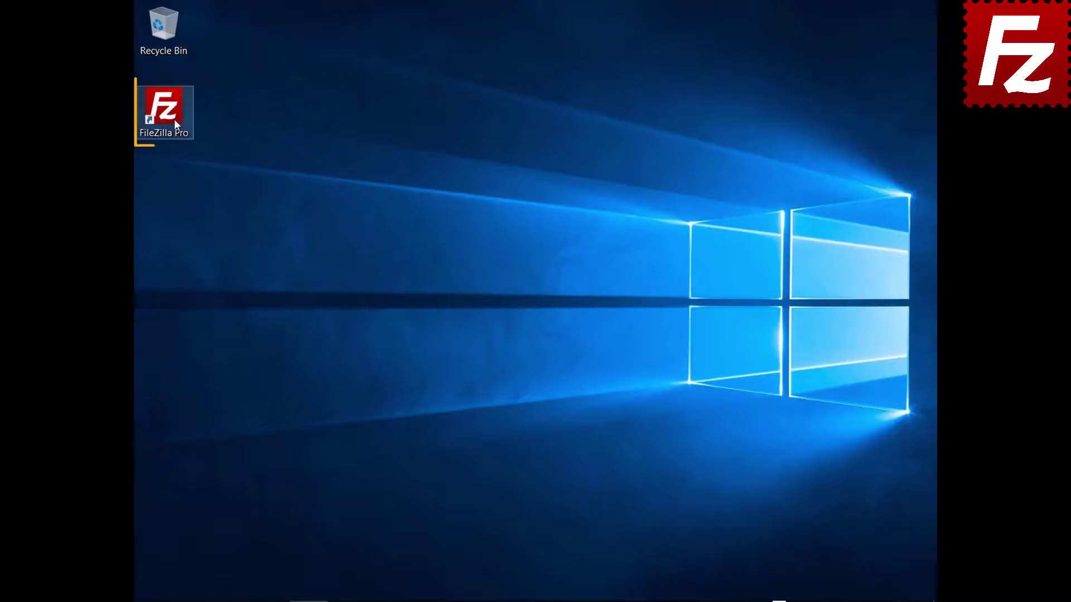
Launch FileZilla Pro and create a new site named S3 Connection using Amazon S3.
double_click(173, 119)
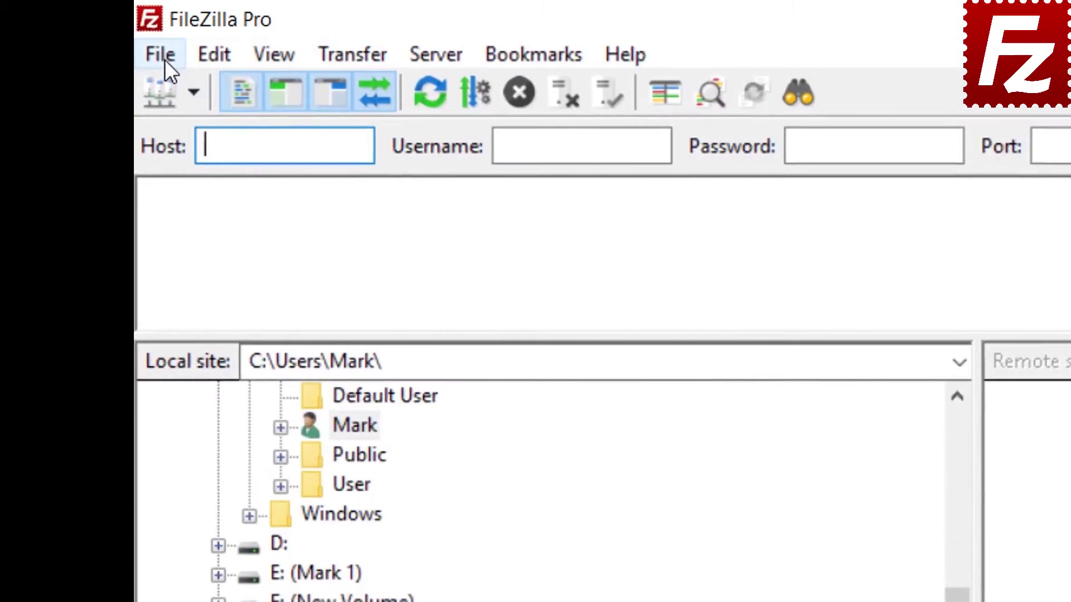
click(147, 26)
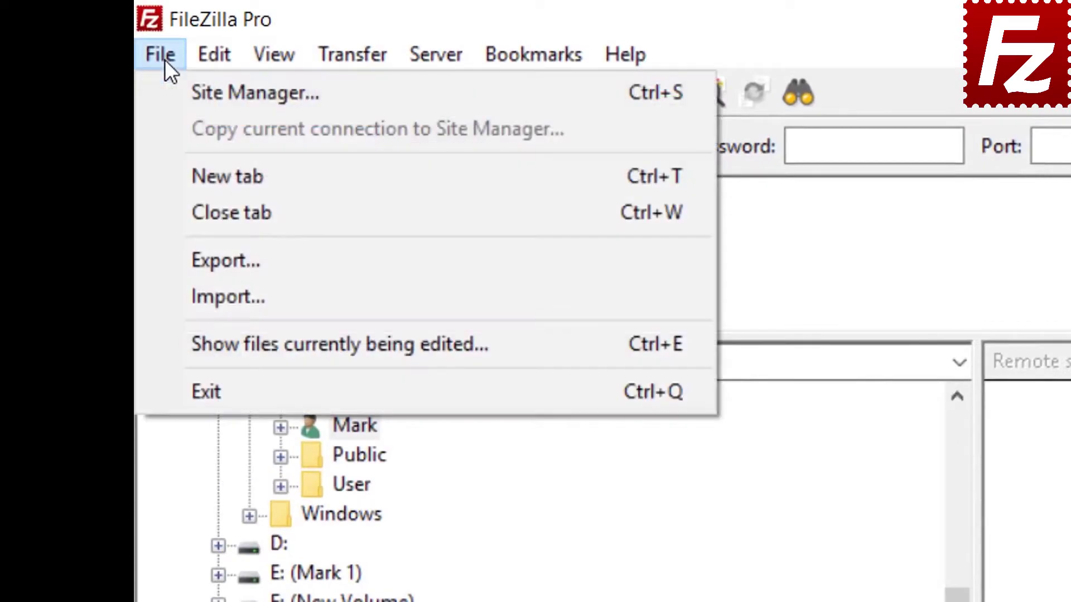
click(196, 92)
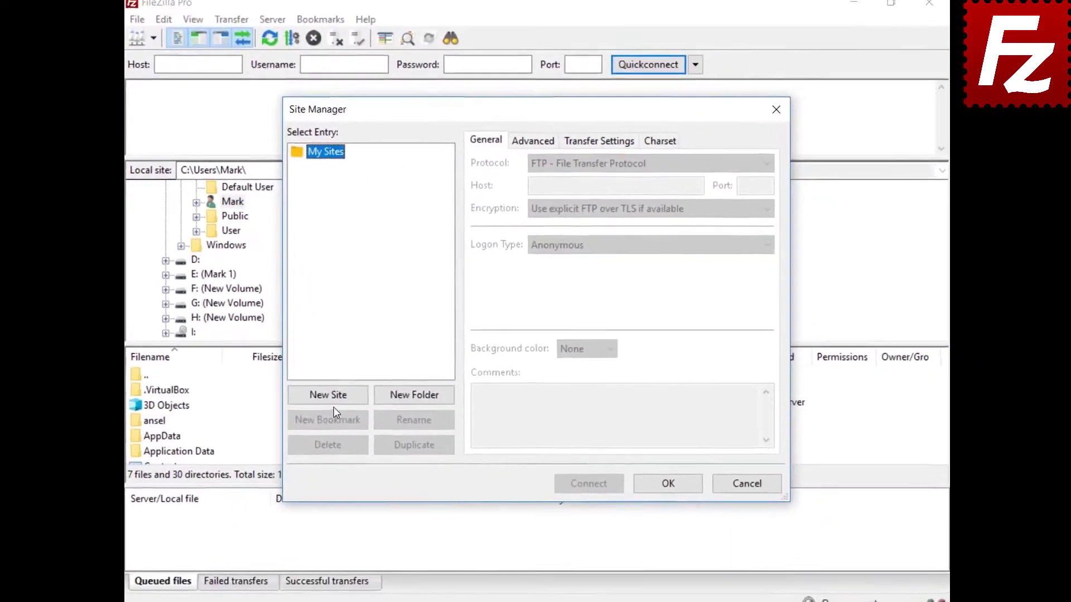
click(349, 396)
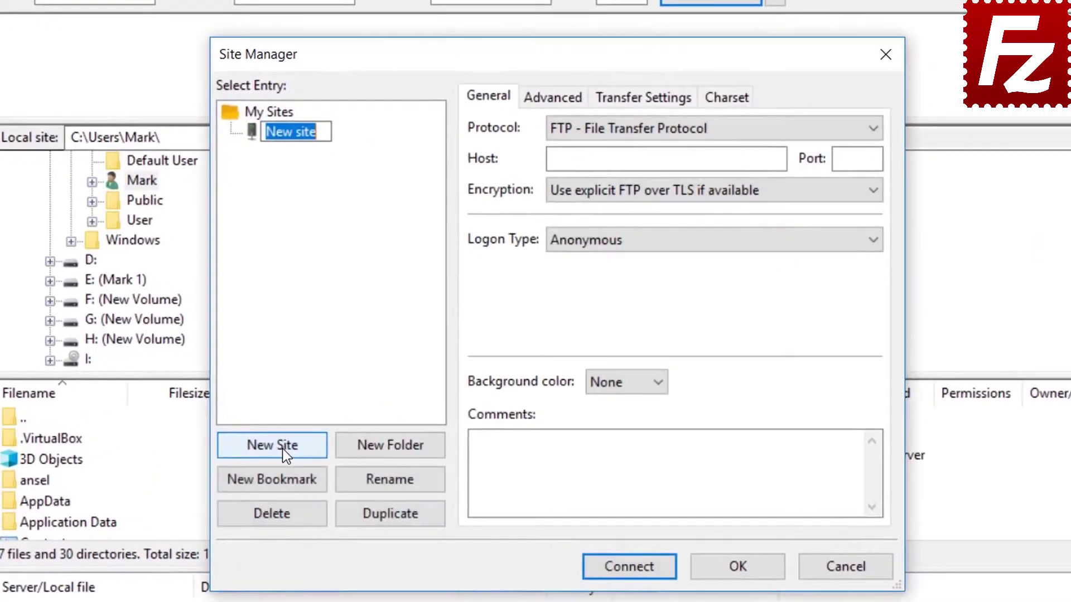
text(S3)
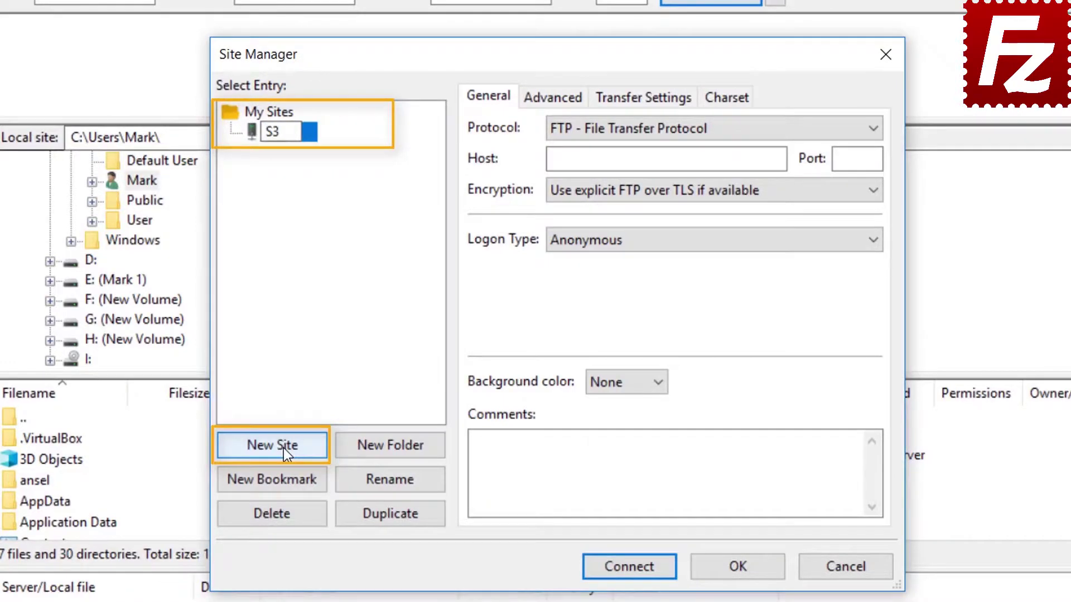
text( Connec)
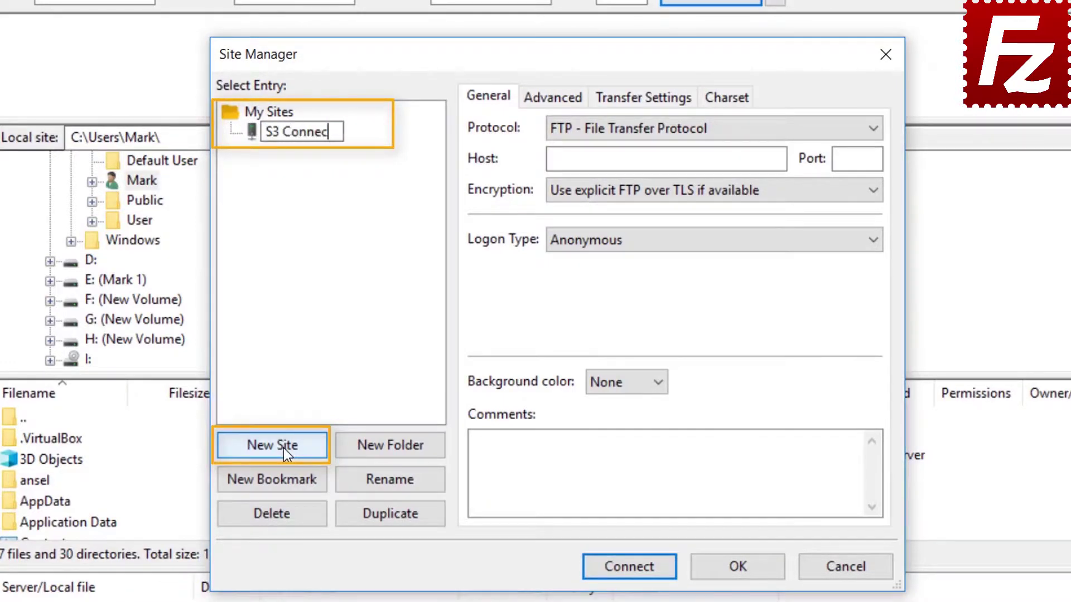
text(tion)
click(691, 130)
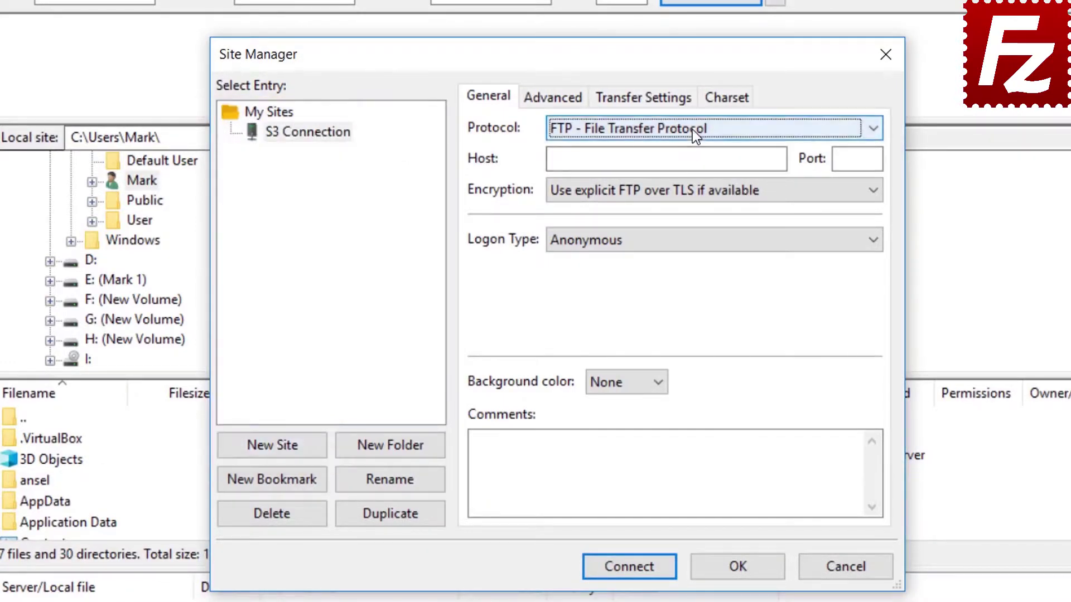
click(692, 129)
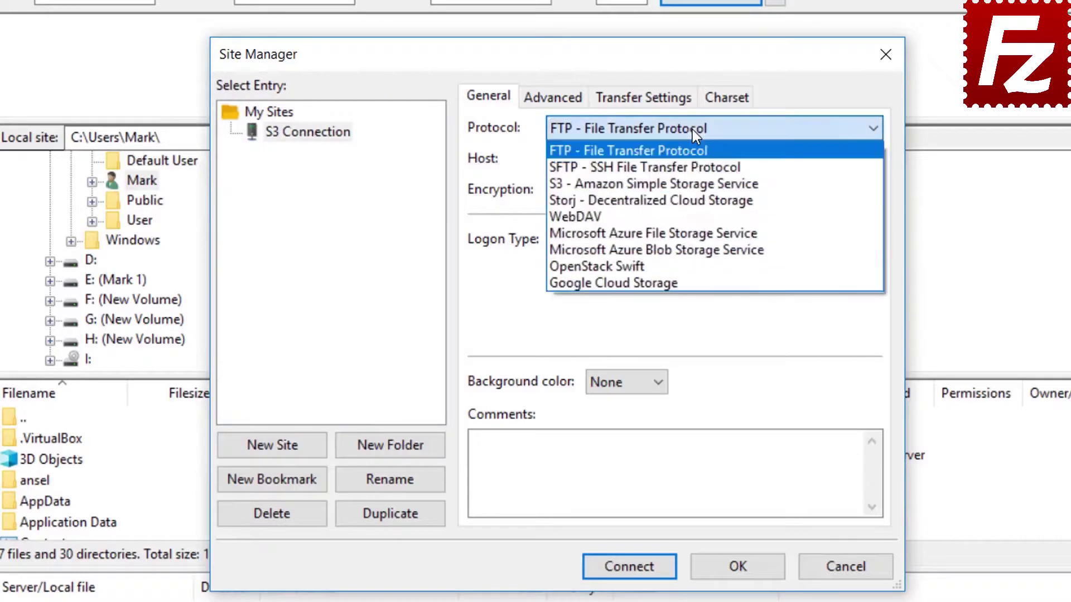
click(694, 183)
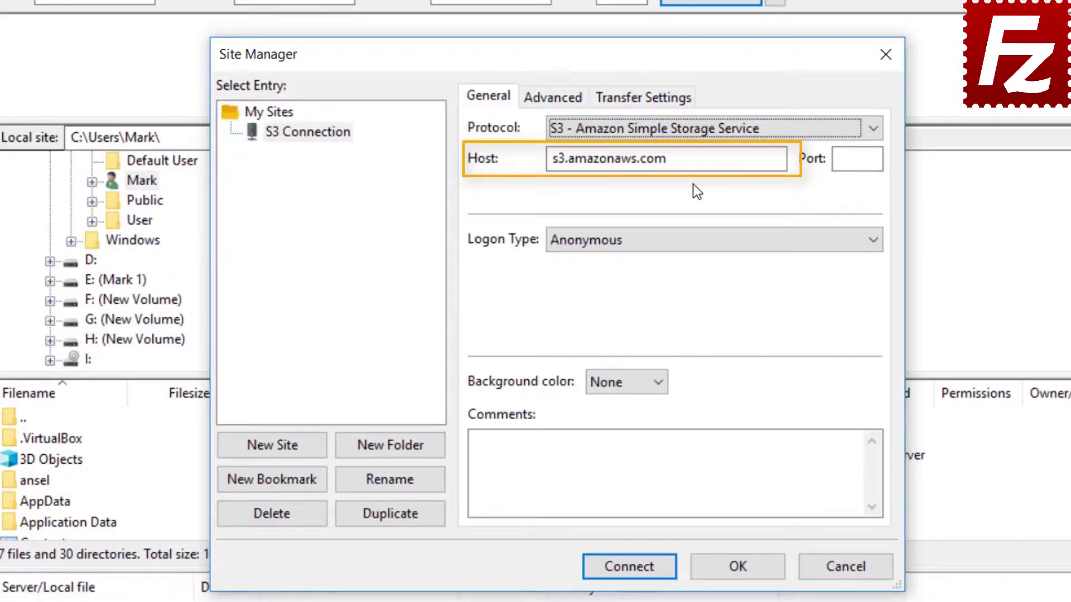
Set Normal logon, paste the access key ID and secret access key, and connect.
click(686, 242)
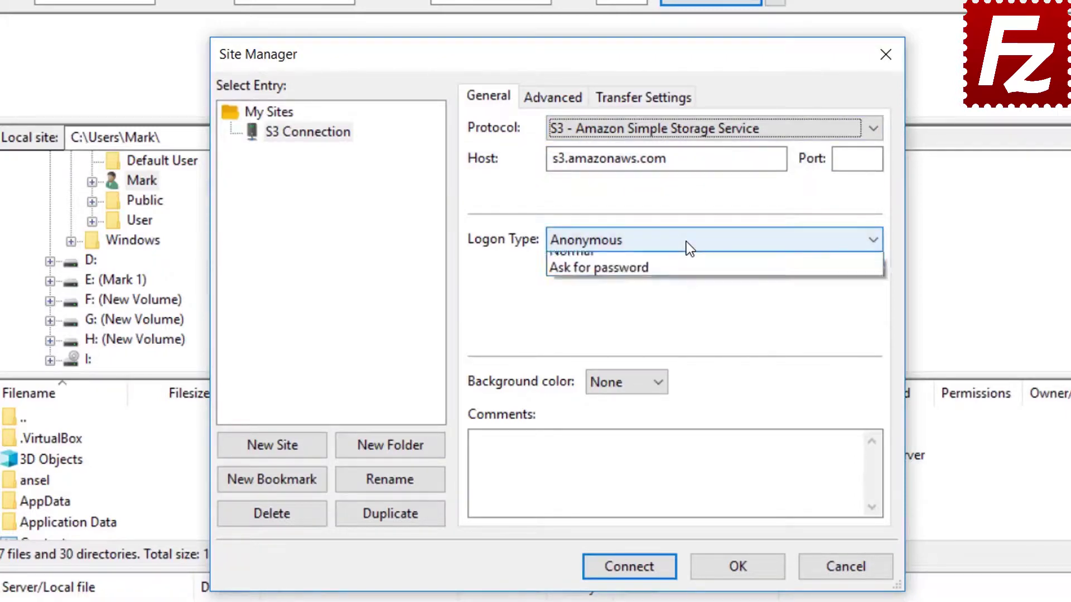
click(686, 276)
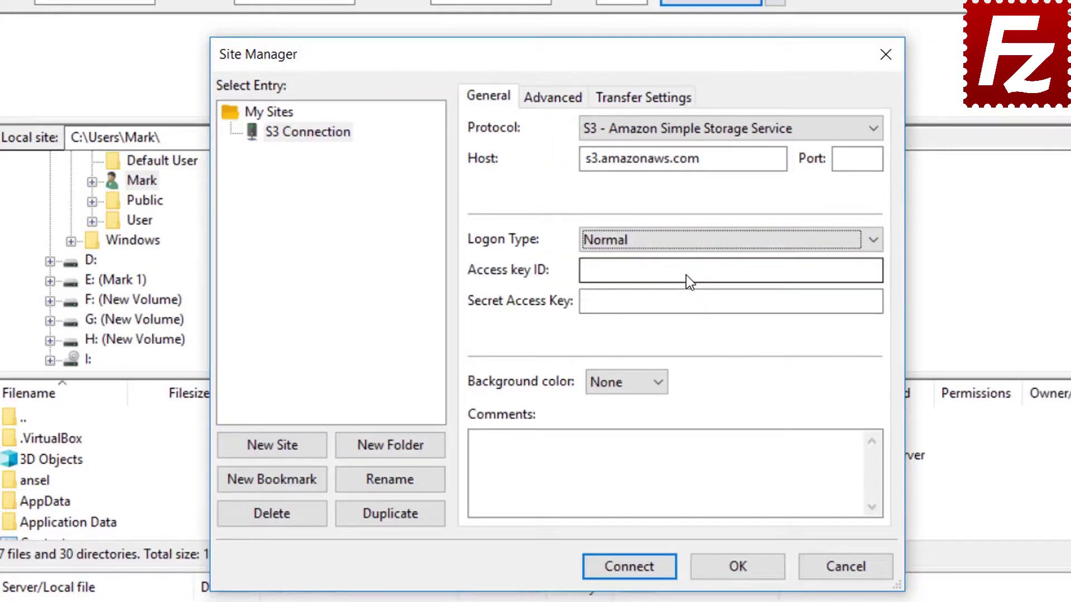
click(686, 276)
key(ctrl+v)
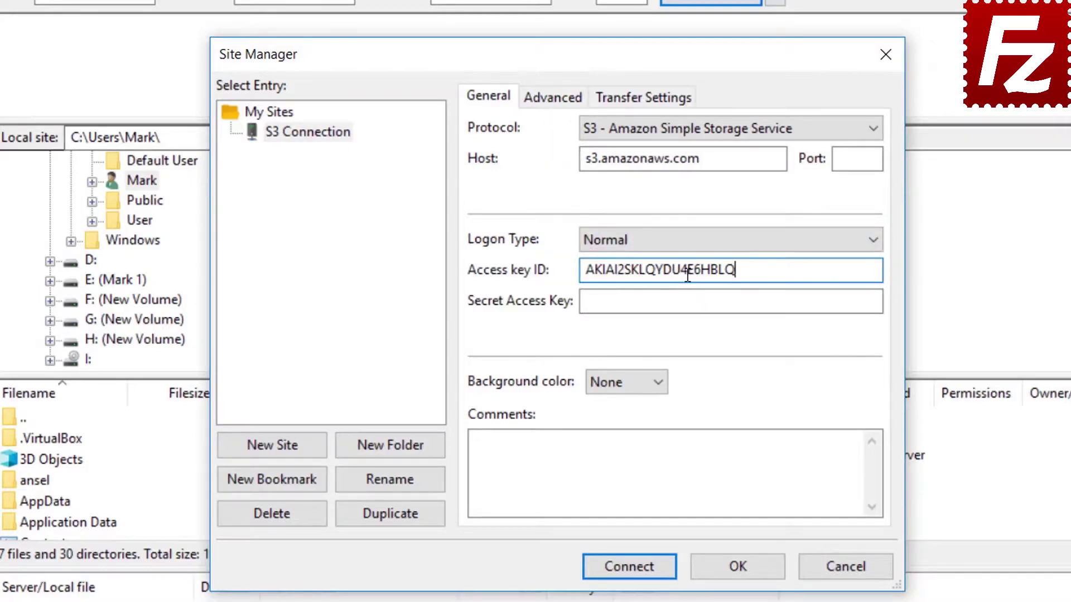
click(694, 301)
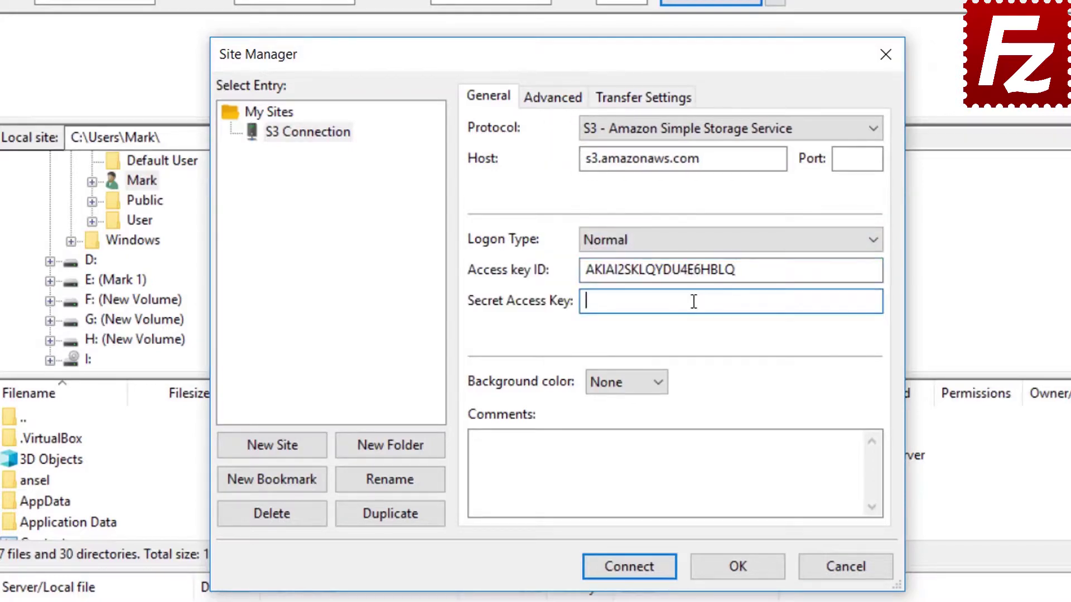
key(ctrl+v)
click(628, 565)
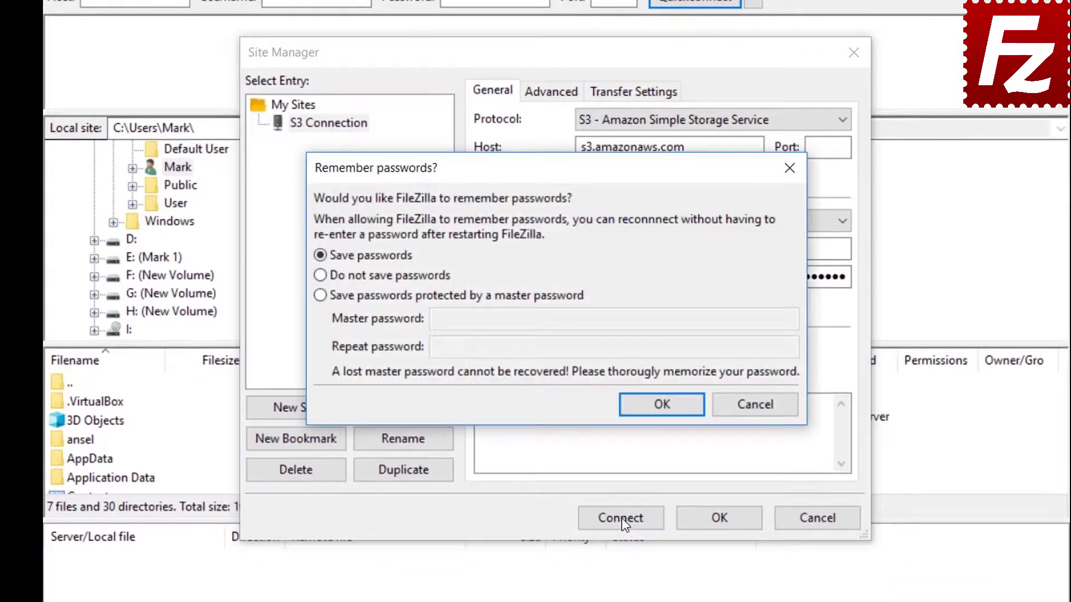
Choose to save passwords and continue connecting to the Amazon S3 site.
click(663, 410)
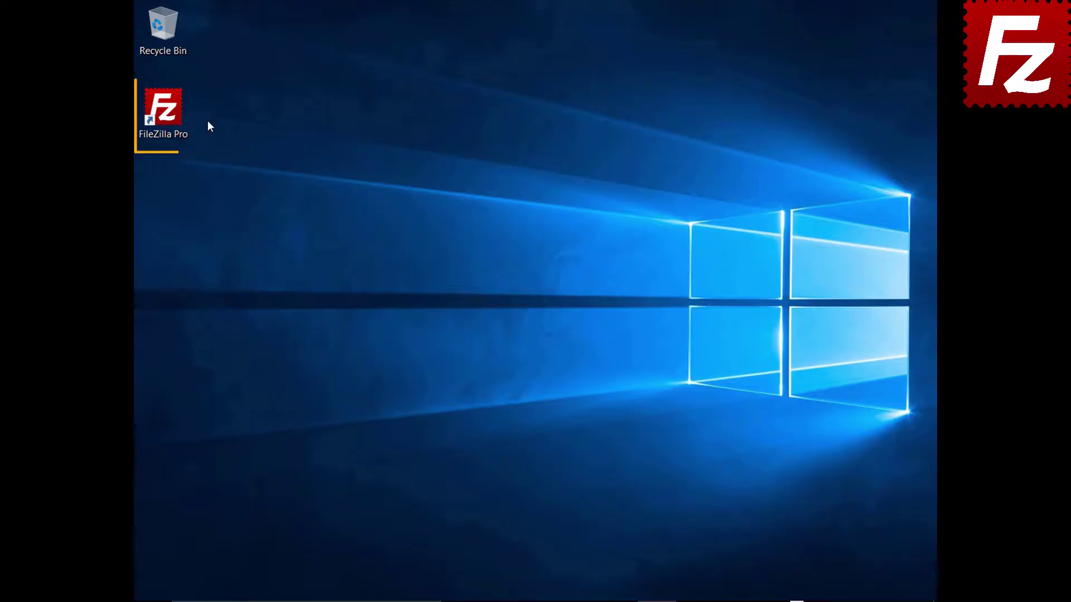
Open the S3: Providers settings and add a new provider named DigitalOcean.
double_click(170, 116)
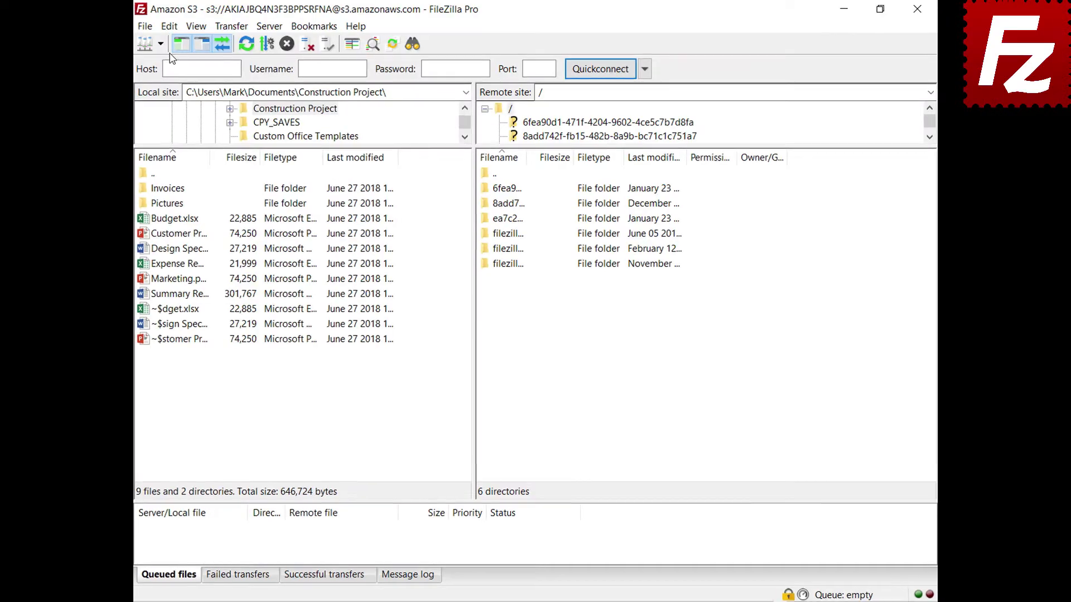
click(169, 26)
click(157, 81)
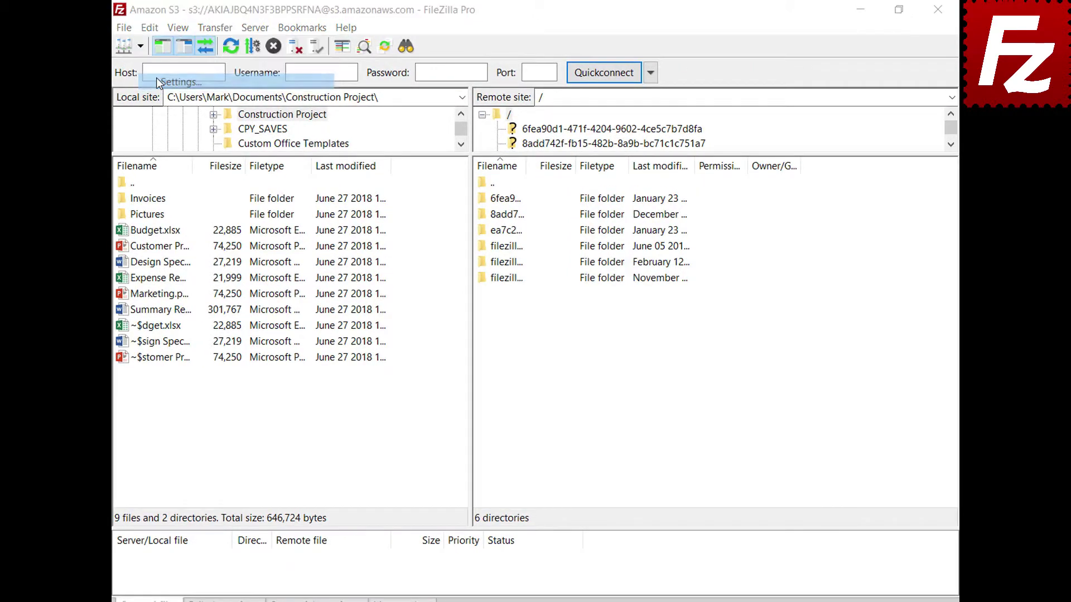
click(290, 327)
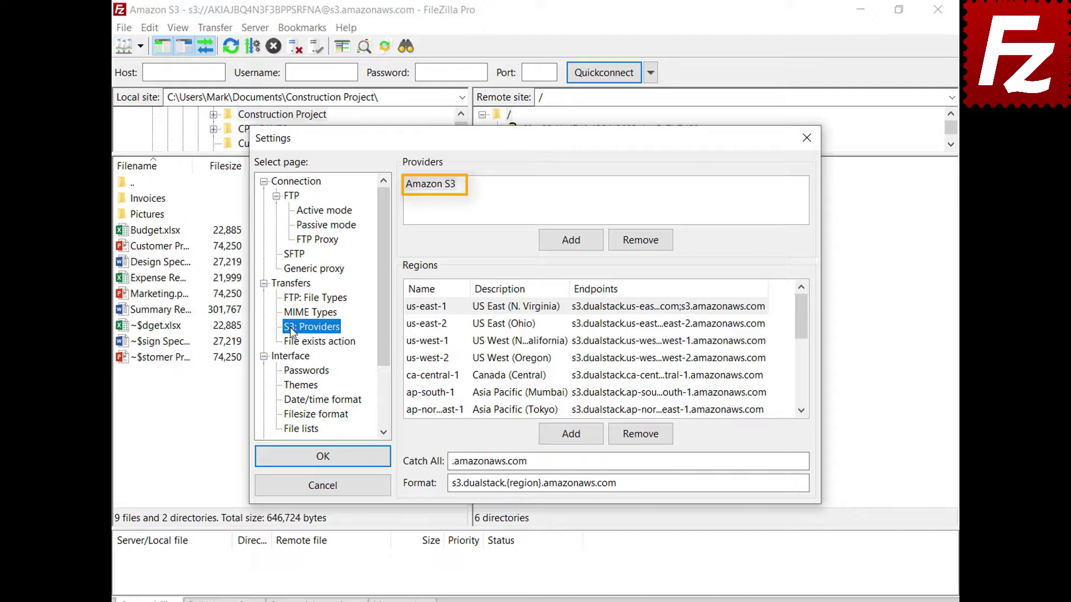
click(571, 248)
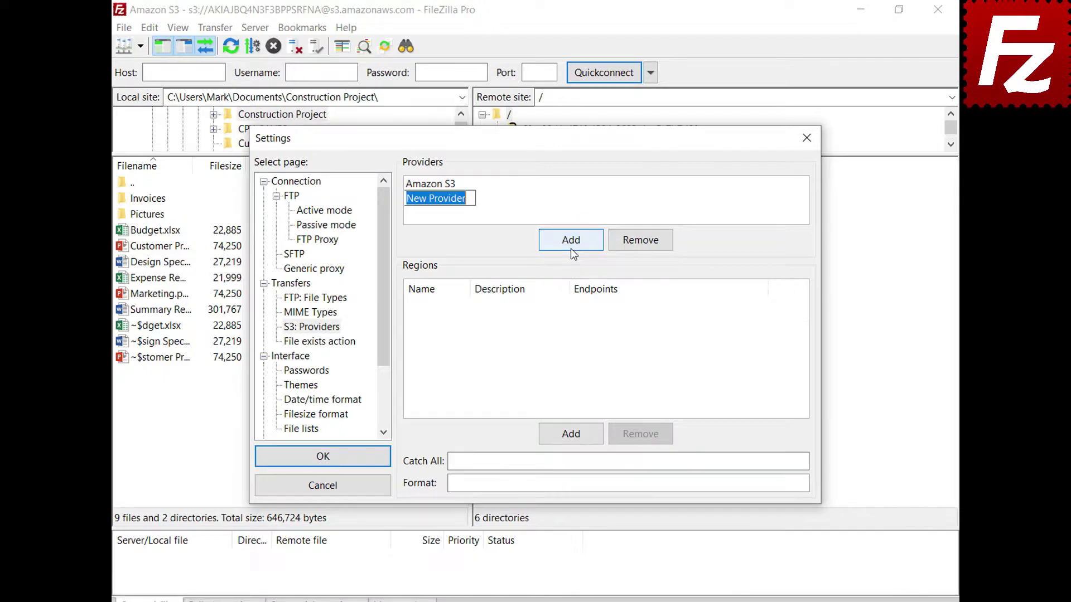
text(Dig)
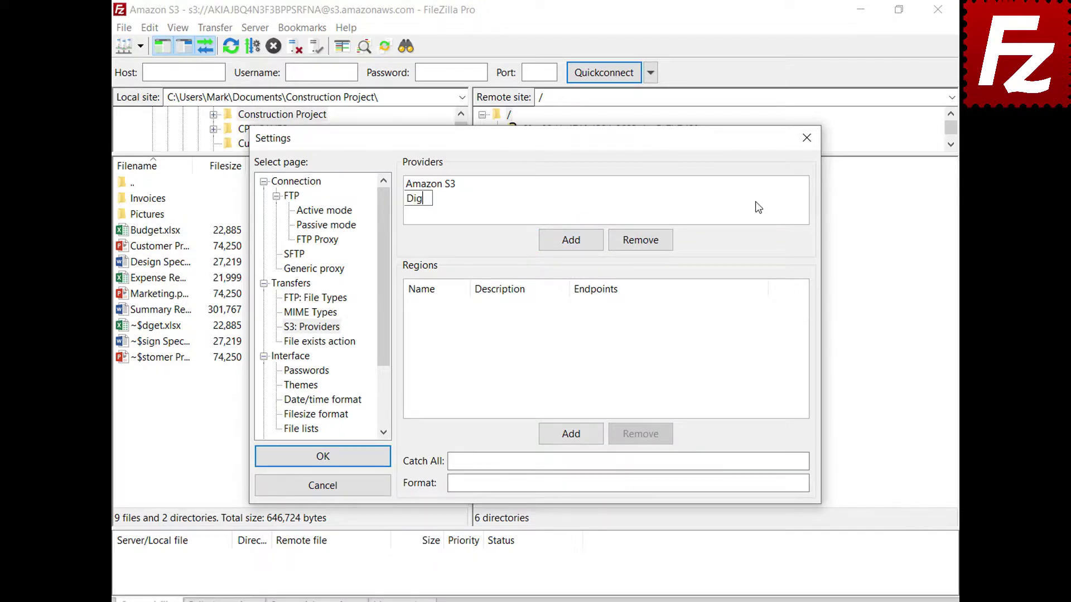
text(italOcean)
key(Return)
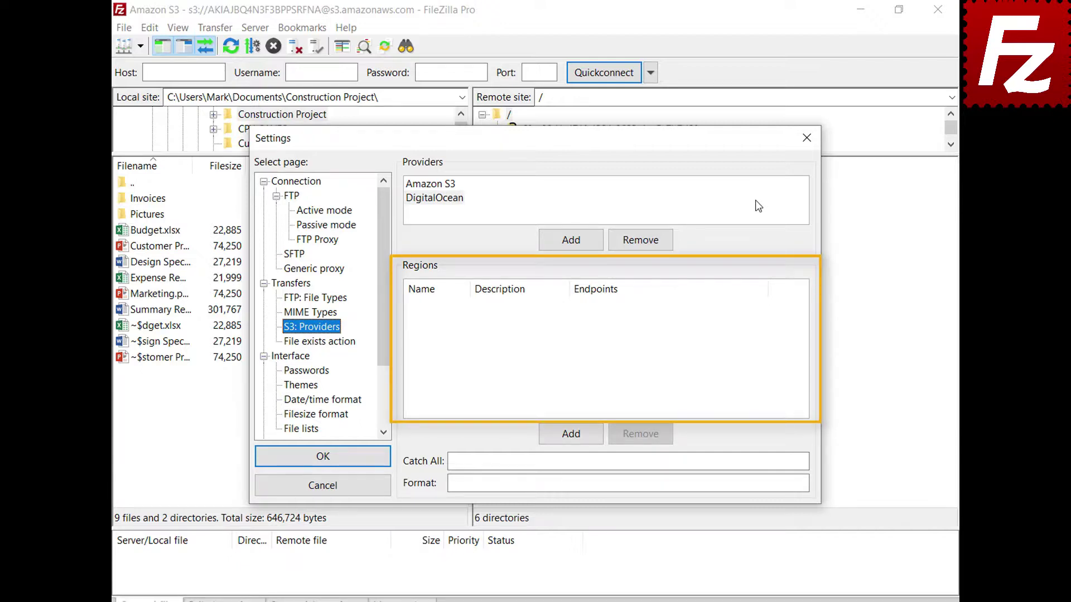
click(757, 204)
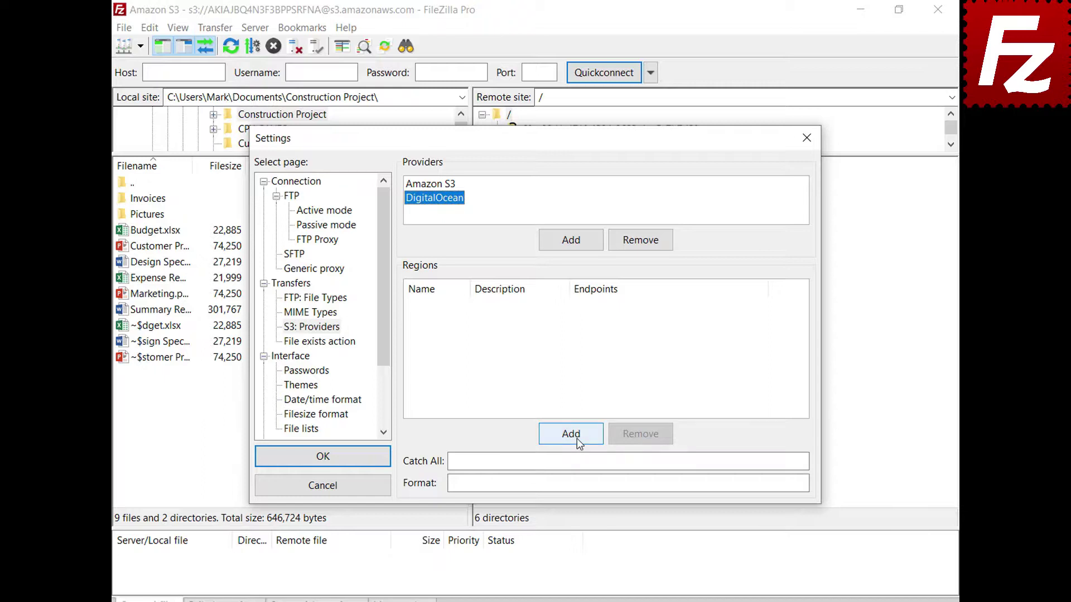
Add regions nyc3 (New York 3) and sgp1 (Singapore 1) with their endpoints.
click(571, 436)
text(nyc3)
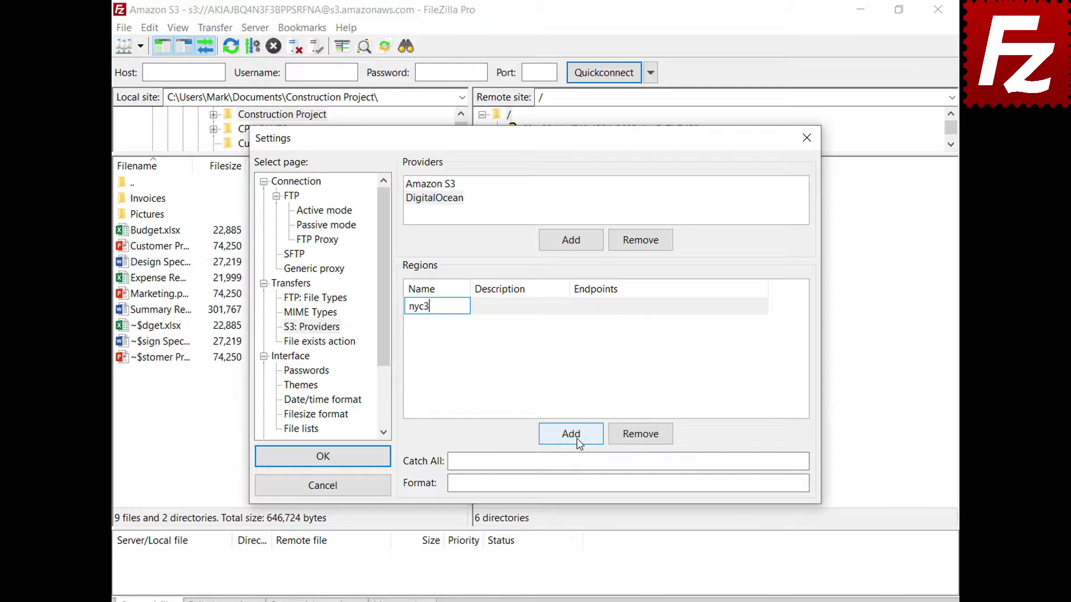
click(564, 307)
text(New York 3)
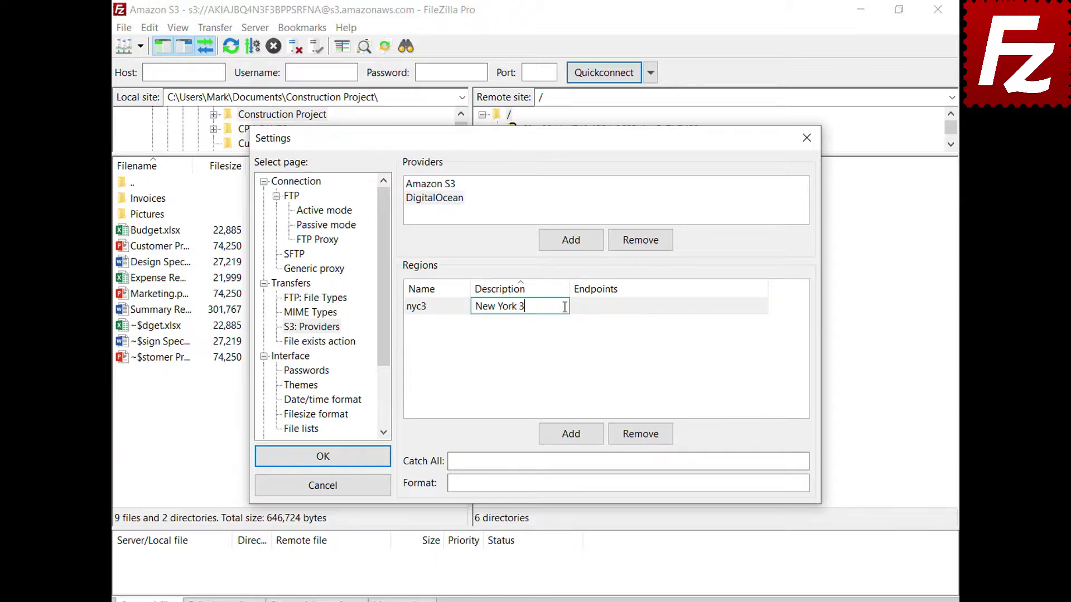
click(764, 306)
text(nyc3.digitaloceanspaces.com)
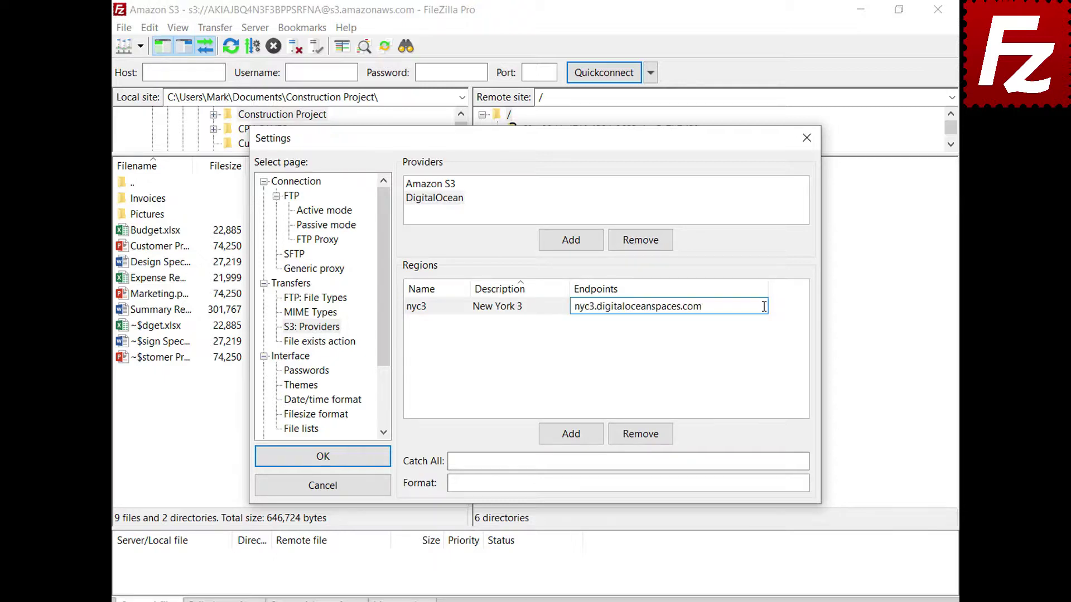
click(571, 440)
click(571, 441)
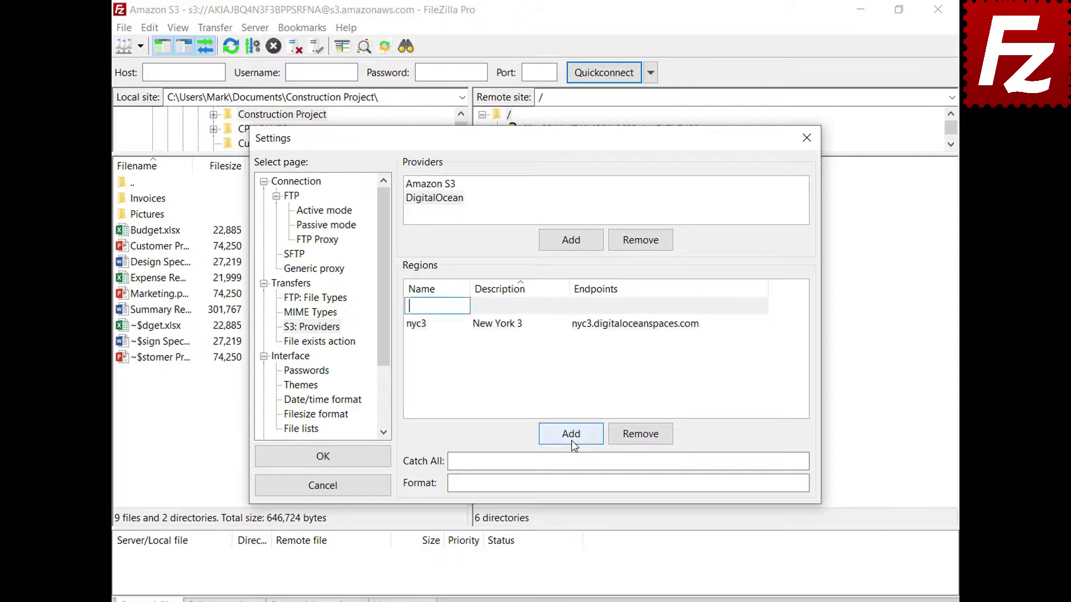
text(sgp1)
click(560, 306)
text(Singapore 1)
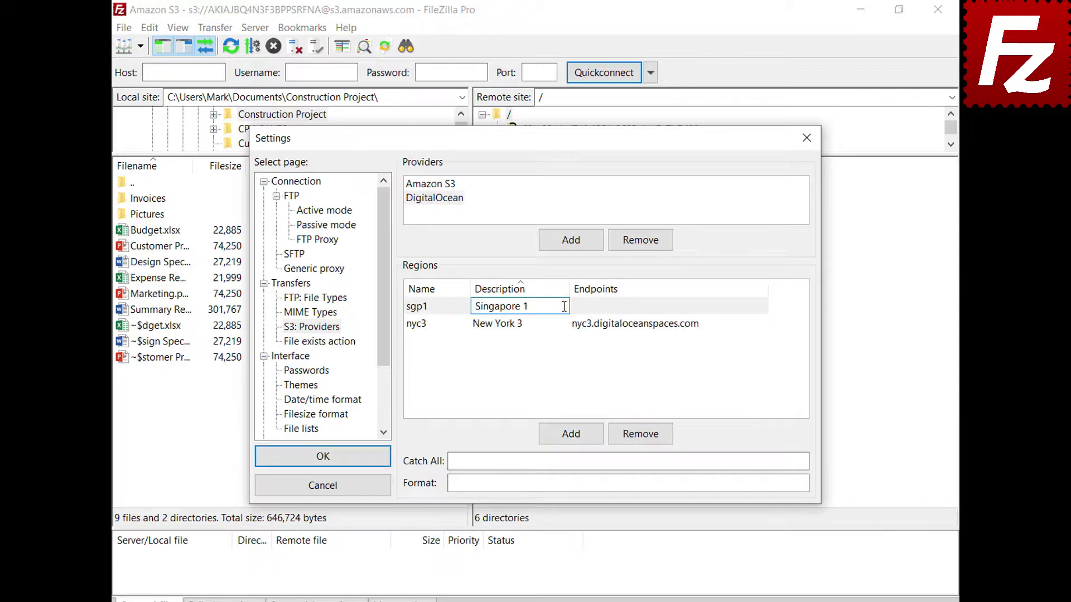
click(762, 307)
click(761, 324)
text(sgp1.digitaloceanspaces.com)
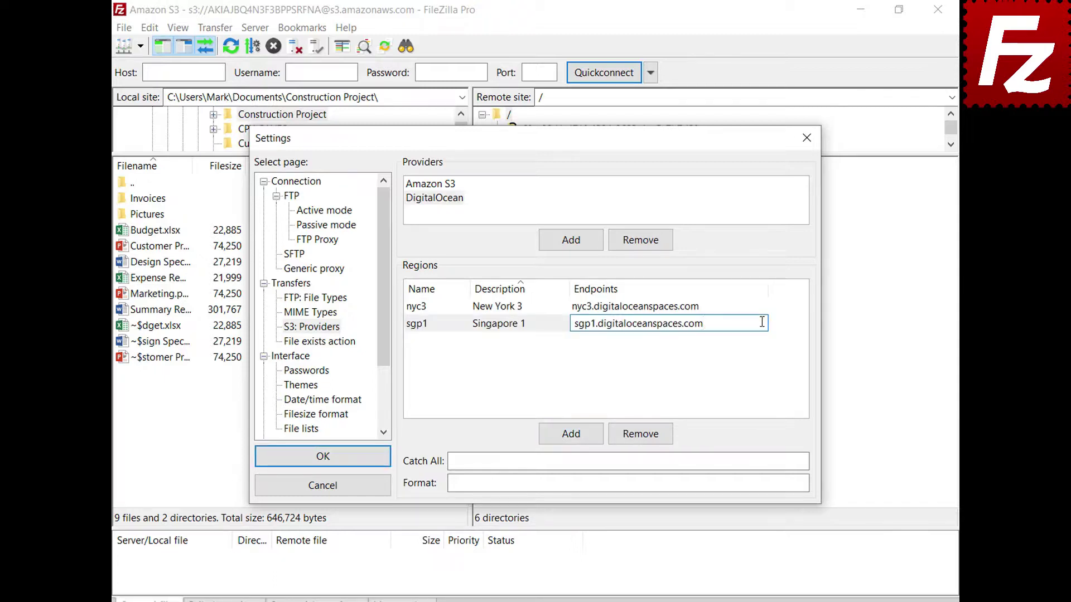
click(571, 434)
Add regions ams3 (Amsterdam 3) and sfo2 (San Francisco 2) with their endpoints.
click(572, 434)
text(ams3)
click(518, 306)
text(Am)
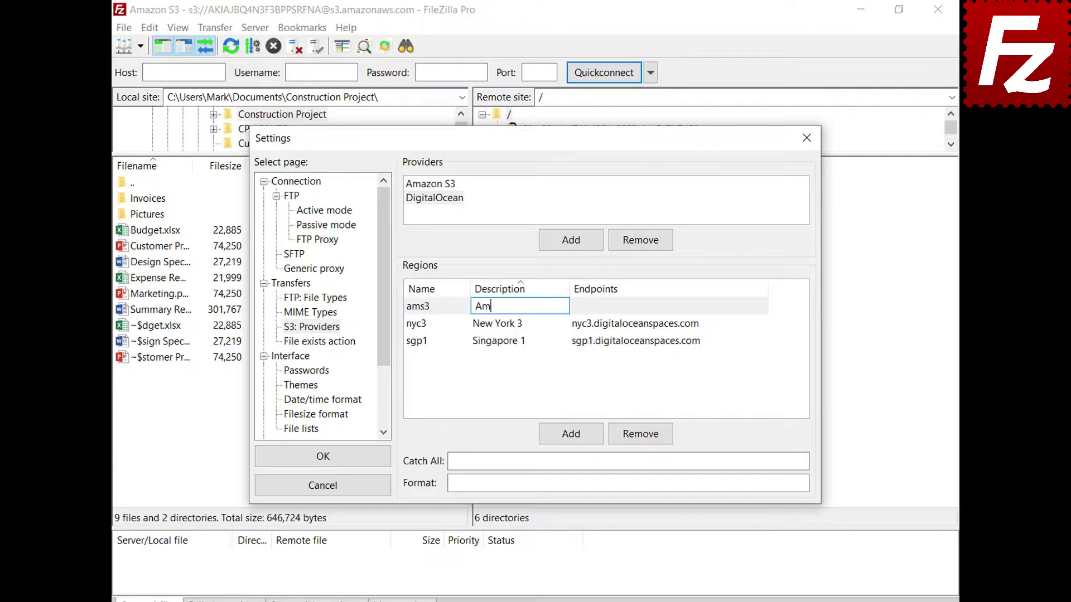
text(sterdam 3)
key(Tab)
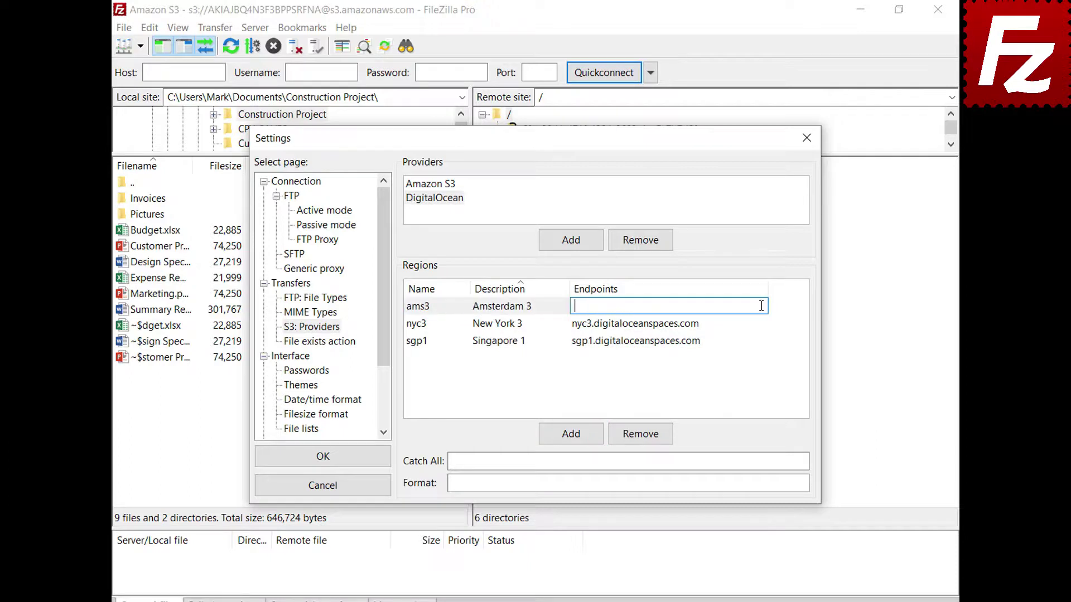
text(ams3.digitaloceanspaces.com)
key(Return)
click(570, 441)
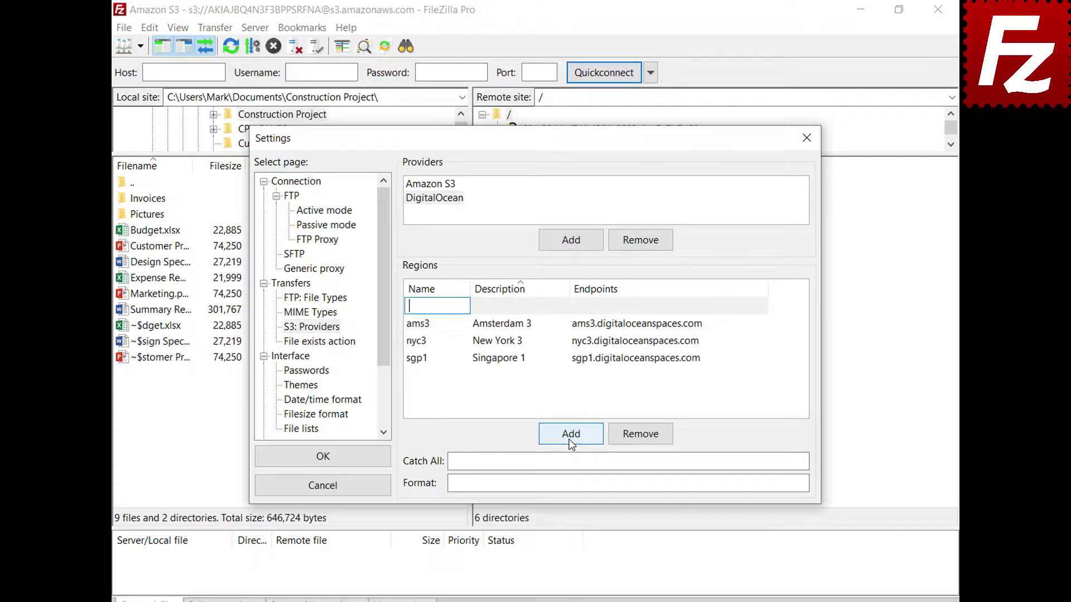
text(sfo2)
click(563, 305)
text(San Francisco 2)
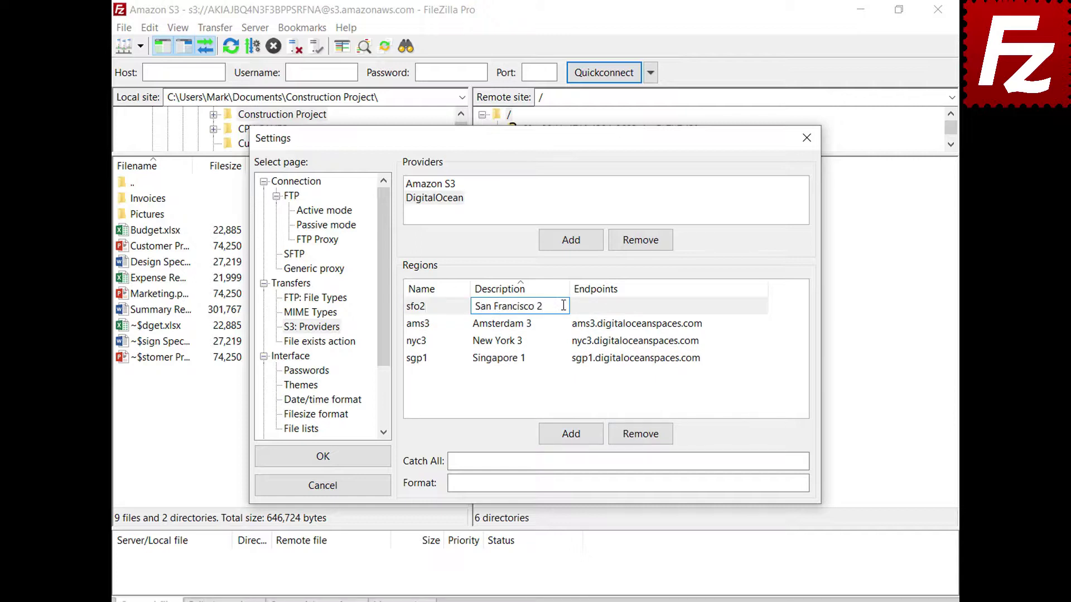
key(Return)
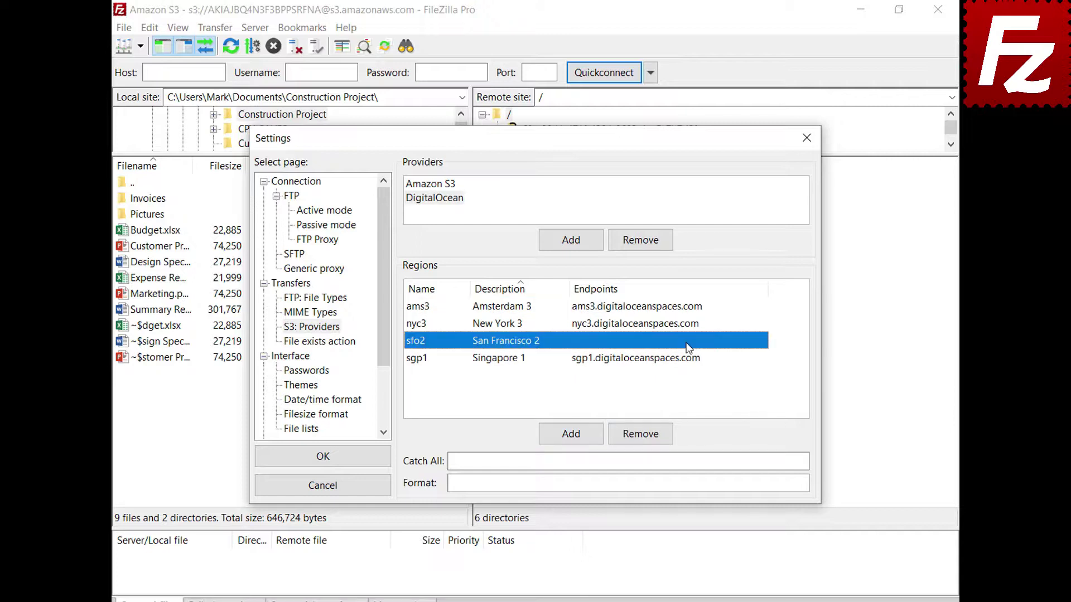
click(688, 341)
text(sfo2.digitaloceanspaces.com)
key(Return)
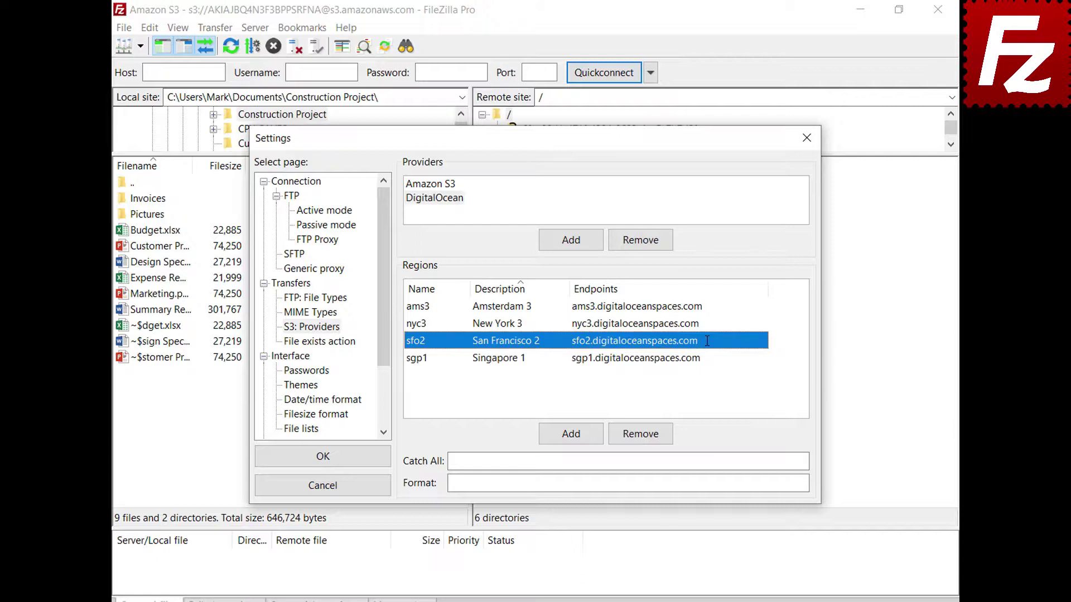
Set catch-all .digitaloceanspaces.com and format {BUCKET}.{REGION}.digitaloceanspaces.com, then save the settings.
click(778, 461)
text(.digitaloceanspaces.com)
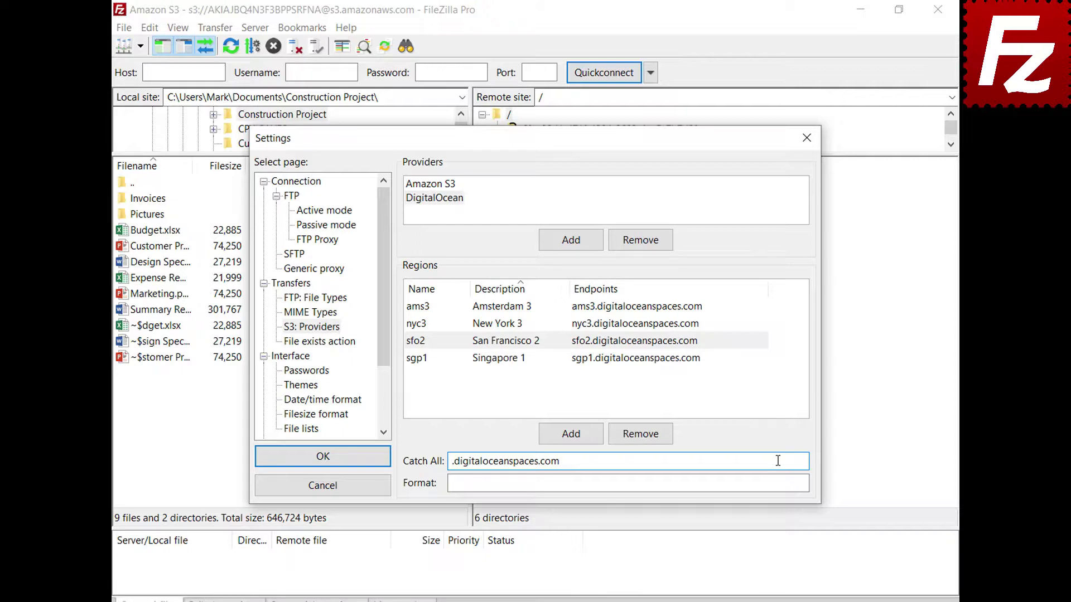
click(781, 483)
text({BUCKET}.{REGION}.digitaloceanspaces.com)
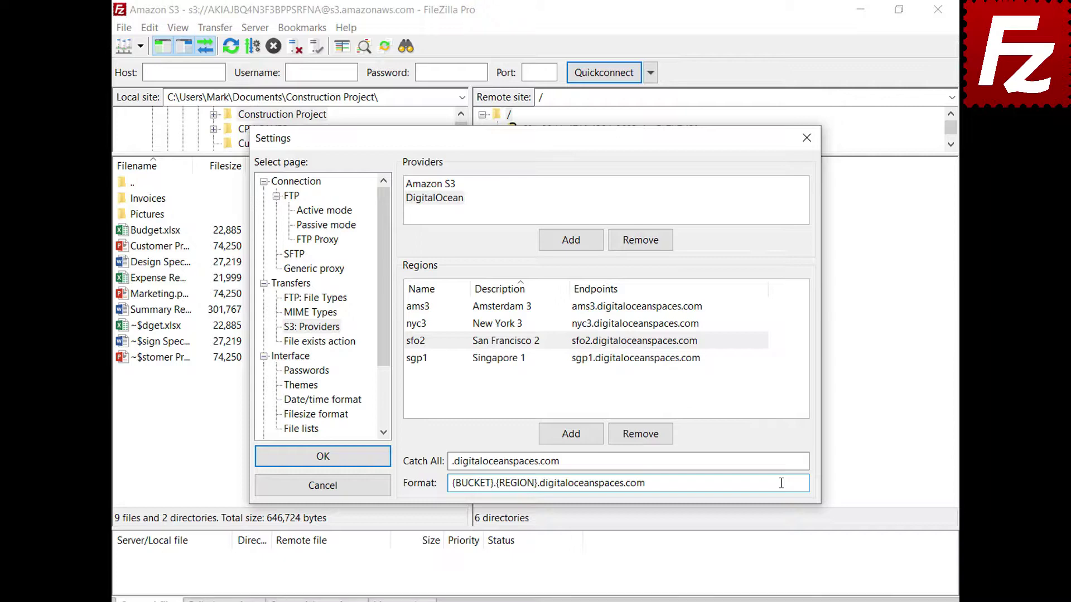
click(320, 457)
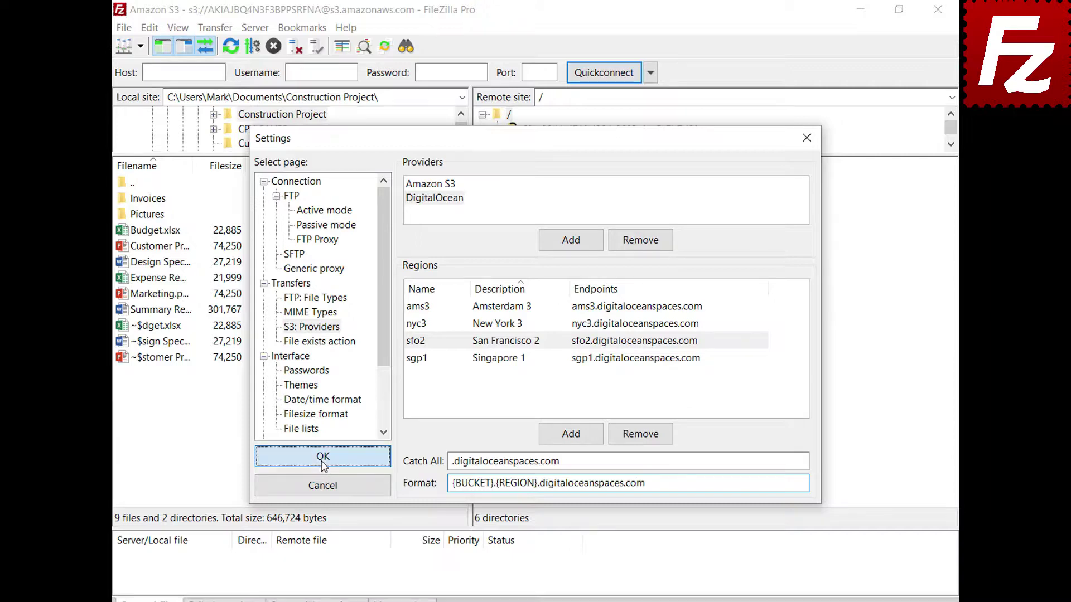
Create a new site named Digital Ocean using the S3 protocol.
click(126, 29)
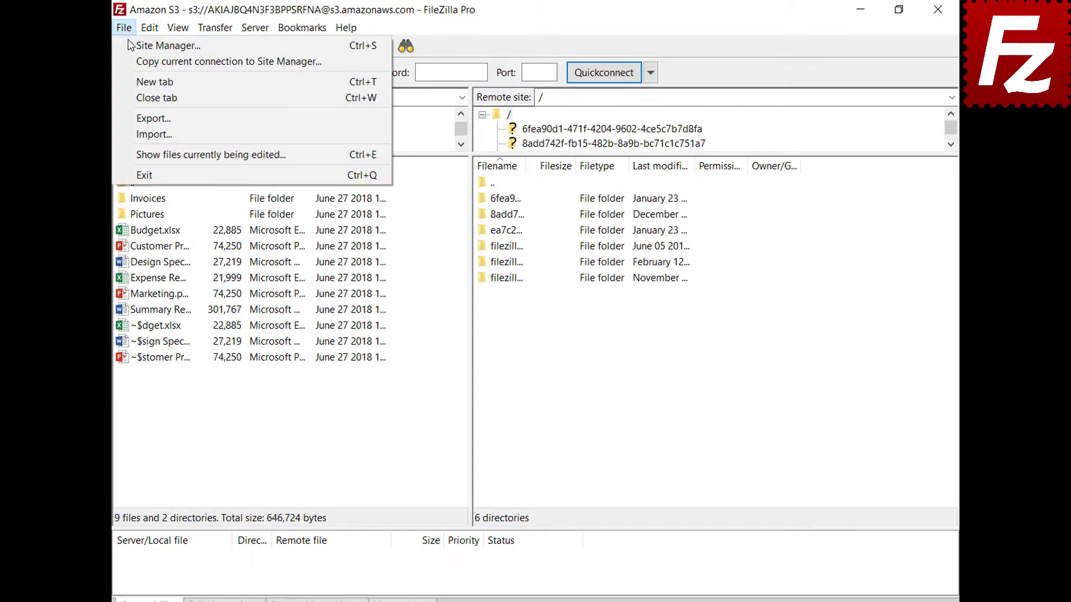
click(128, 49)
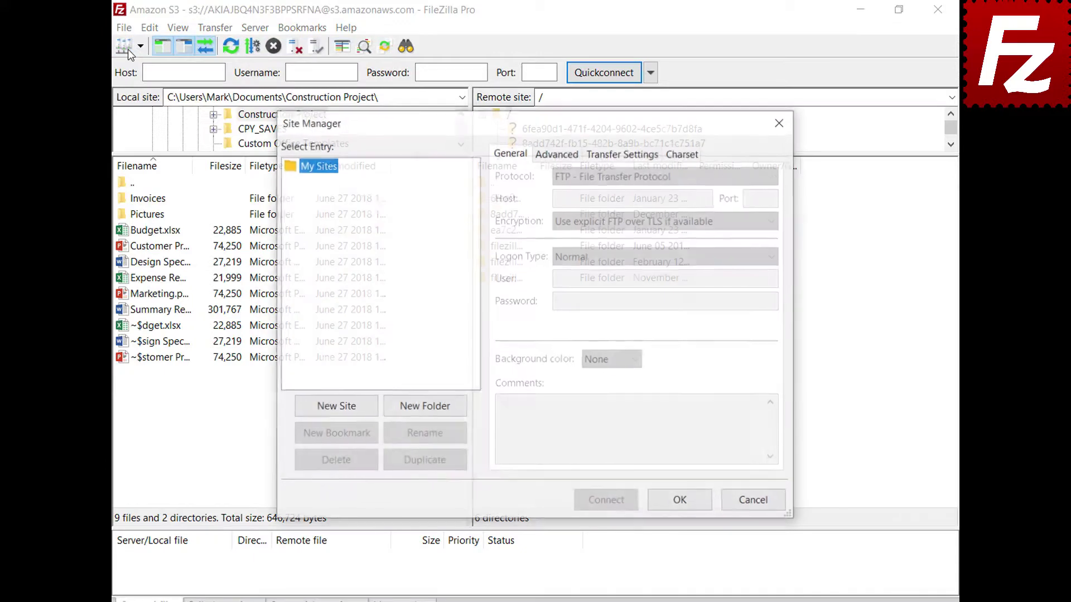
click(339, 413)
text(Digital Ocean)
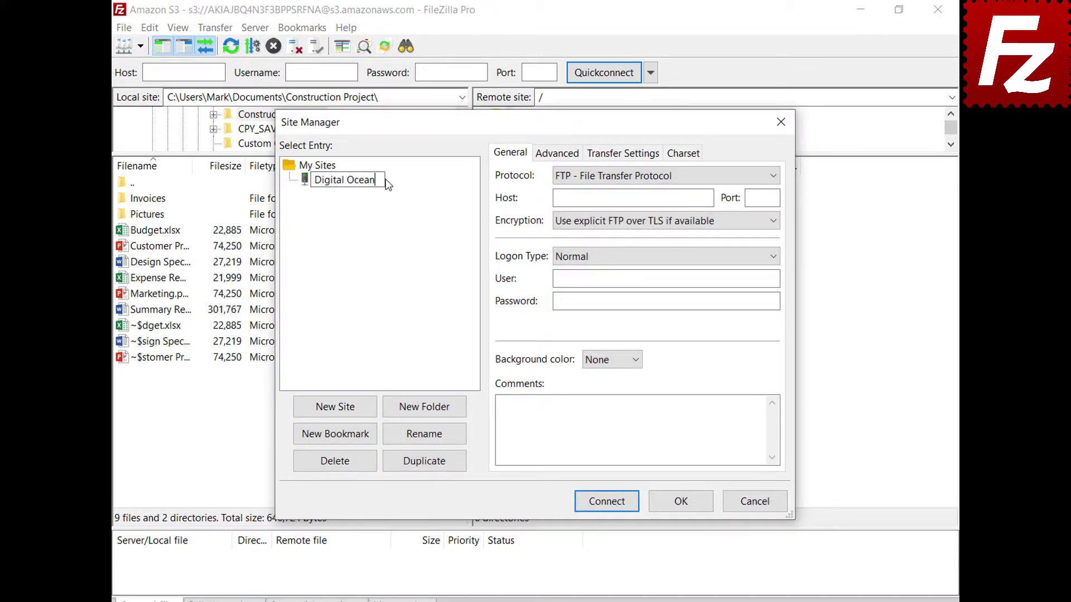
key(Return)
click(634, 179)
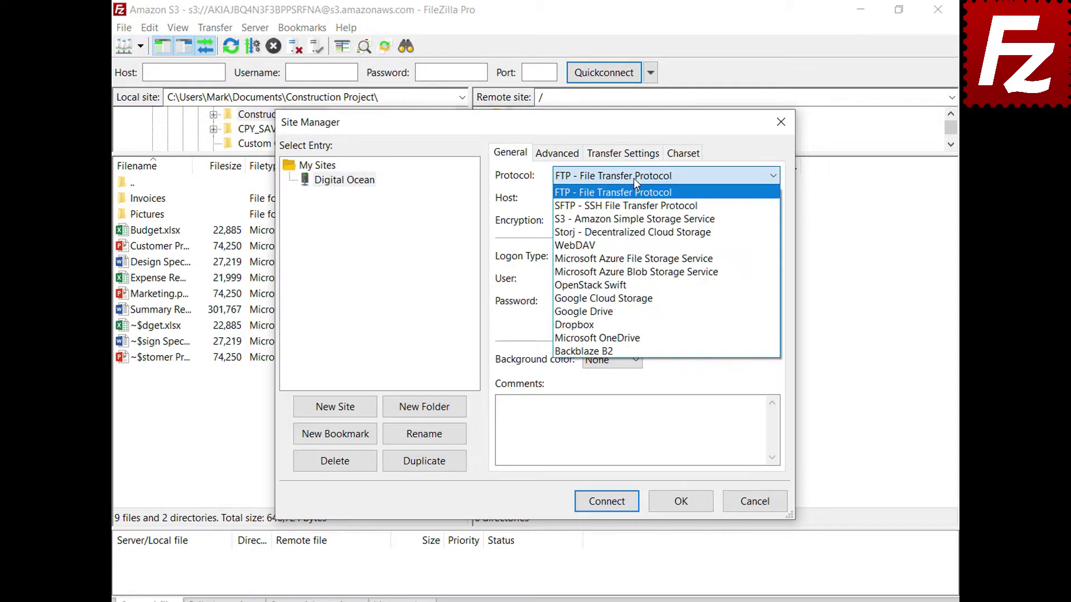
click(639, 219)
Set host sfo3.digitaloceanspaces.com, paste the access key ID and secret key, and connect.
double_click(707, 198)
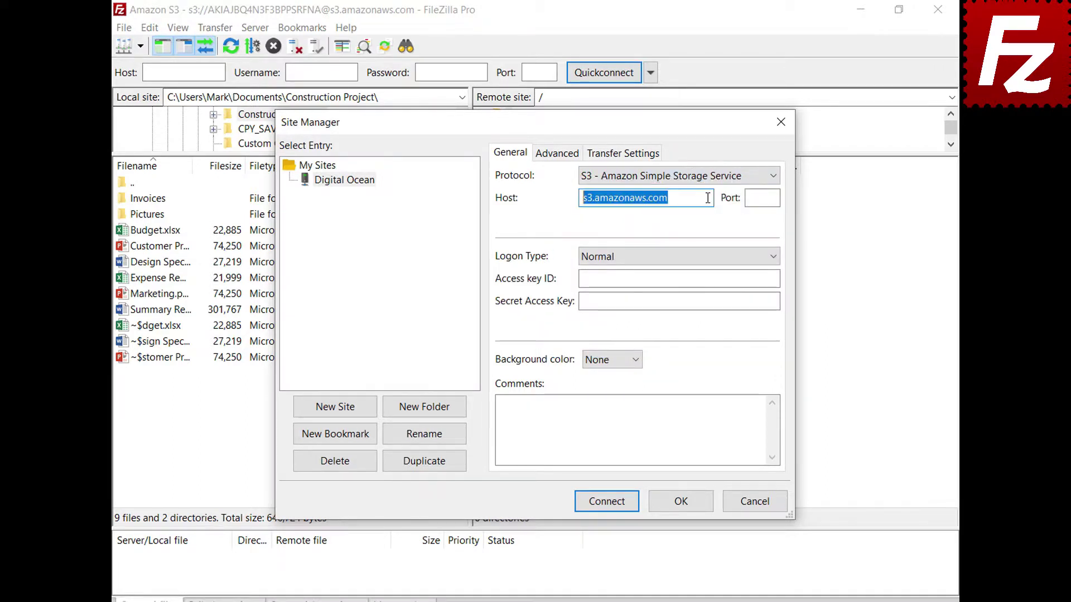
text(sfo3.digitaloceanspaces.com)
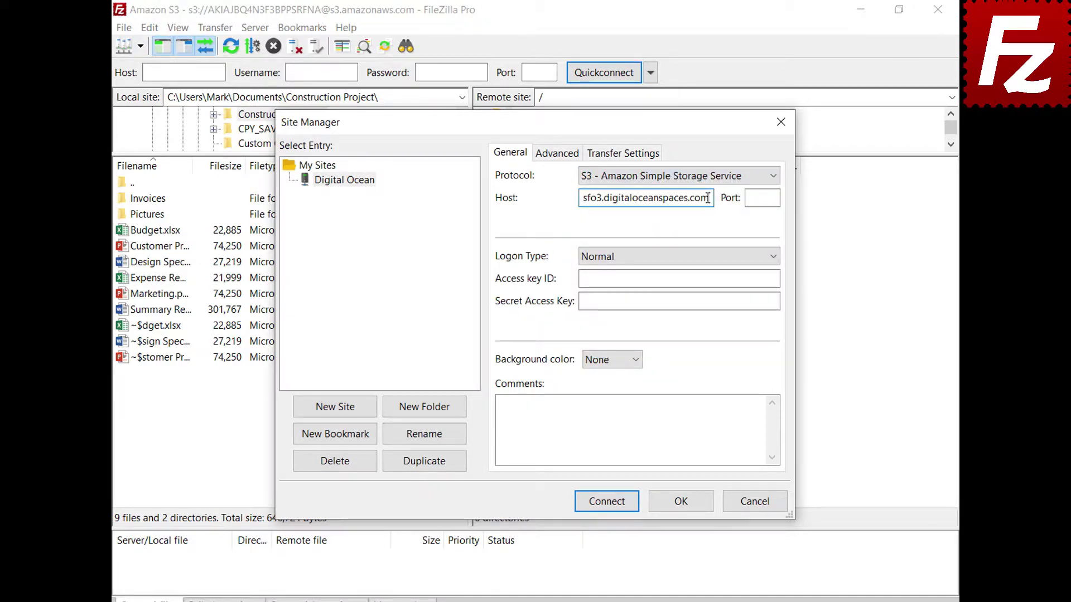
click(773, 279)
key(ctrl+v)
click(774, 303)
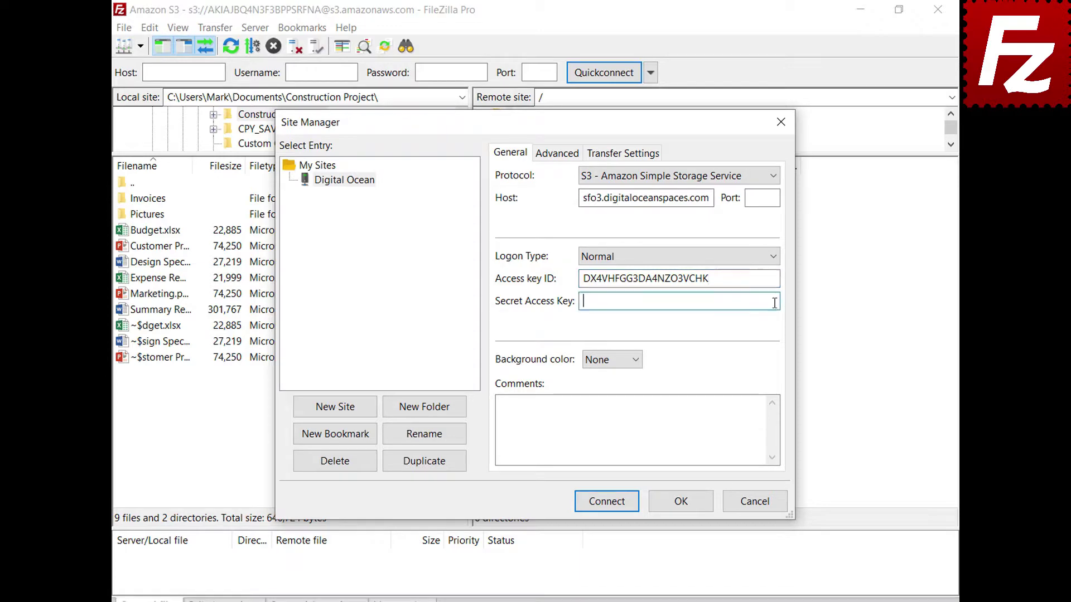
key(ctrl+v)
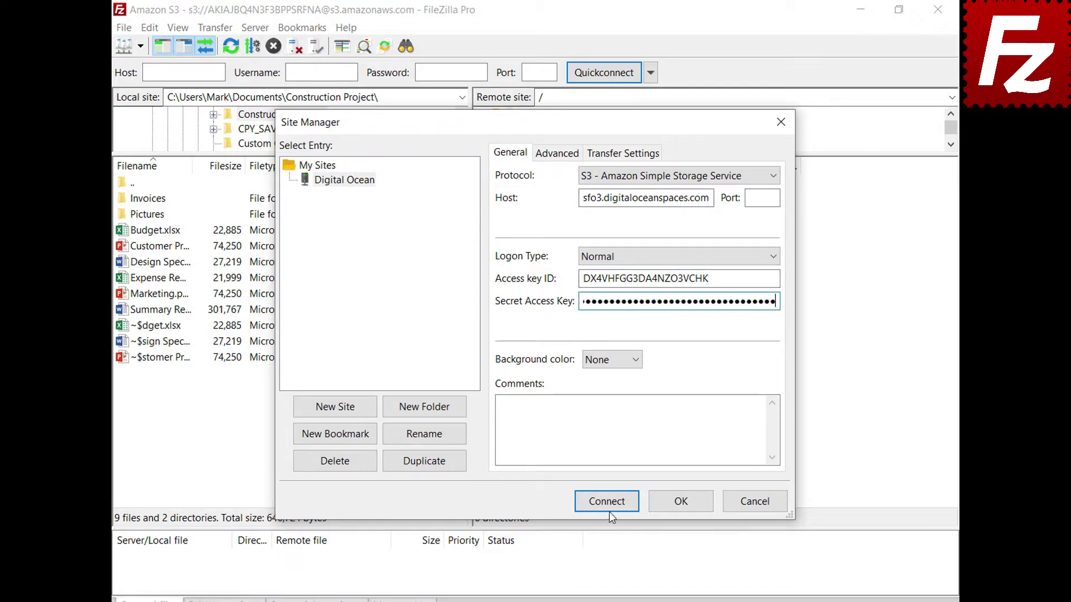
click(607, 502)
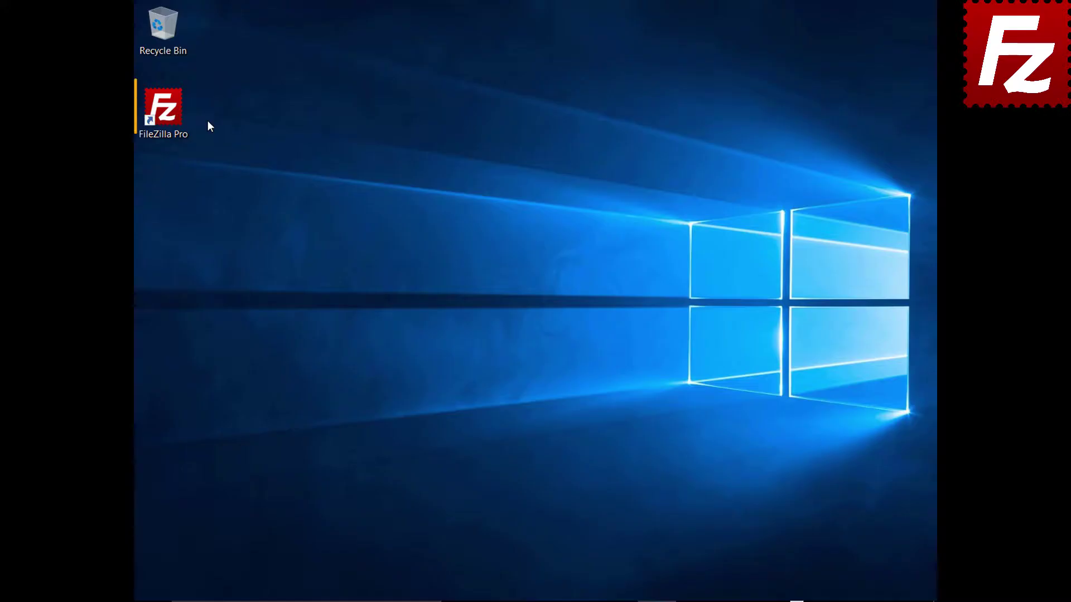
Launch FileZilla Pro and connect to the saved Amazon S3 site.
double_click(169, 115)
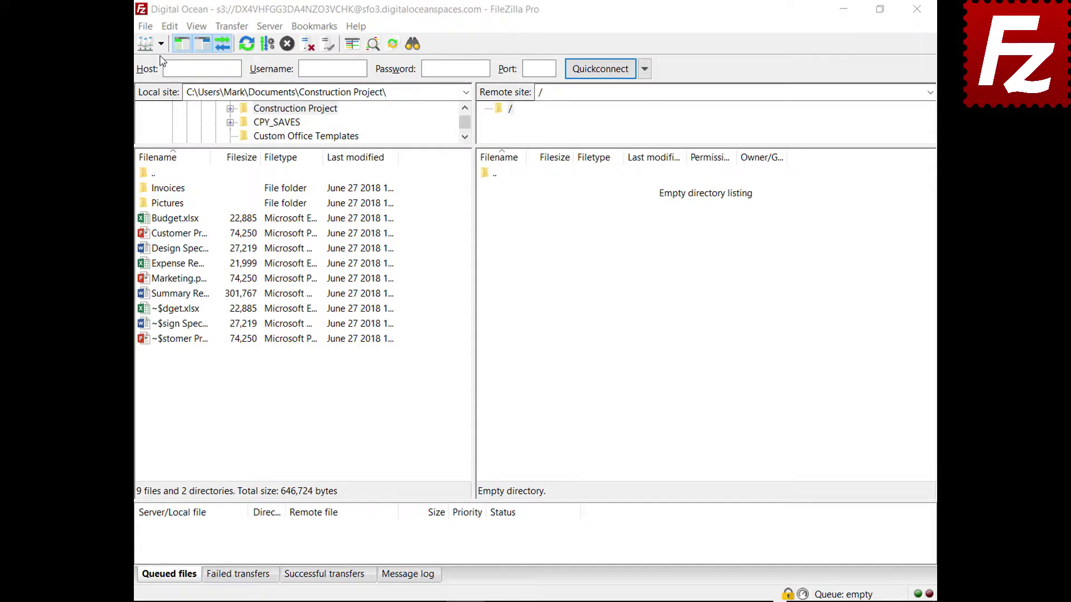
click(162, 44)
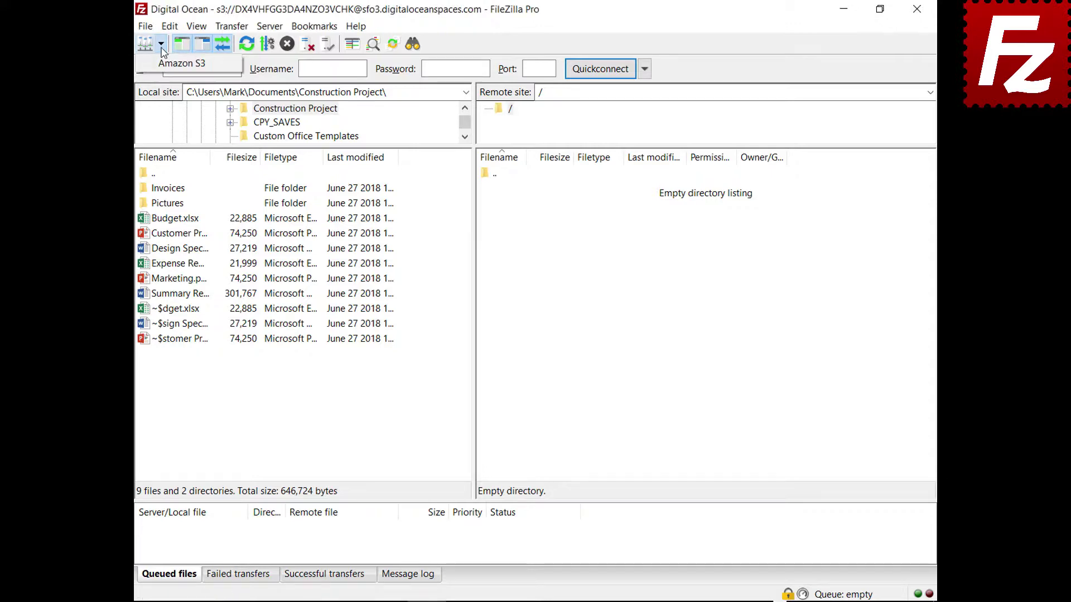
click(166, 67)
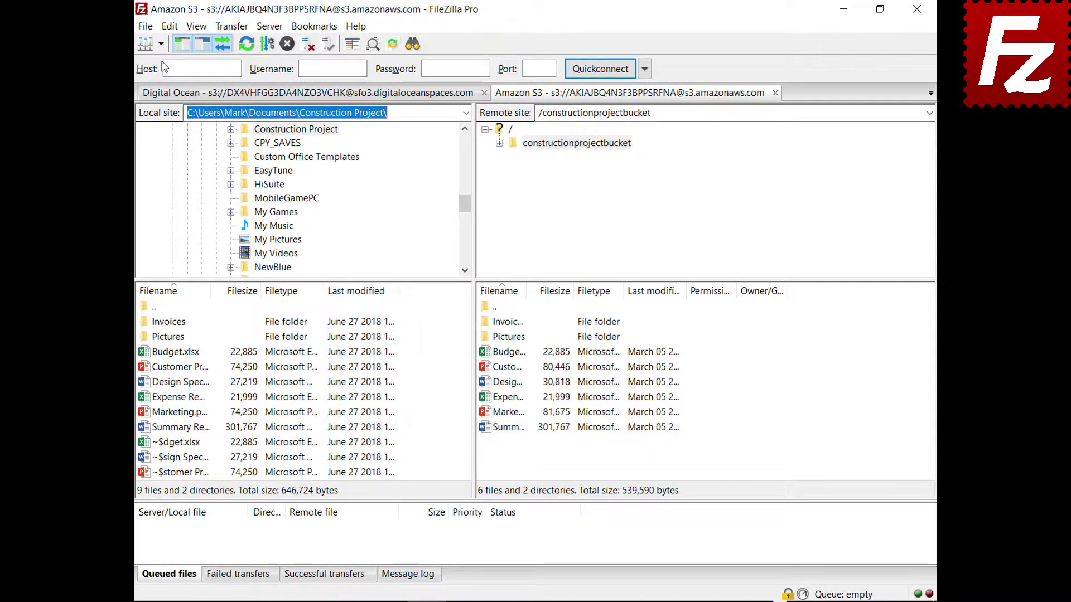
Review AWS KMS server-side encryption for Budget.xlsx, then cancel without applying it.
right_click(485, 357)
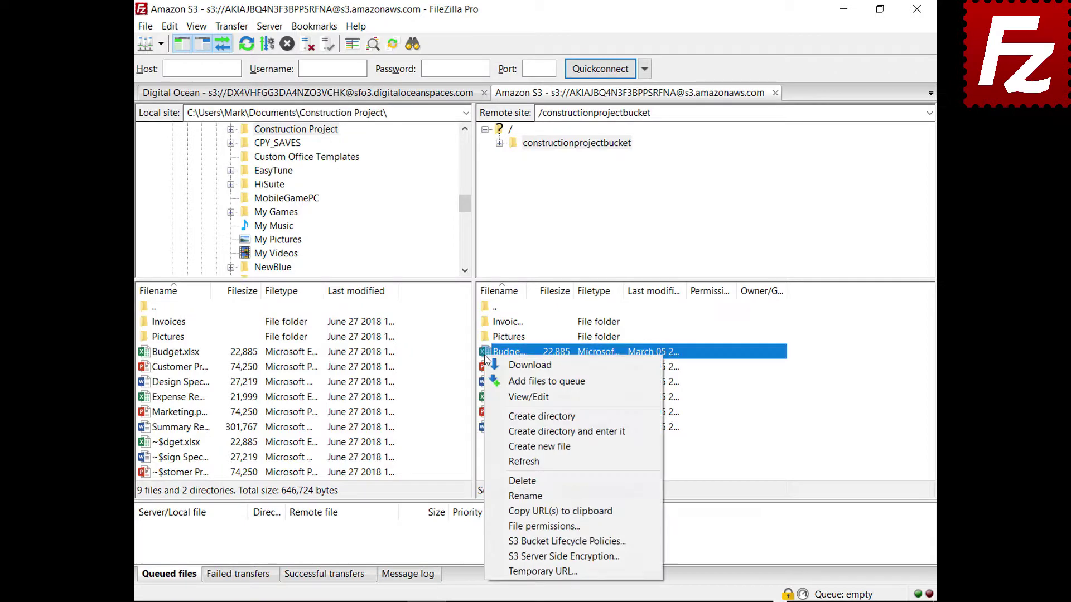
click(508, 556)
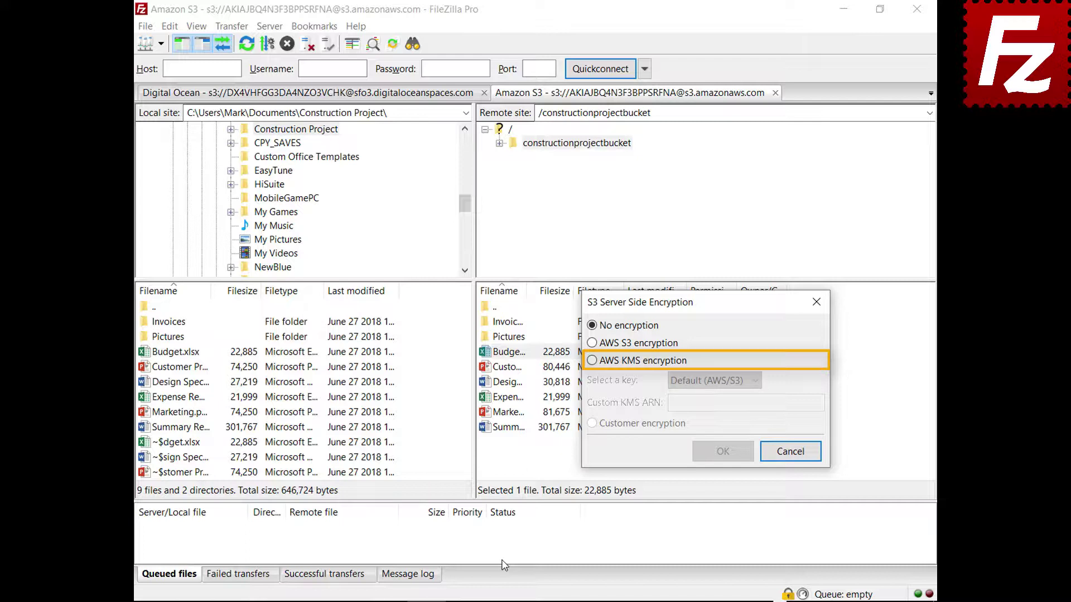
click(592, 361)
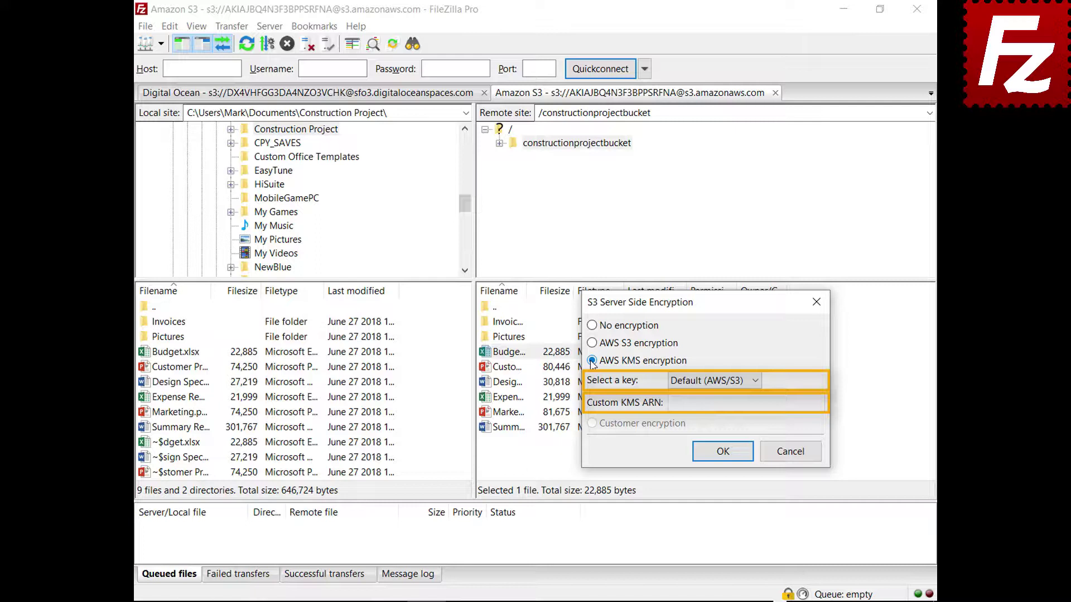
click(796, 460)
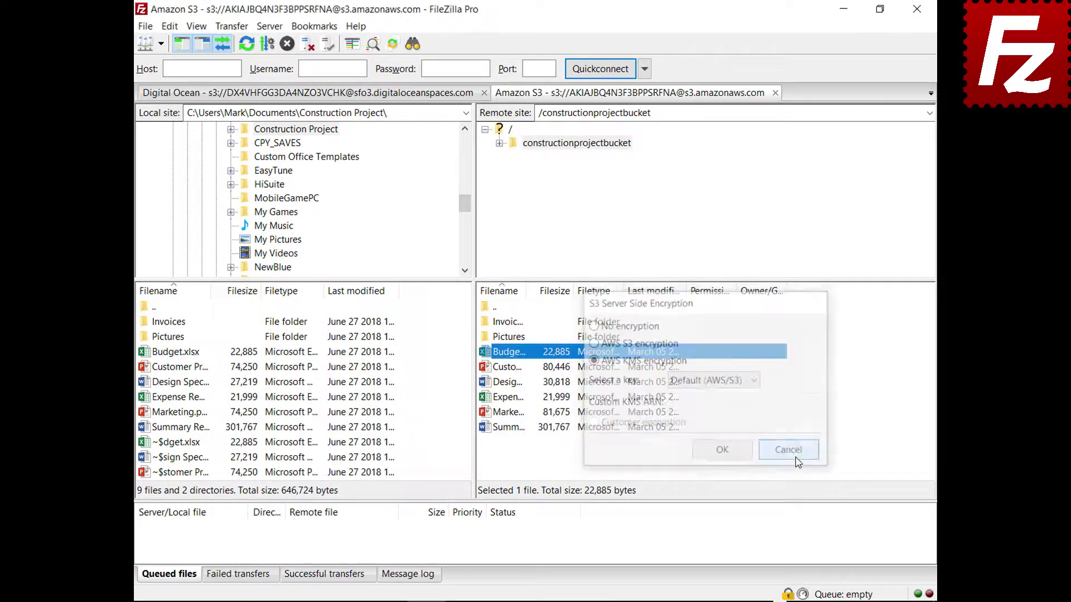
click(145, 27)
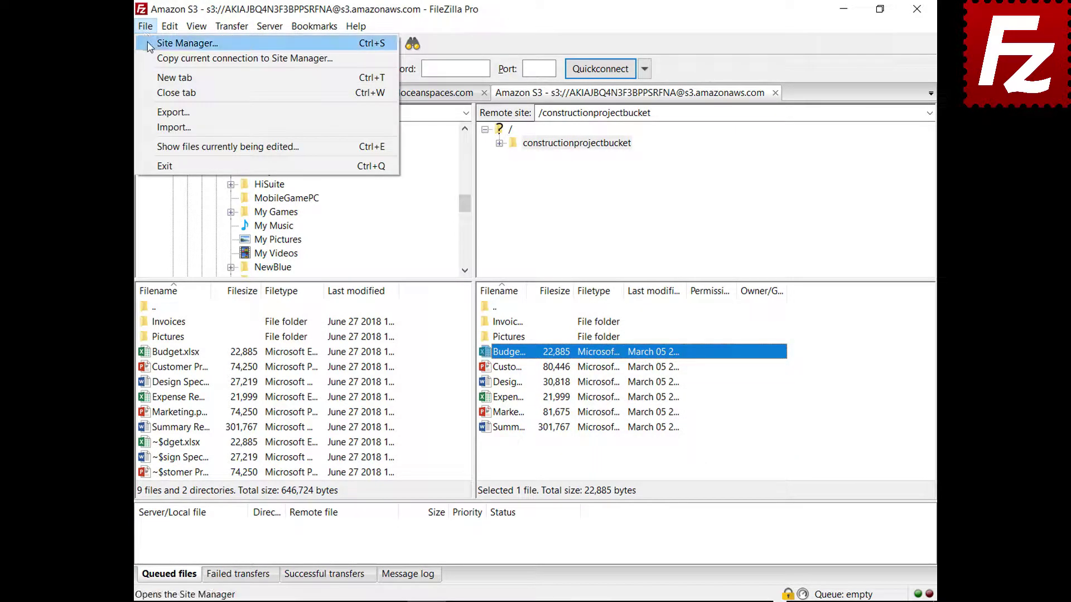
click(150, 45)
click(682, 149)
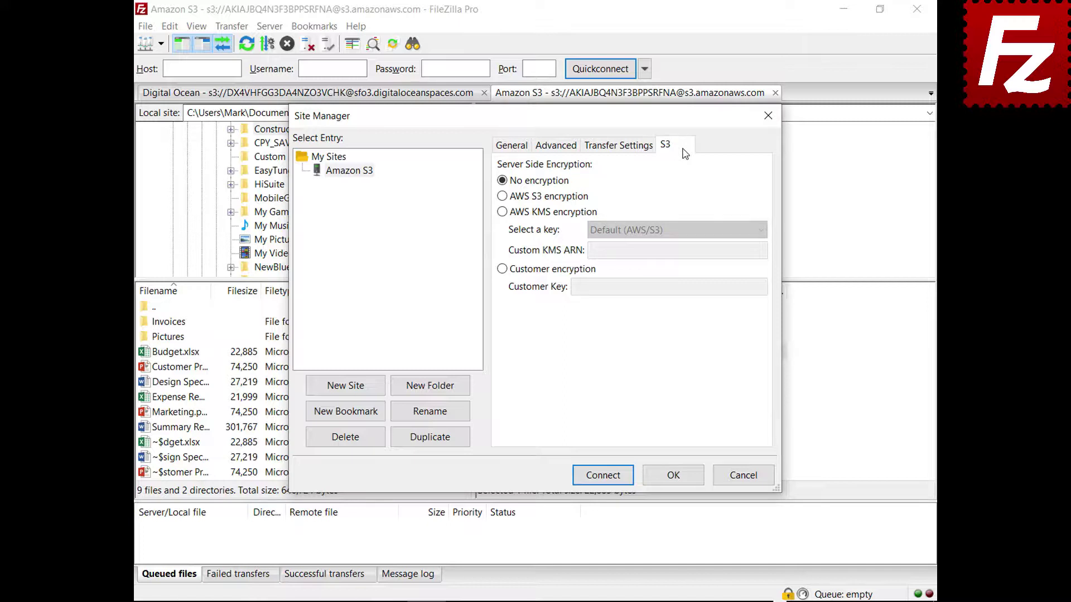
click(502, 197)
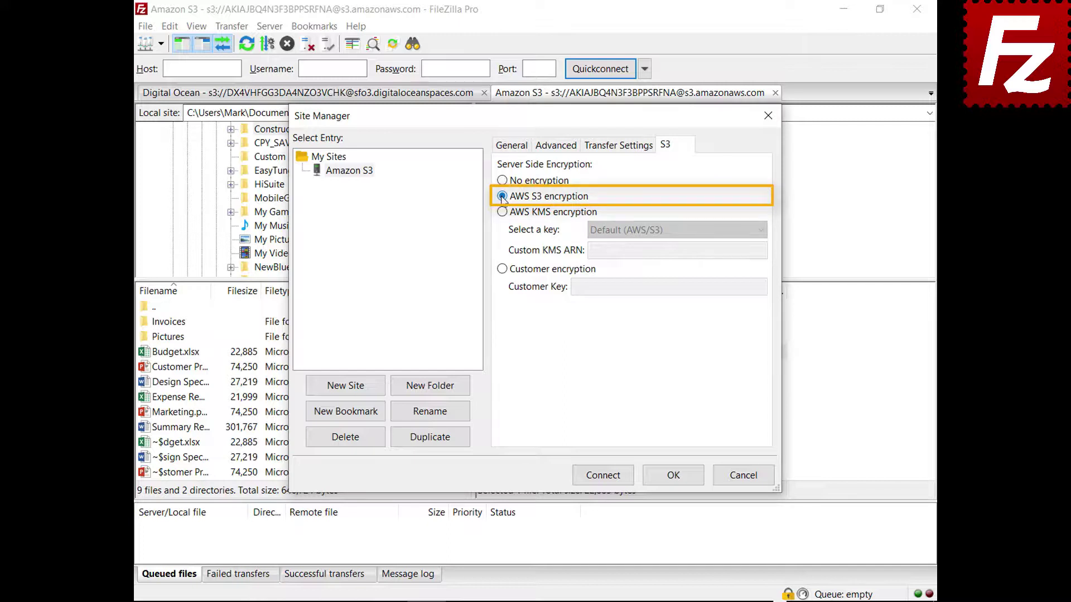
click(502, 213)
click(760, 231)
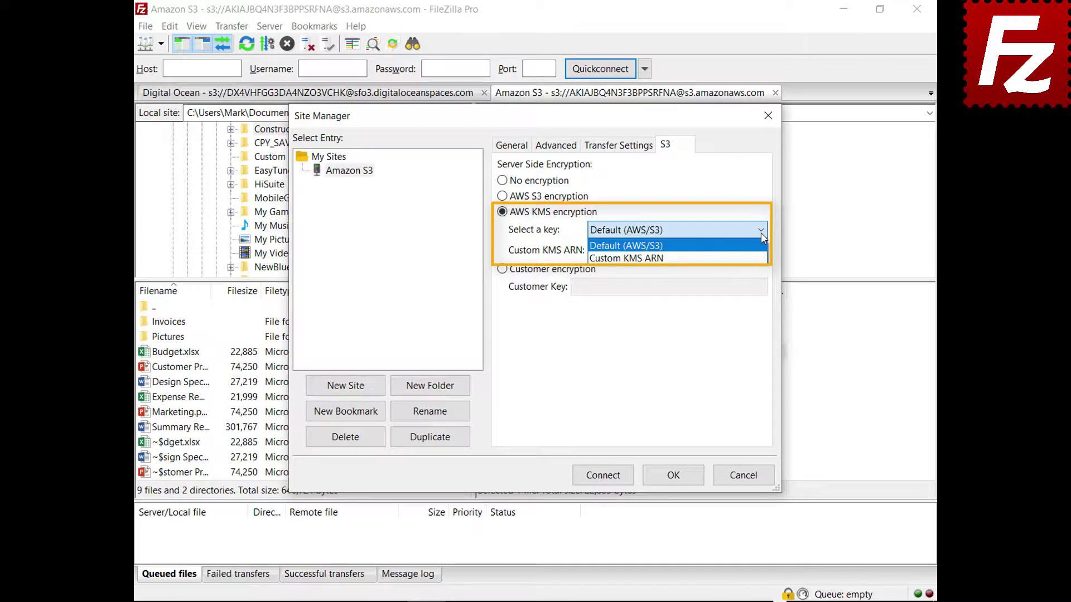
click(502, 269)
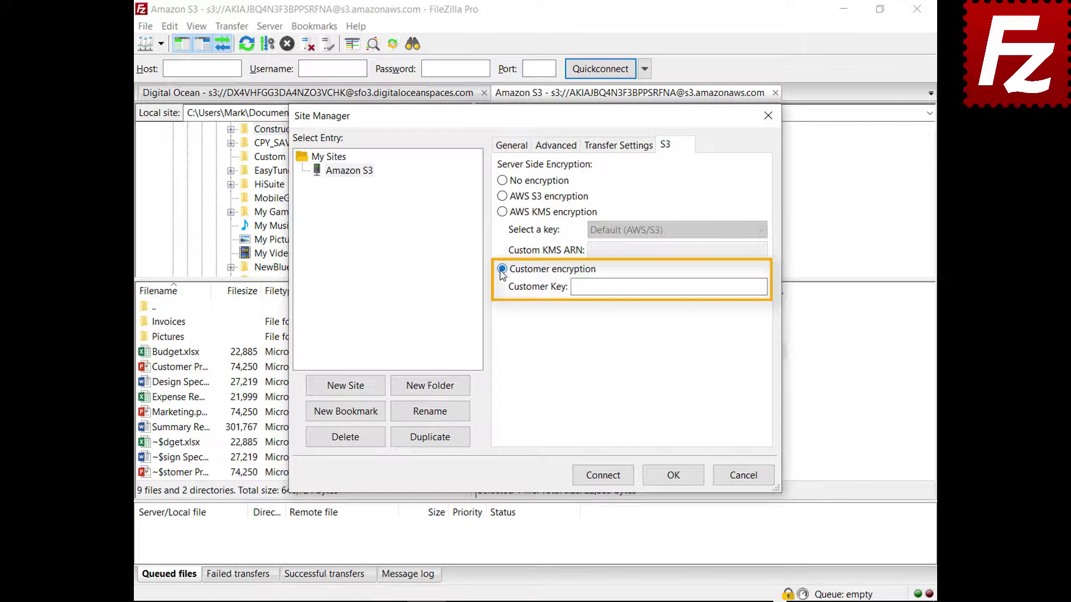
click(744, 476)
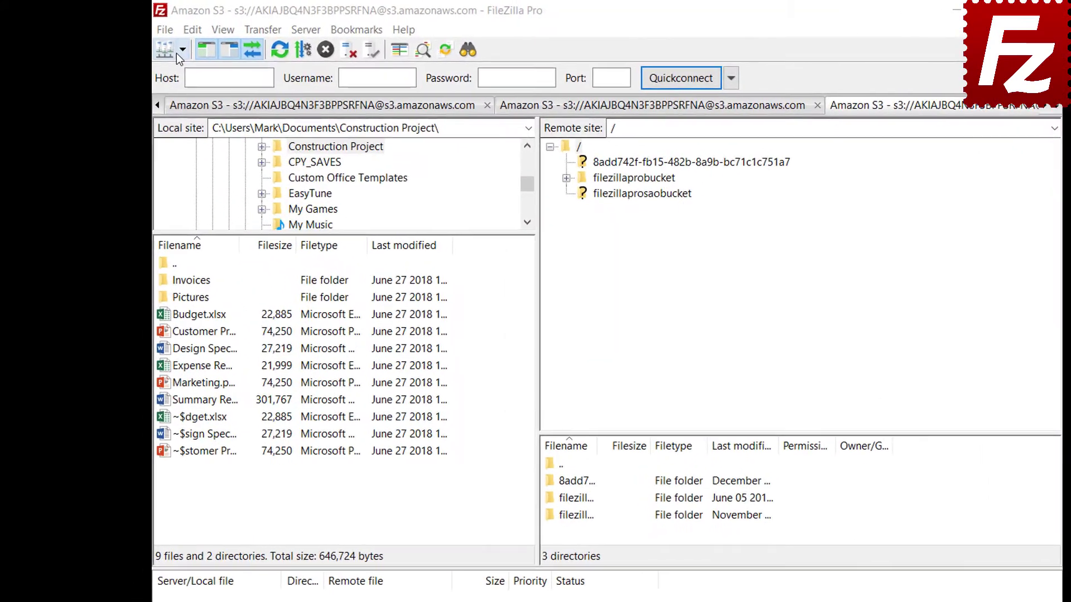
Reconnect to Amazon S3 and add lifecycle rule 'Archive old site images' to filezillaprobucket.
click(183, 50)
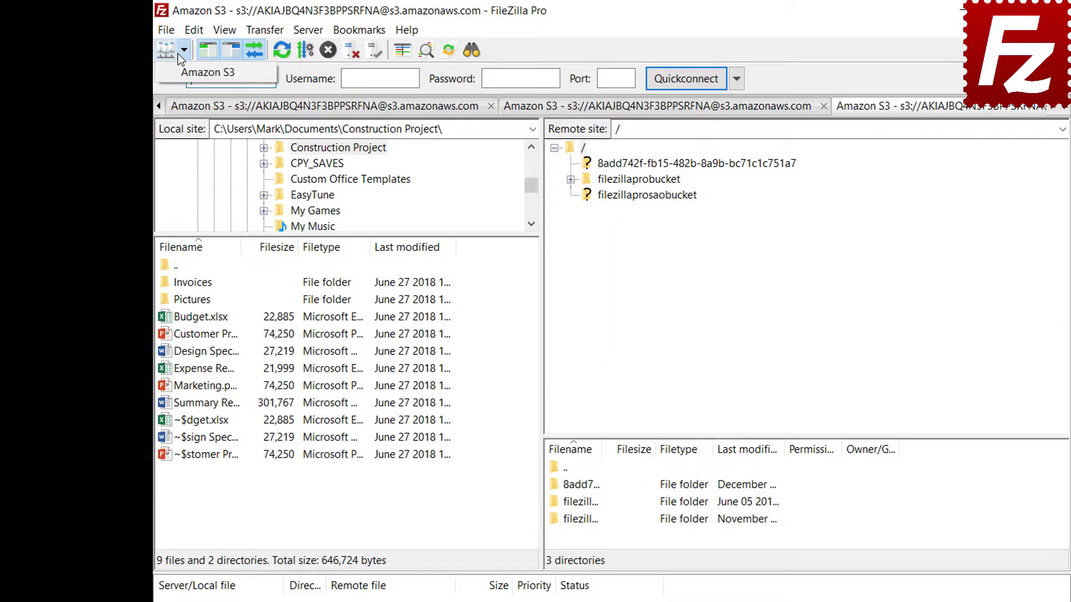
click(177, 74)
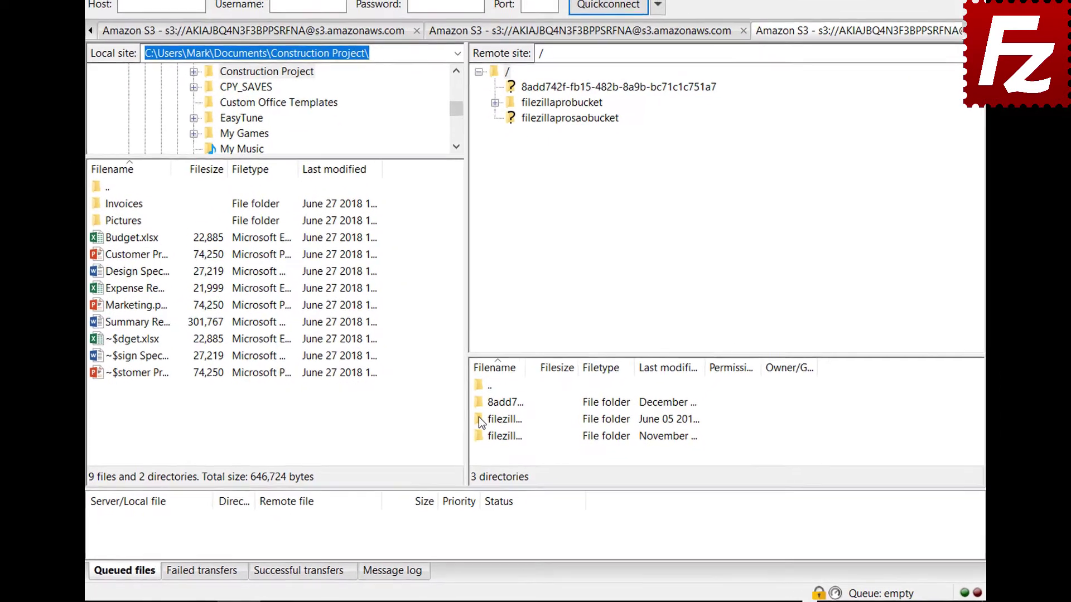
right_click(477, 414)
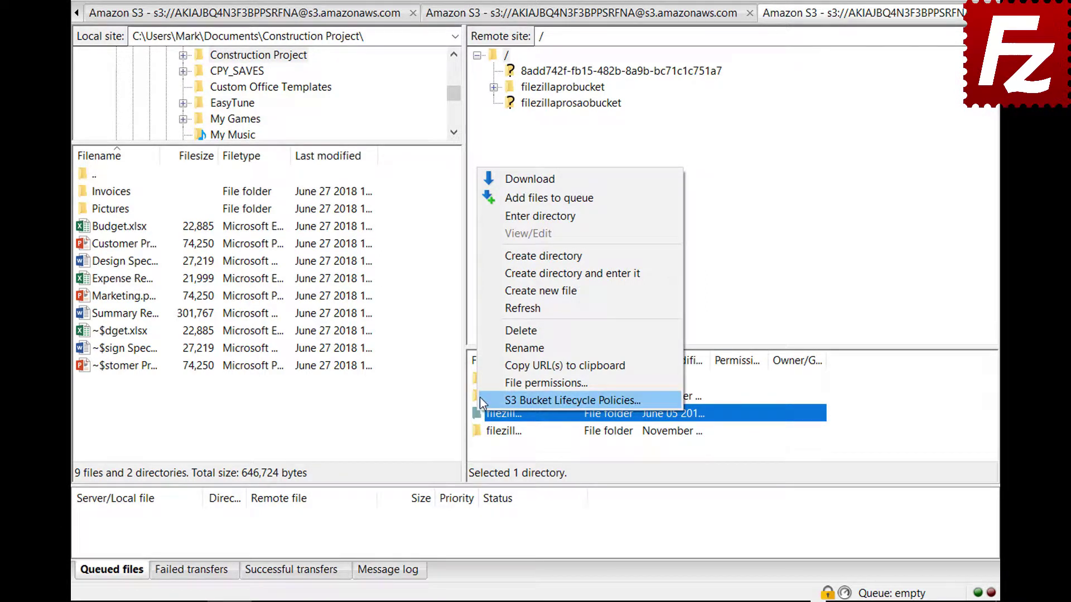
click(480, 397)
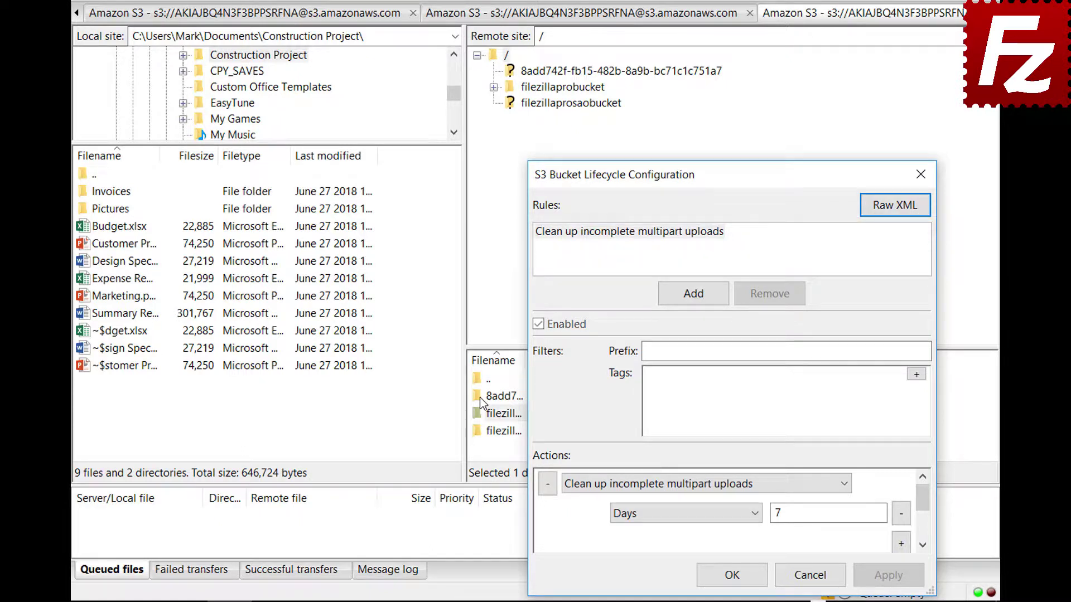
click(693, 294)
text(A)
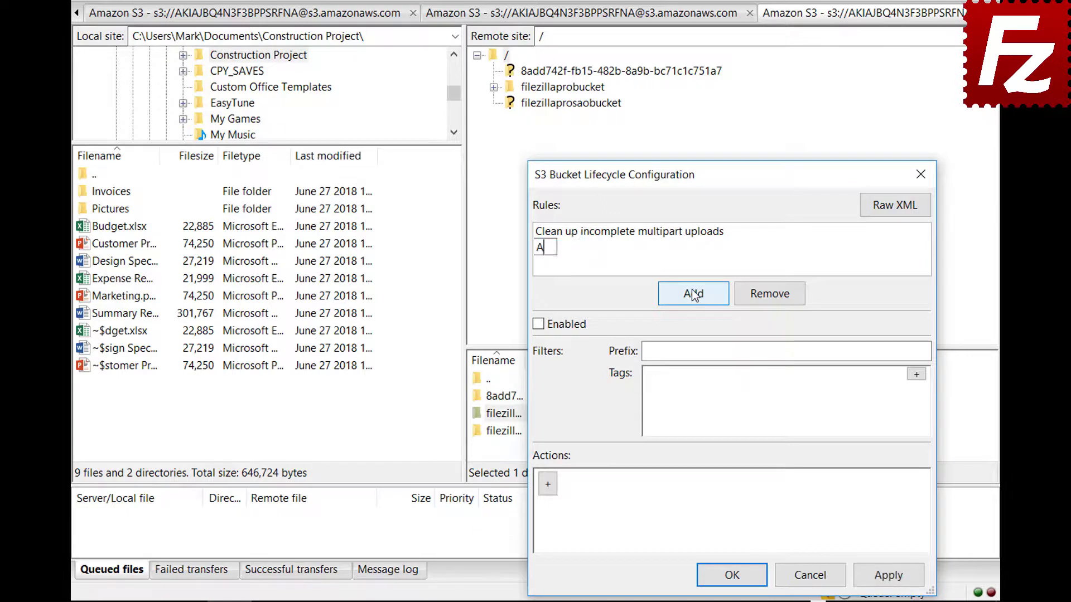
text(rchive old site images)
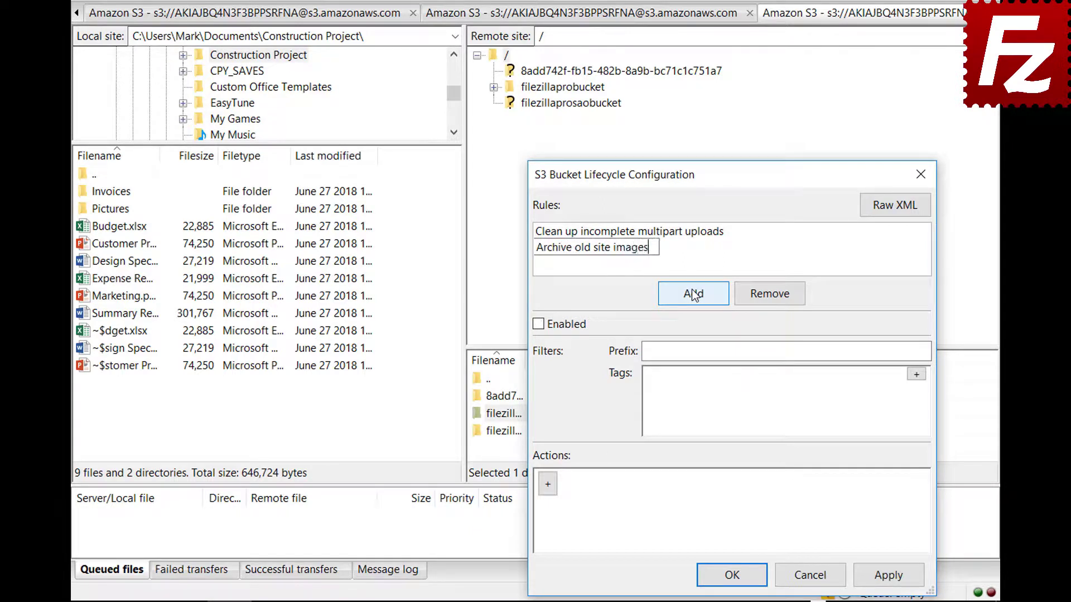
click(537, 328)
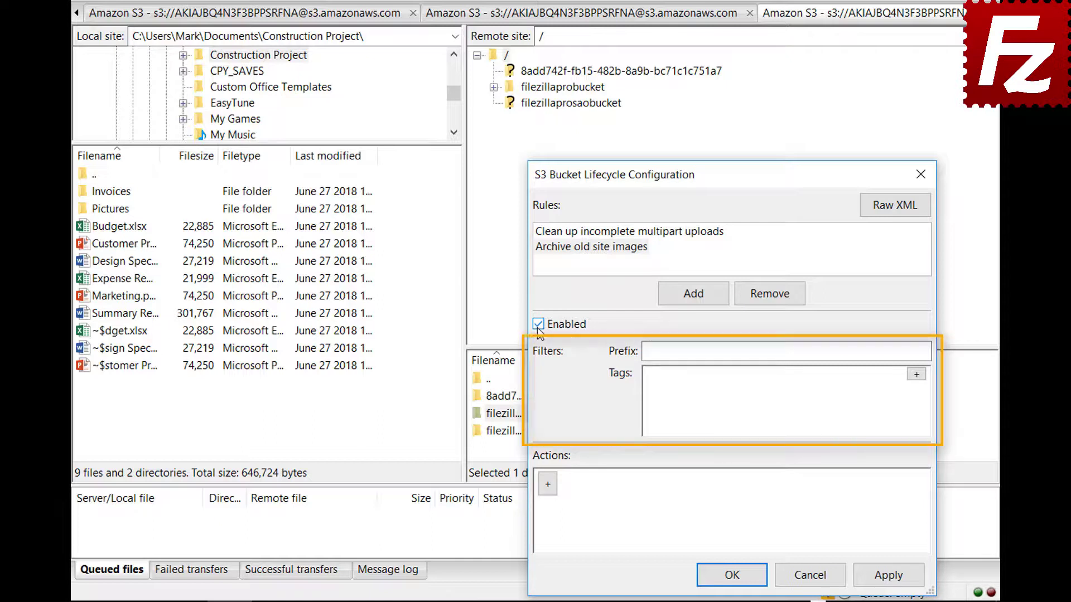
Filter the rule to prefix images/ and tag location = site.
click(821, 351)
text(imag)
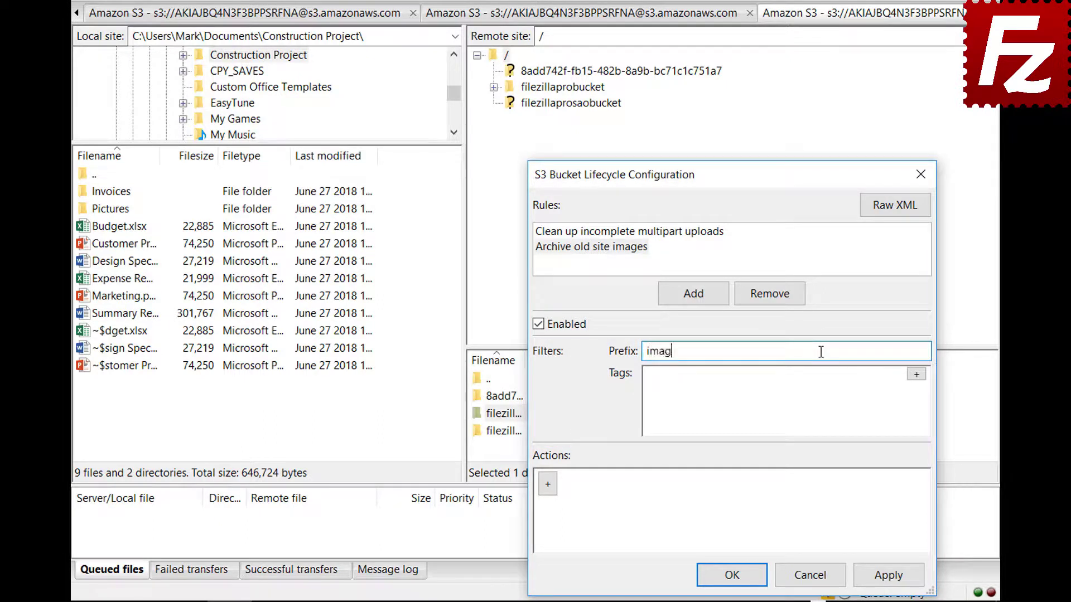
text(es/)
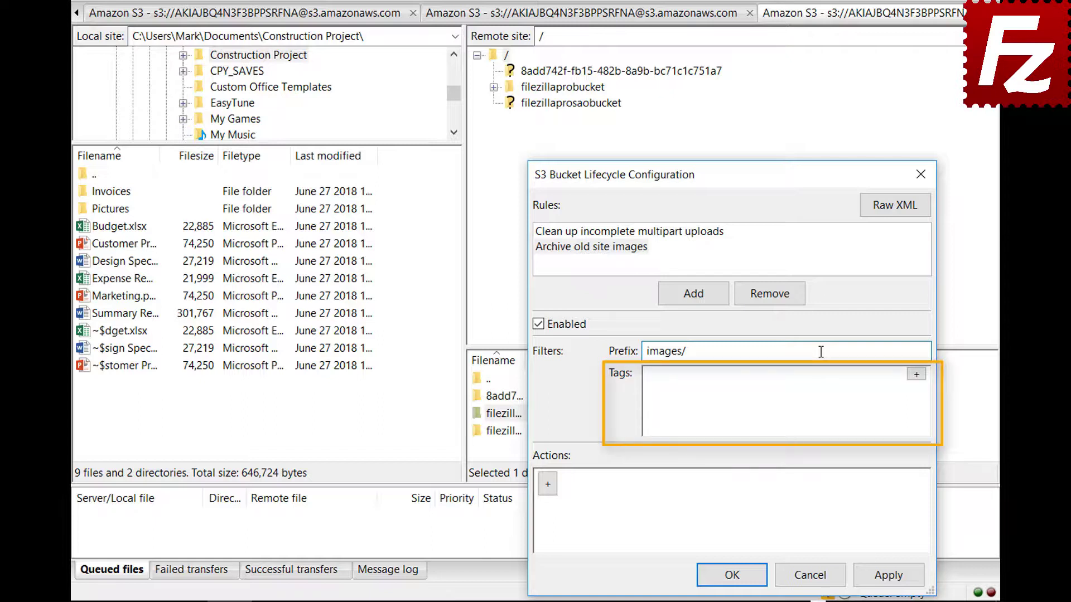
click(917, 375)
click(793, 381)
text(location)
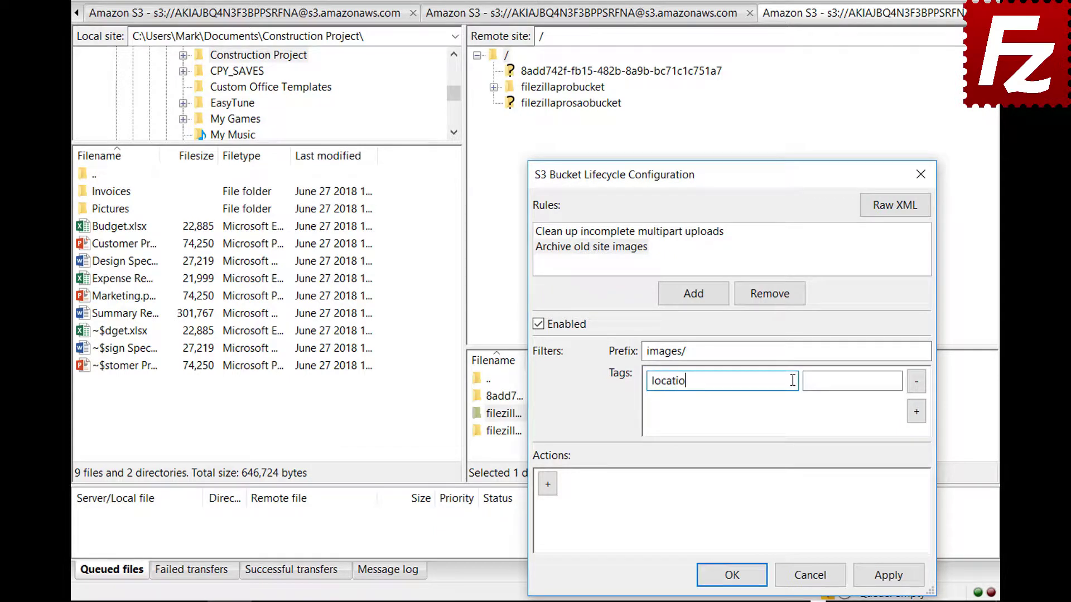
click(896, 380)
text(site)
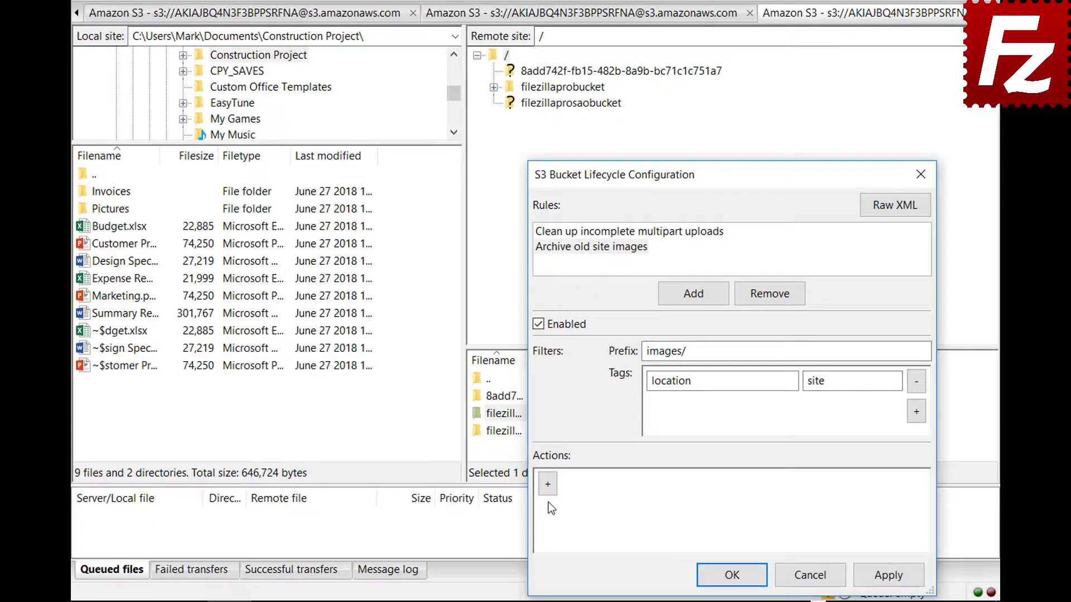
click(548, 484)
Add a Transition (current version) action timed by a number of Days.
click(845, 488)
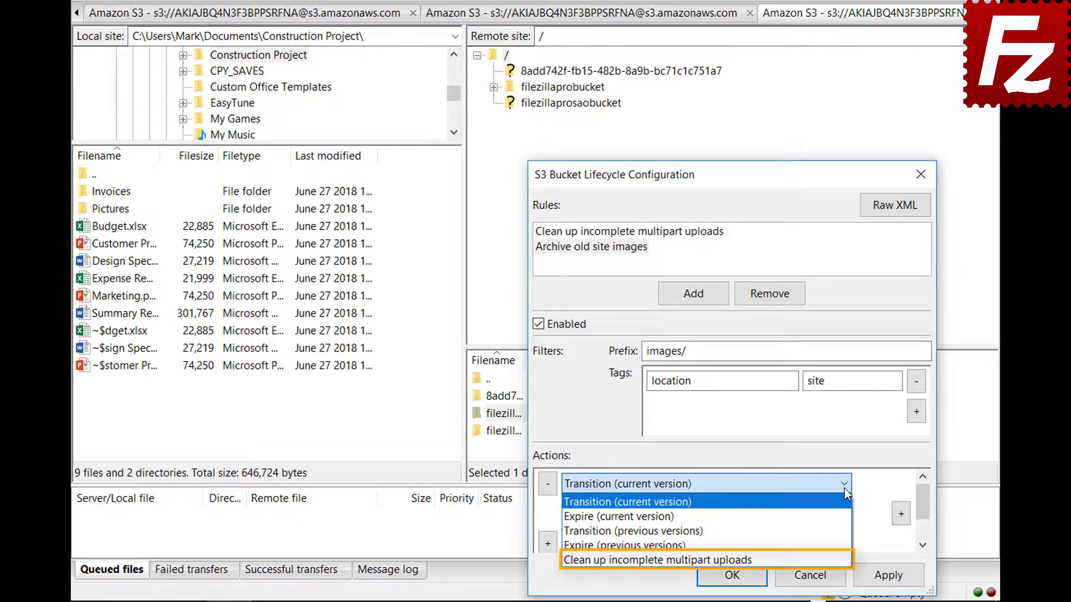
click(845, 489)
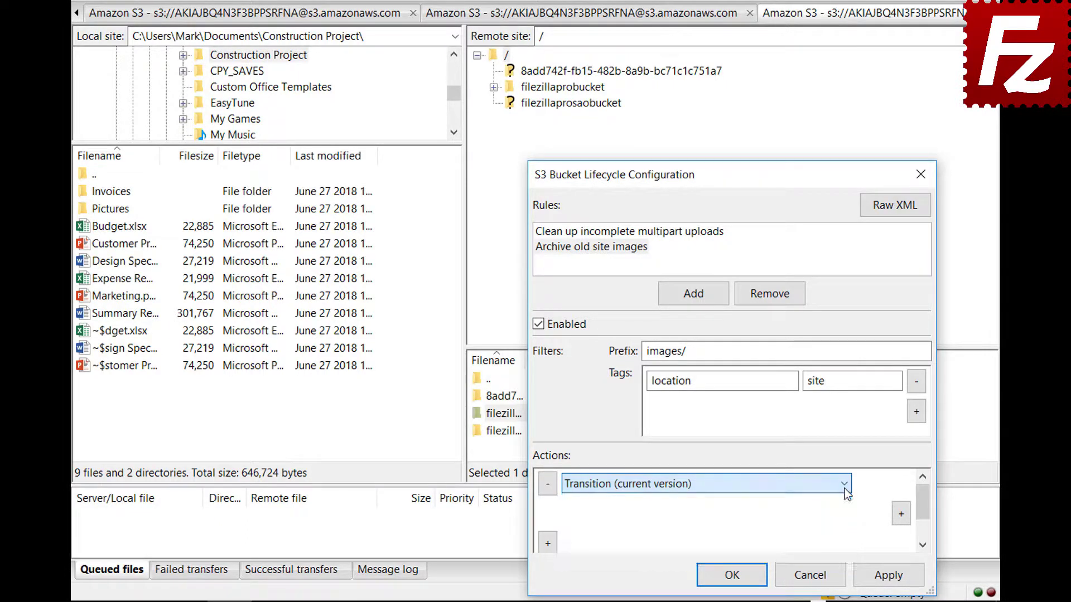
click(901, 514)
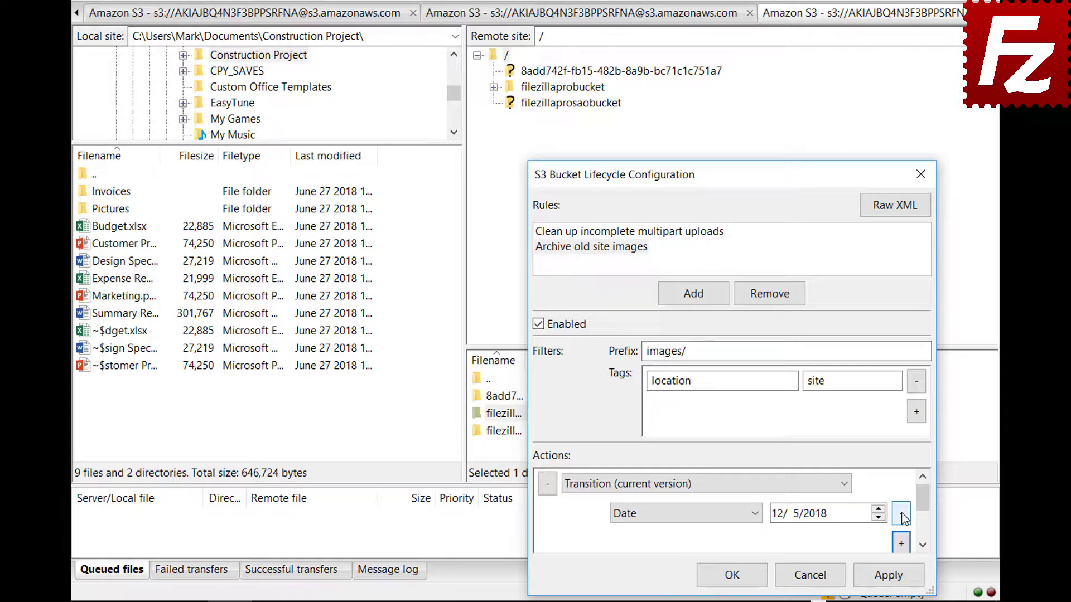
click(757, 514)
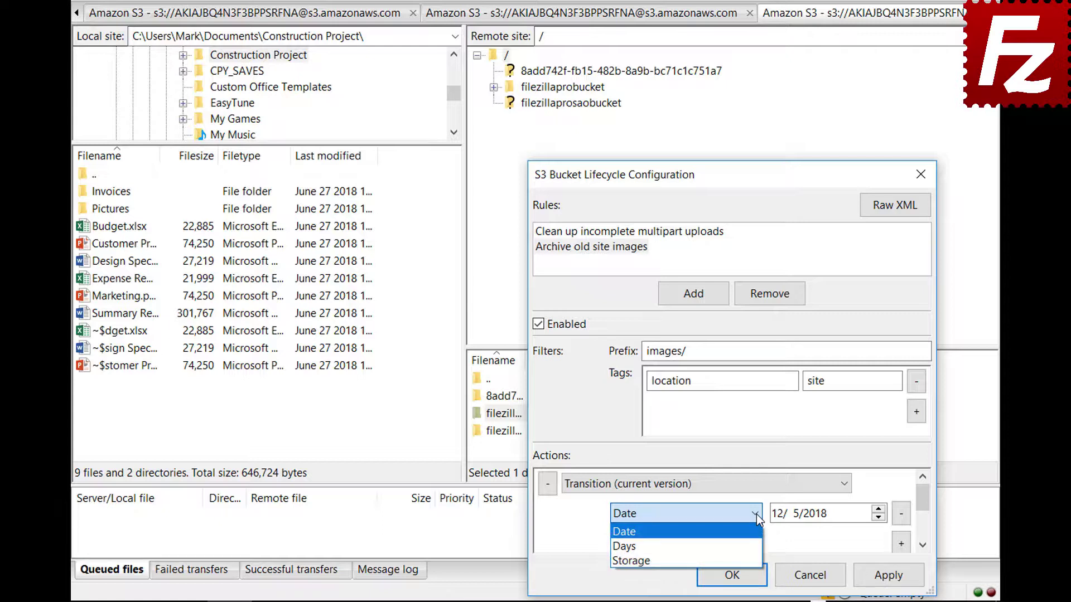
click(759, 549)
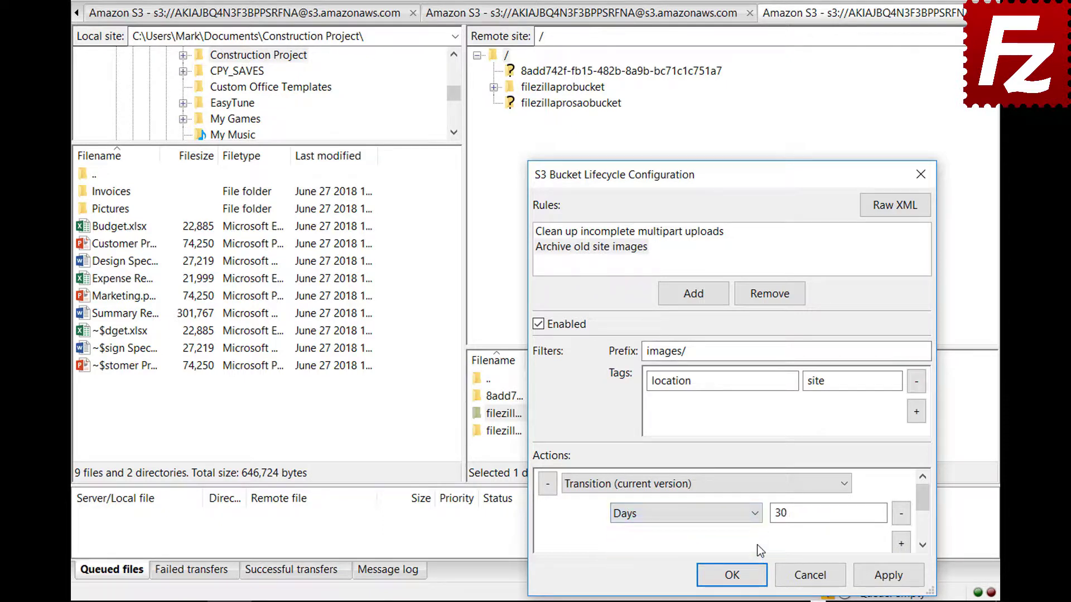
scroll(924, 508, down, 1)
Set the transition's storage class to Glacier and save the lifecycle configuration.
click(901, 516)
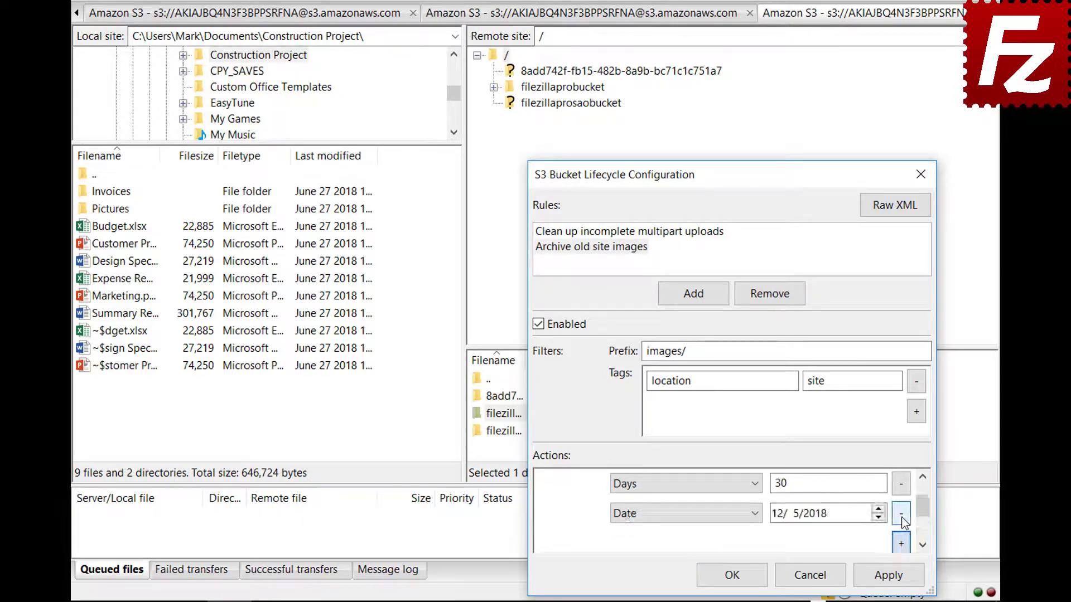
click(682, 513)
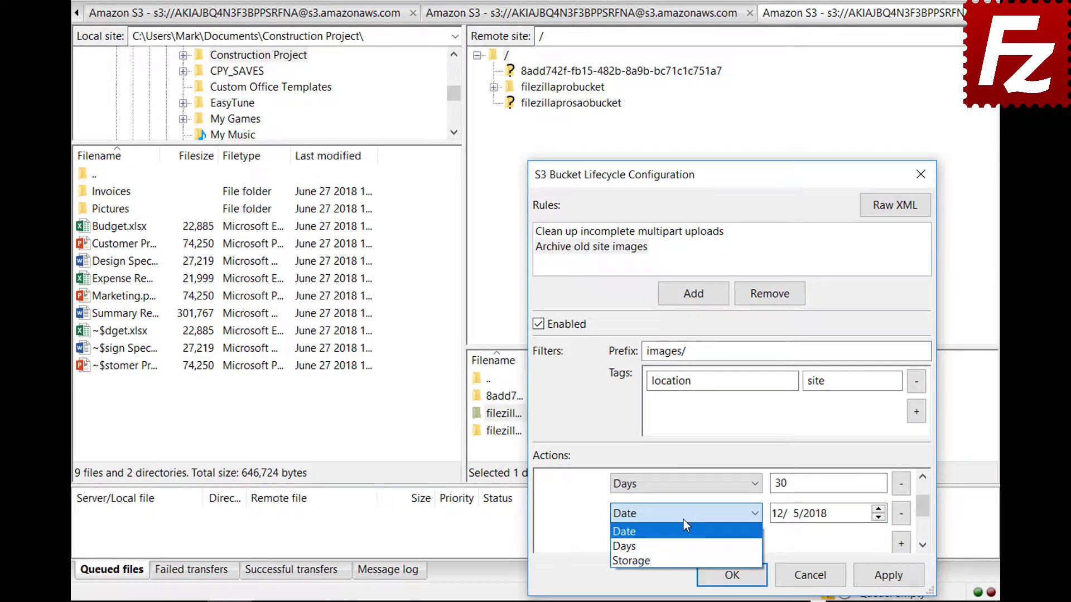
click(684, 560)
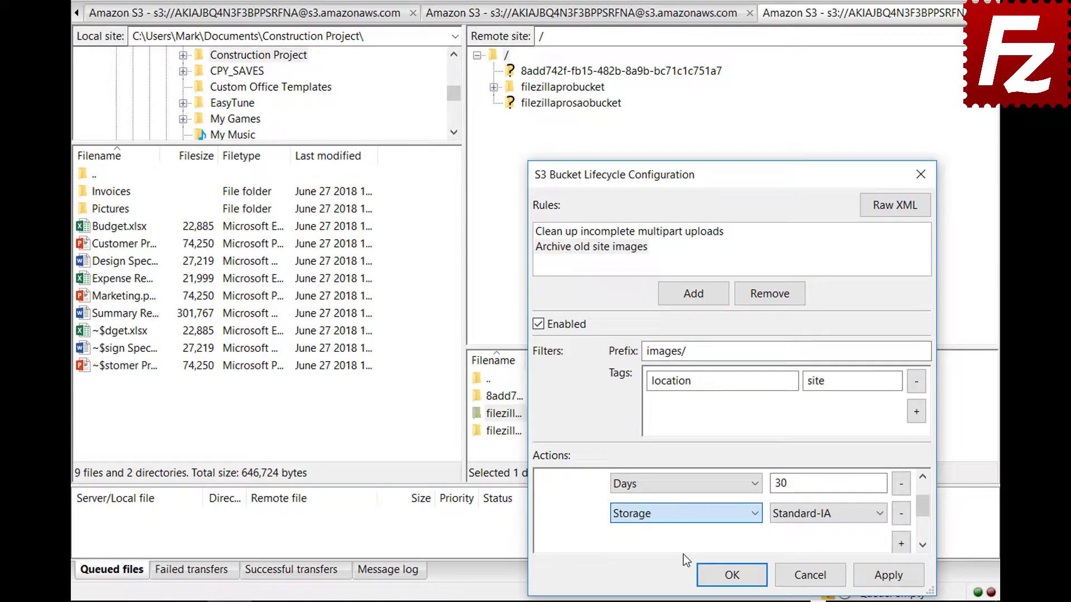
click(805, 518)
click(804, 557)
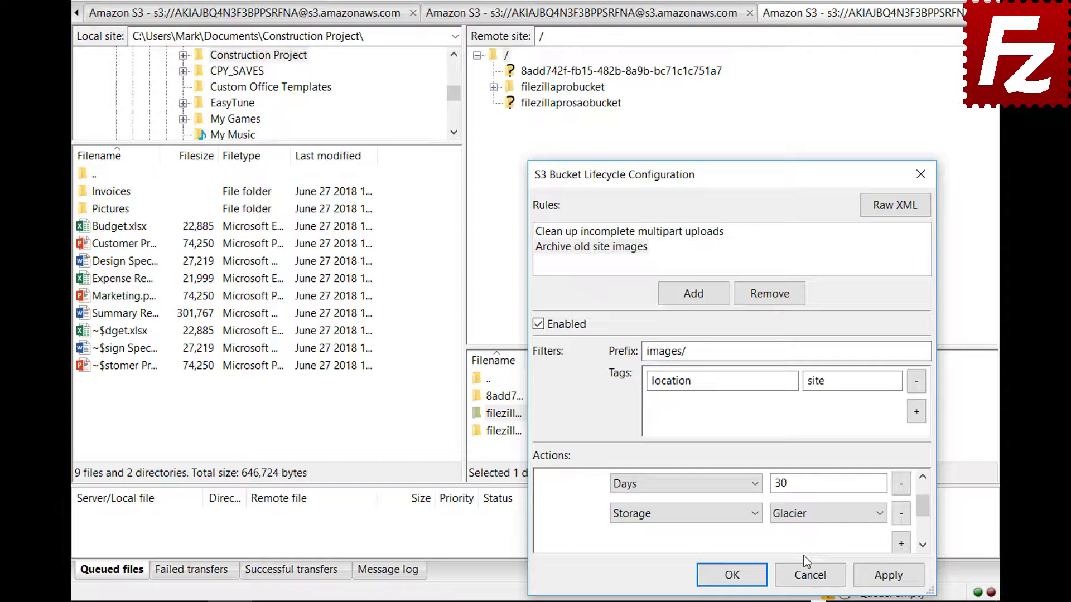
click(731, 574)
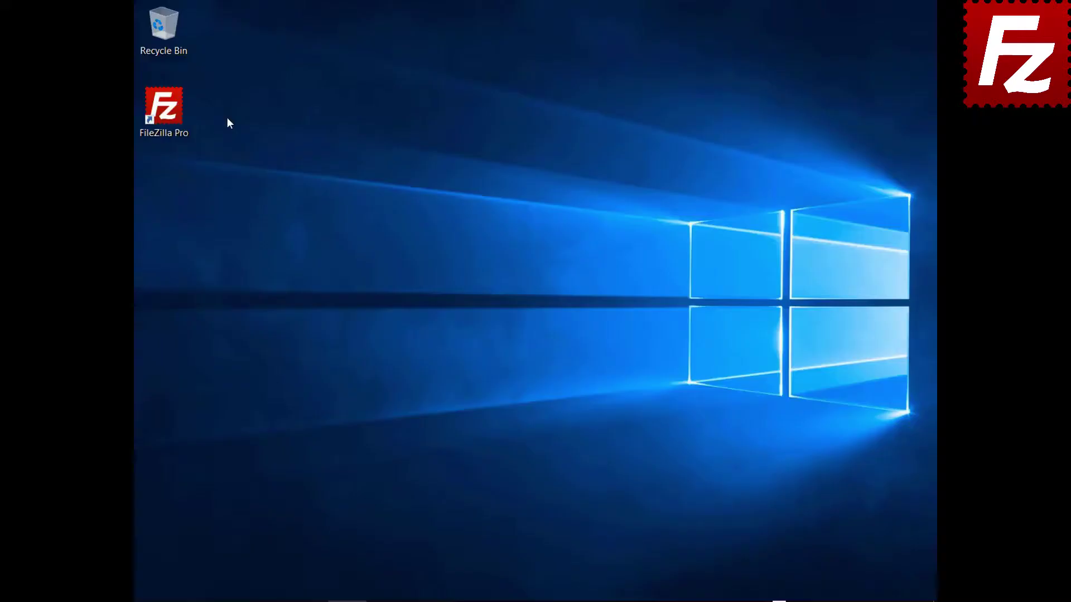
Relaunch FileZilla Pro from its desktop shortcut.
double_click(173, 119)
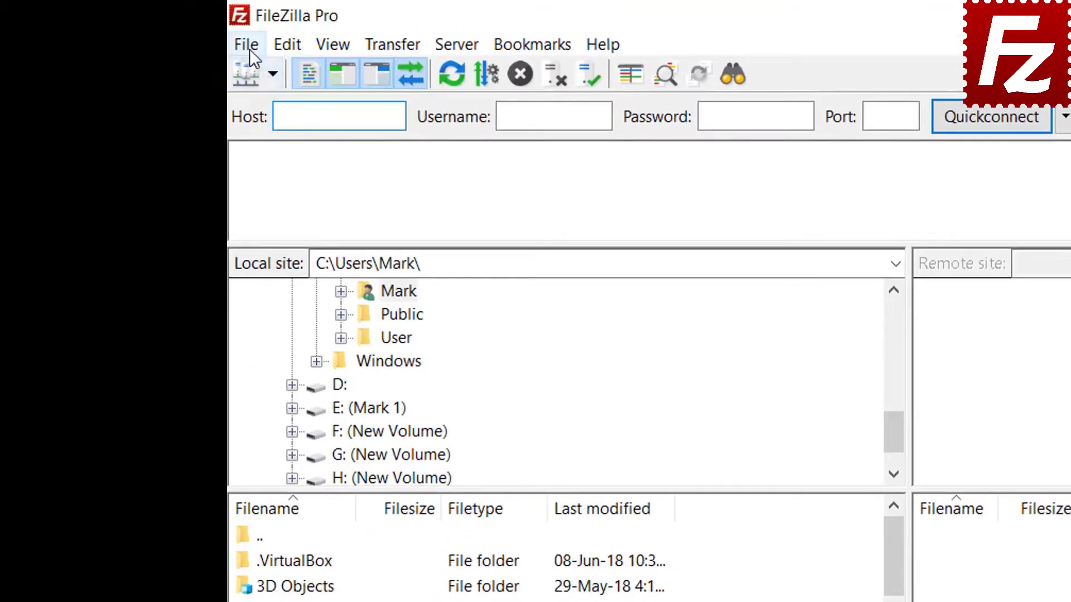
Create a new site named 'Azure File Connection' using Microsoft Azure File Storage Service.
click(249, 49)
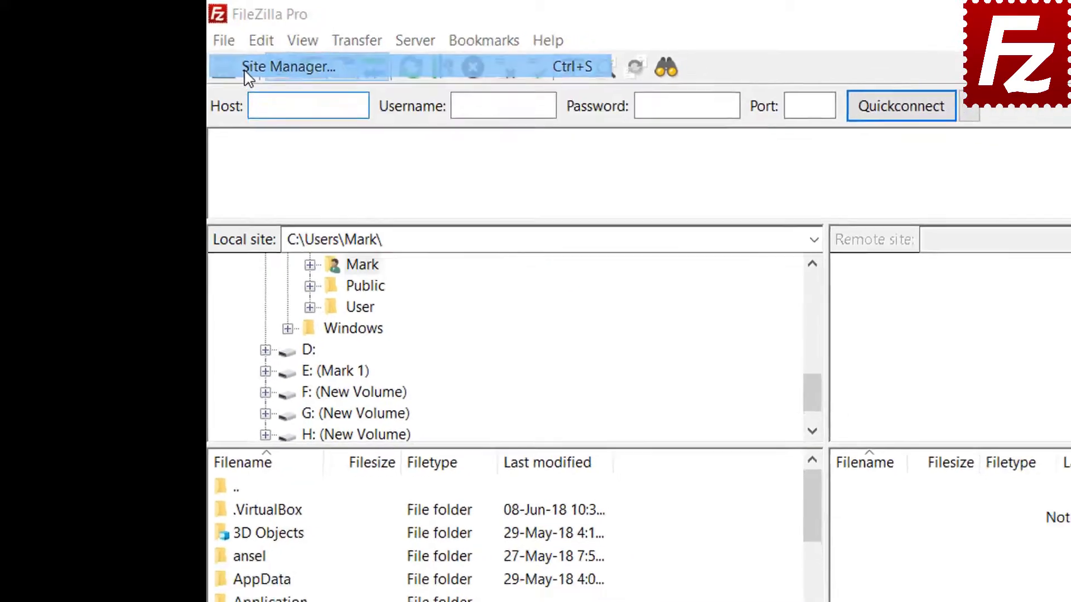
click(269, 76)
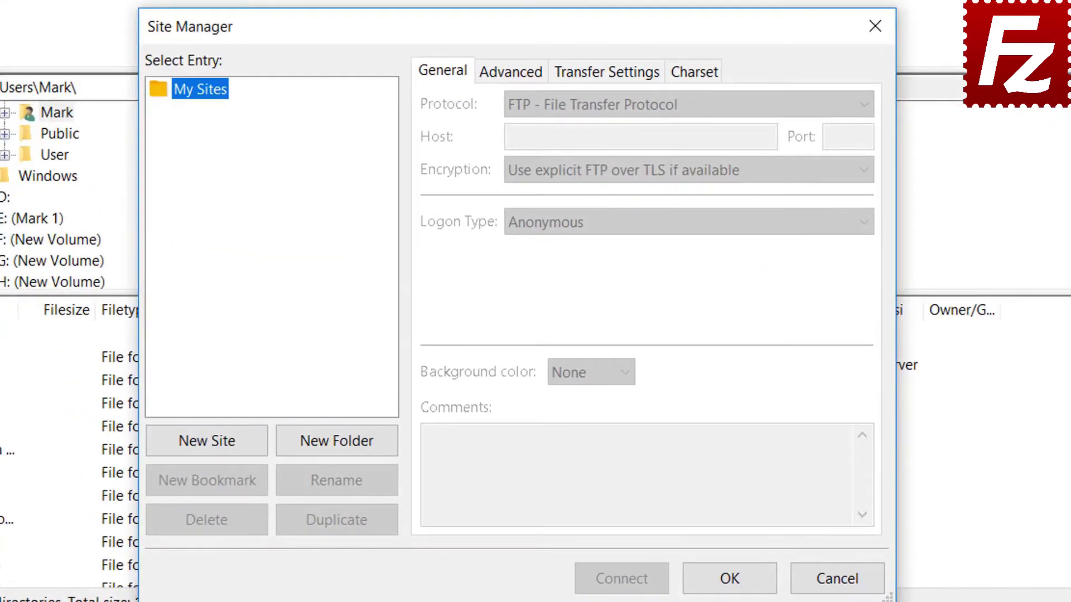
click(250, 429)
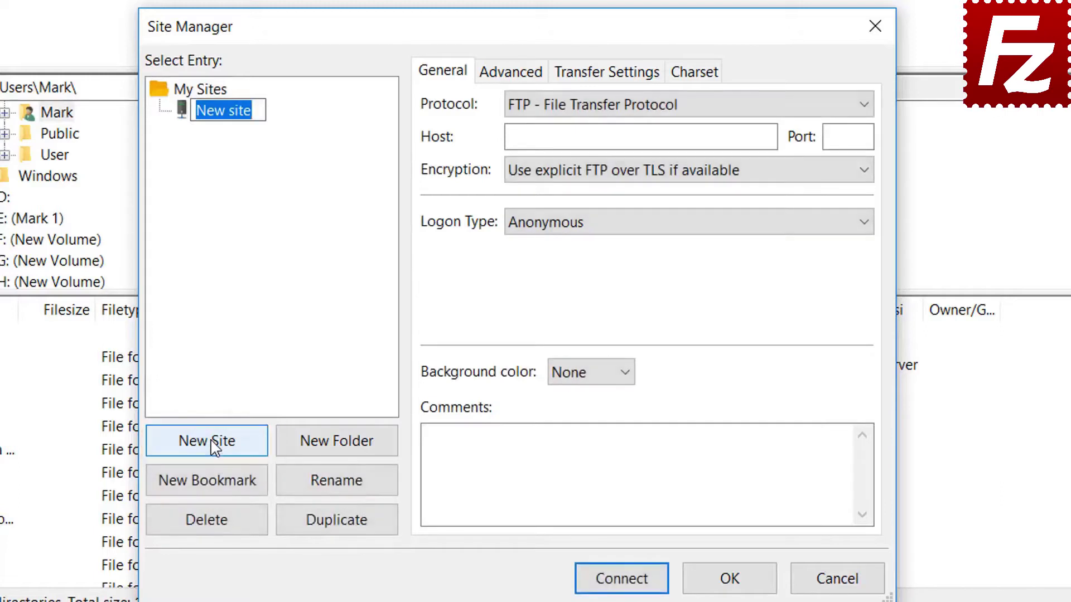
text(Azure)
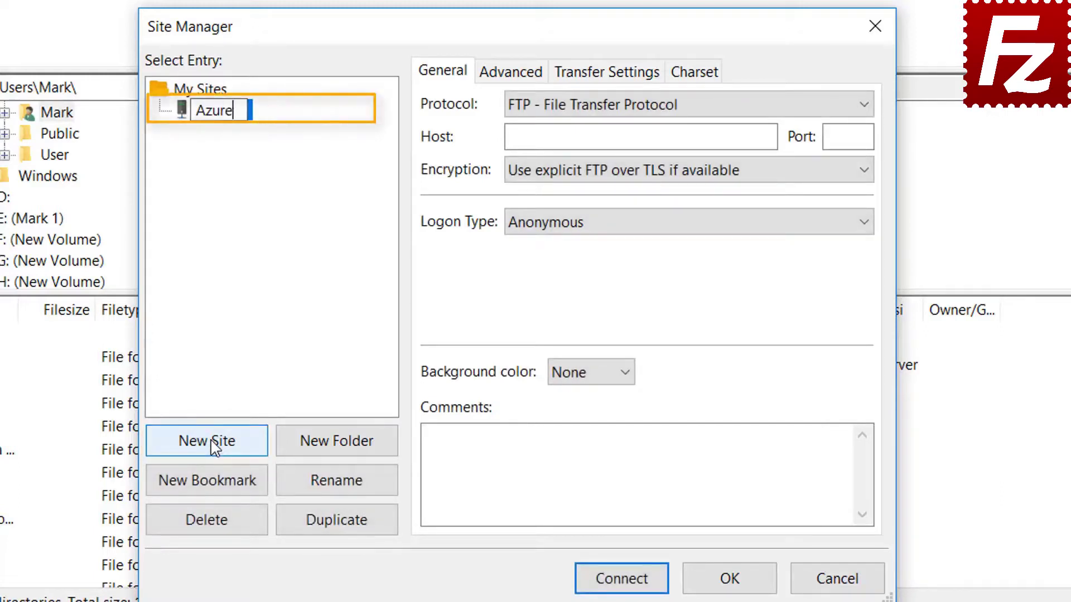
text( File )
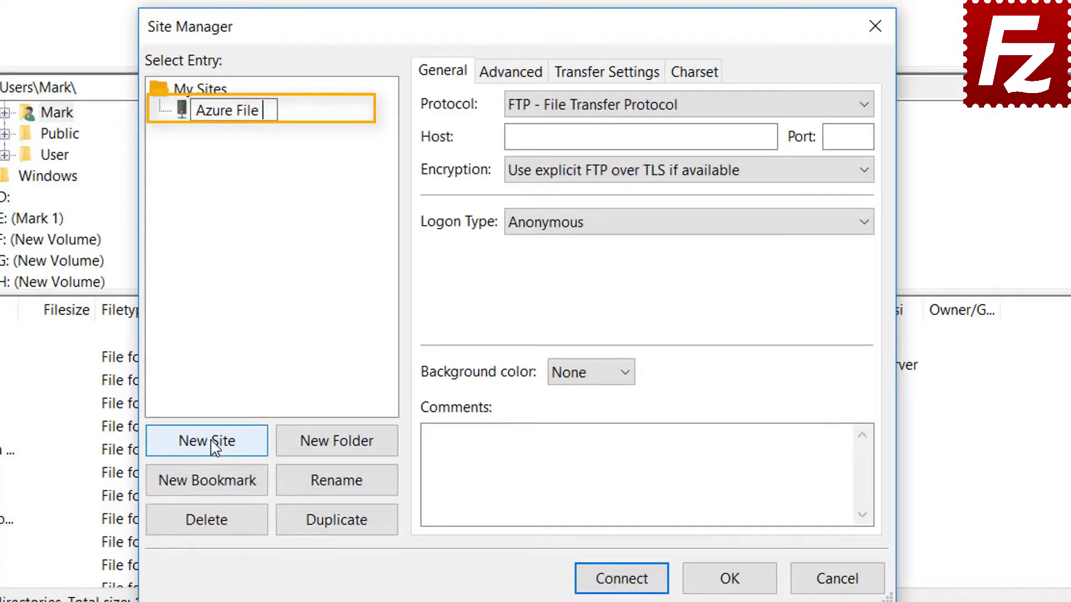
text(Connection)
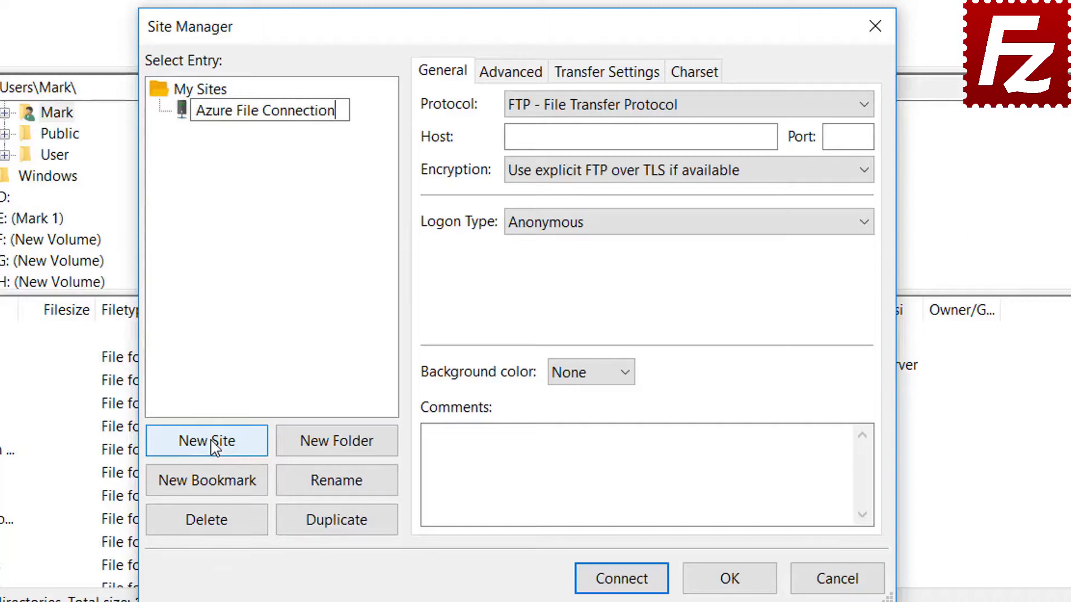
key(Return)
click(683, 107)
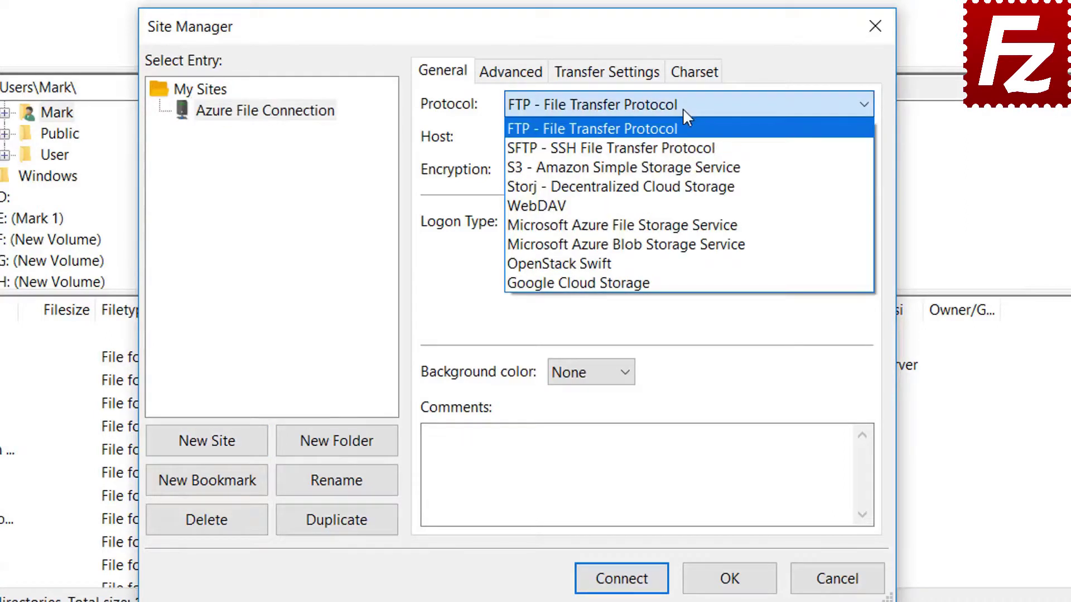
click(684, 226)
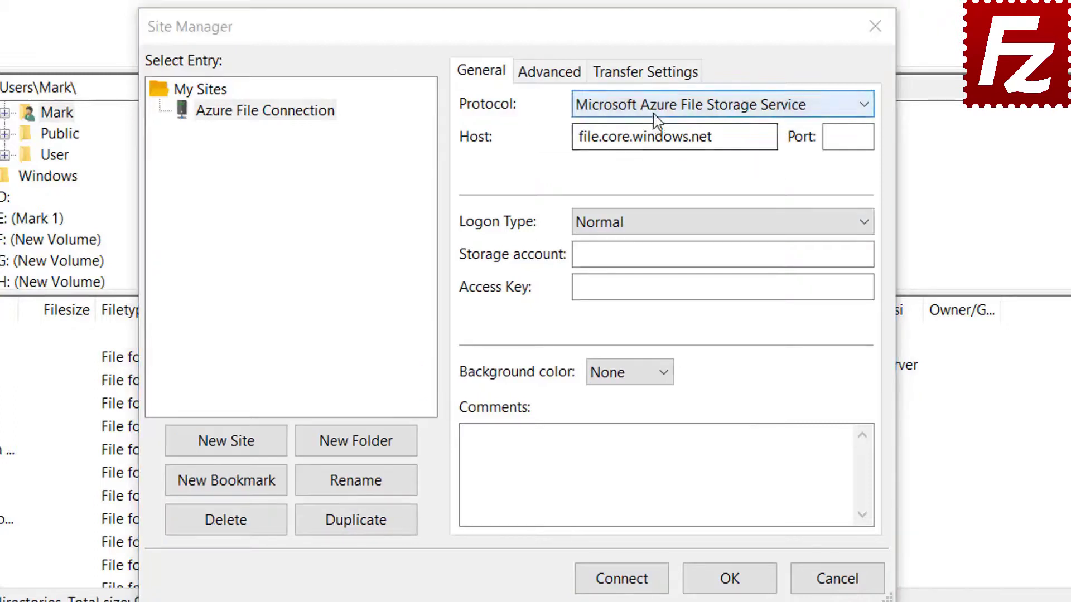
click(658, 109)
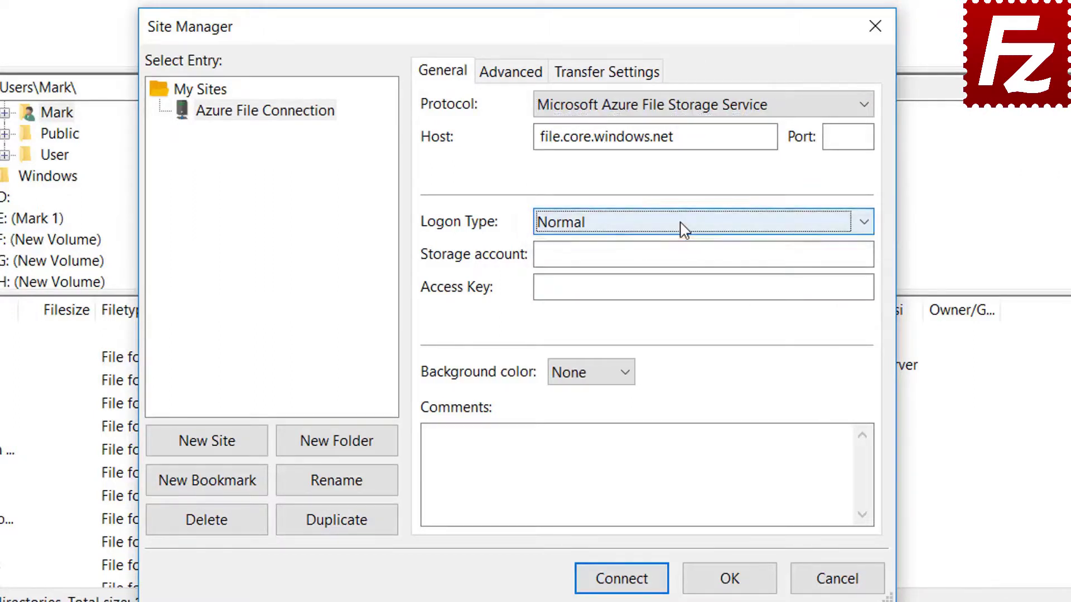
Enter the storage account name, paste the access key, and connect.
click(668, 254)
click(588, 294)
key(ctrl+v)
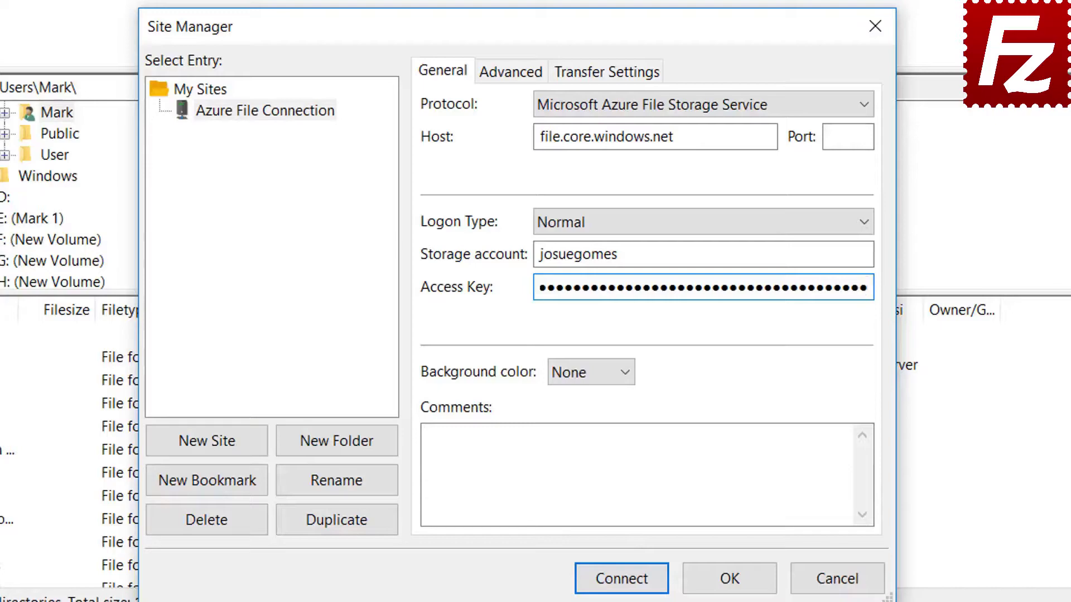
click(621, 579)
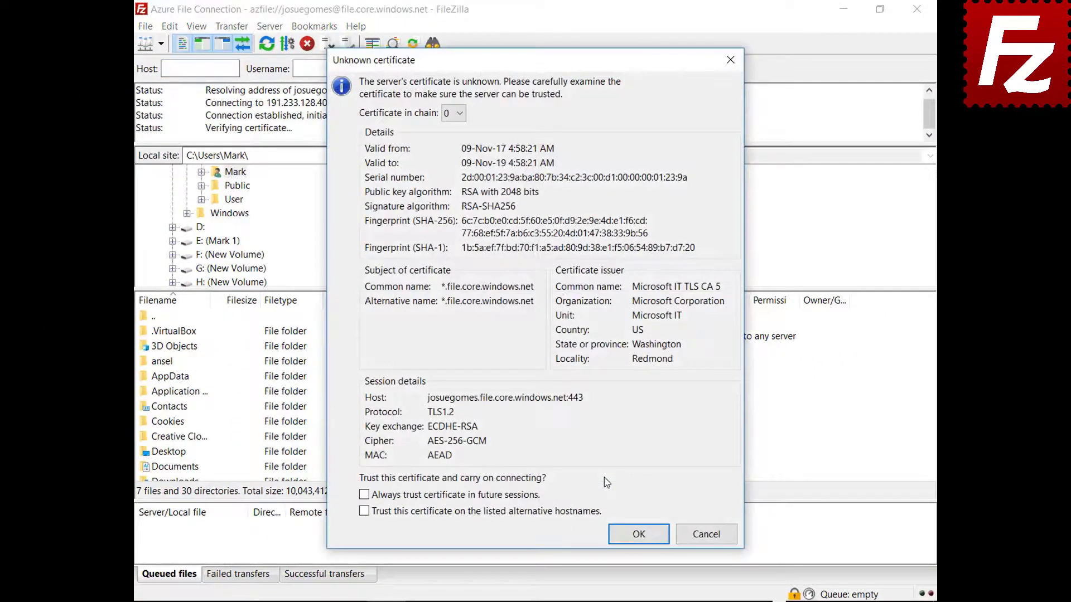
Accept the Azure server certificate, then relaunch FileZilla Pro from the desktop.
click(636, 537)
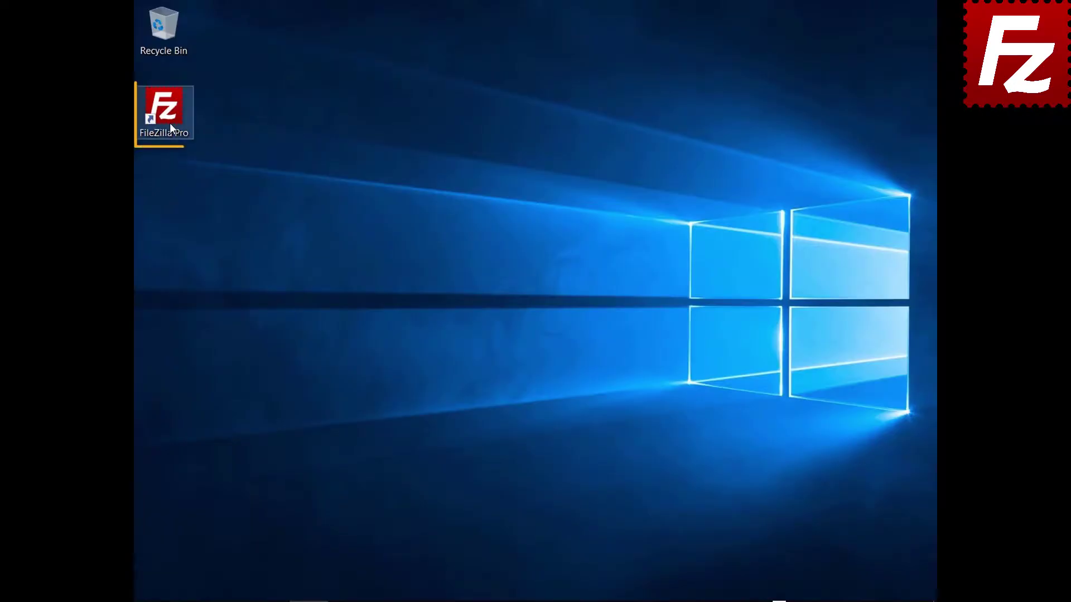
double_click(170, 123)
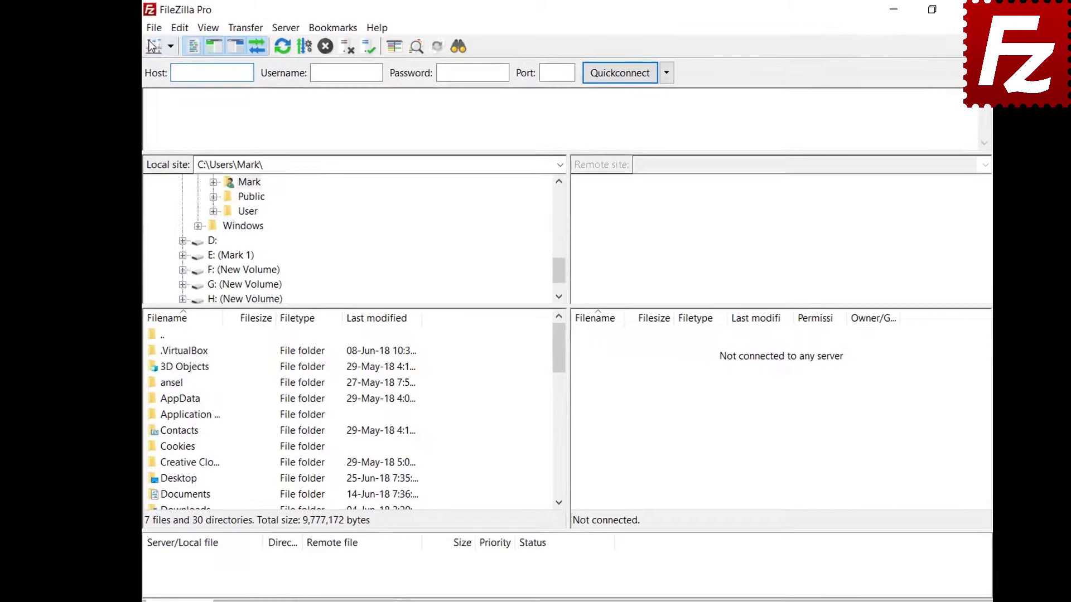
Create a new site named 'Google Cloud Connection' with the Google Cloud Storage protocol.
click(145, 26)
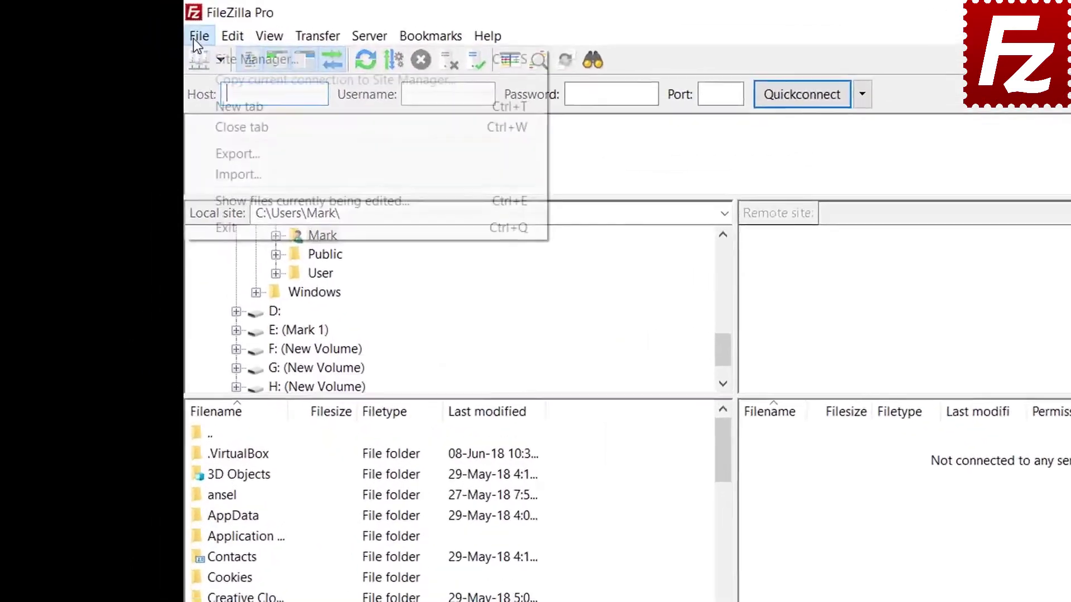
click(157, 44)
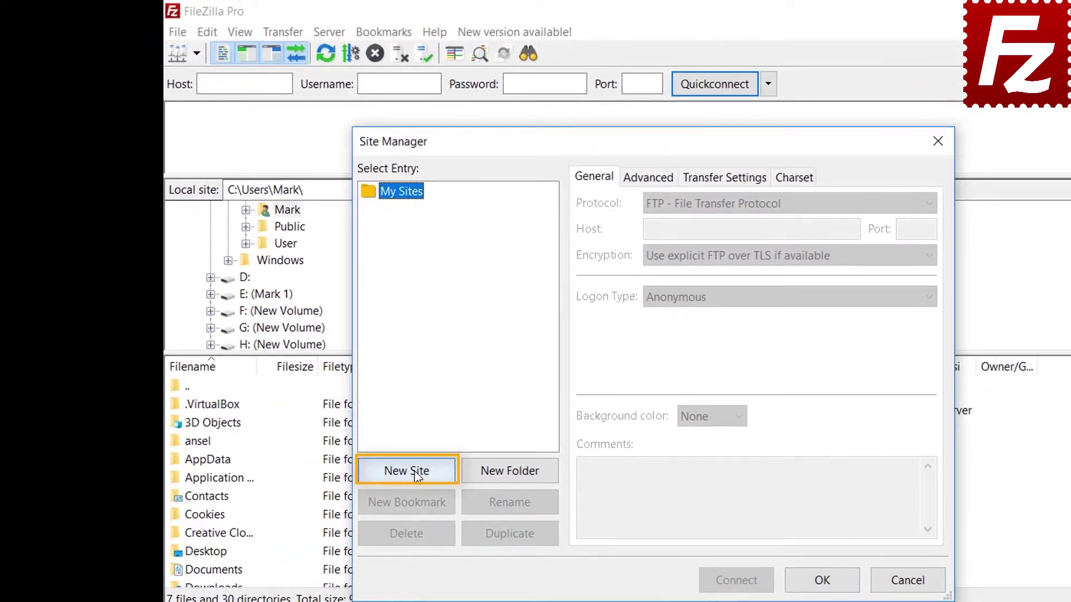
click(415, 473)
text(Google C)
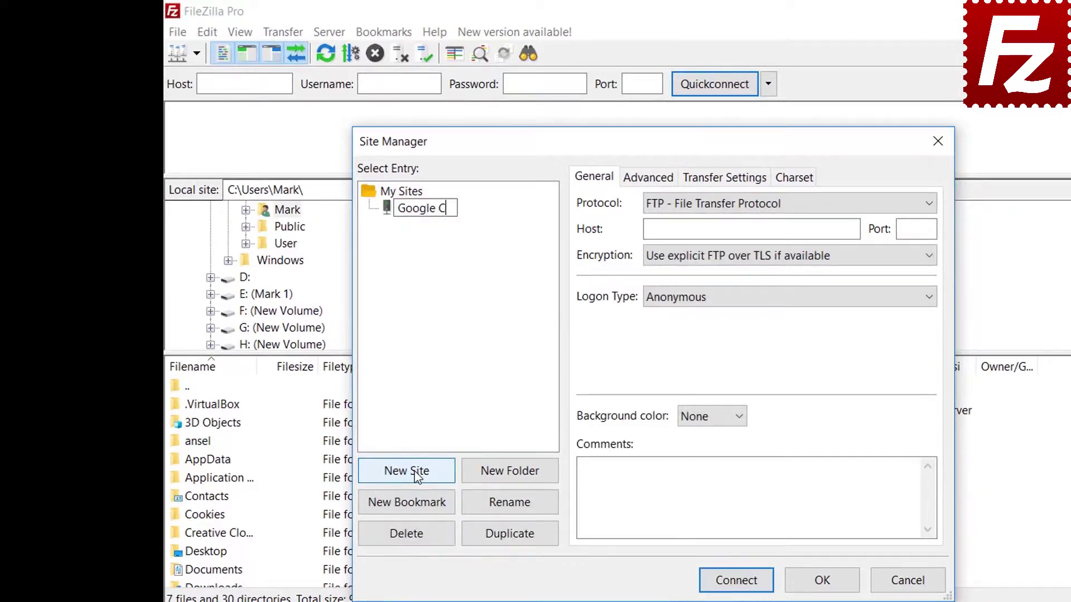
text(loud Connection)
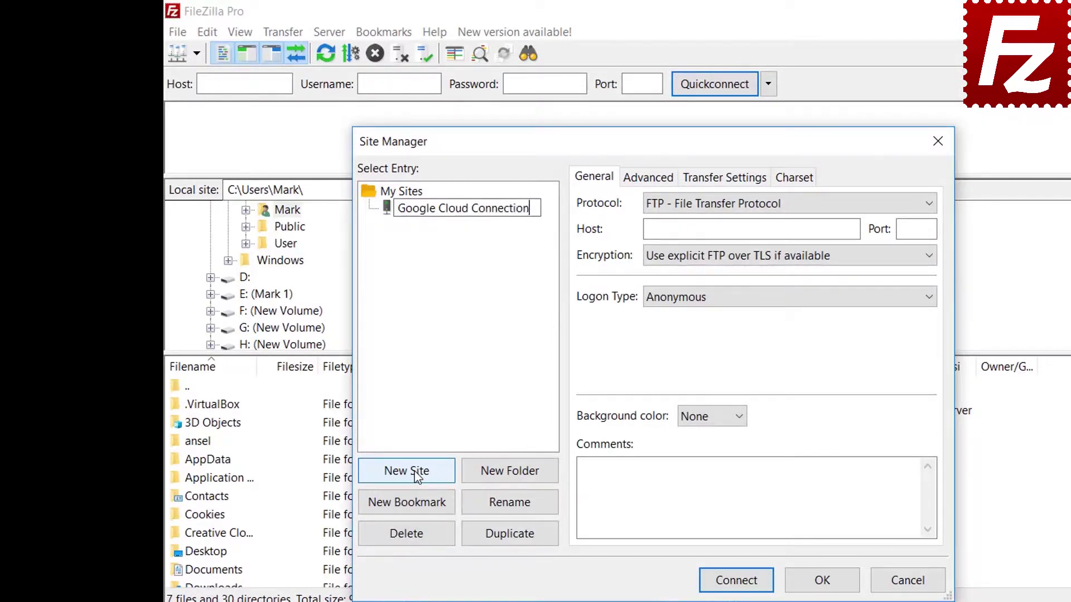
key(Return)
click(693, 206)
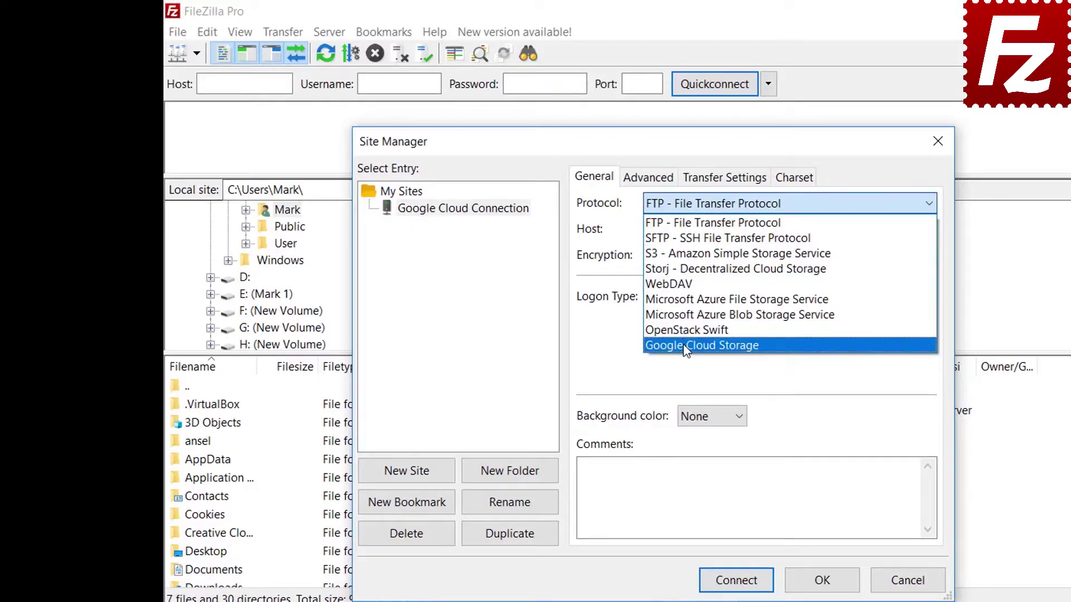
click(685, 346)
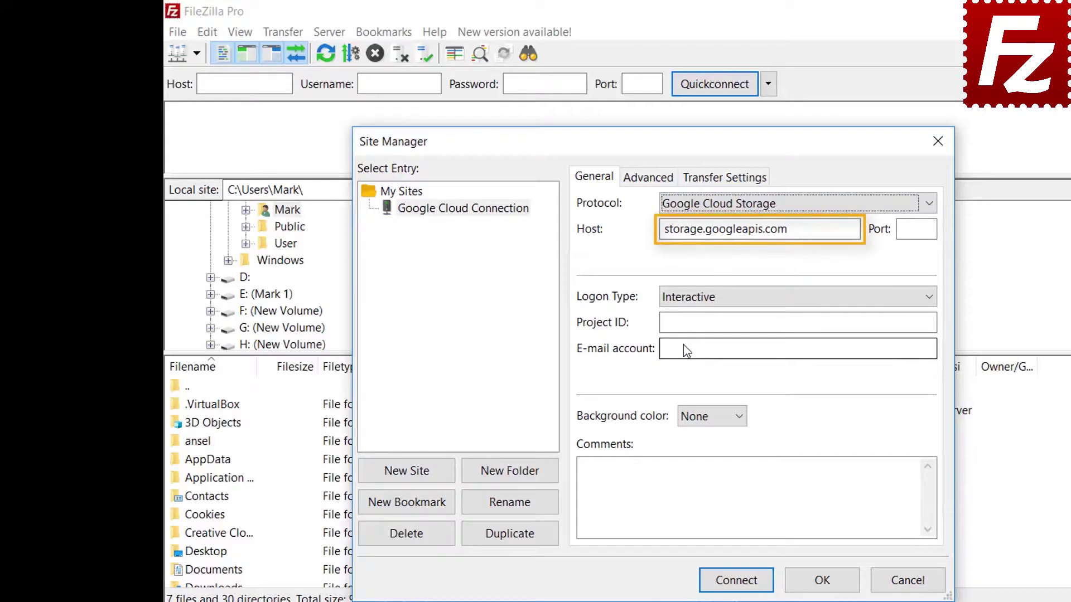
Enter project ID filezilla-pro and the account e-mail, then connect.
text(filezi)
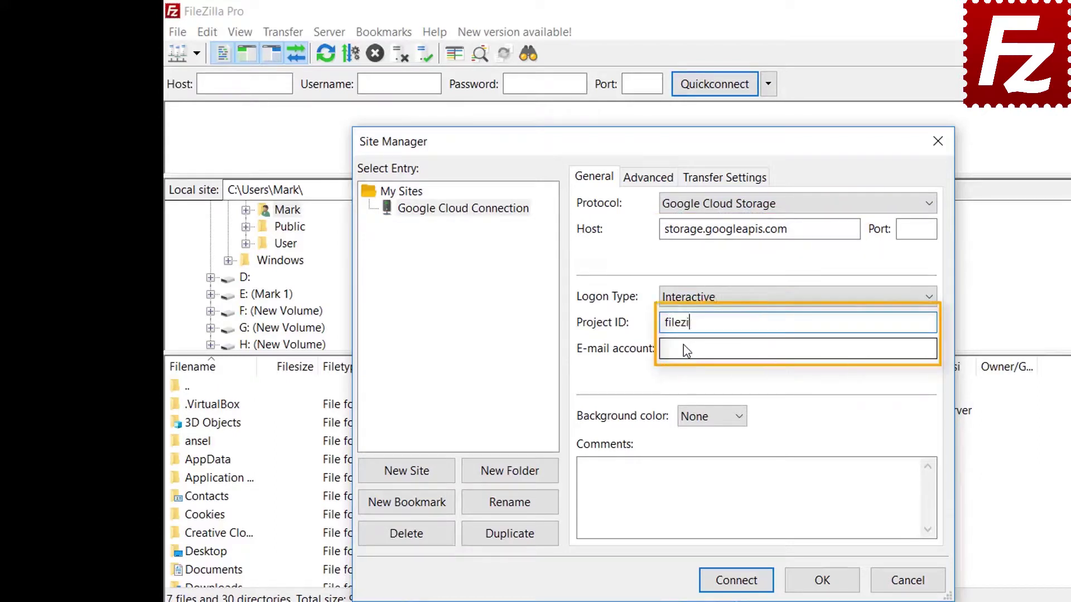
text(lla-pro)
click(686, 350)
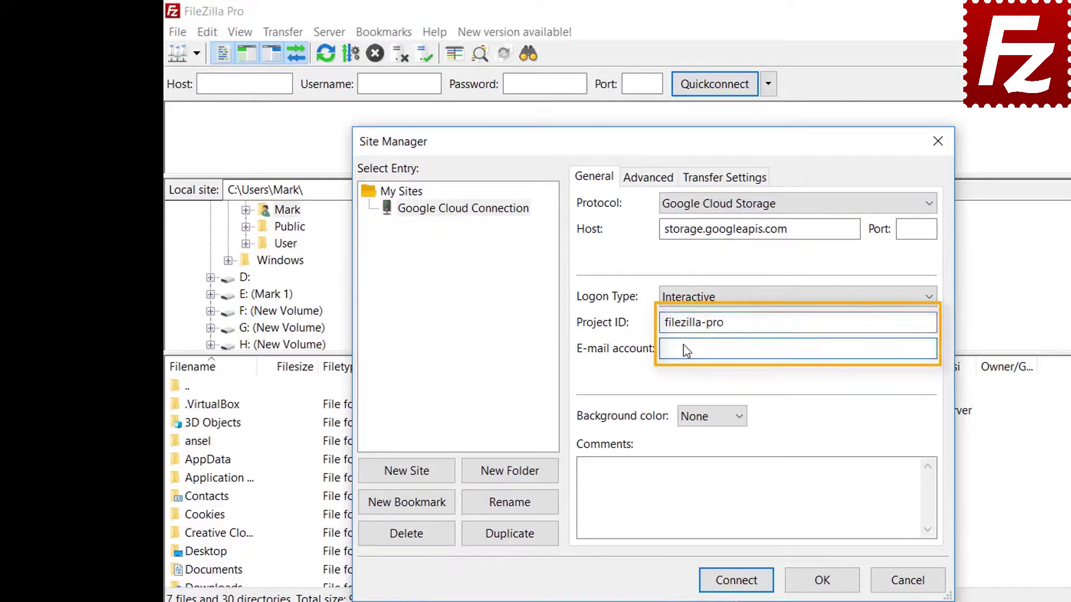
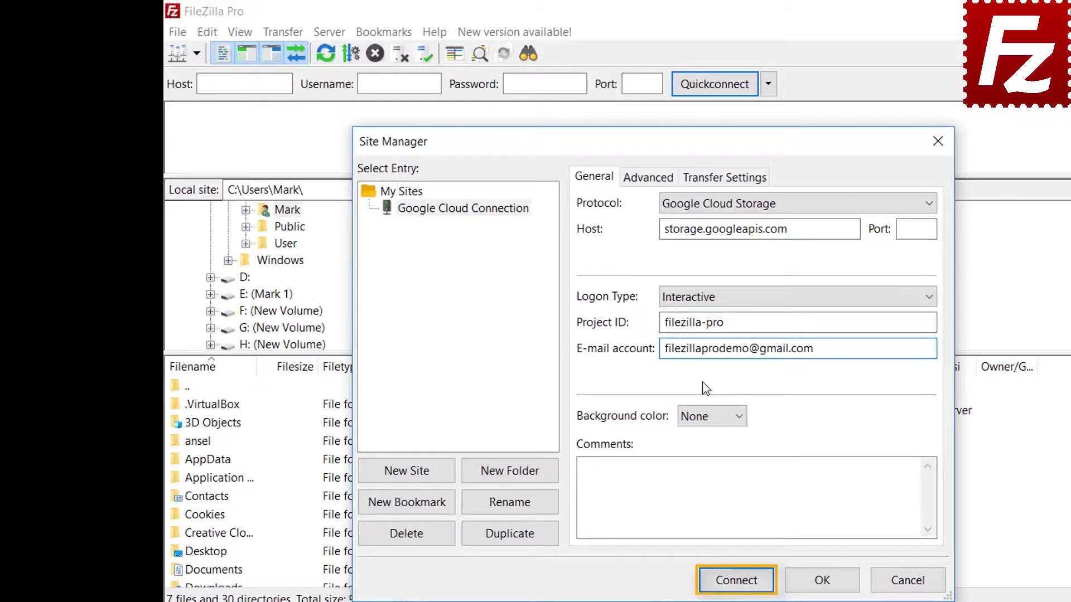
click(739, 584)
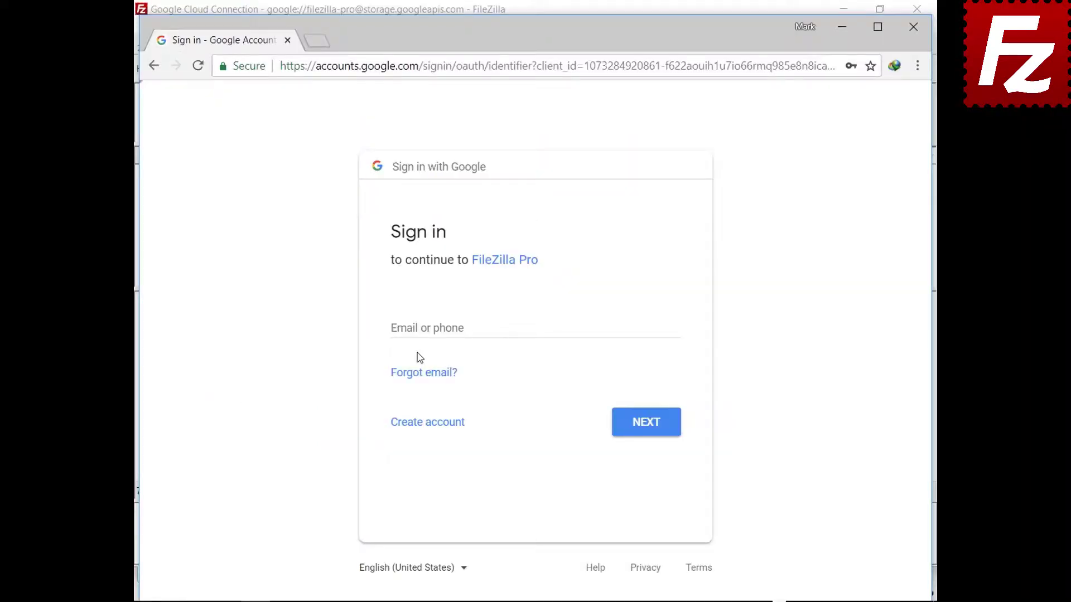
Sign in with the account e-mail and password, and allow FileZilla Pro Cloud Storage access.
click(422, 328)
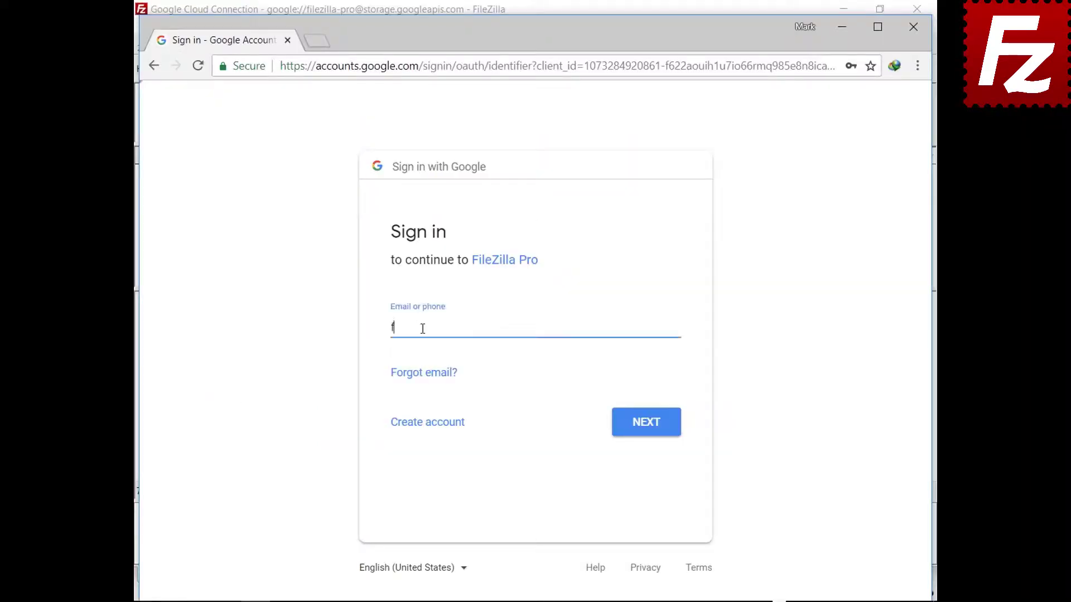
click(646, 428)
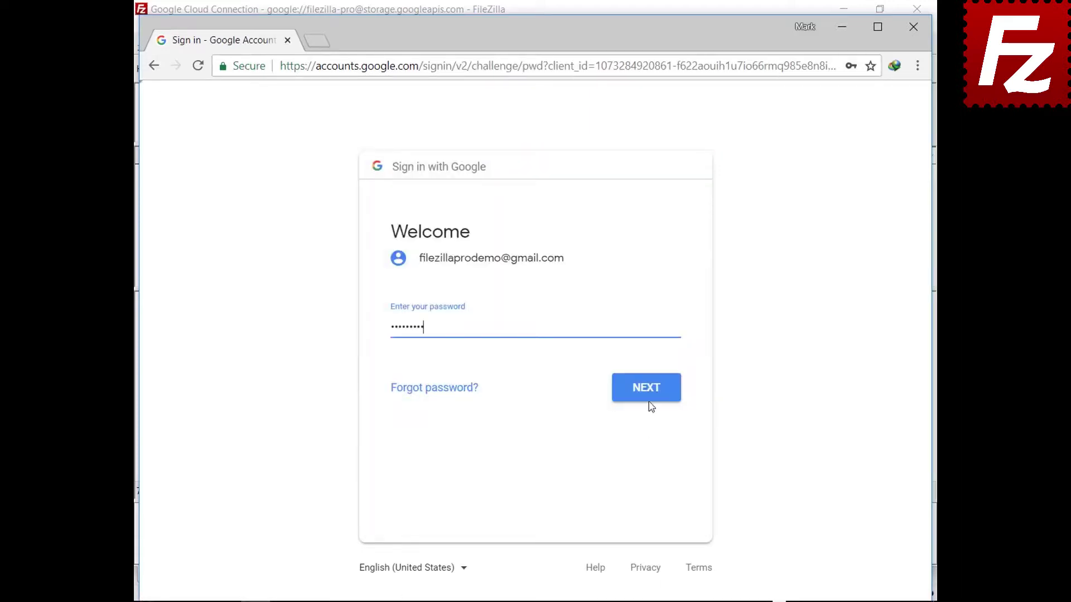
click(649, 397)
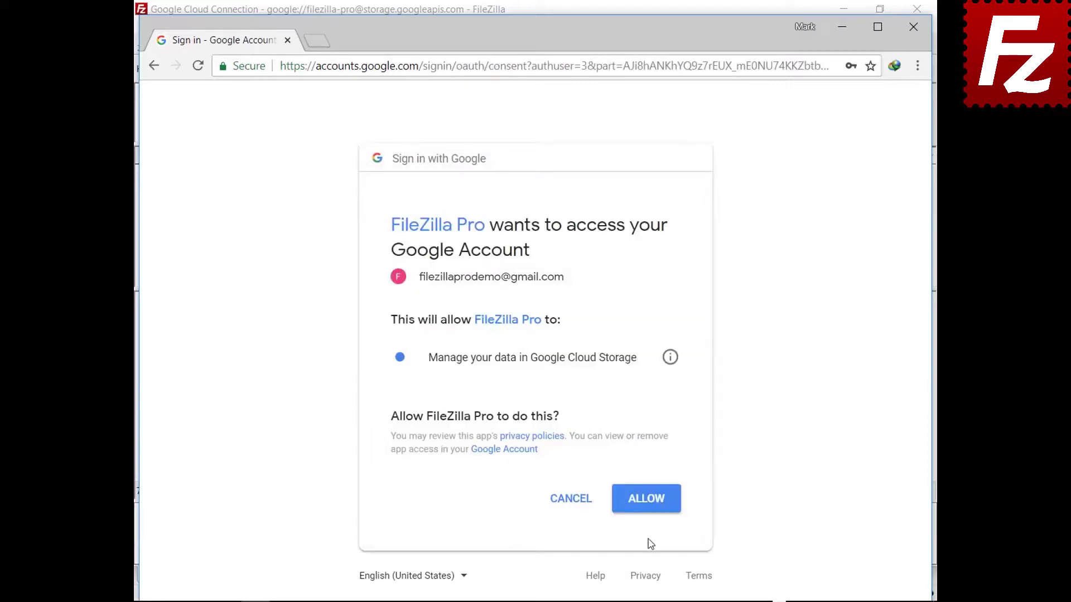
click(648, 509)
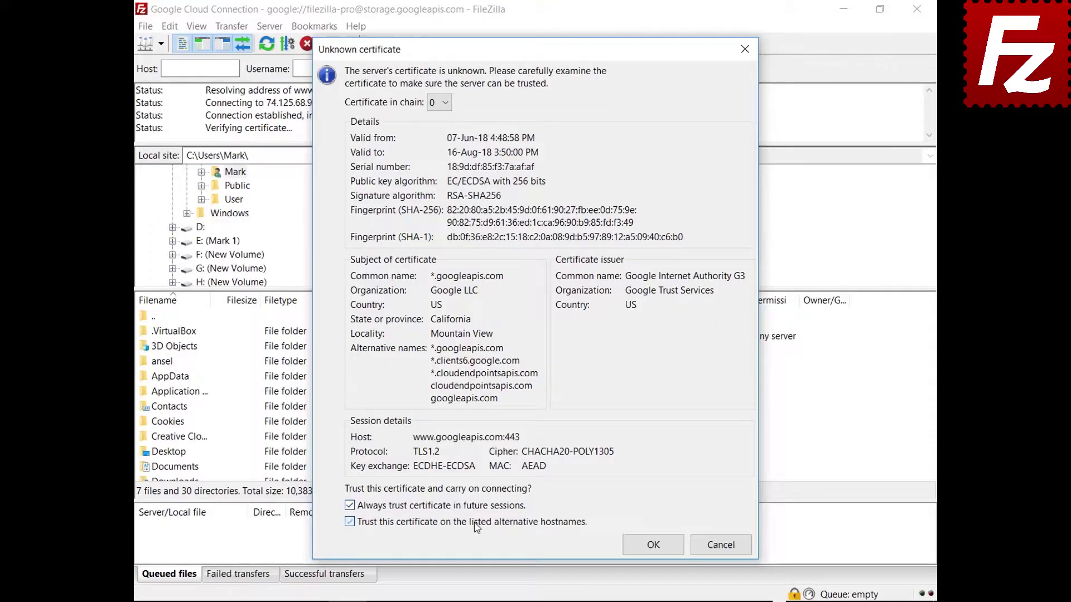
Accept both unknown Google server certificates to finish the Cloud Storage connection.
click(650, 545)
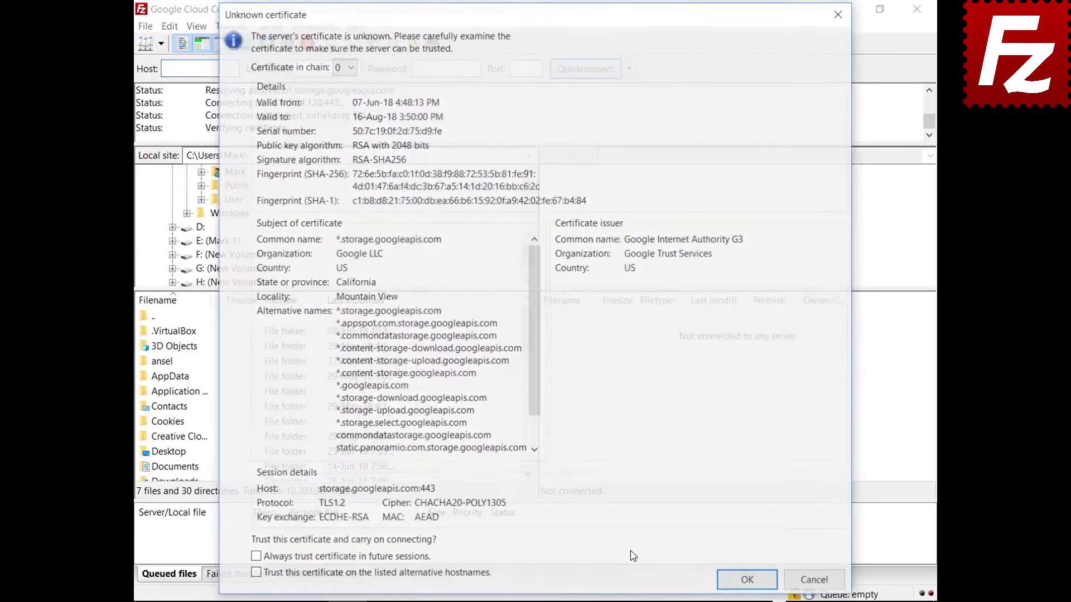
click(746, 579)
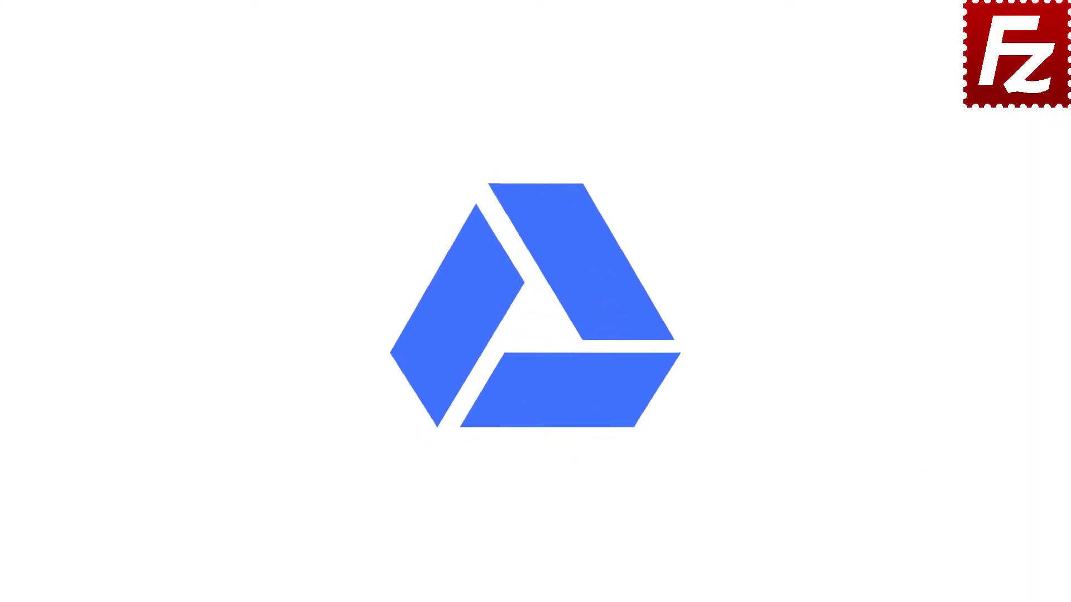
Add a 'Google Drive' site with the Google Drive protocol and the account e-mail as user, then connect.
double_click(171, 120)
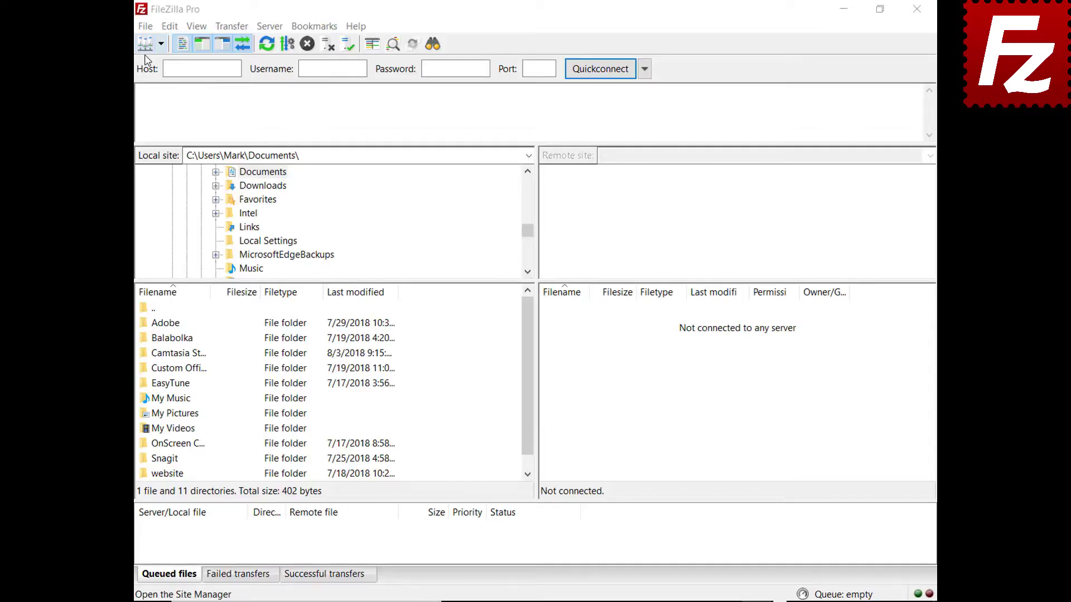
click(145, 27)
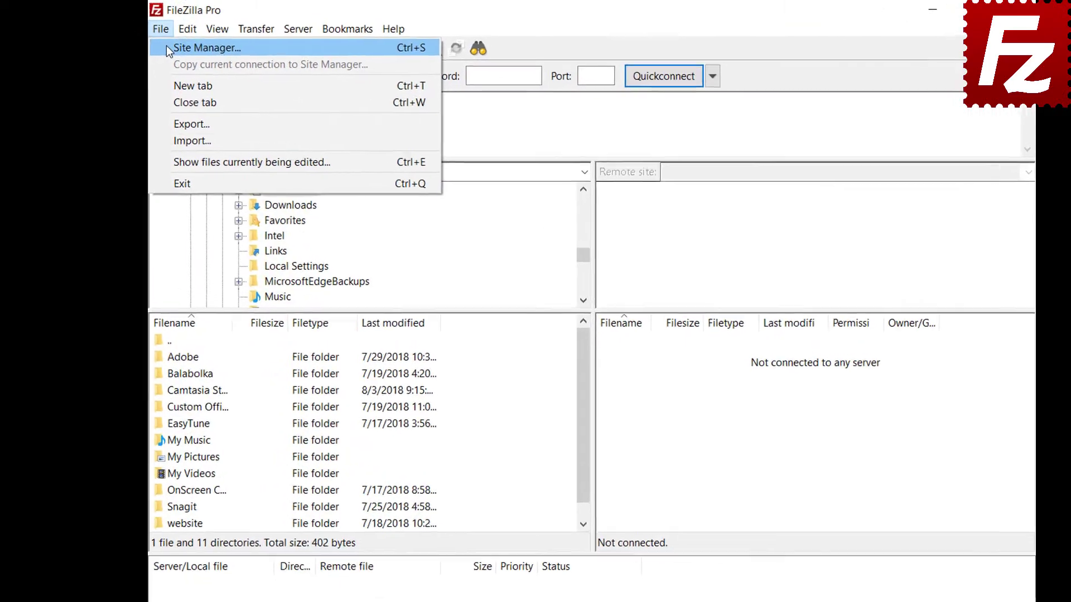
click(167, 49)
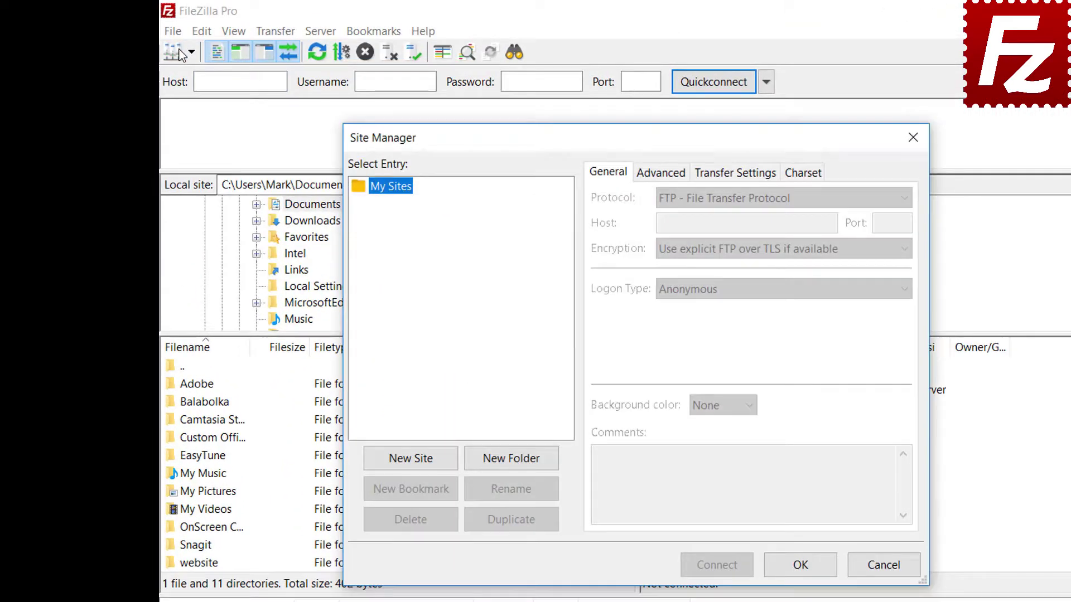
click(410, 458)
text(G)
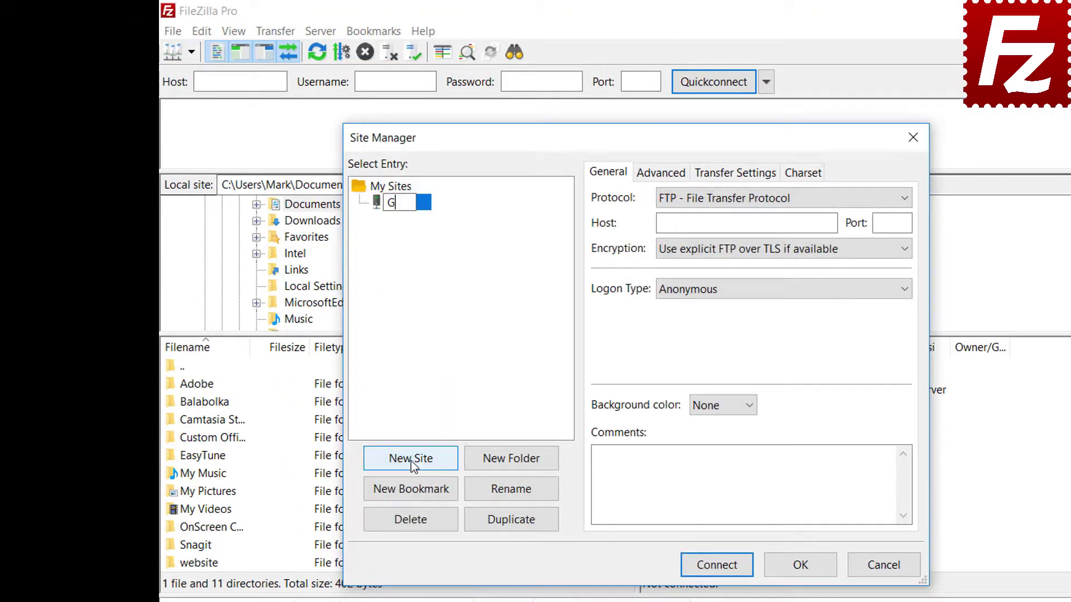
text(oogle Drive)
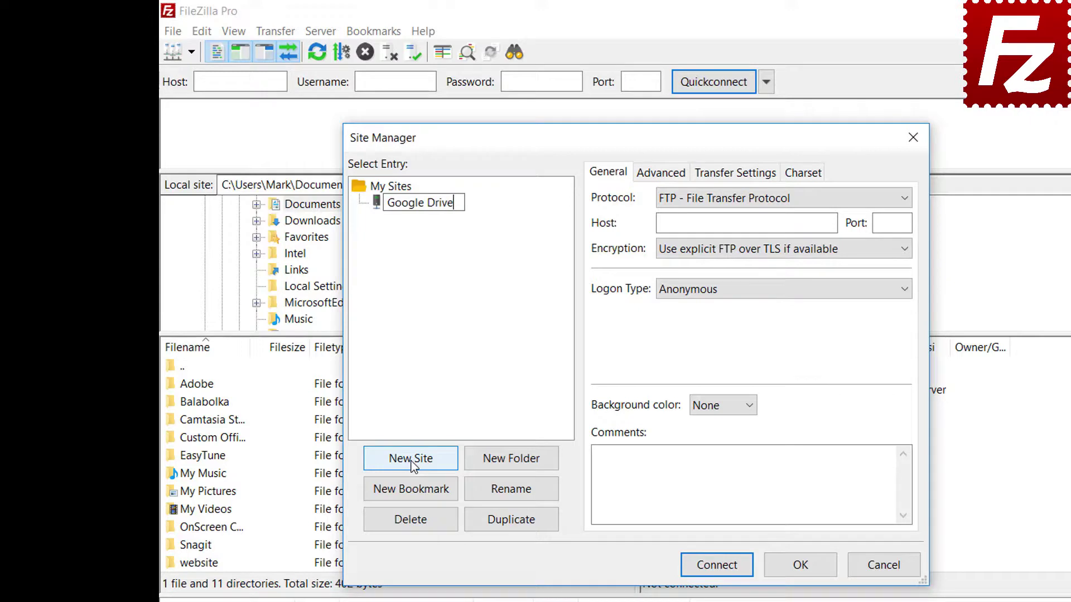
click(738, 204)
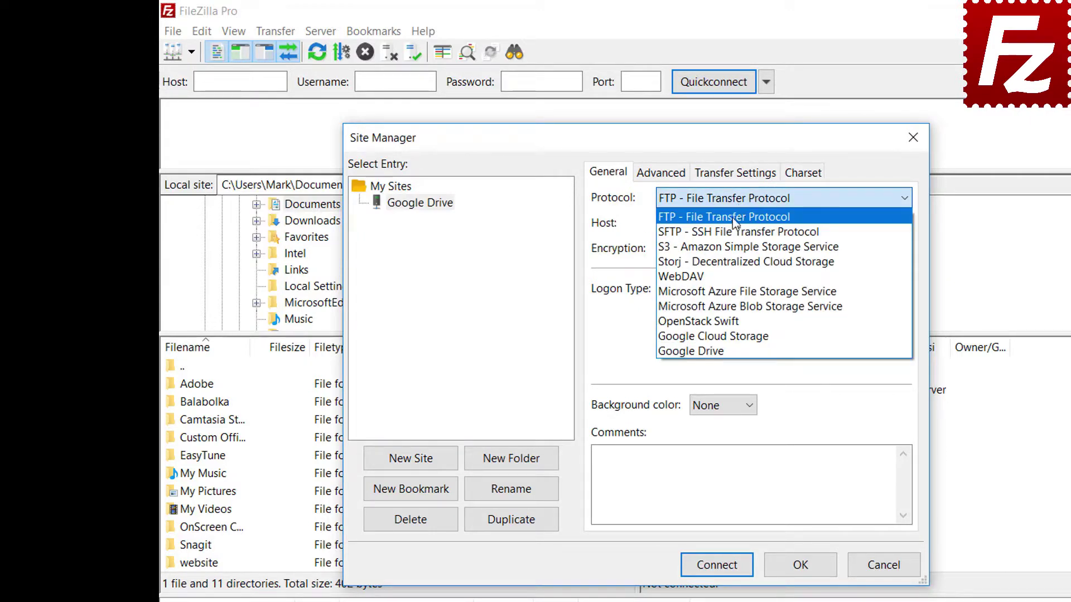
click(735, 346)
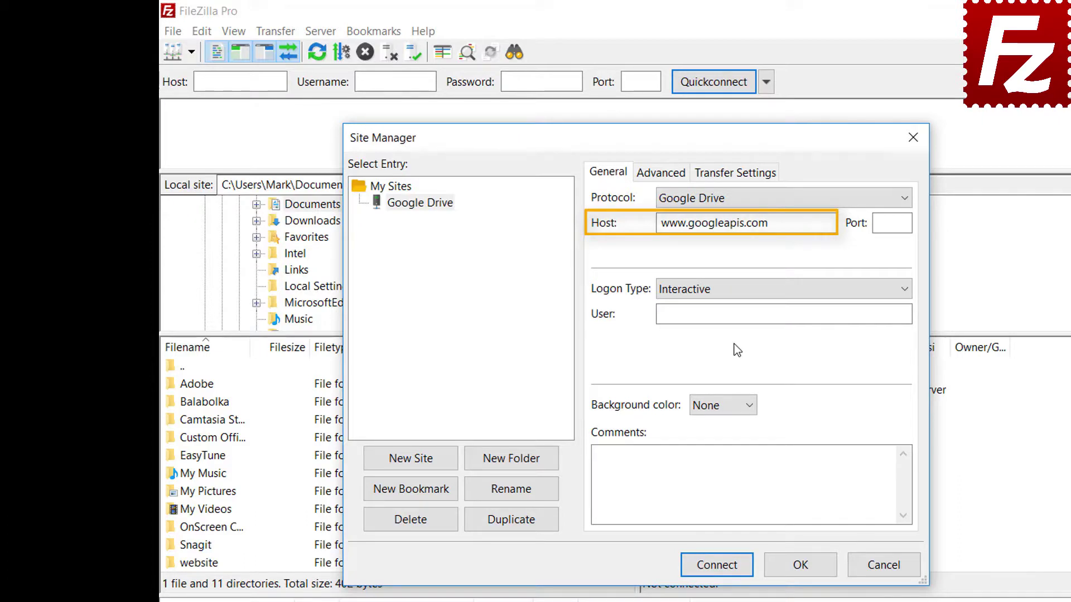
click(807, 314)
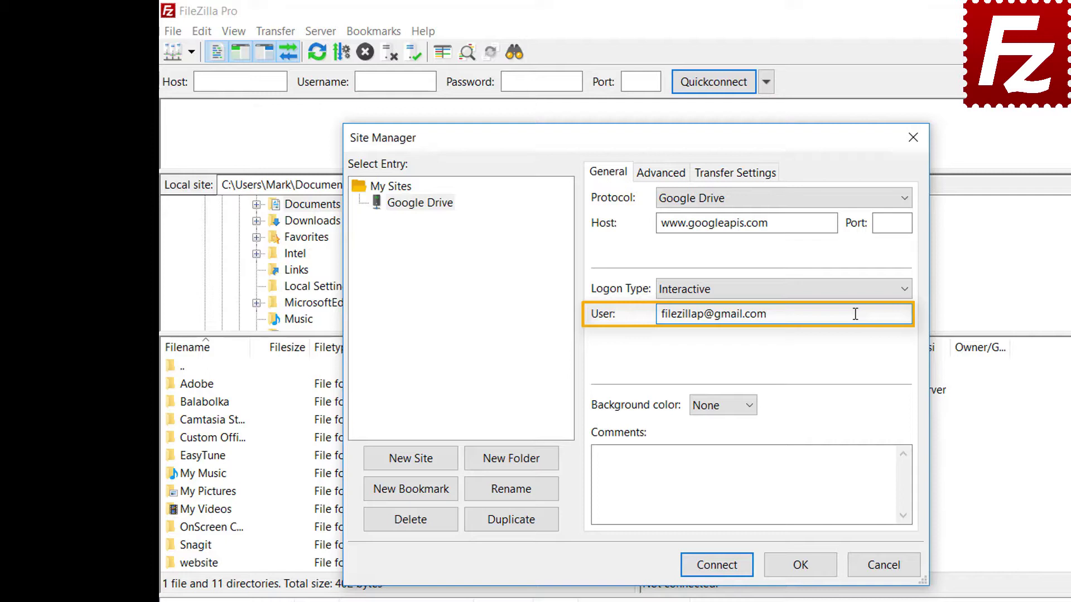
click(723, 569)
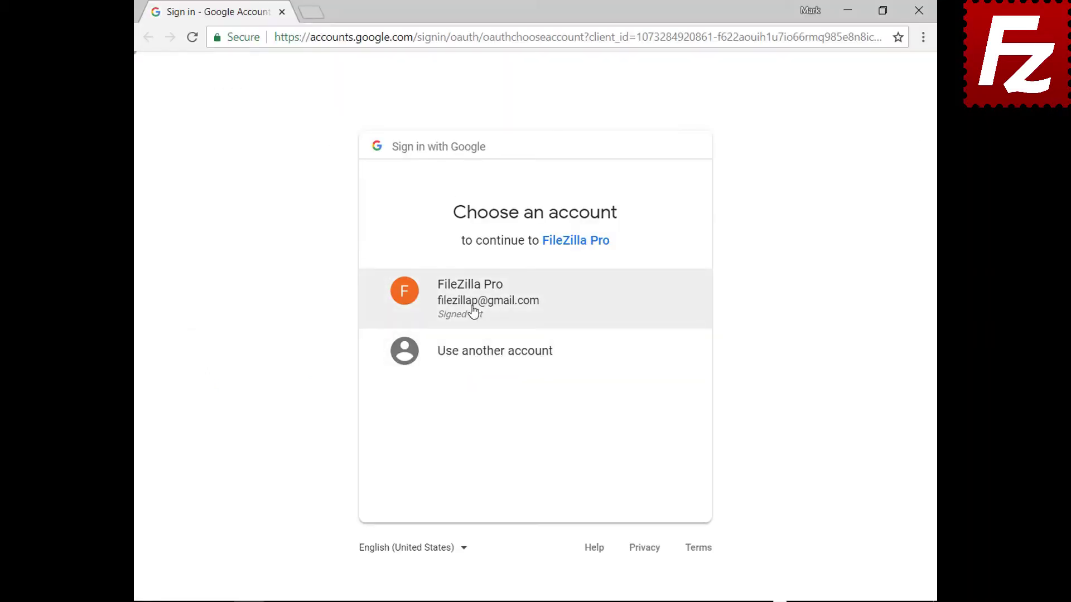
Sign in to the FileZilla Pro Google account with its password, allow Google Drive access, and close Chrome.
click(473, 310)
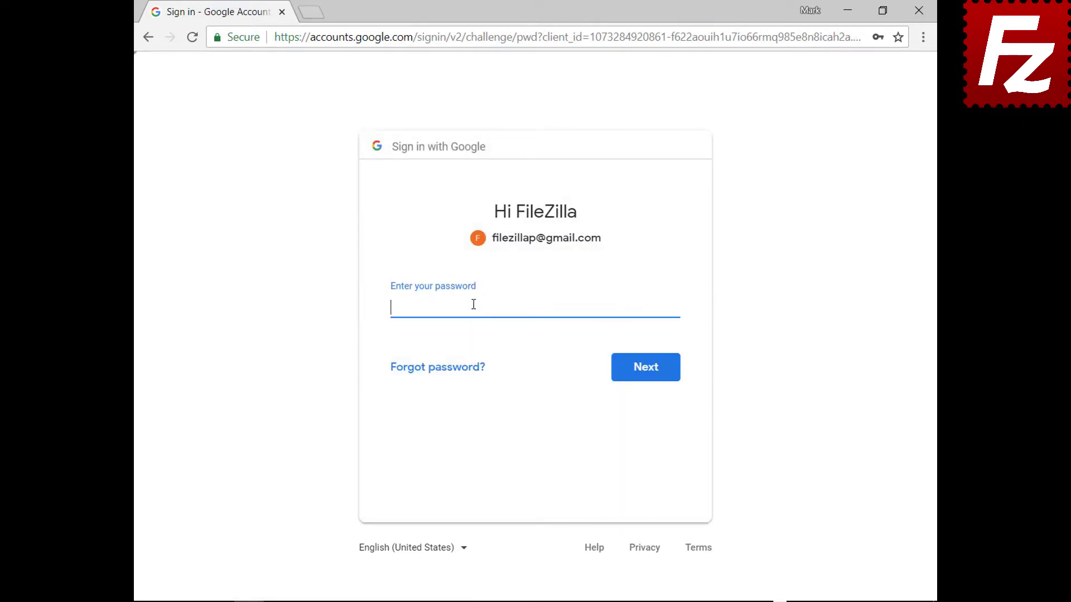
key(ctrl+v)
click(647, 377)
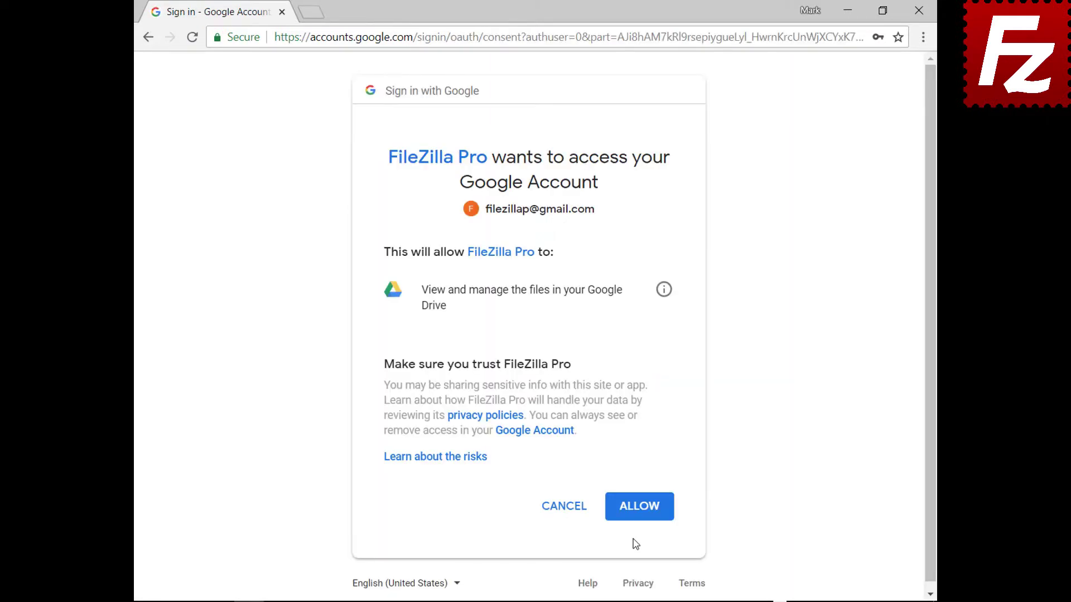
click(642, 508)
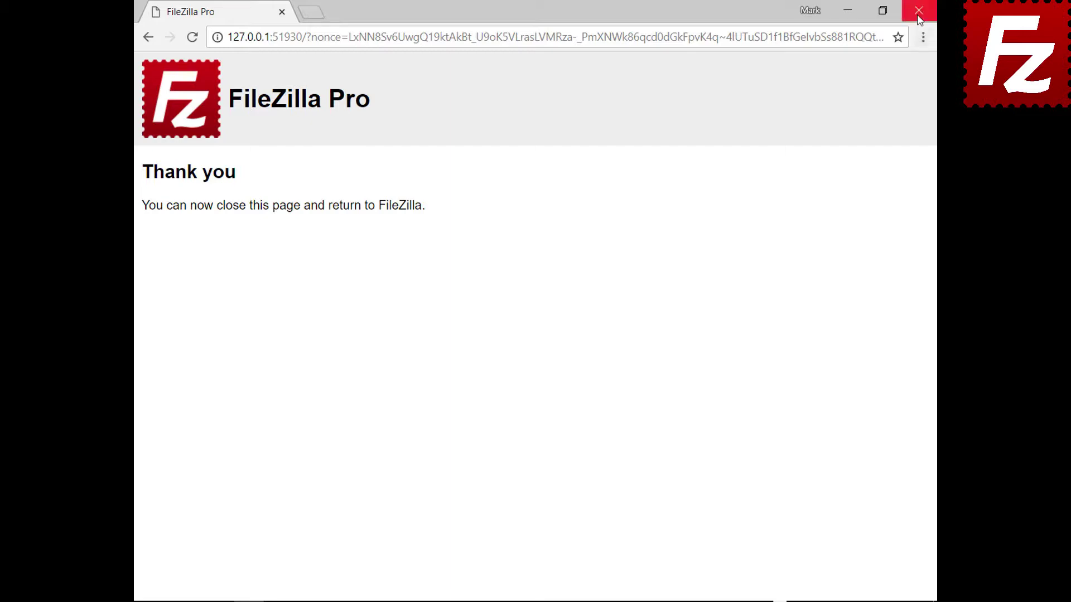
click(918, 9)
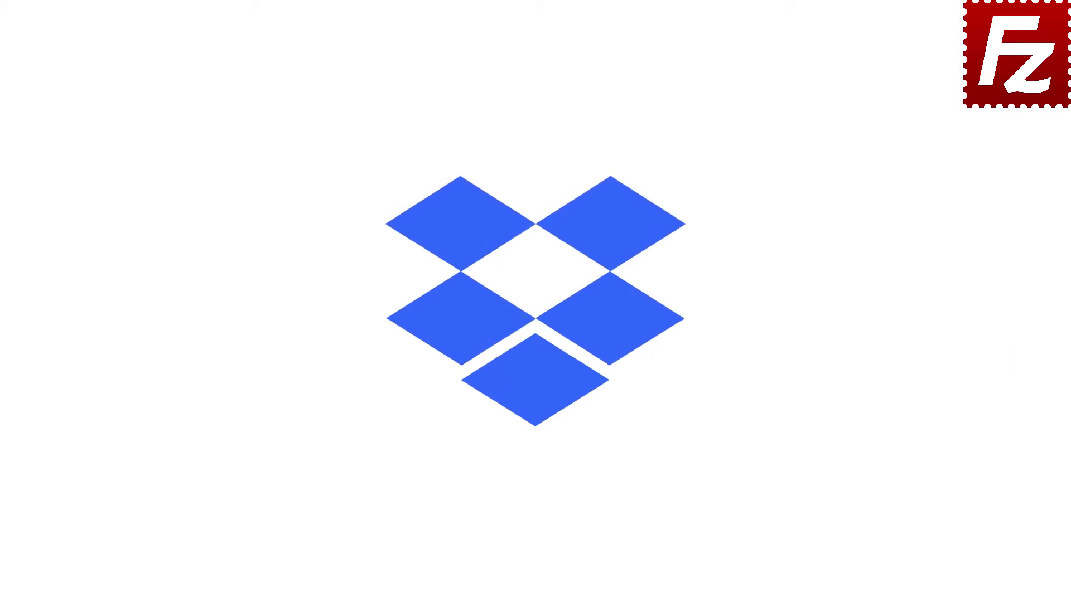
Launch FileZilla Pro, save a new site 'Dropbox' using the Dropbox protocol, and connect to it.
double_click(170, 116)
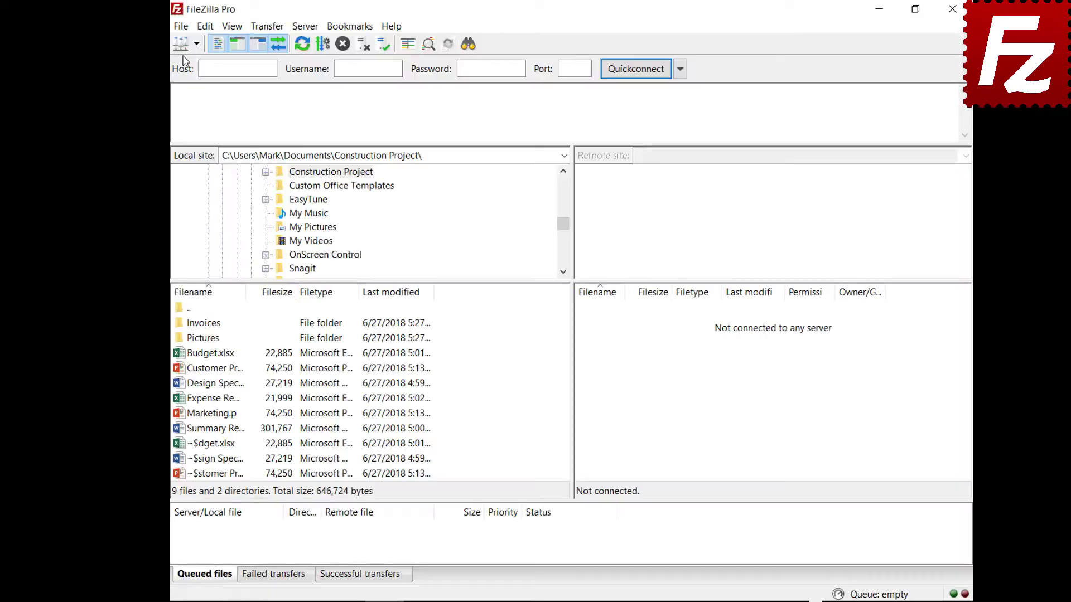
click(165, 28)
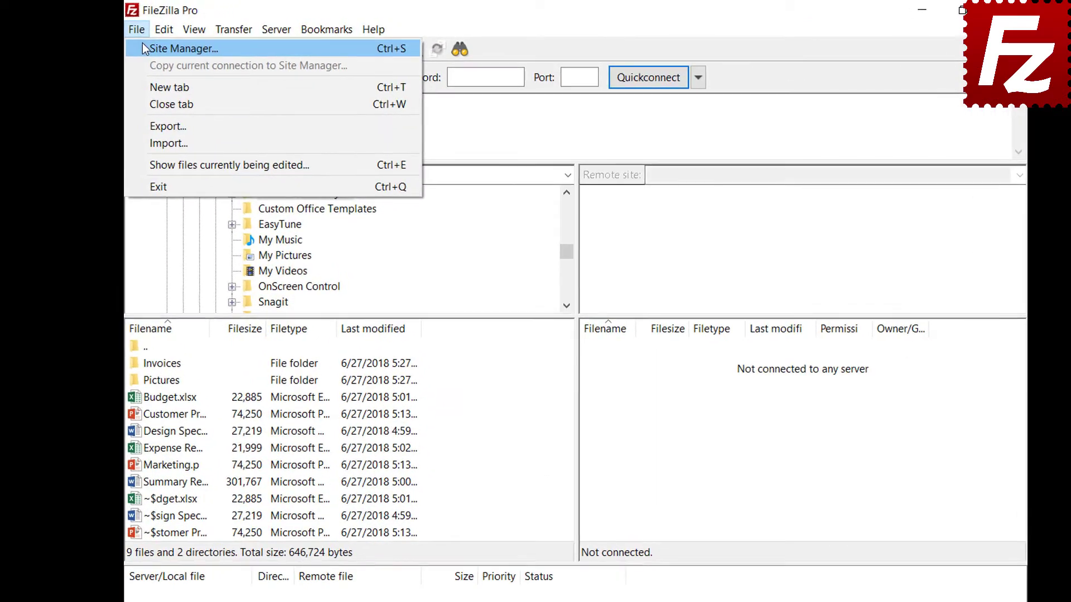
click(146, 46)
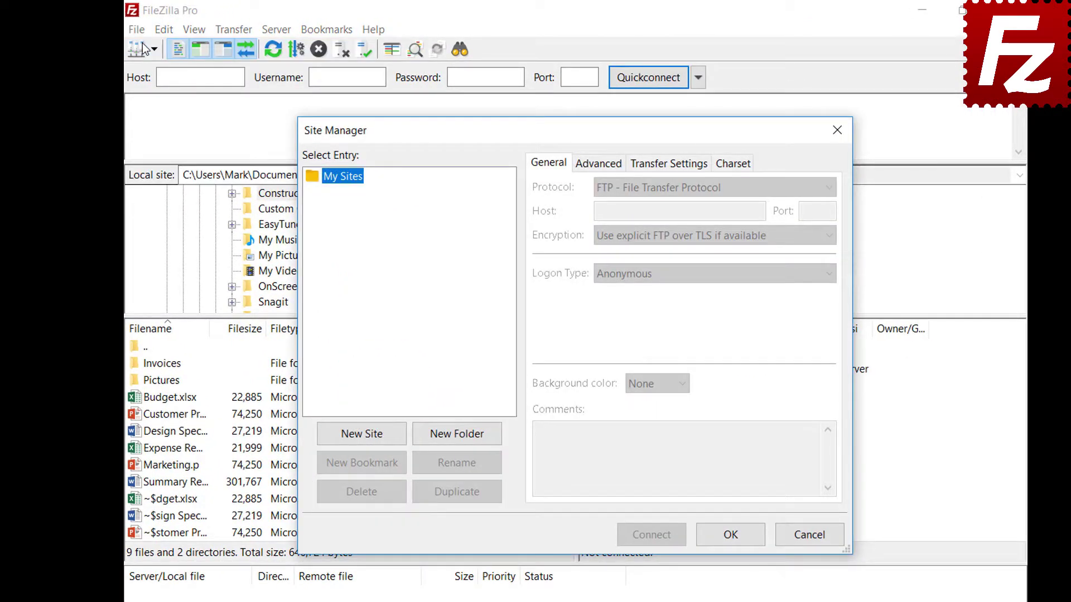
click(362, 437)
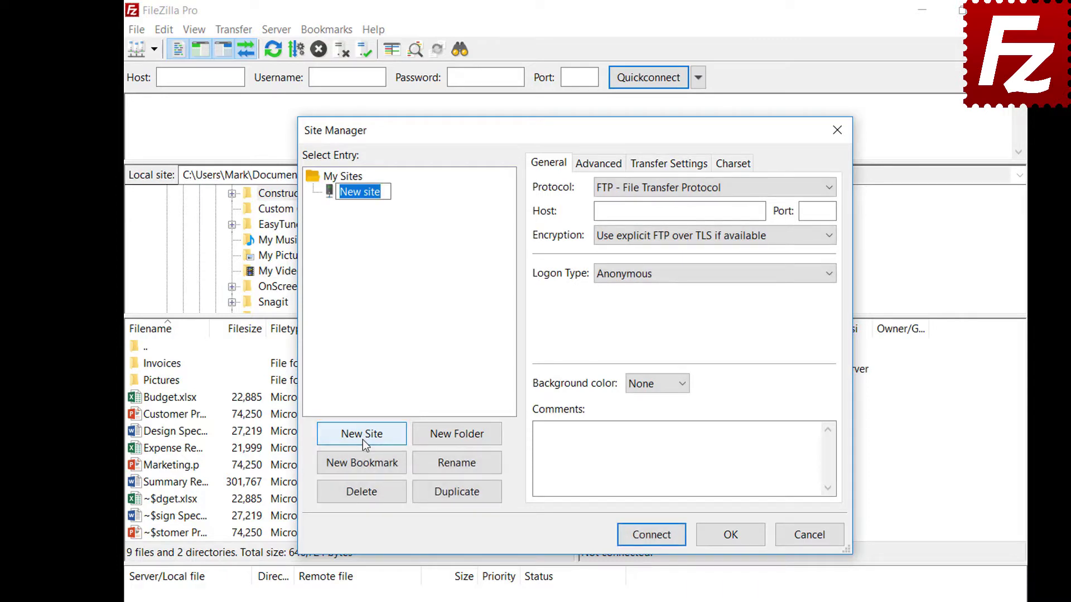
text(Dropbox)
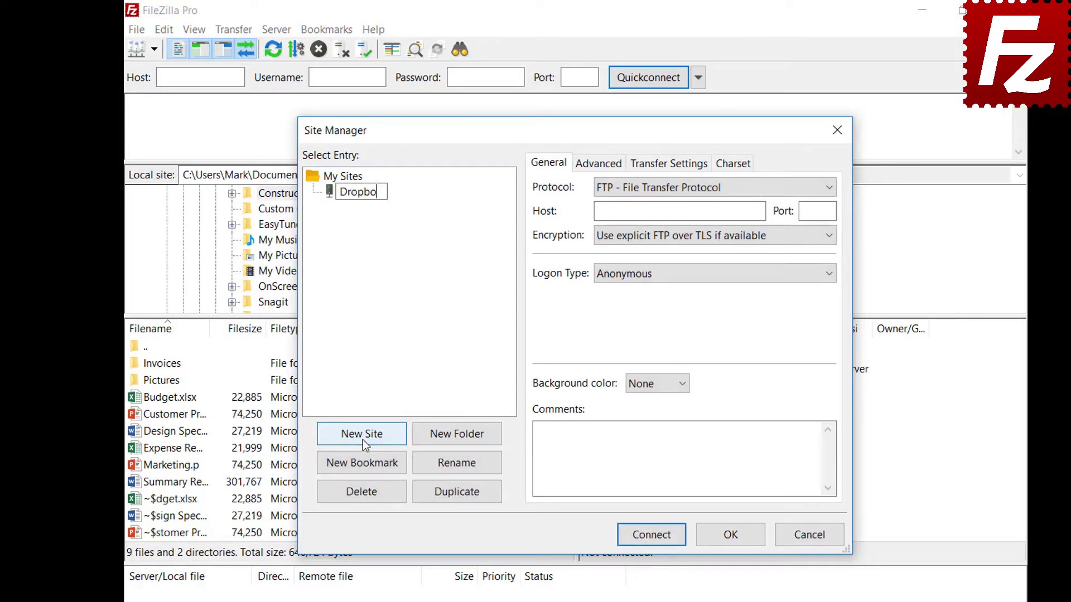
click(782, 188)
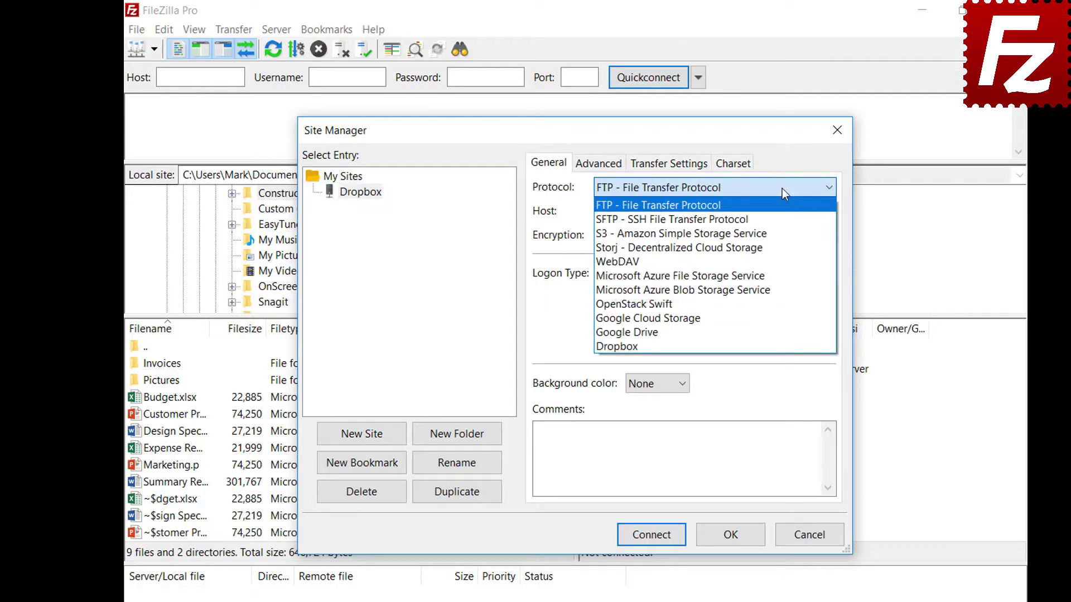
click(783, 347)
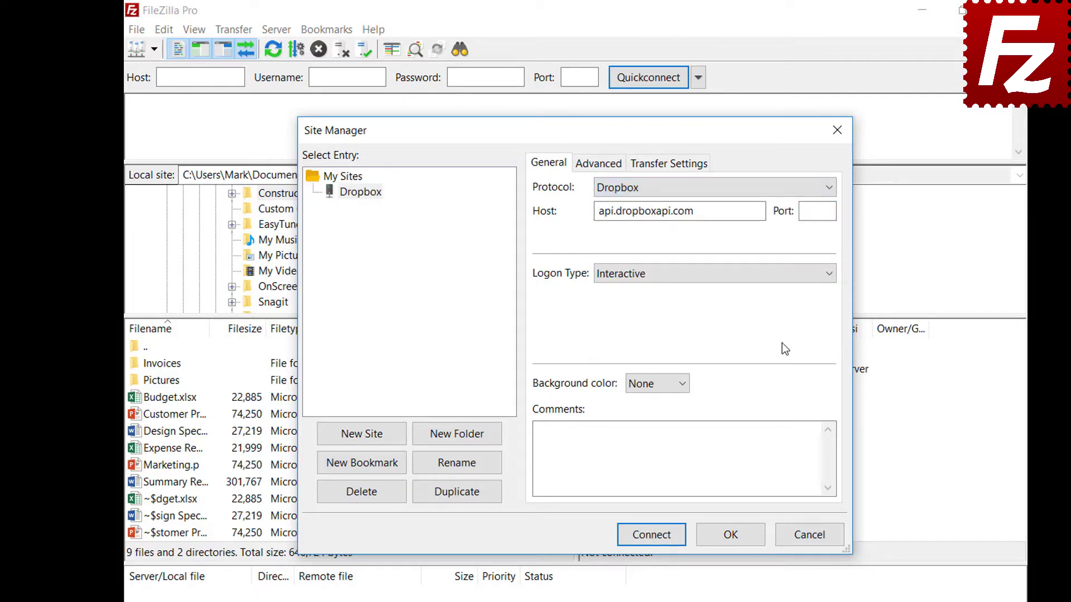
click(649, 542)
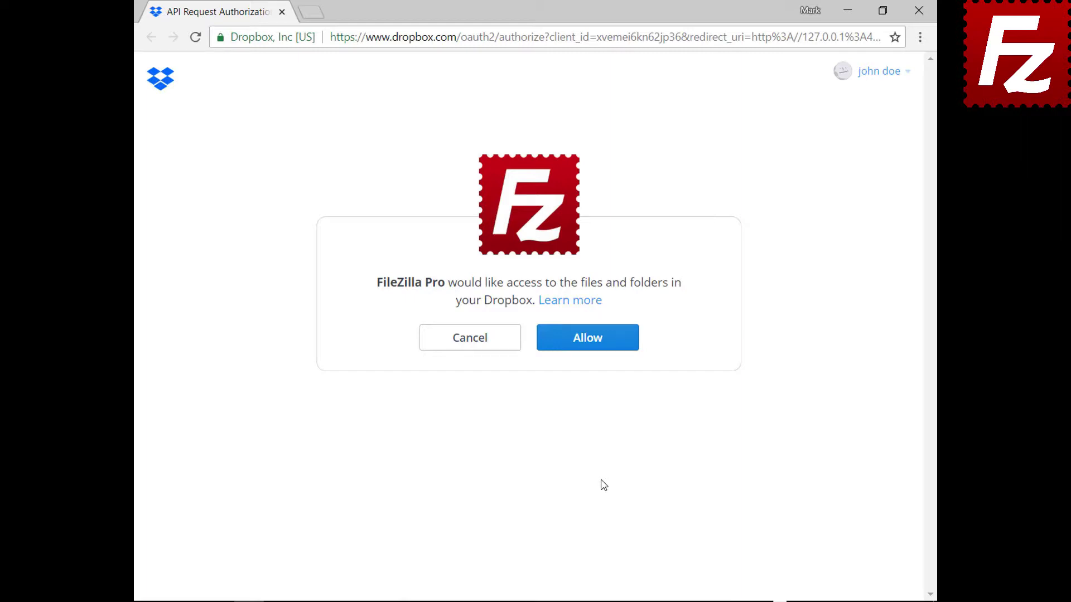
Allow FileZilla Pro to access the Dropbox files and folders.
click(594, 347)
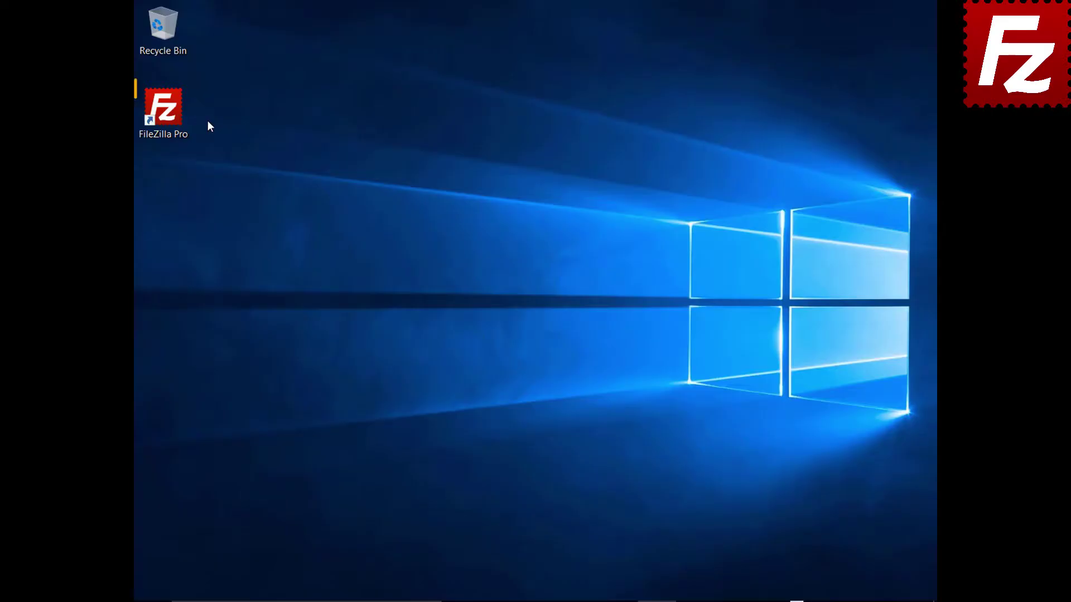
Launch FileZilla Pro, save a new site 'OneDrive' with the Microsoft OneDrive protocol, and connect.
double_click(170, 116)
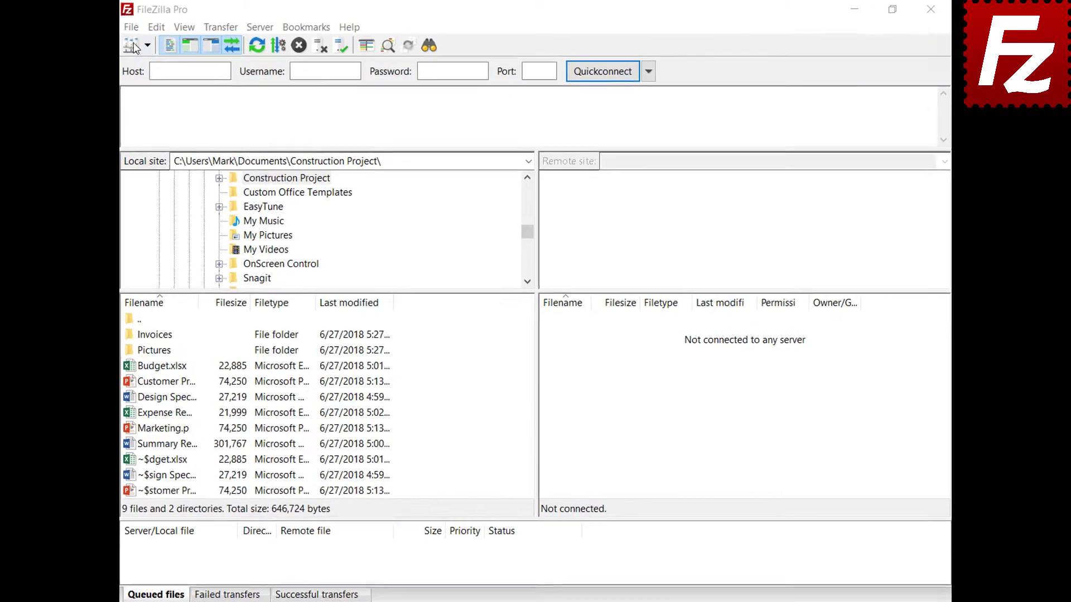
click(103, 32)
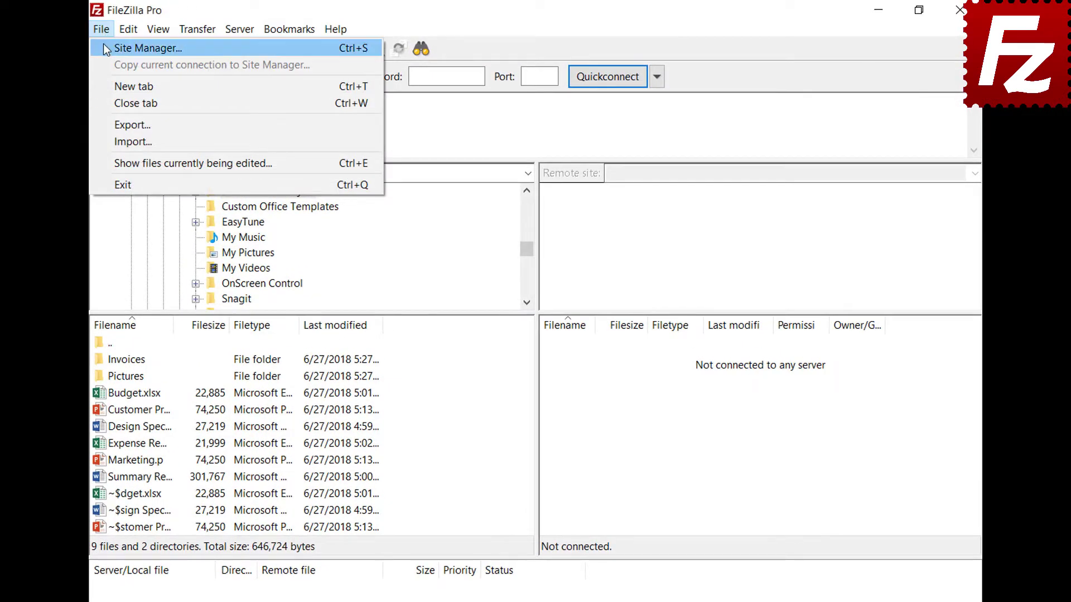
click(104, 48)
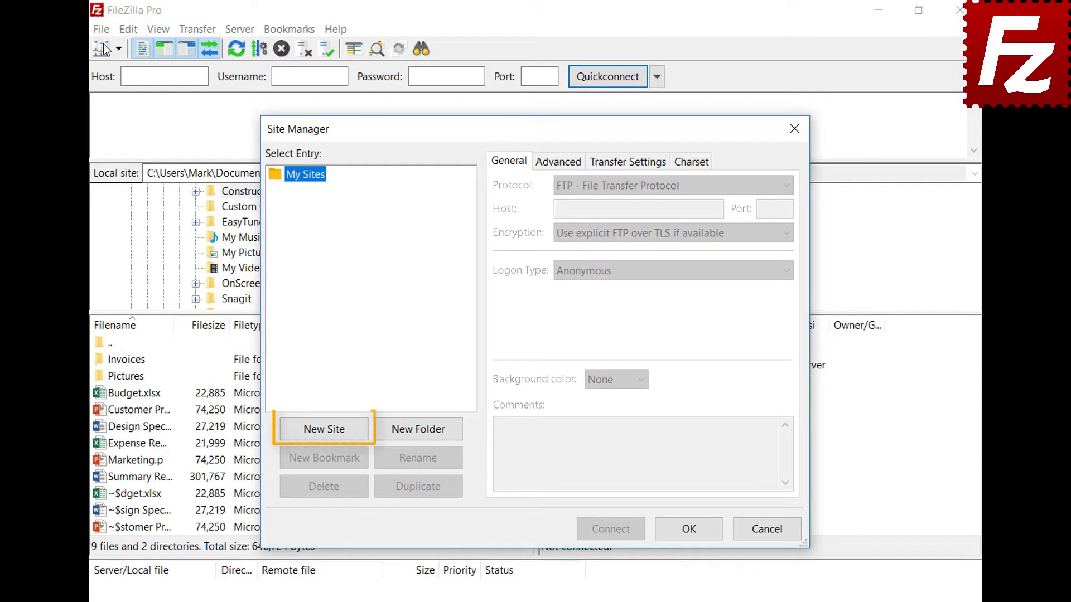
click(333, 435)
text(On)
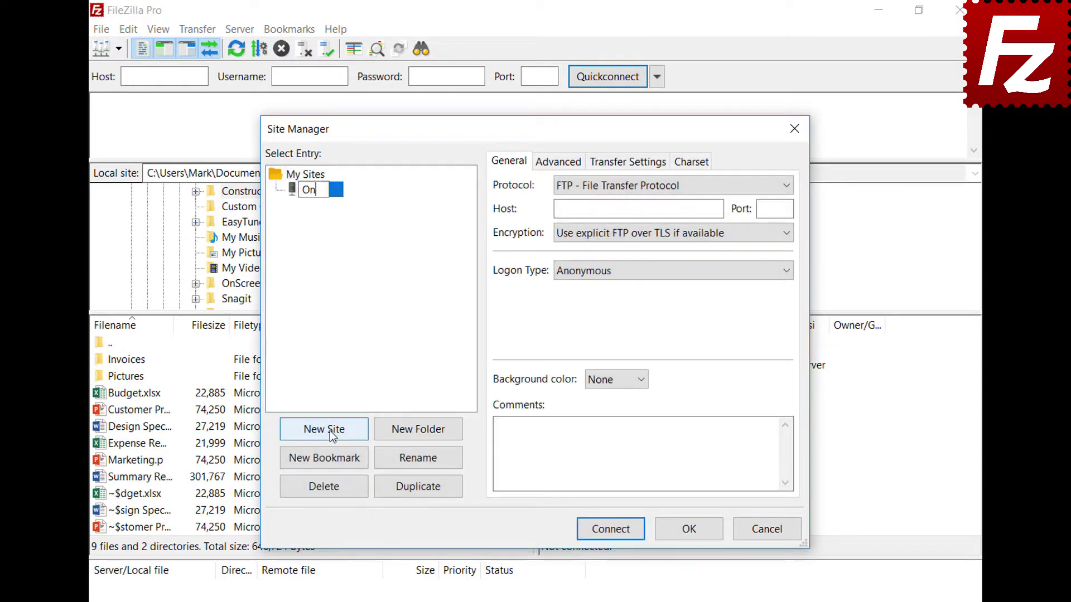
text(eDrive)
click(611, 186)
click(615, 355)
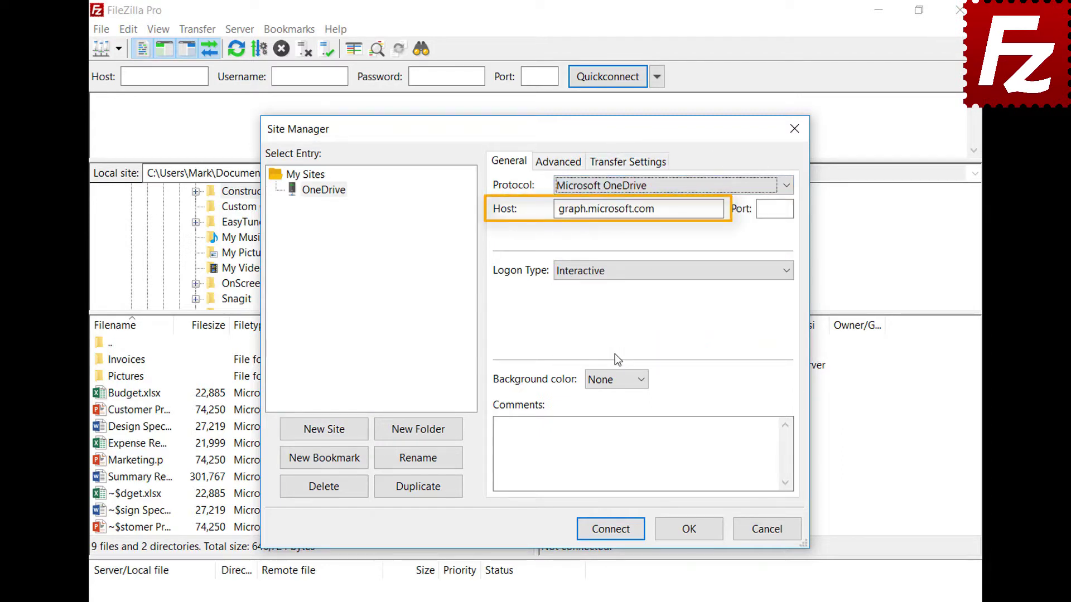
click(609, 533)
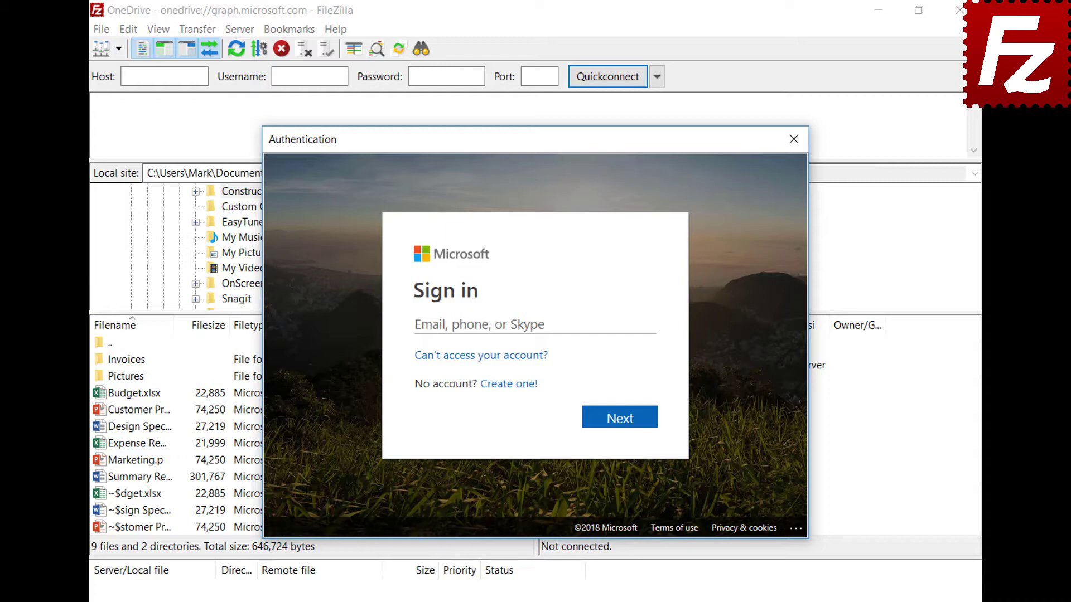
Sign in with the Microsoft account e-mail and password, then approve FileZilla Pro's OneDrive file access.
key(ctrl+v)
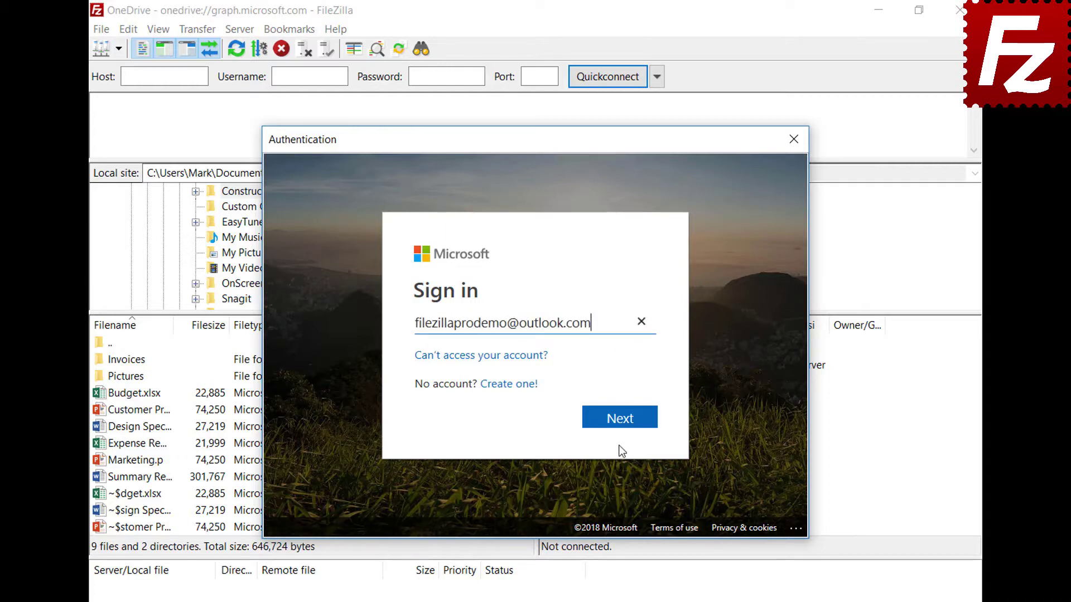
click(621, 425)
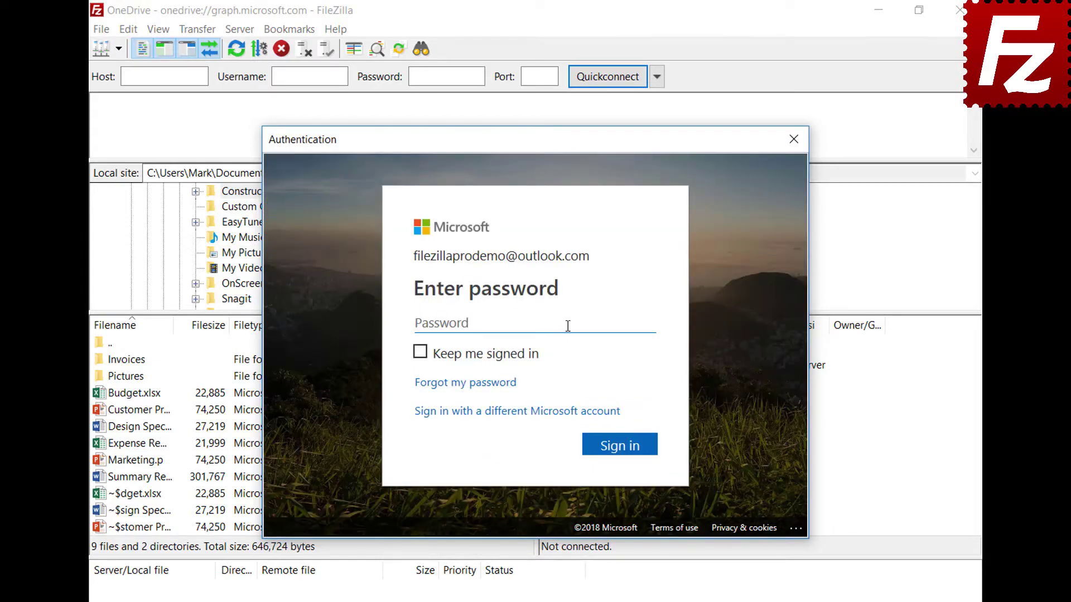
key(ctrl+v)
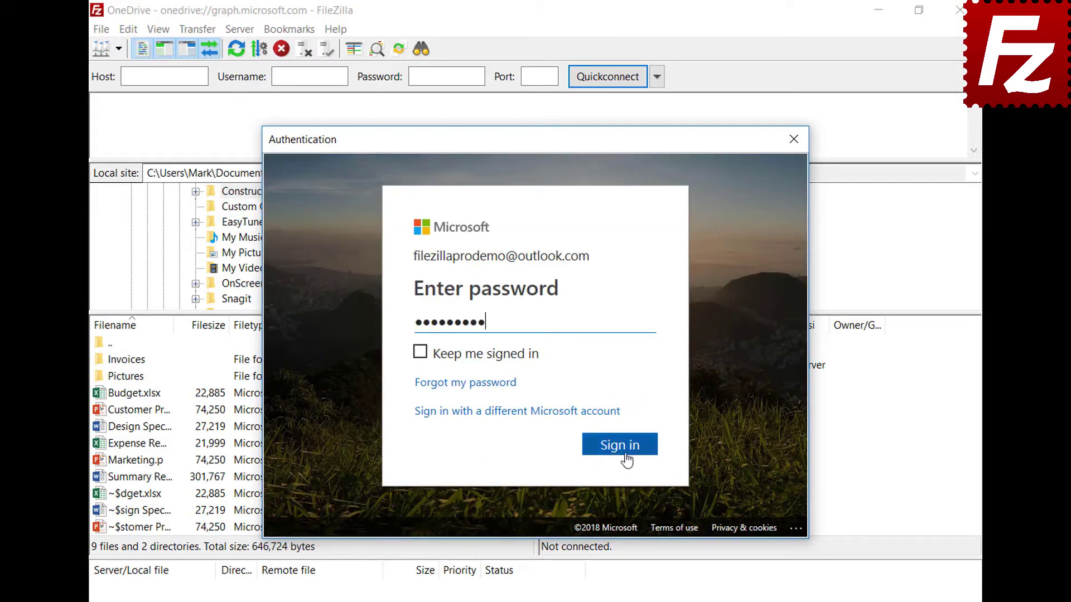
click(619, 446)
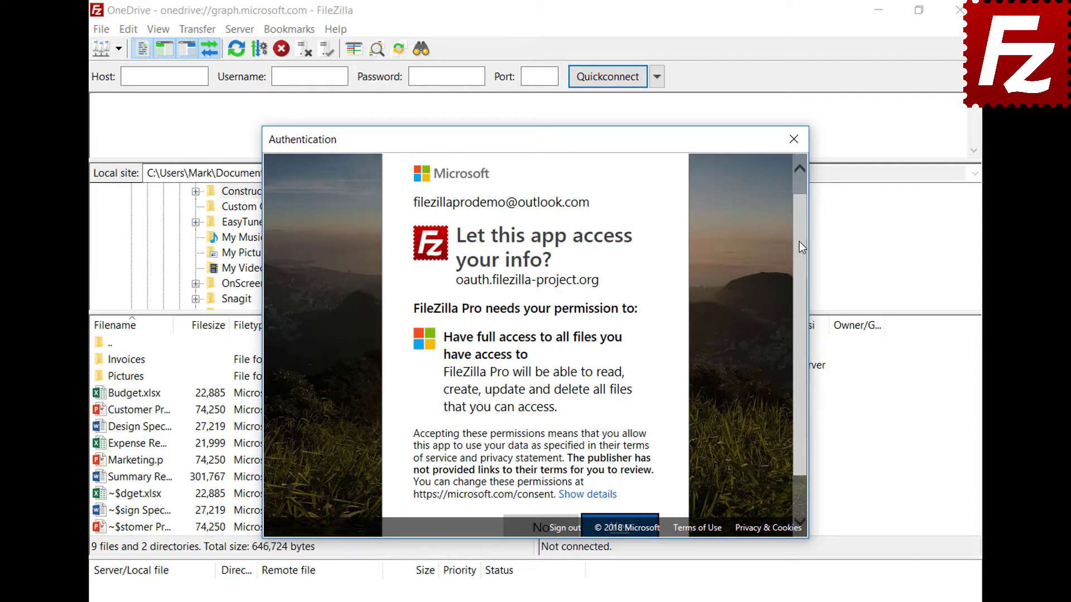
scroll(800, 241, down, 2)
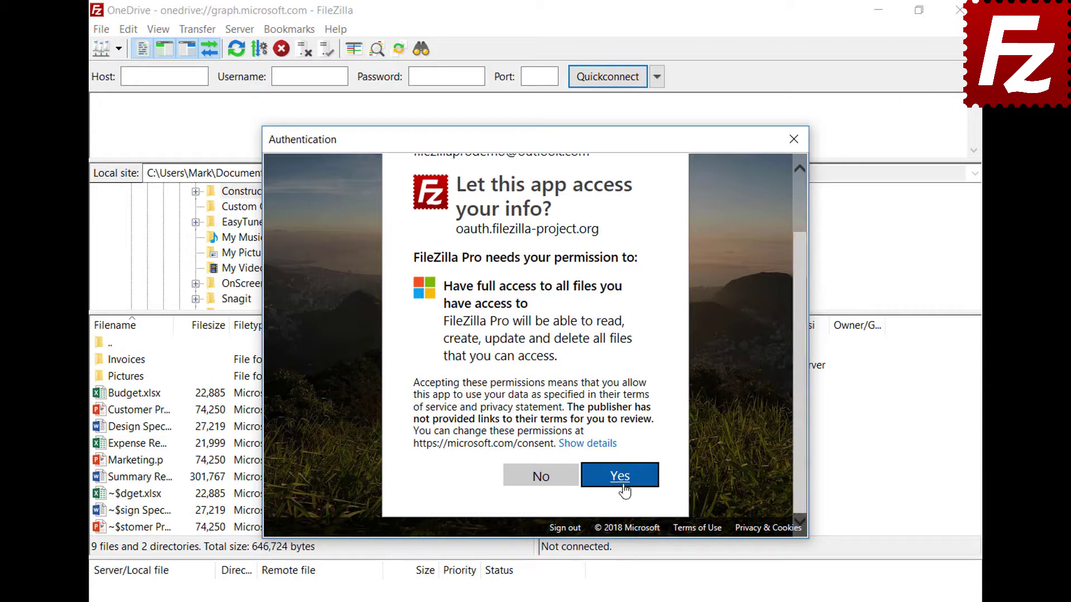
click(623, 489)
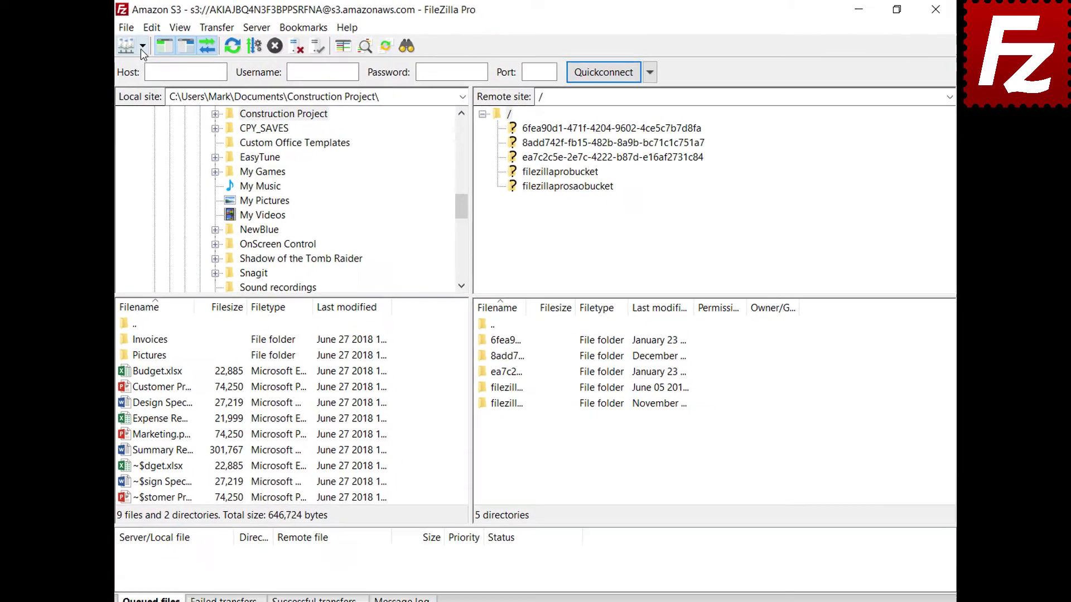
Connect to the saved Amazon S3 site, open filezillaprobucket, and request a Temporary URL for README.
click(134, 47)
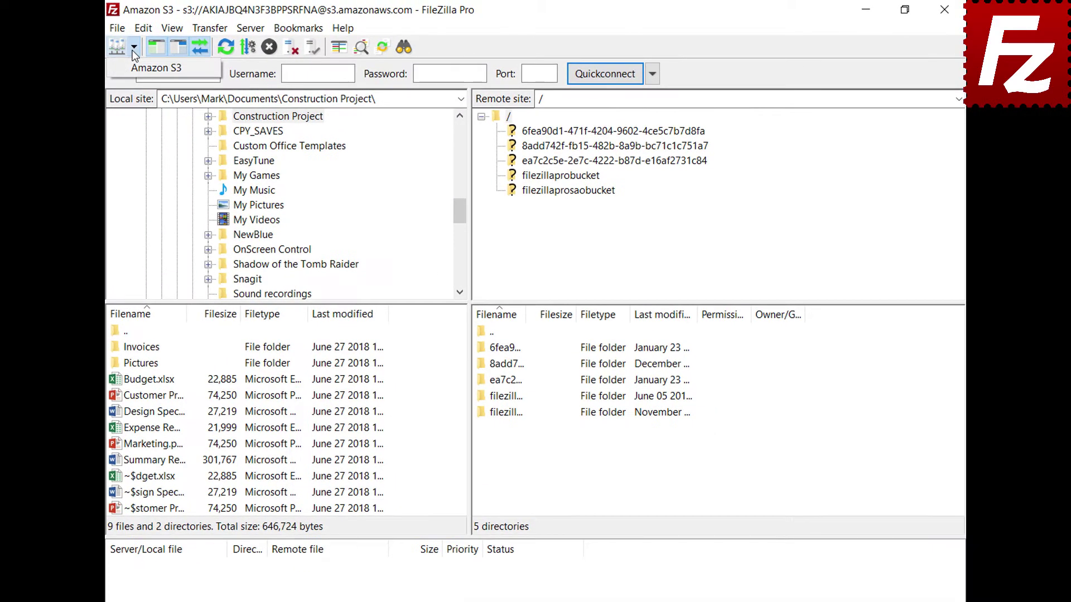
click(133, 66)
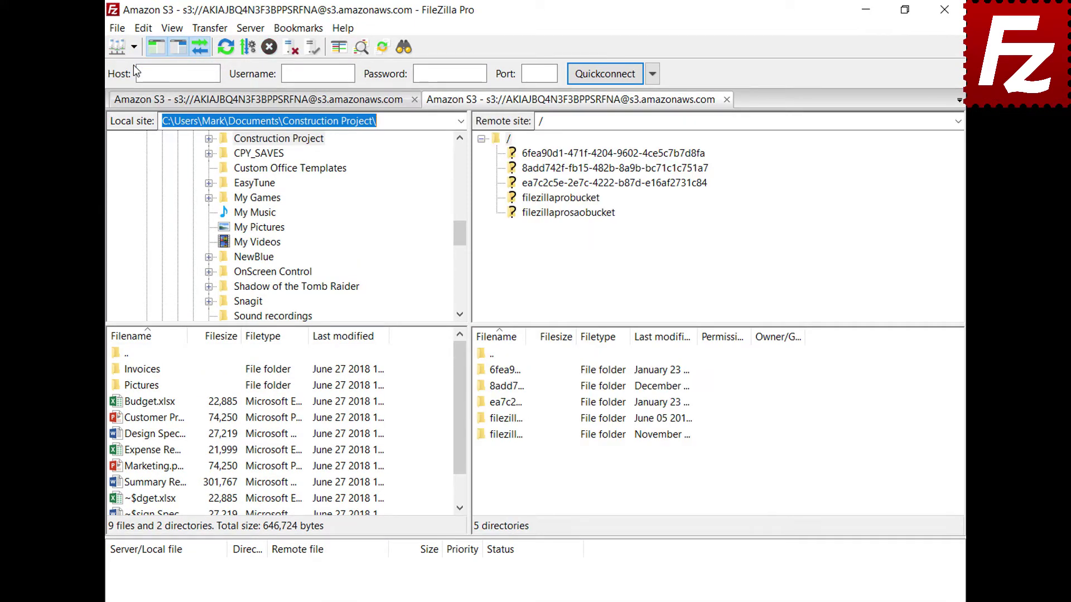
click(561, 199)
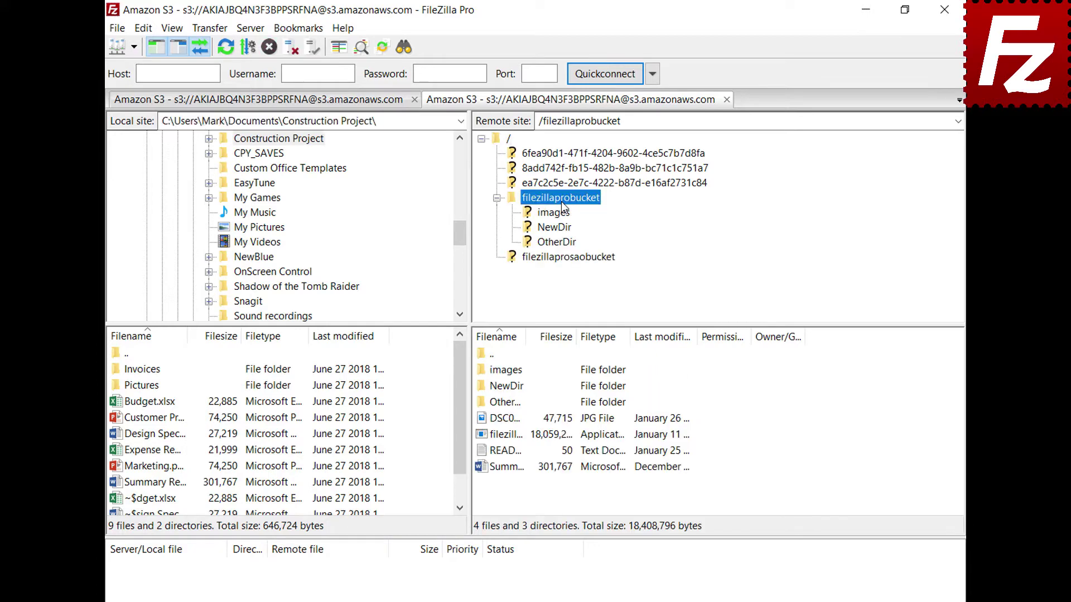
right_click(508, 454)
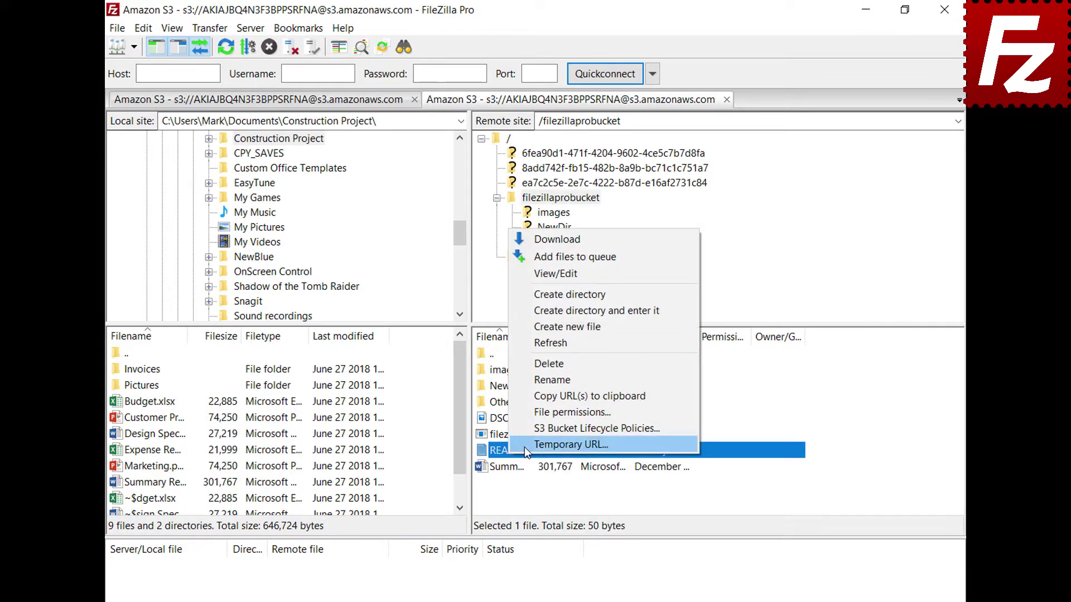
click(525, 446)
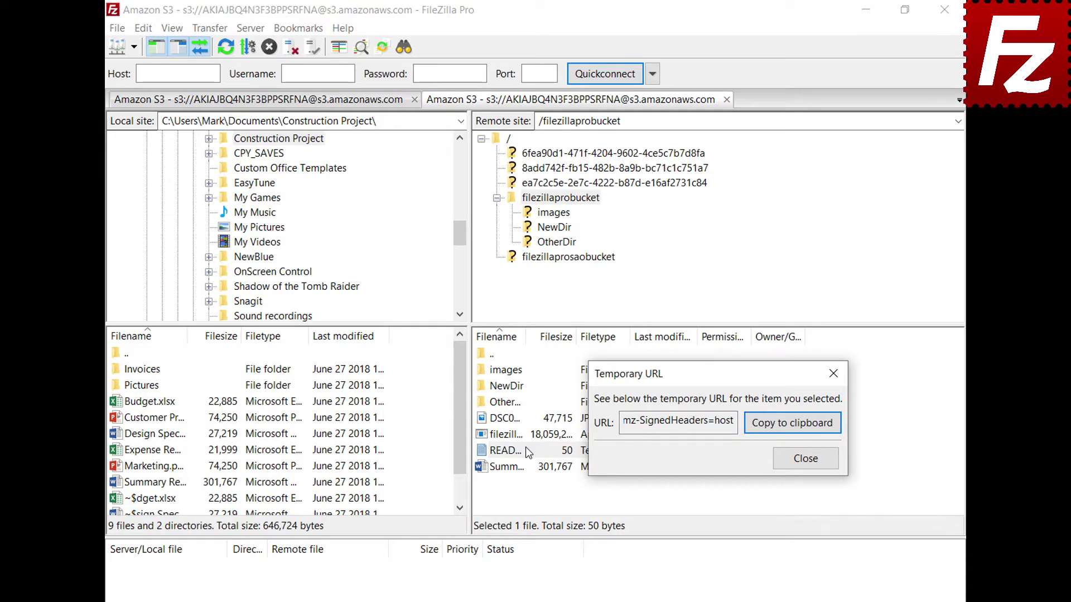
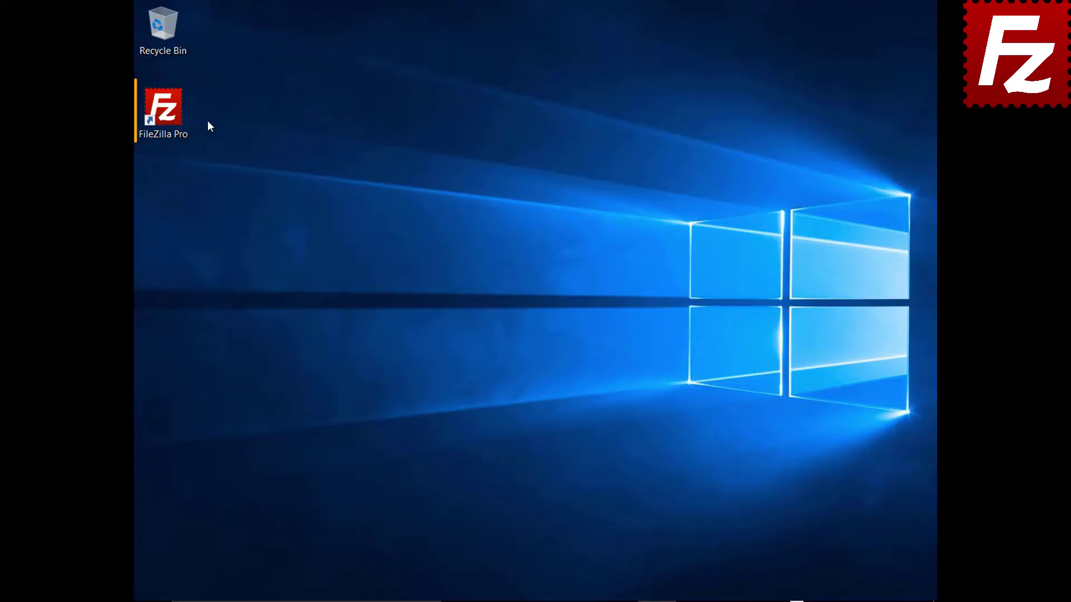
Launch FileZilla Pro from its desktop shortcut.
double_click(170, 116)
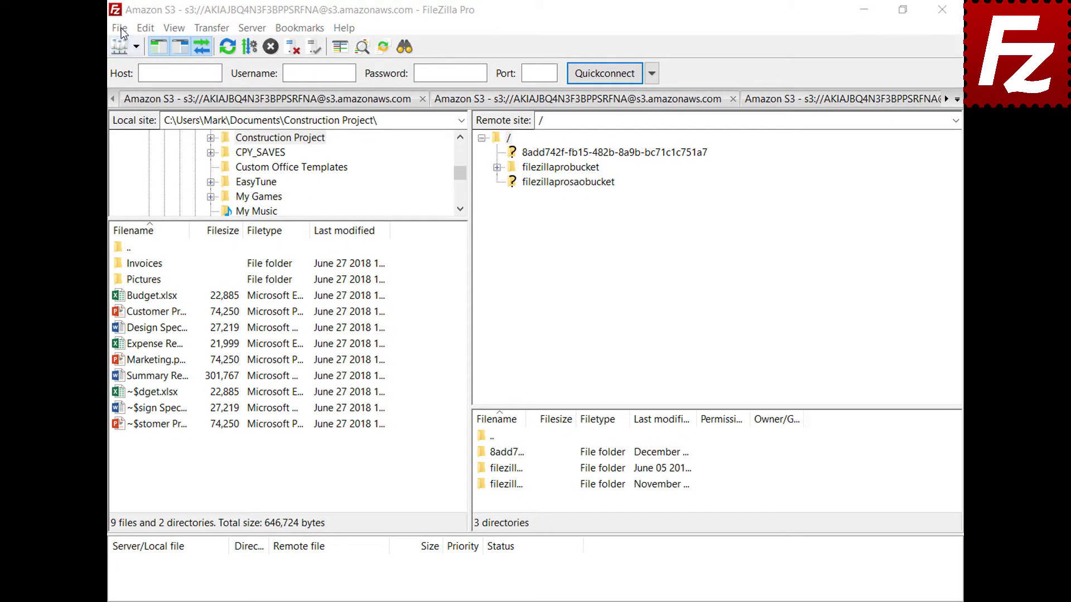
Create a new site 'OneDrive' using the Microsoft OneDrive protocol and connect to it.
click(120, 29)
click(161, 45)
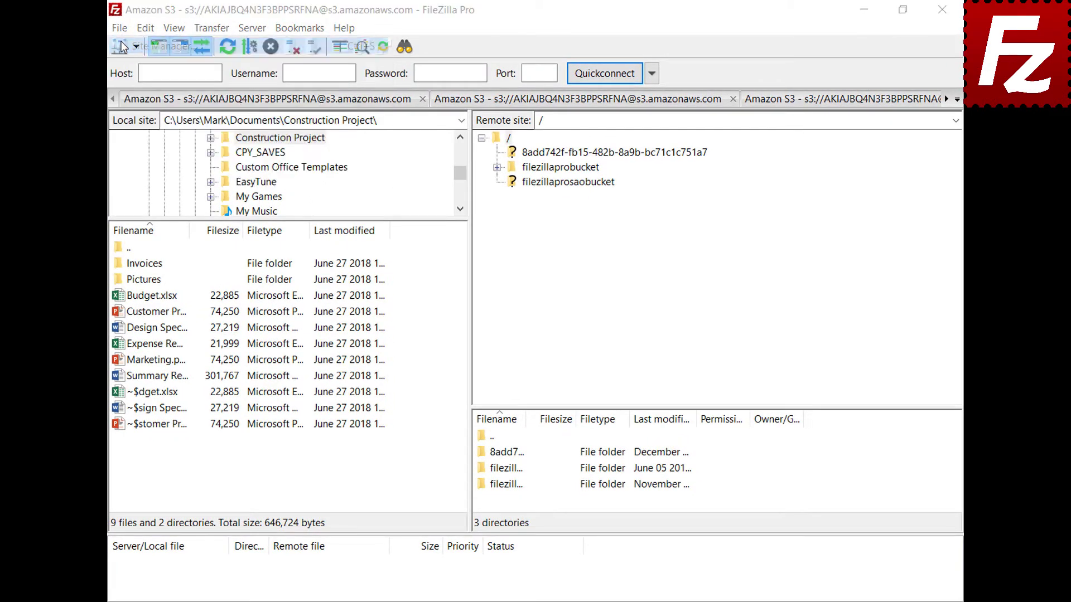
click(335, 413)
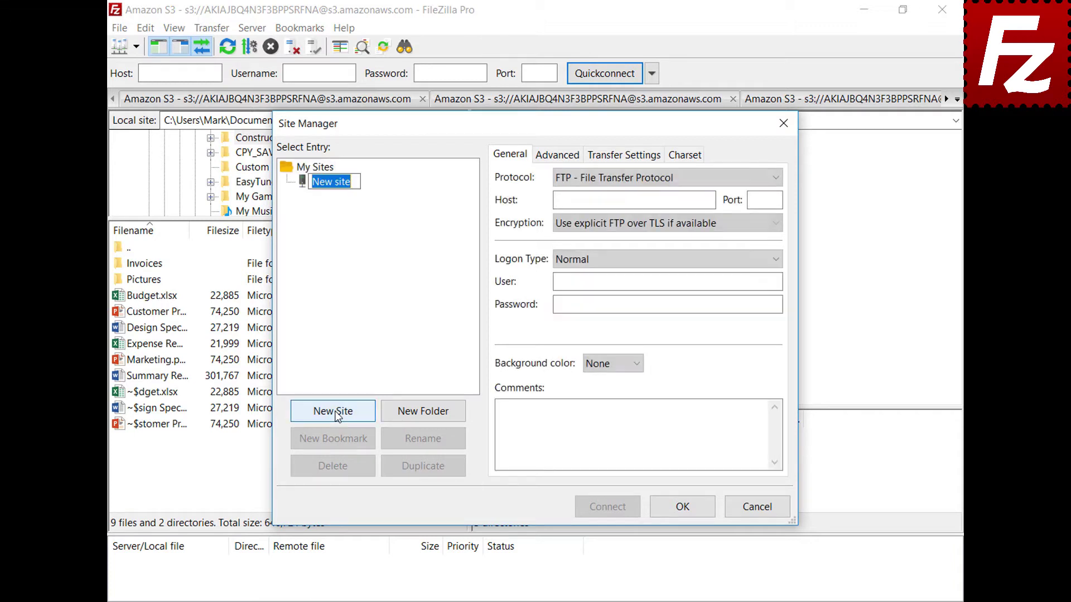
text(OneDrive)
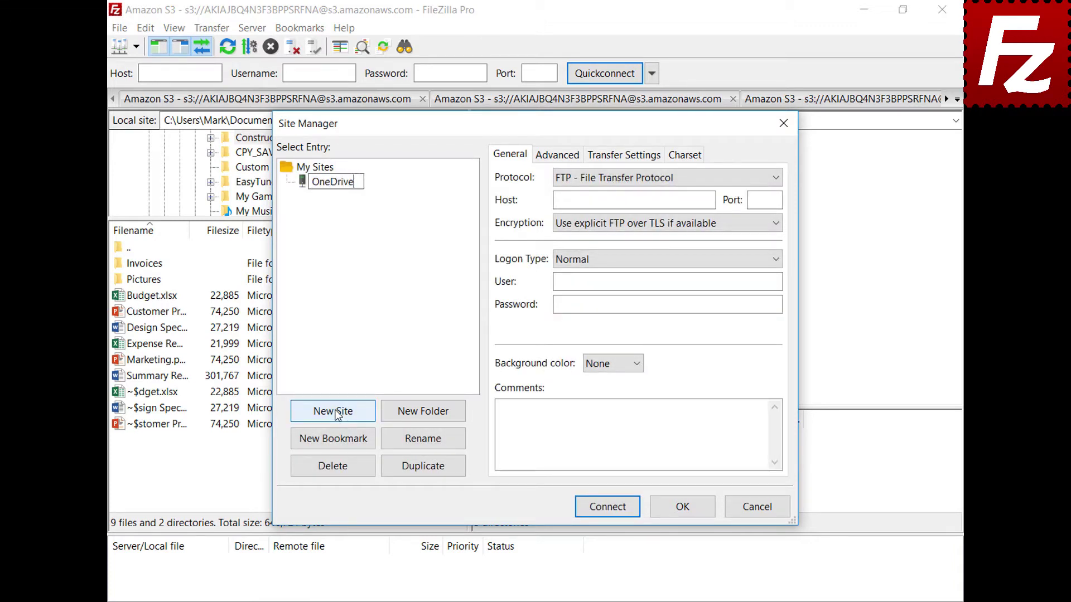
click(775, 180)
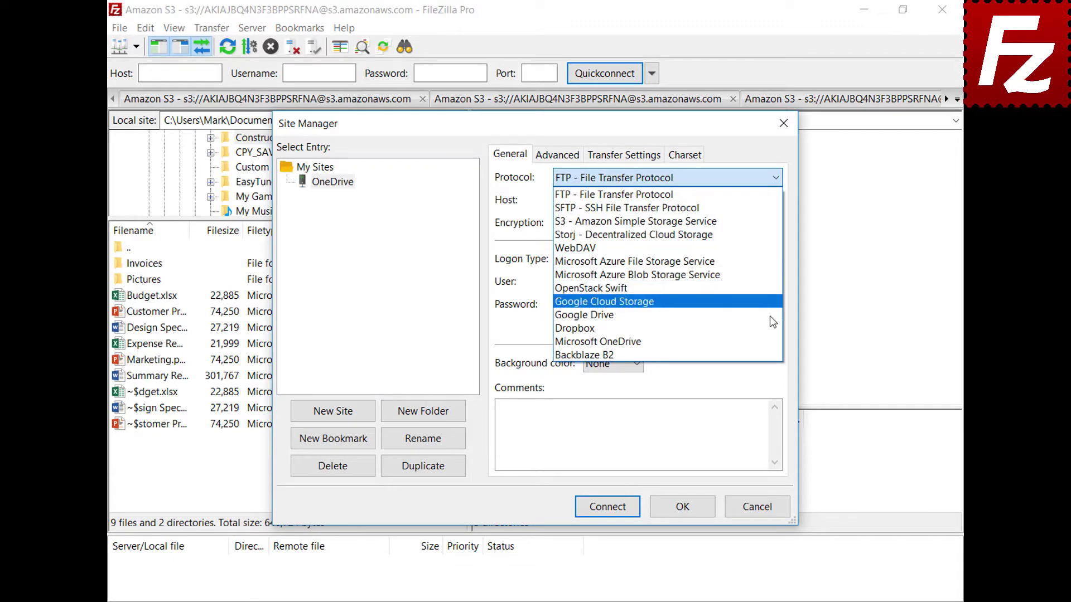
click(772, 342)
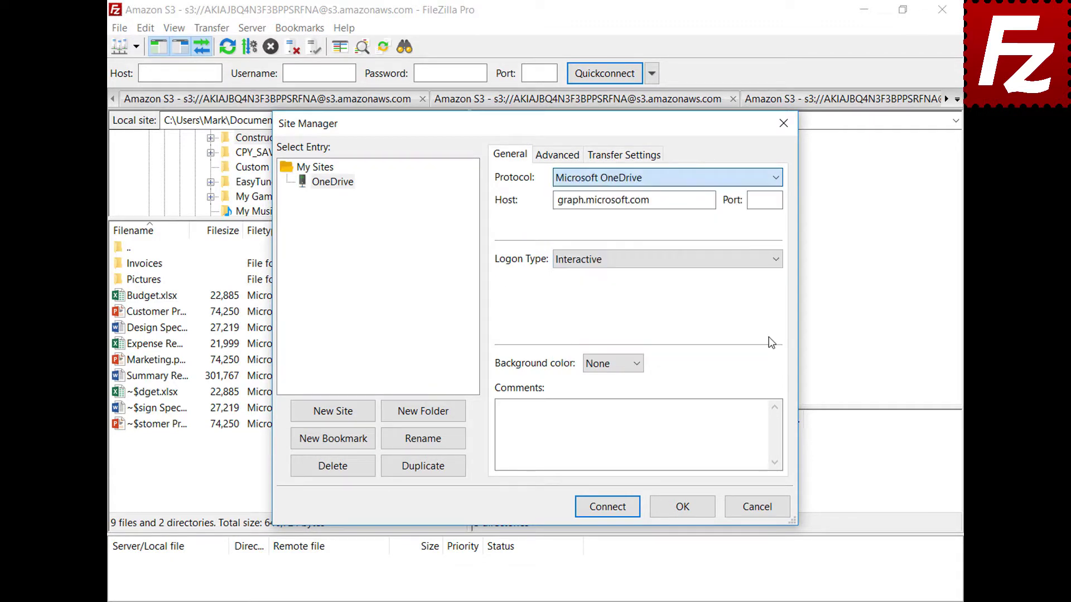
click(608, 507)
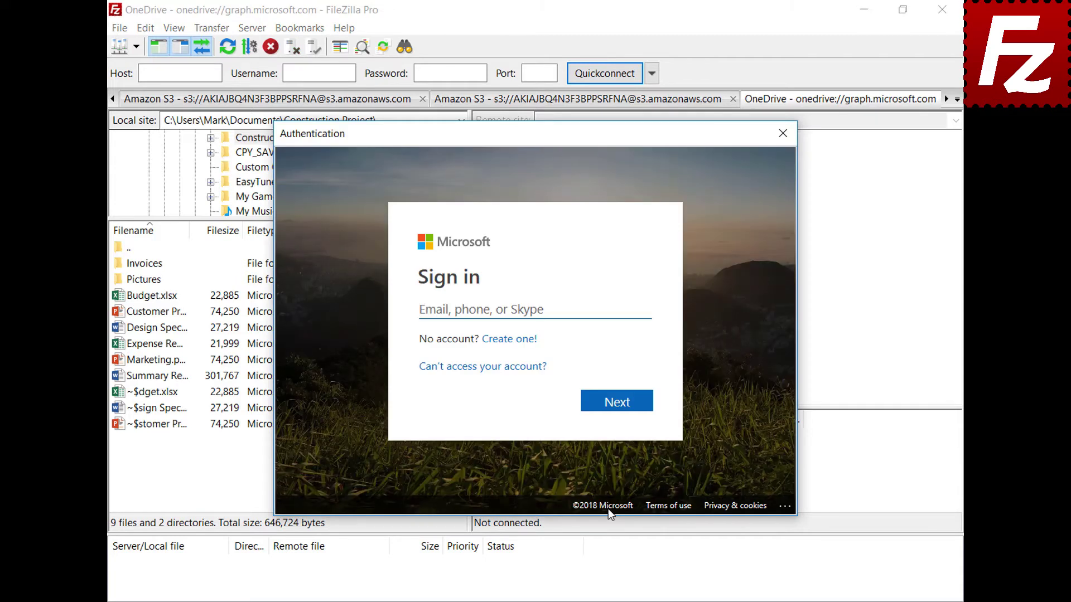
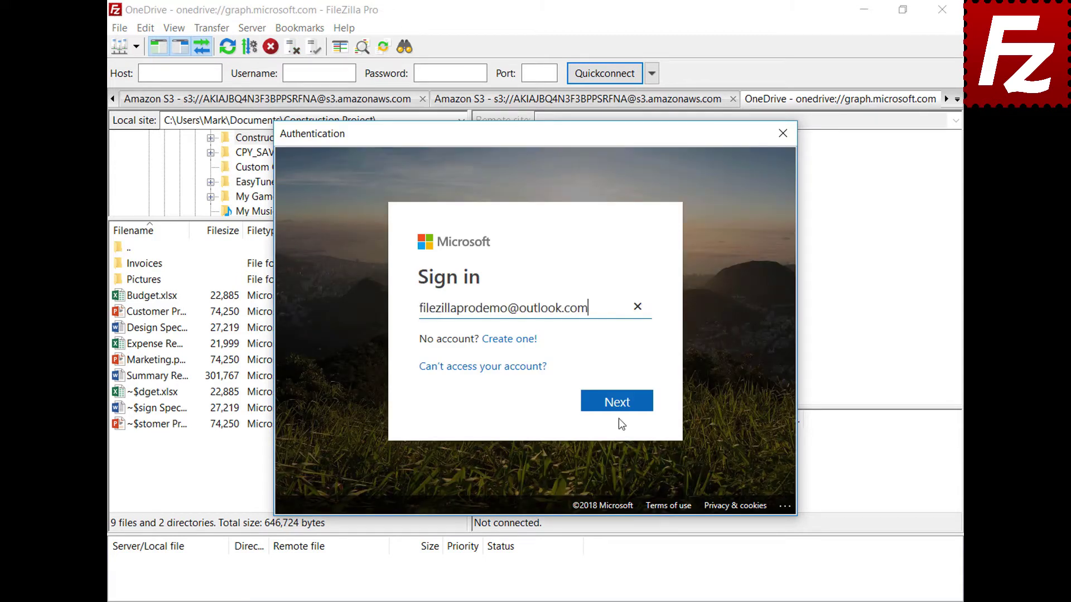
Sign in to Microsoft with the account e-mail and password.
click(620, 402)
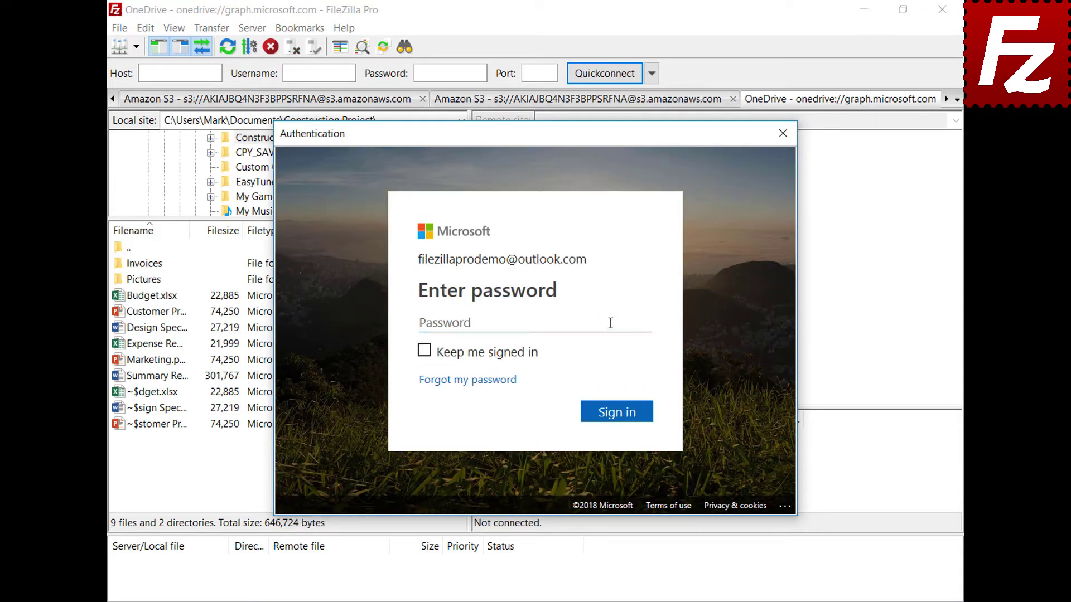
click(608, 321)
text(•••••••••)
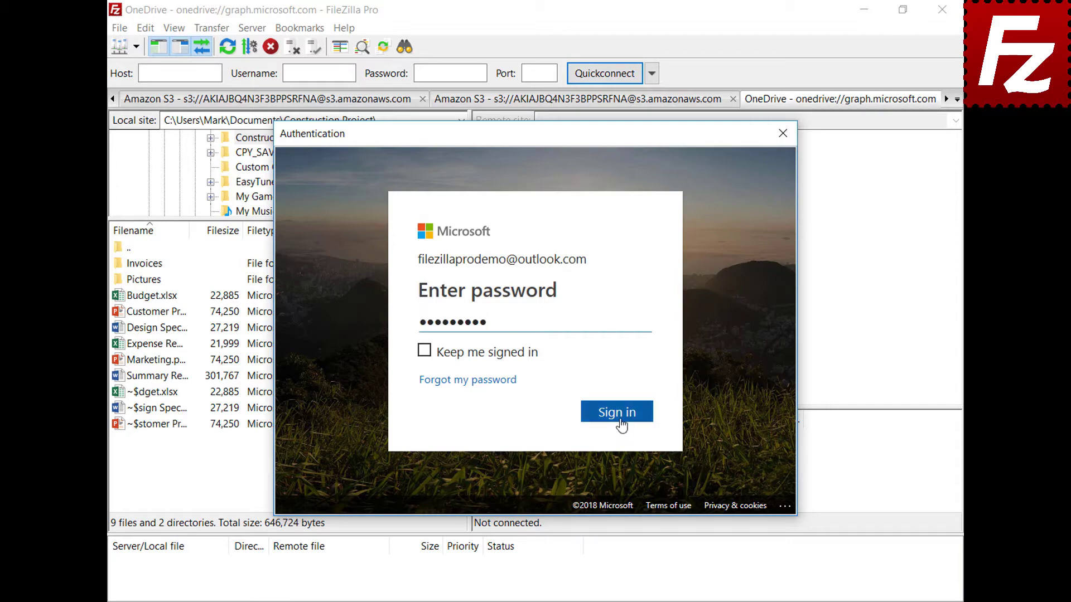
click(617, 415)
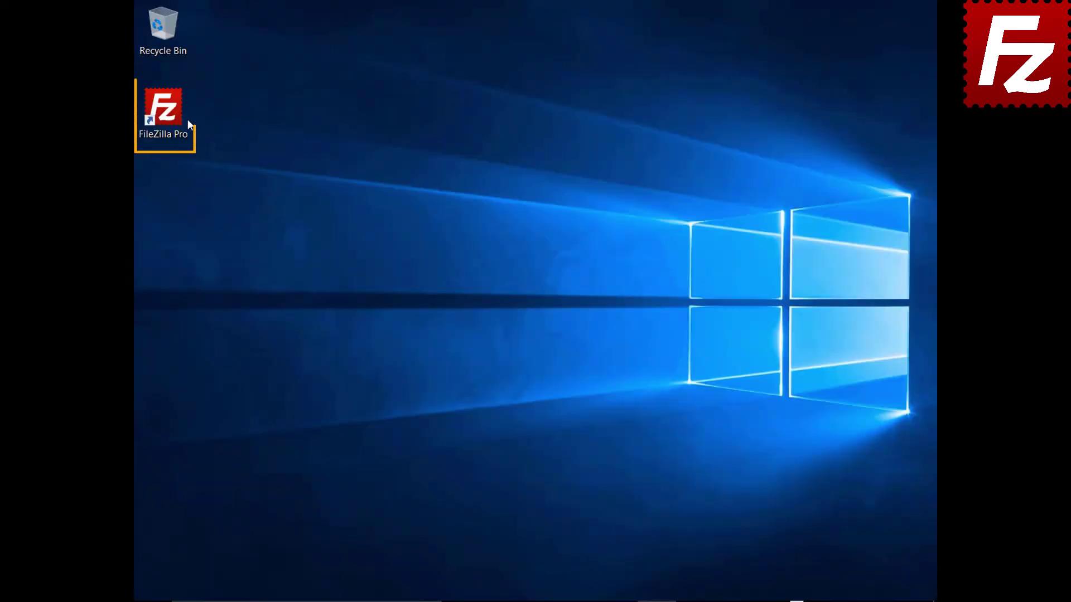
Relaunch FileZilla Pro, repeat the Microsoft sign-in with pasted credentials, then close and reopen it.
double_click(169, 116)
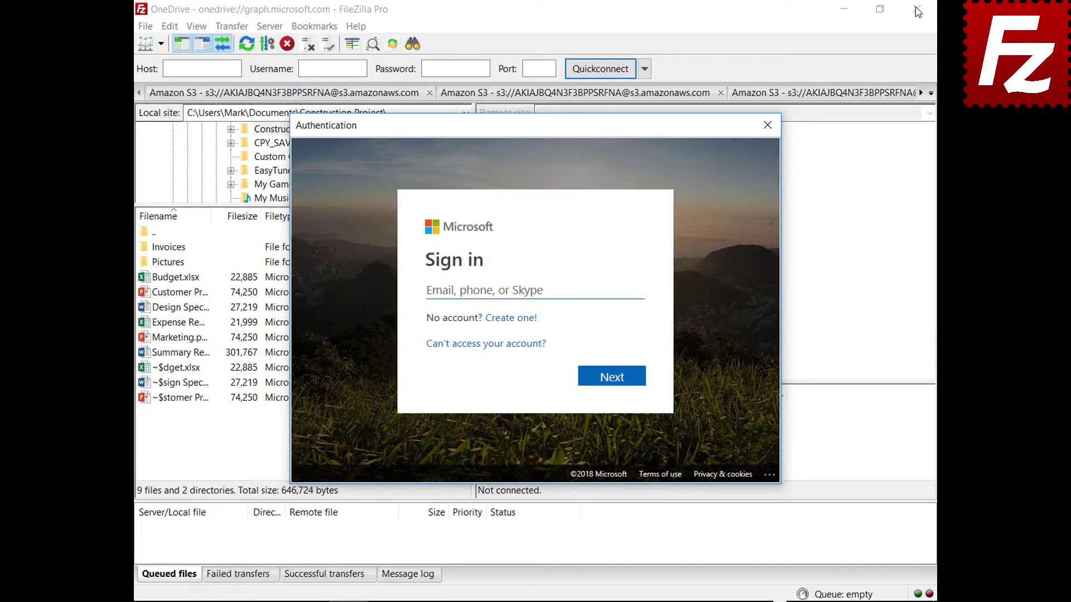
click(617, 289)
key(ctrl+v)
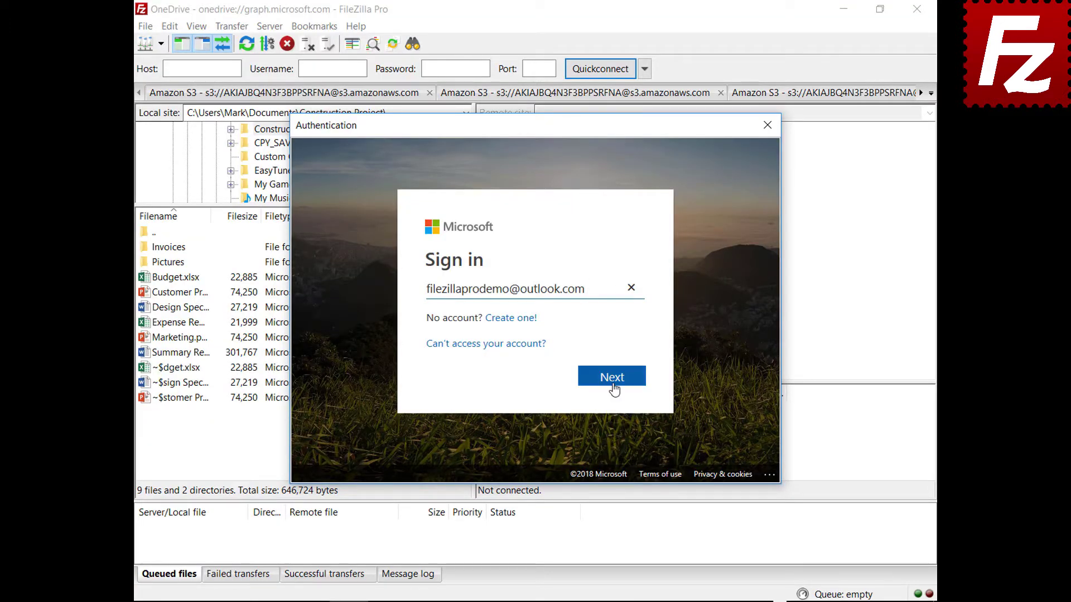
click(613, 384)
key(ctrl+v)
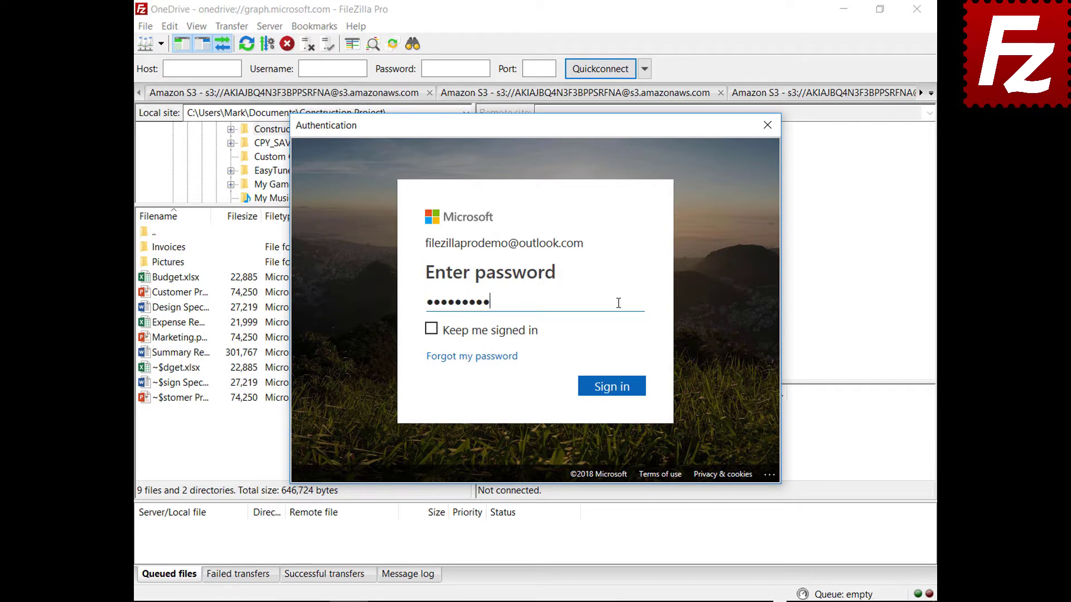
click(612, 389)
click(917, 9)
double_click(170, 115)
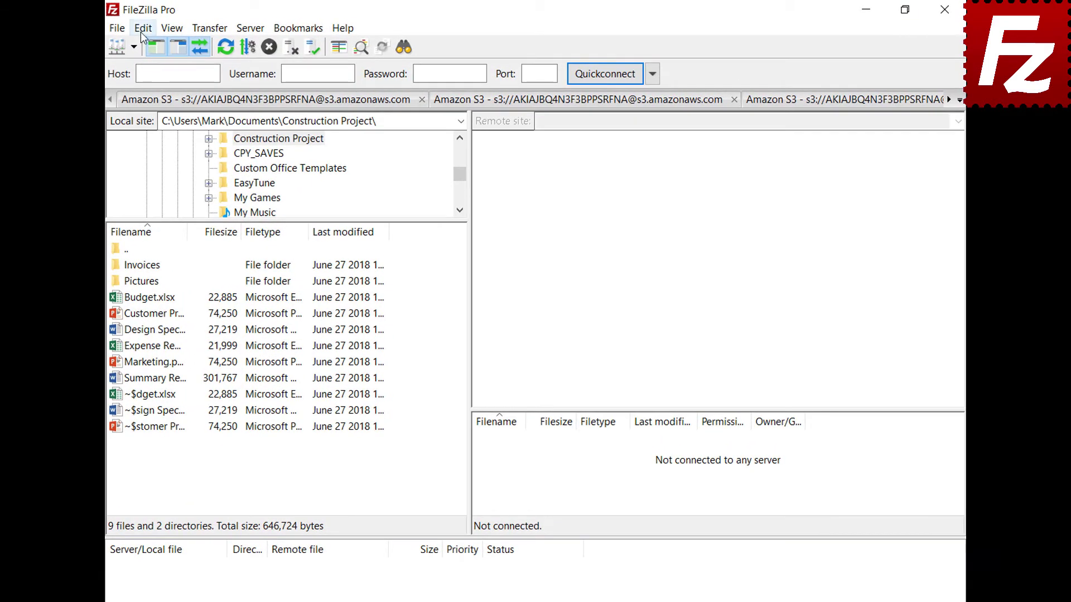
In Settings > Passwords, choose 'Save passwords protected by a master password' and enter it twice.
click(161, 30)
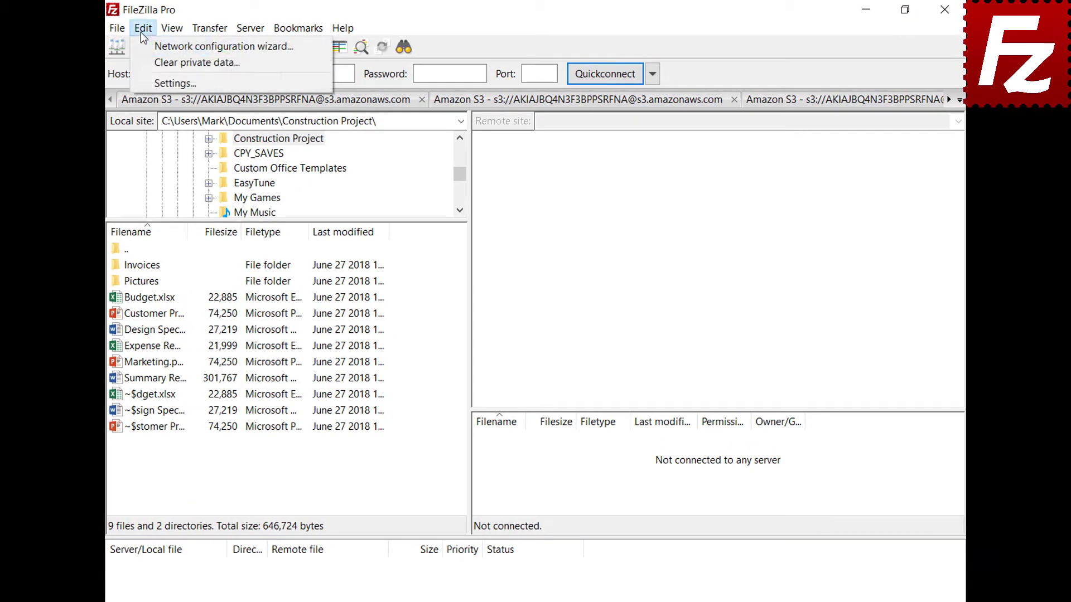
click(150, 83)
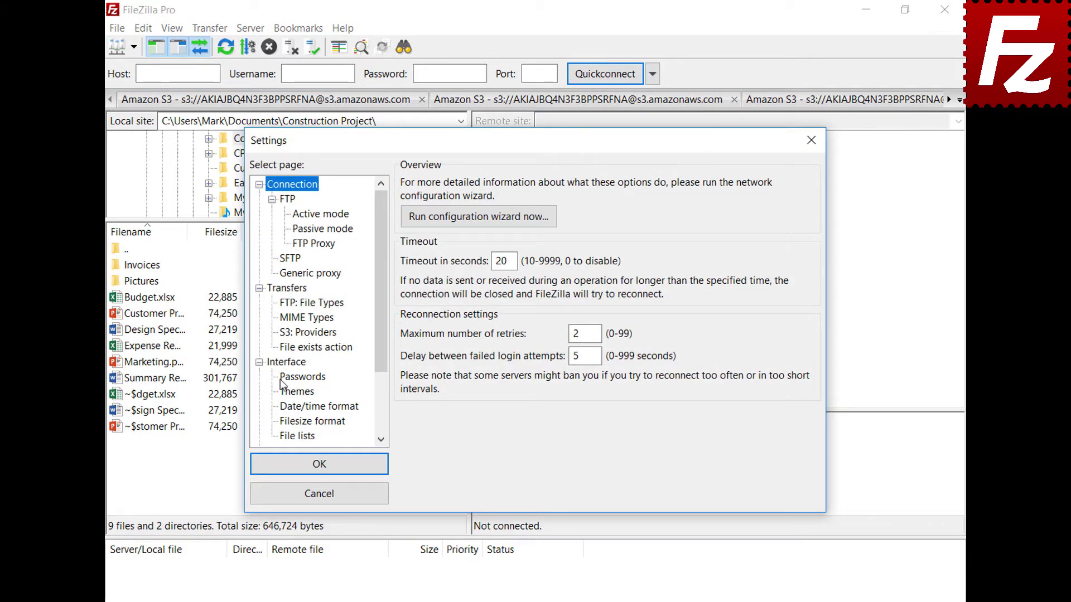
click(281, 380)
click(408, 225)
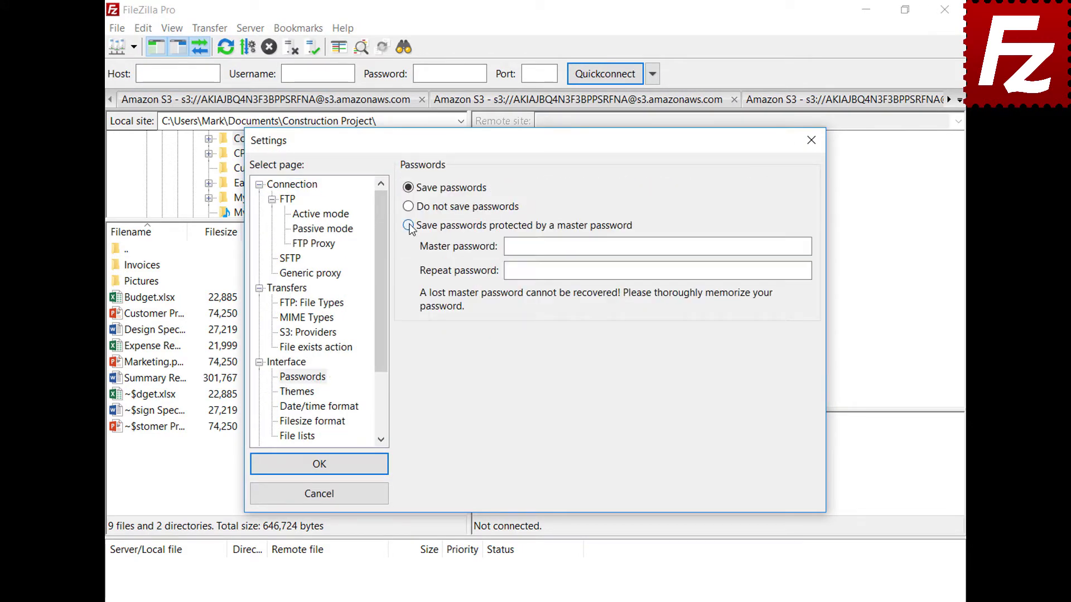
click(782, 246)
text(•••••••••••)
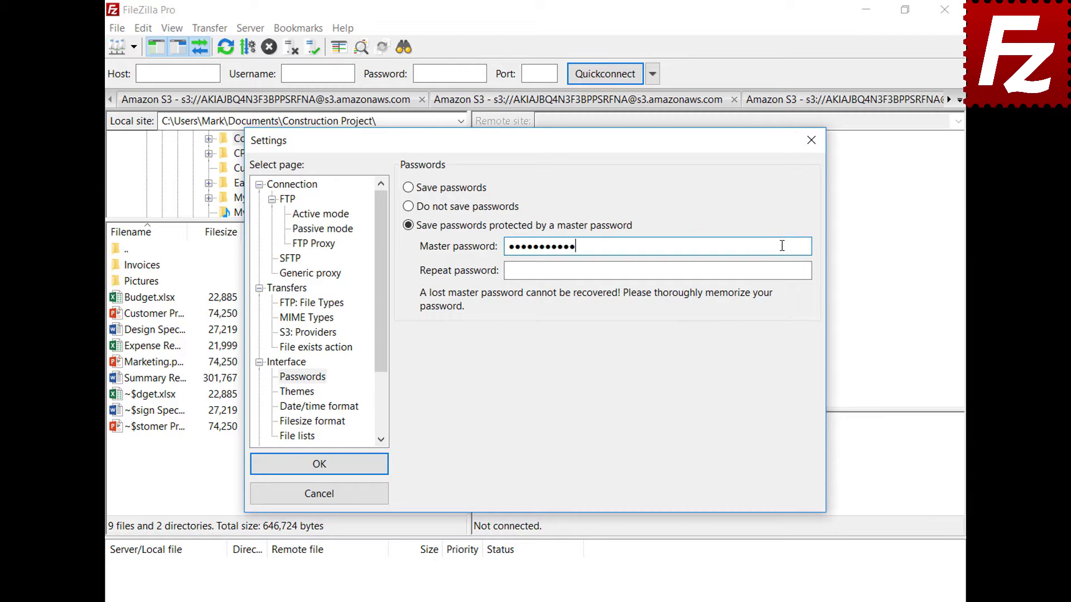
click(803, 272)
text(•••••••••••)
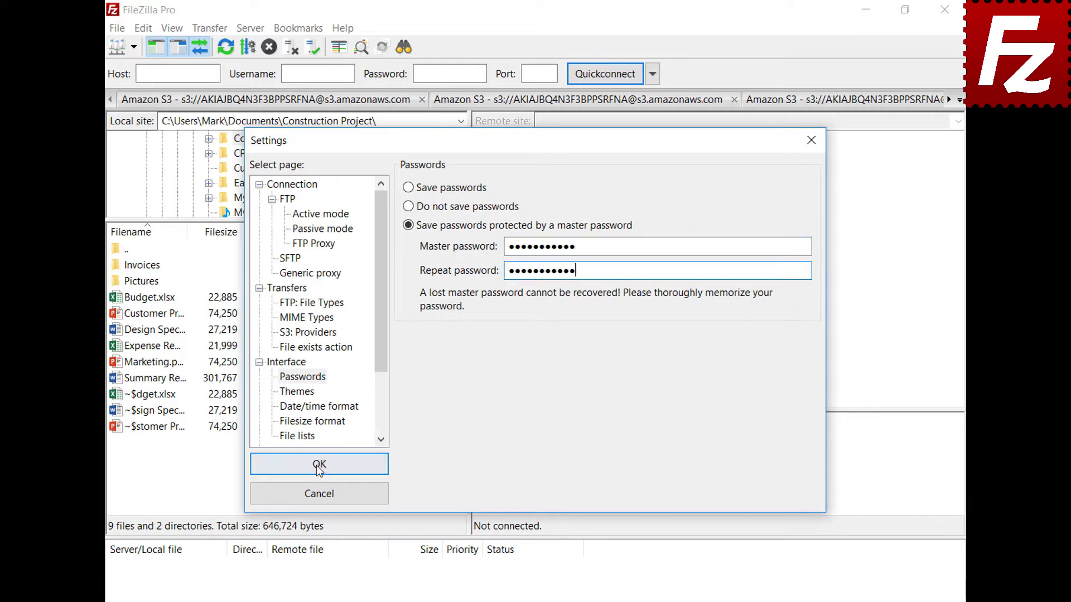
click(319, 467)
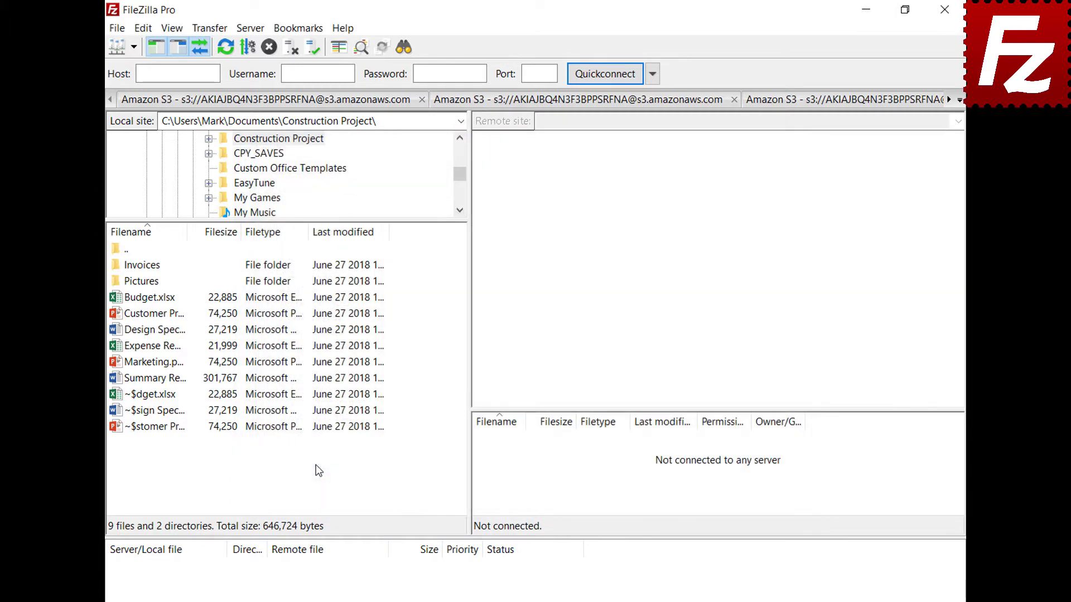
Connect to the saved OneDrive site and sign in with the Microsoft e-mail and password.
click(134, 49)
click(133, 70)
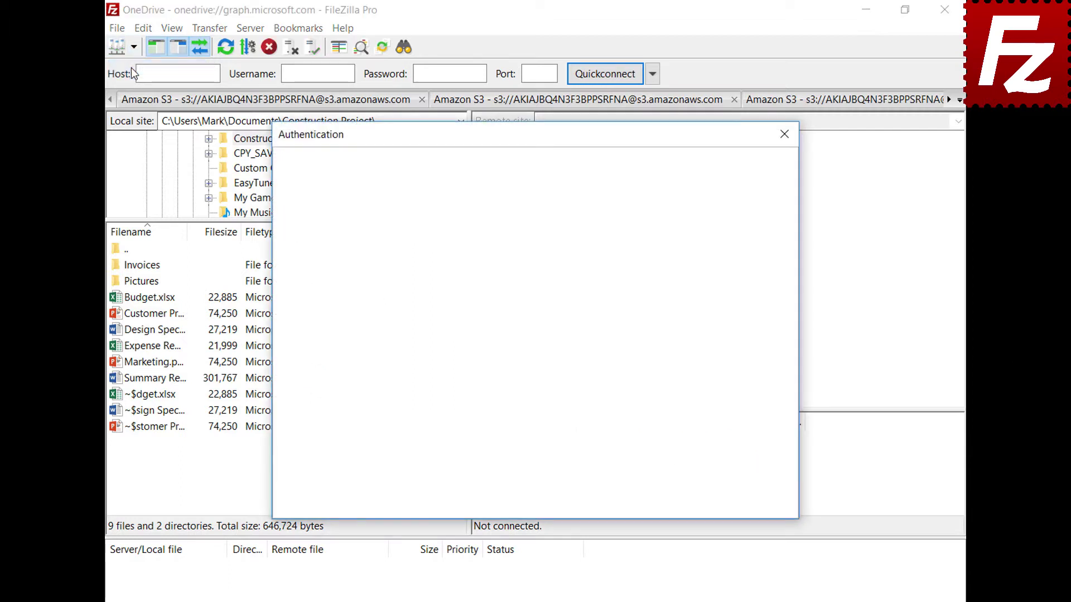
key(ctrl+v)
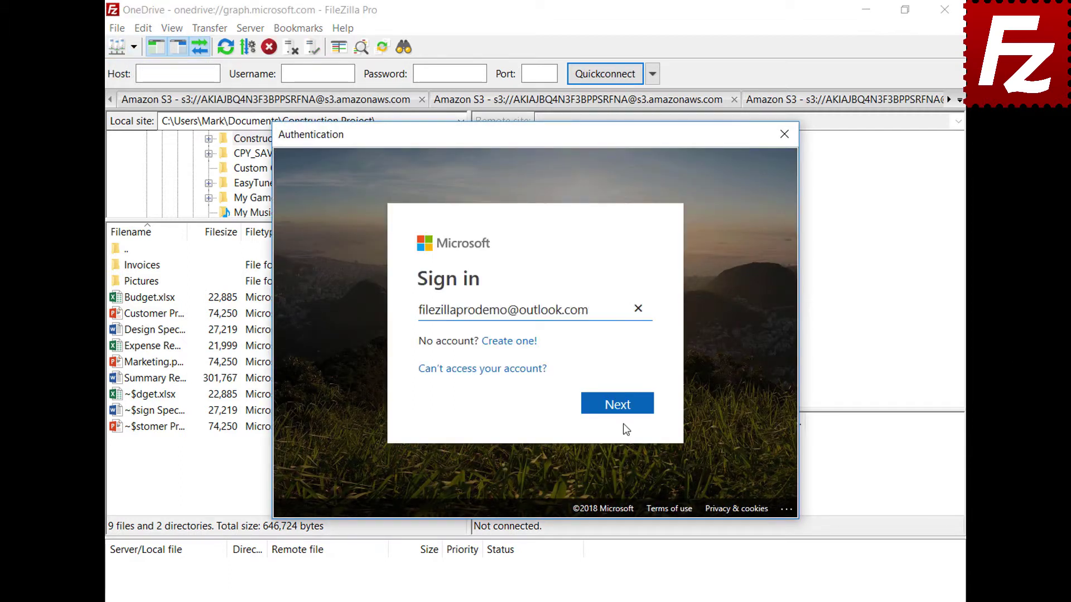
click(622, 408)
click(626, 327)
key(ctrl+v)
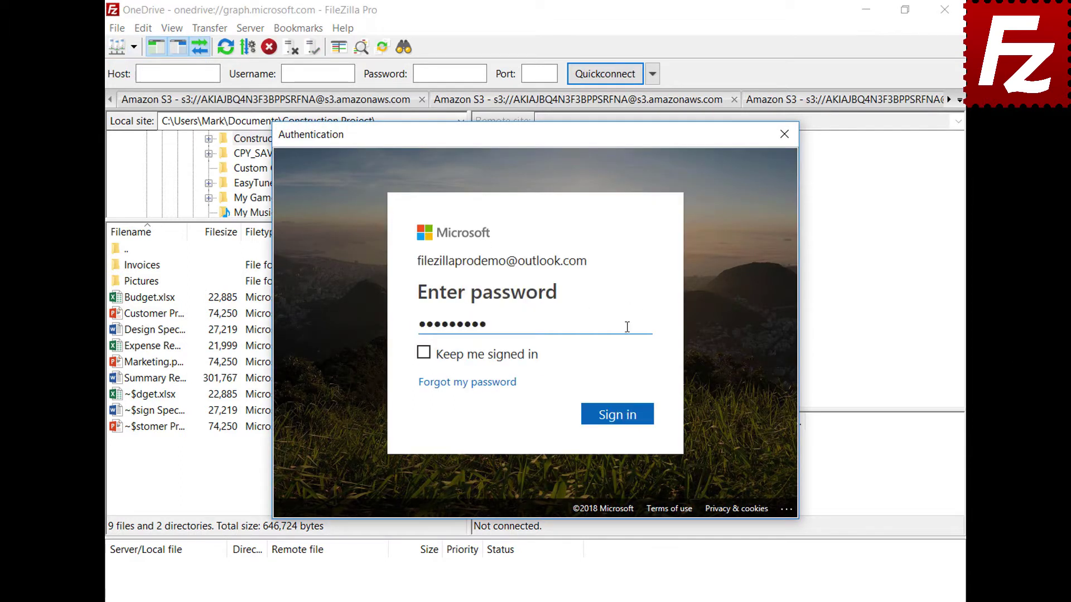
click(622, 419)
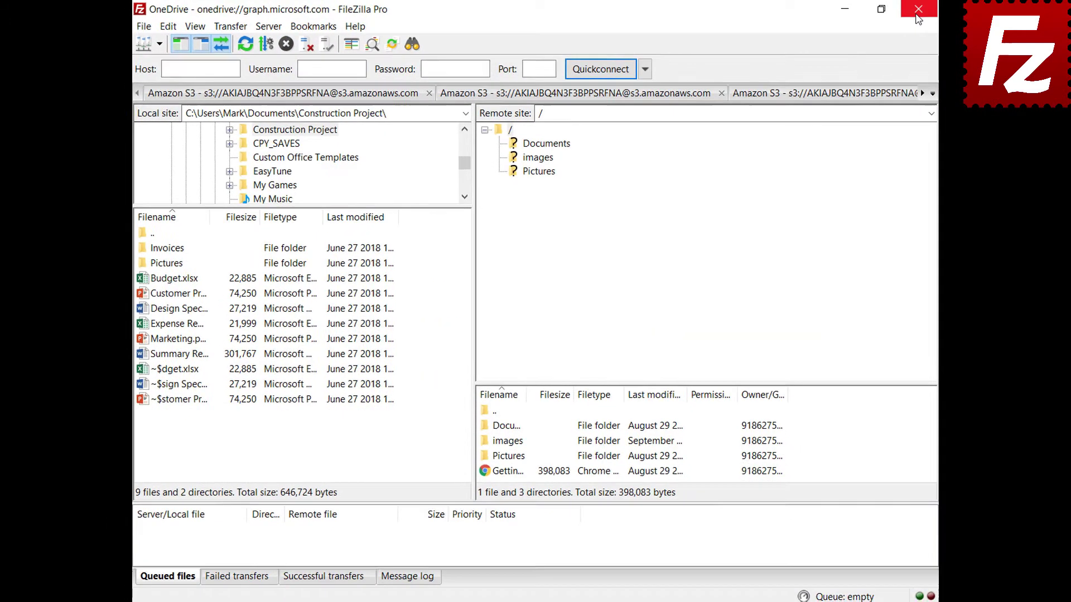
Restart FileZilla Pro and reconnect to OneDrive, unlocking it with the master password.
click(916, 16)
double_click(170, 115)
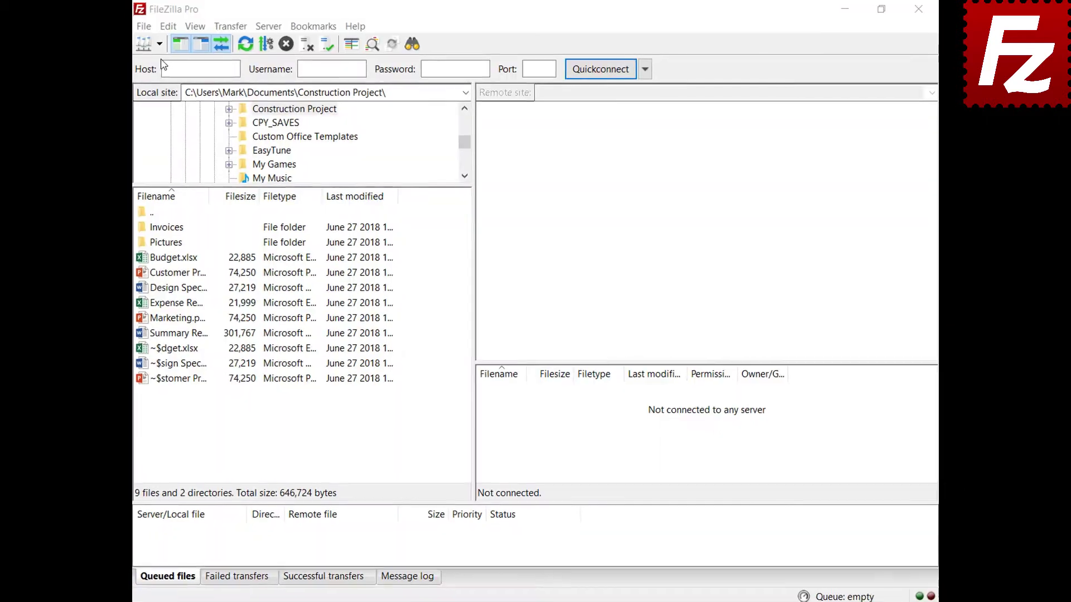
click(159, 44)
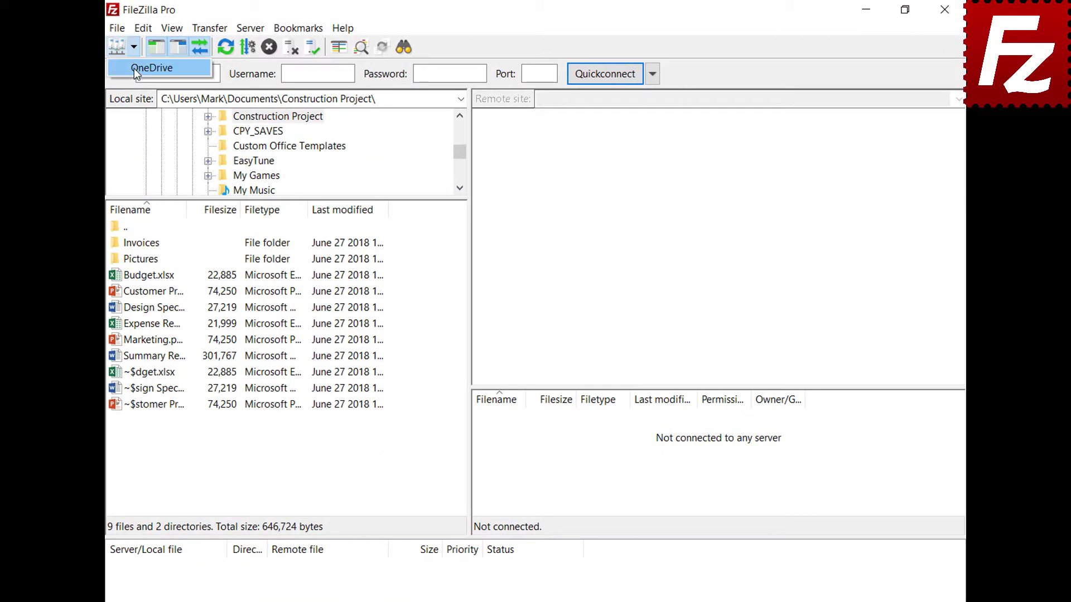
click(134, 68)
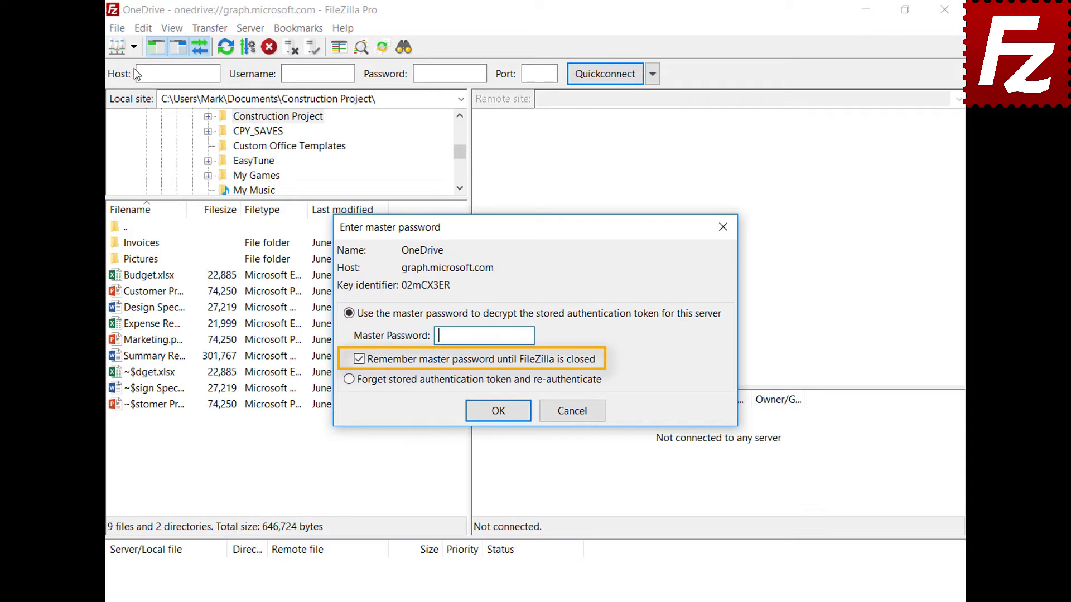
key(ctrl+v)
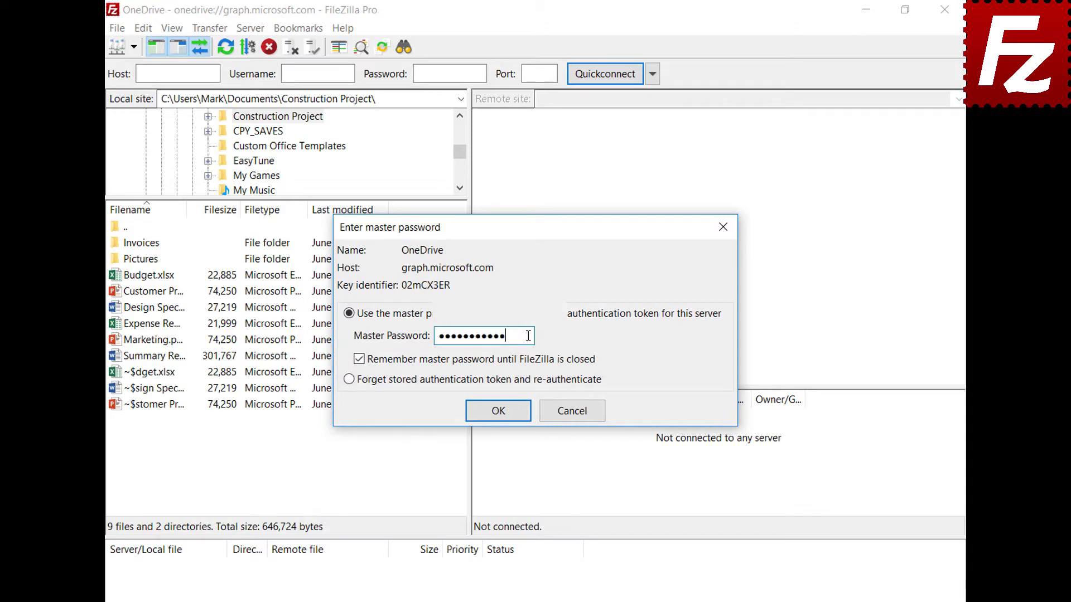
click(499, 413)
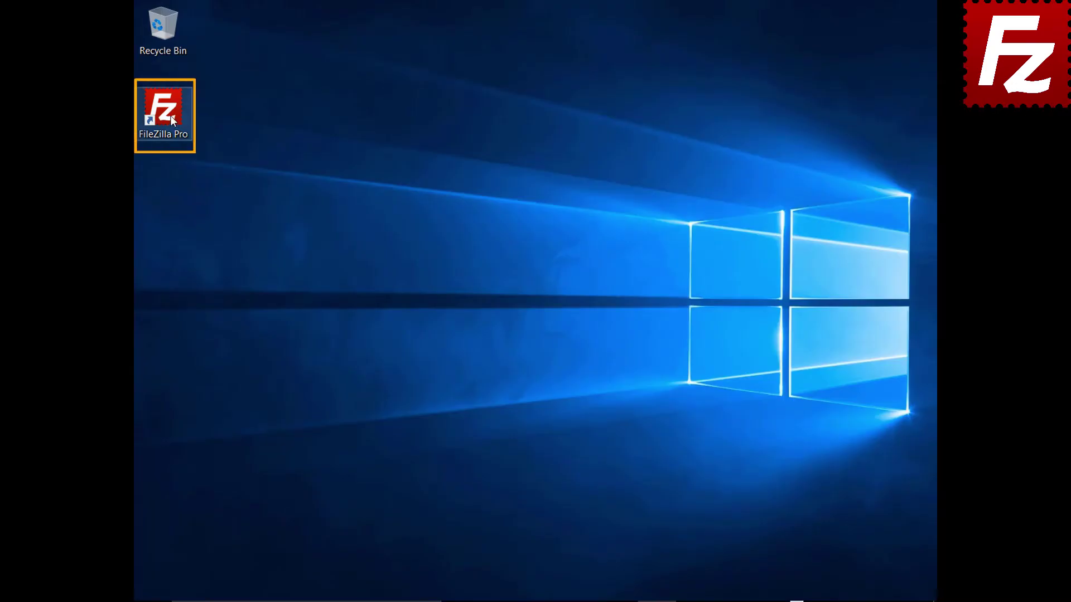
Launch FileZilla Pro again and open the Site Manager.
double_click(169, 115)
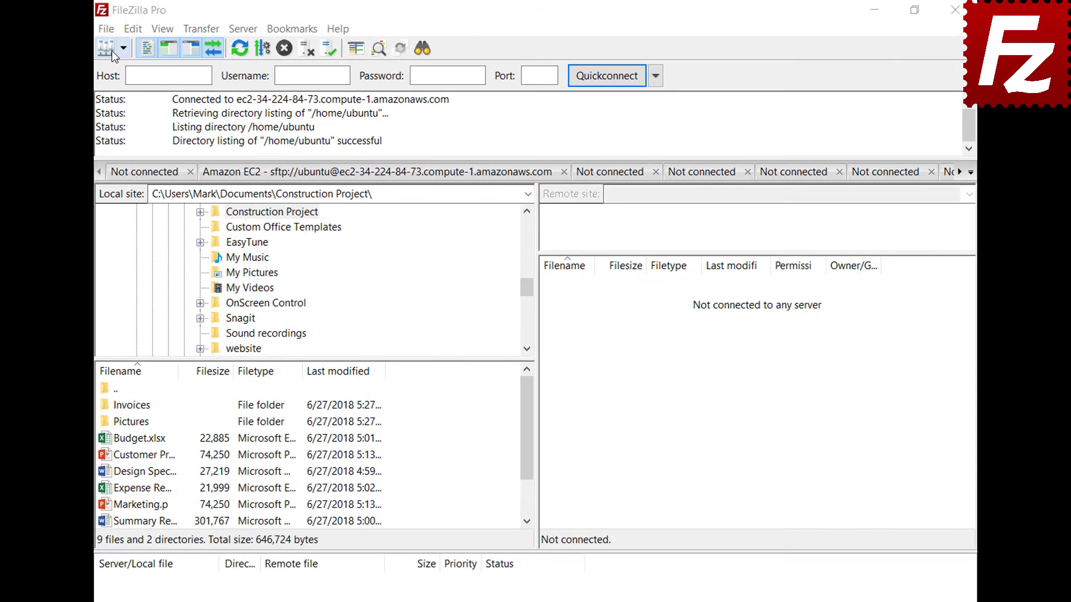
click(106, 28)
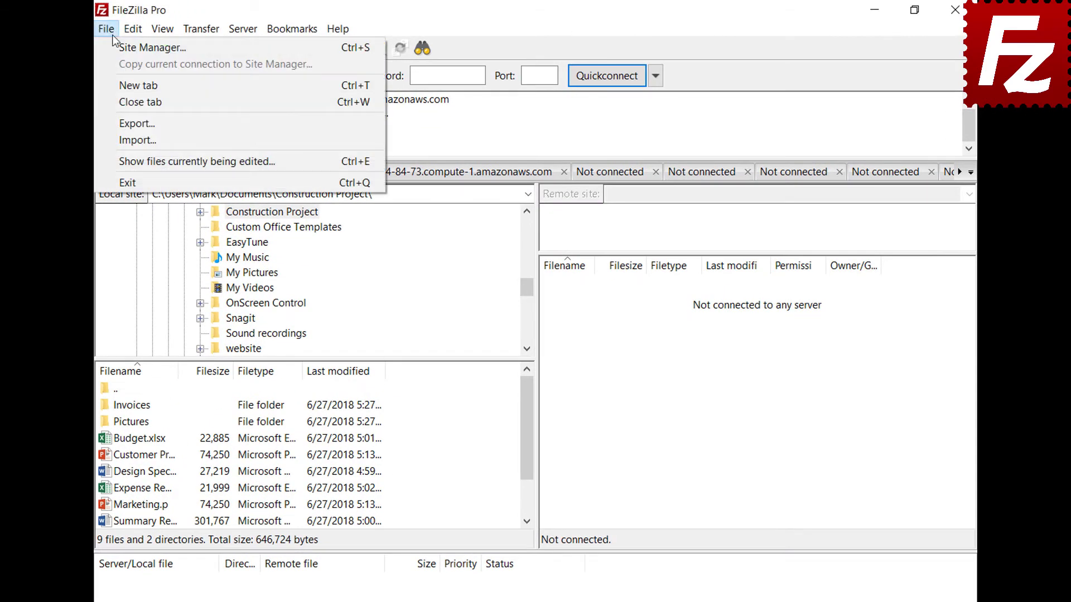
click(116, 43)
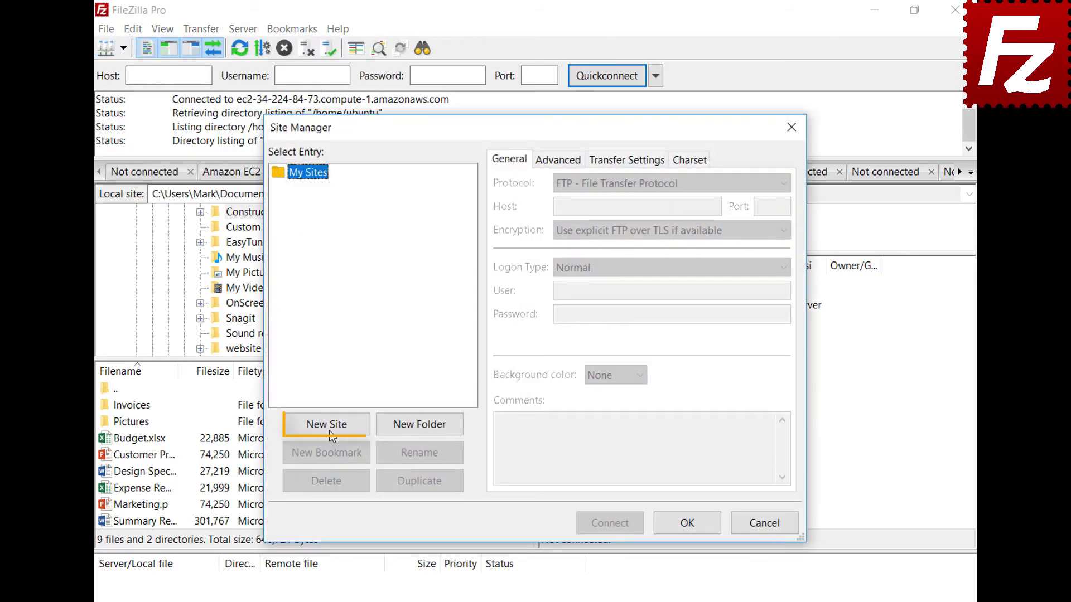
Create site 'B2' with Backblaze B2 protocol, paste the Account ID and Application Key, and connect.
click(329, 428)
text(B2)
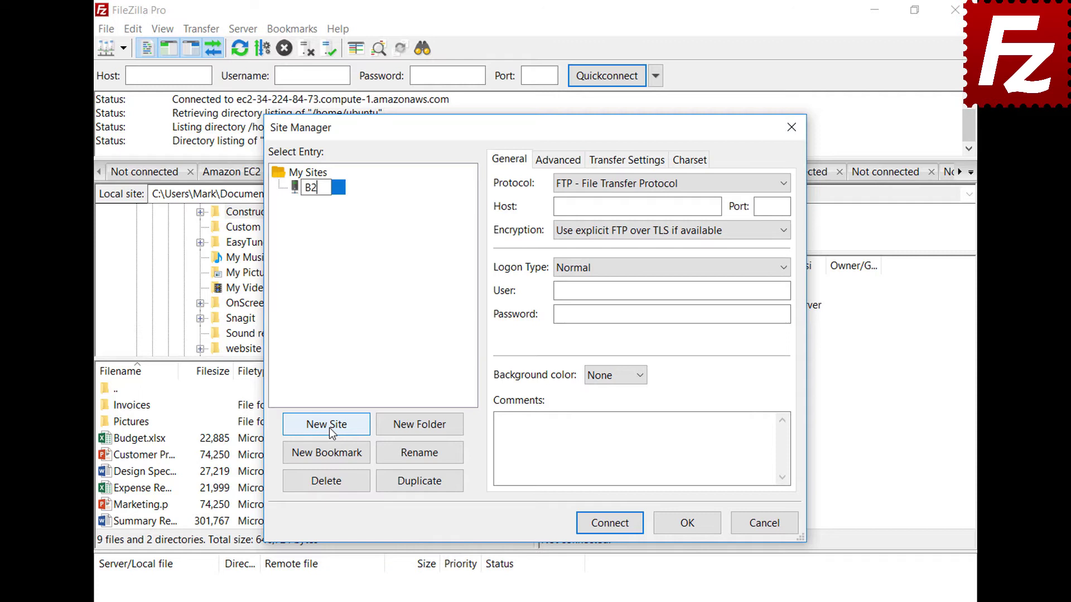
click(637, 182)
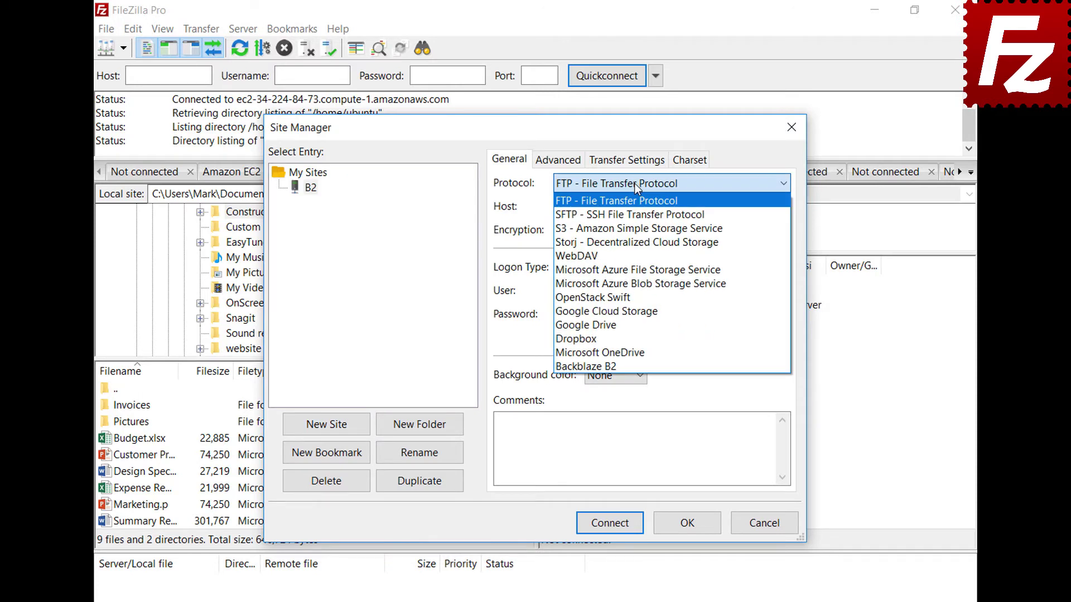
click(636, 367)
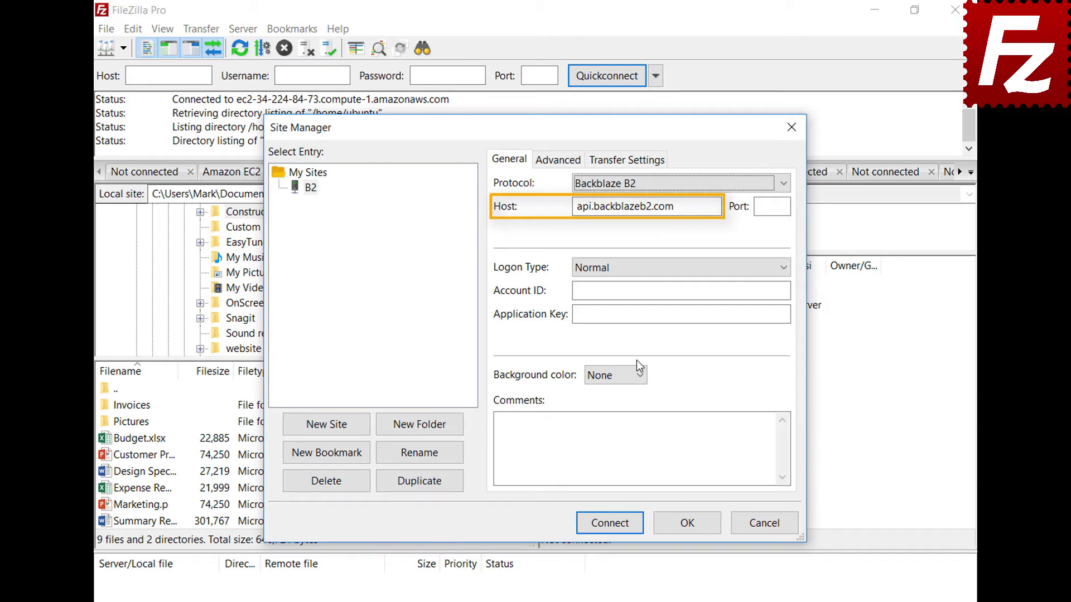
click(787, 290)
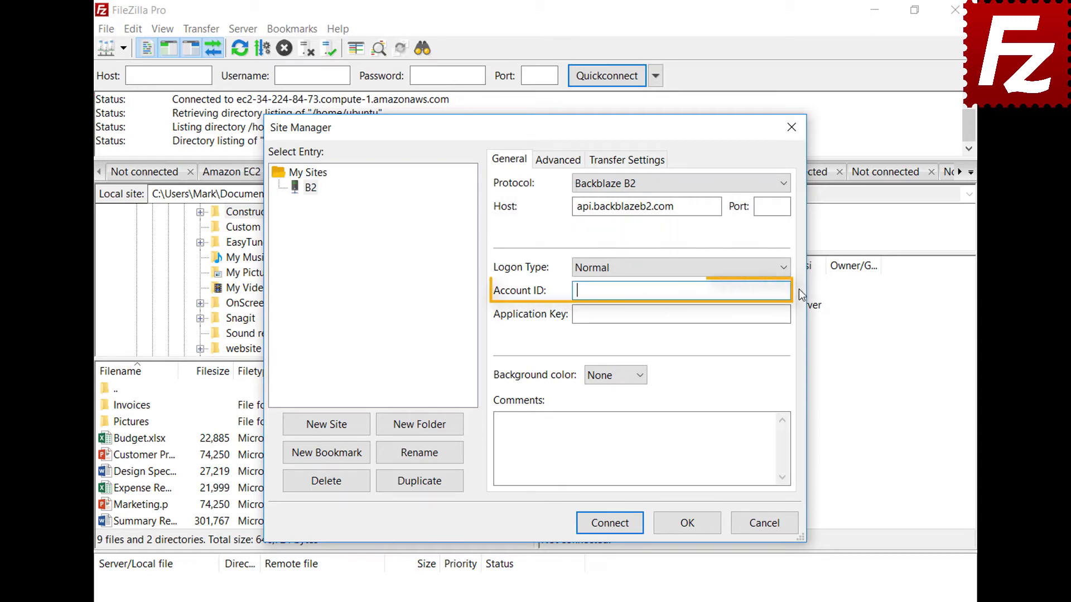
text(17939b0a698e)
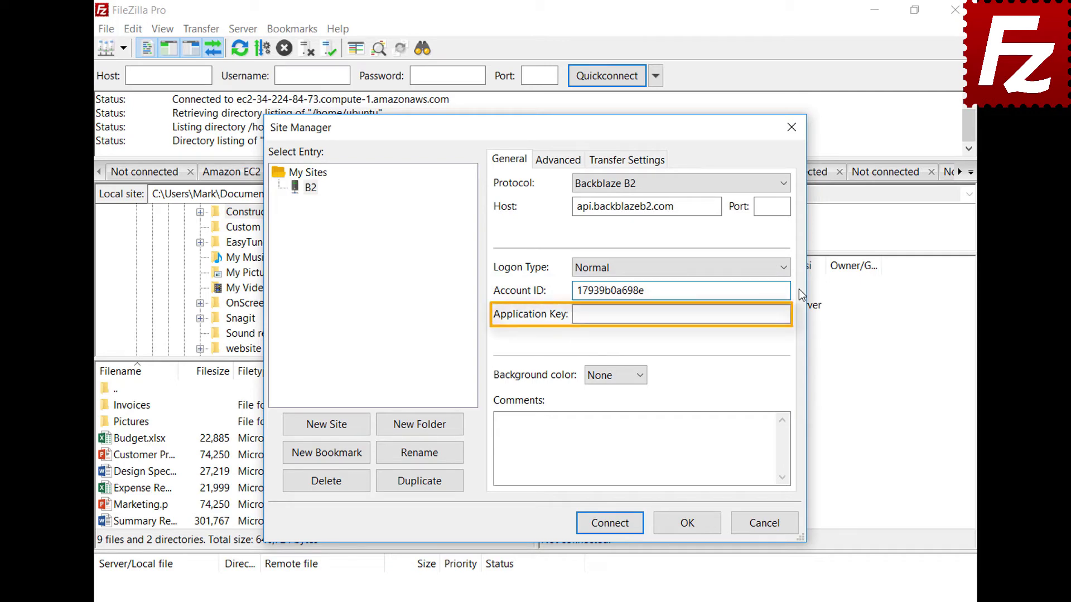
key(Tab)
key(ctrl+v)
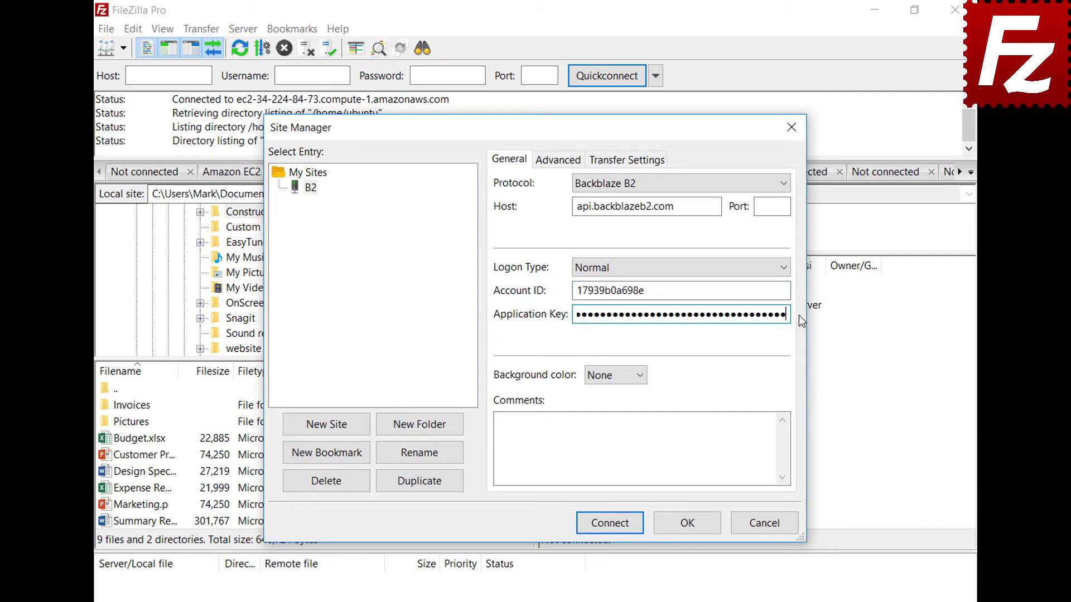
click(614, 530)
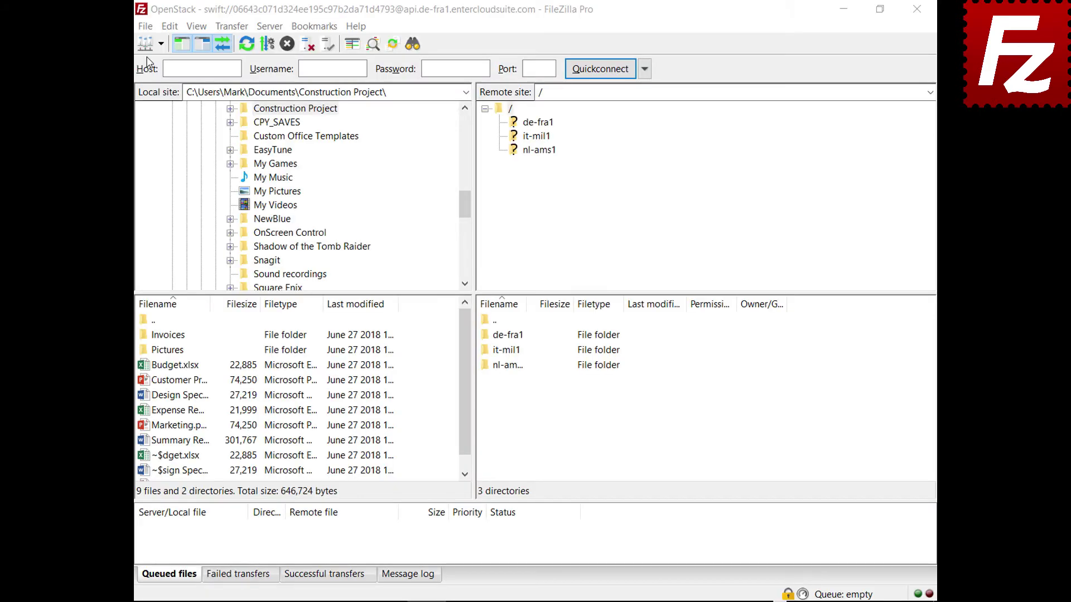
Add a new Site Manager entry named 'WebDav' using the WebDAV protocol.
click(145, 26)
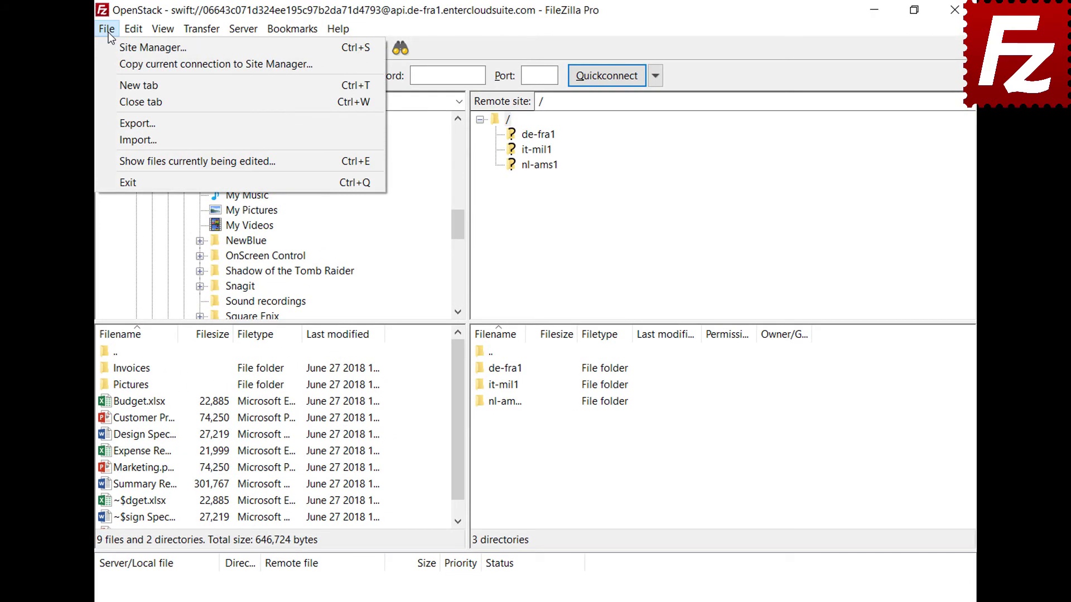
click(110, 47)
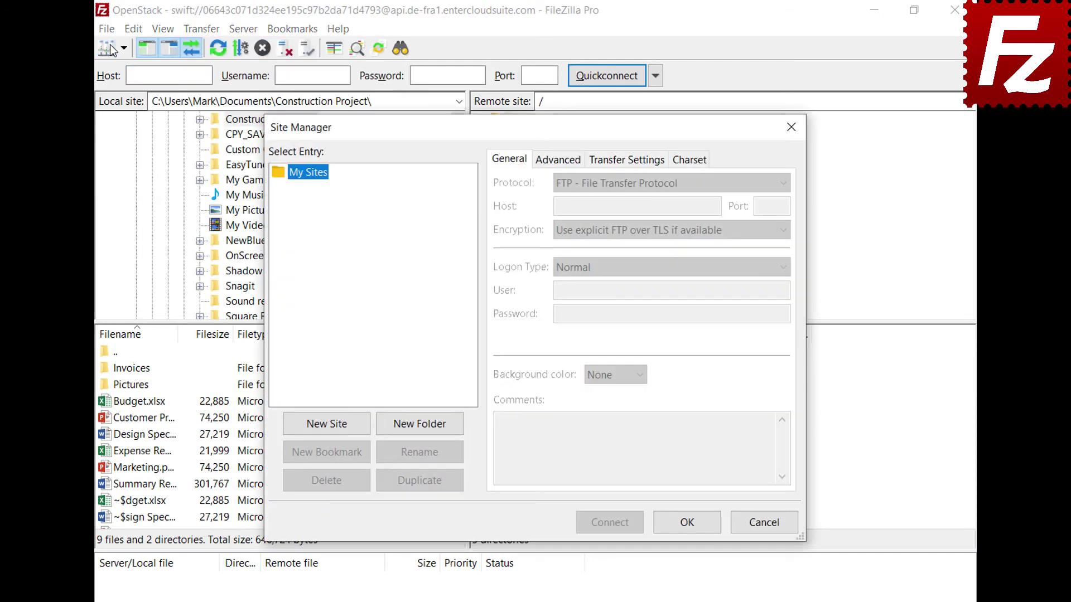
click(329, 431)
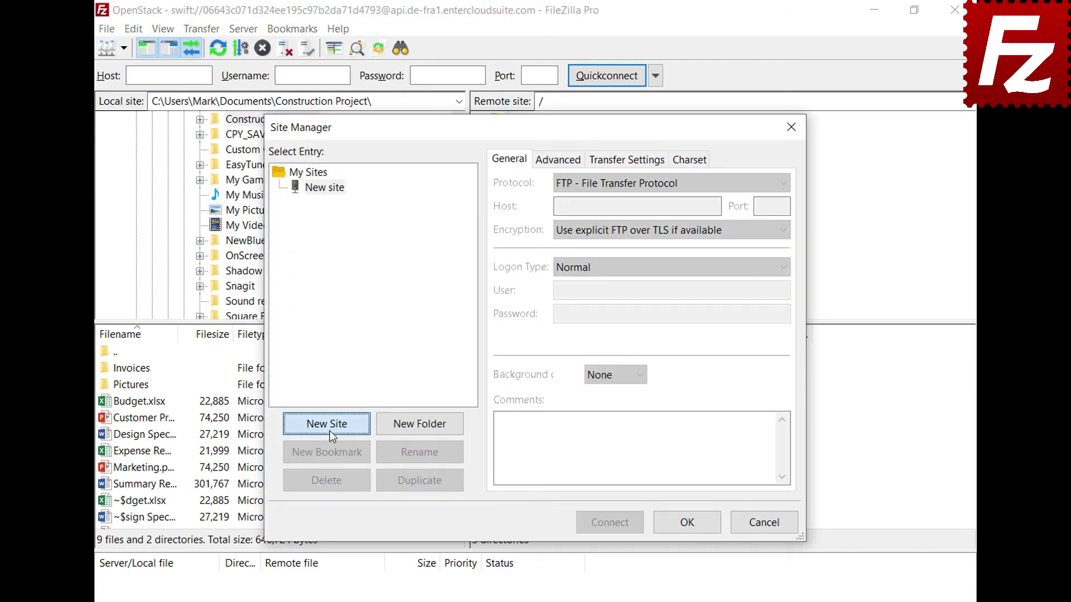
text(WebDav)
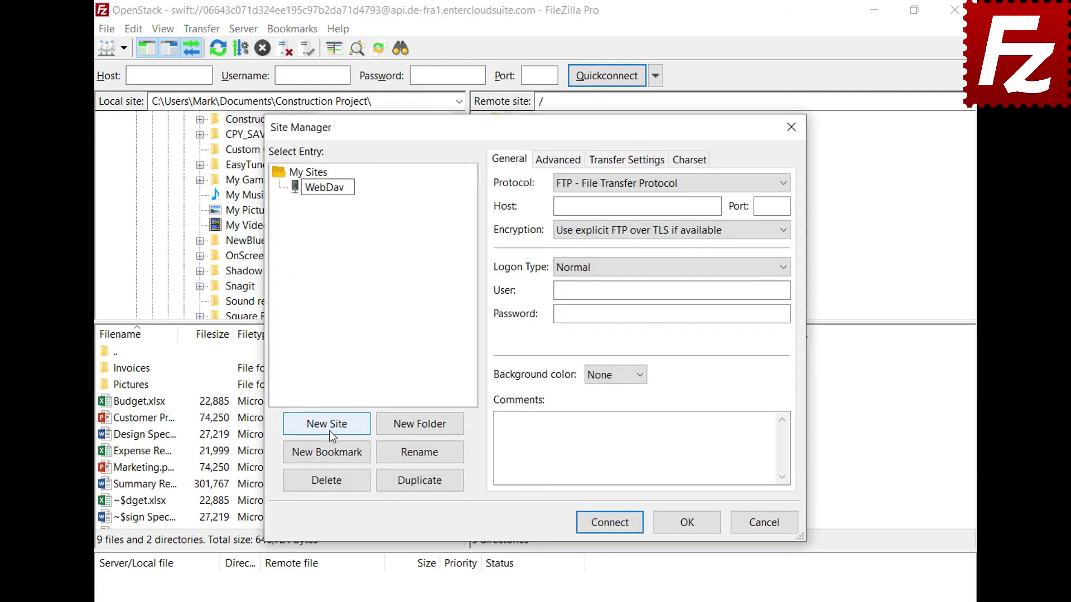
key(Return)
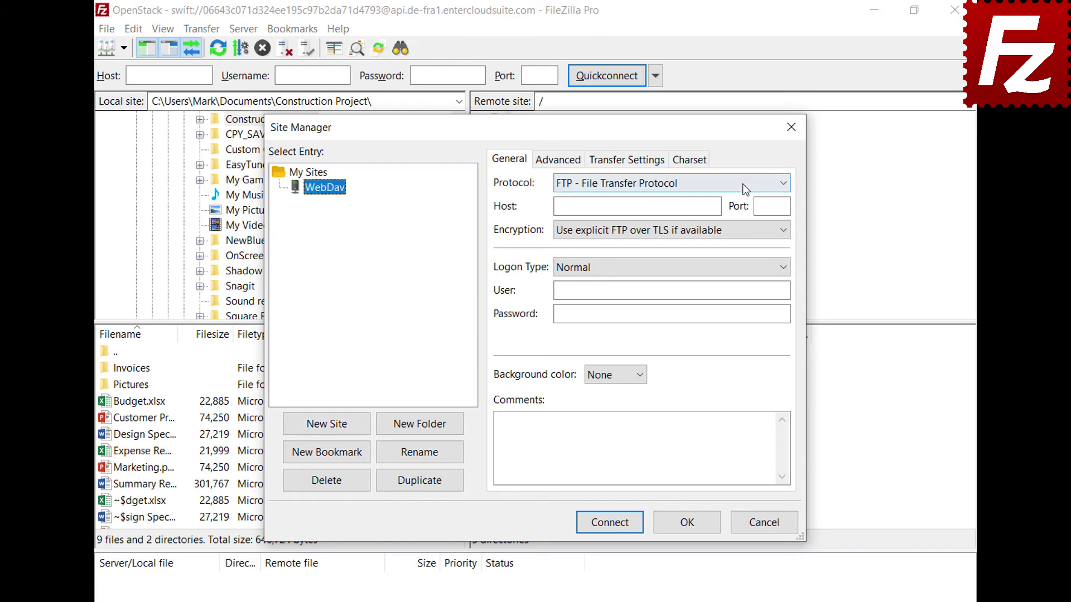
click(742, 183)
click(735, 254)
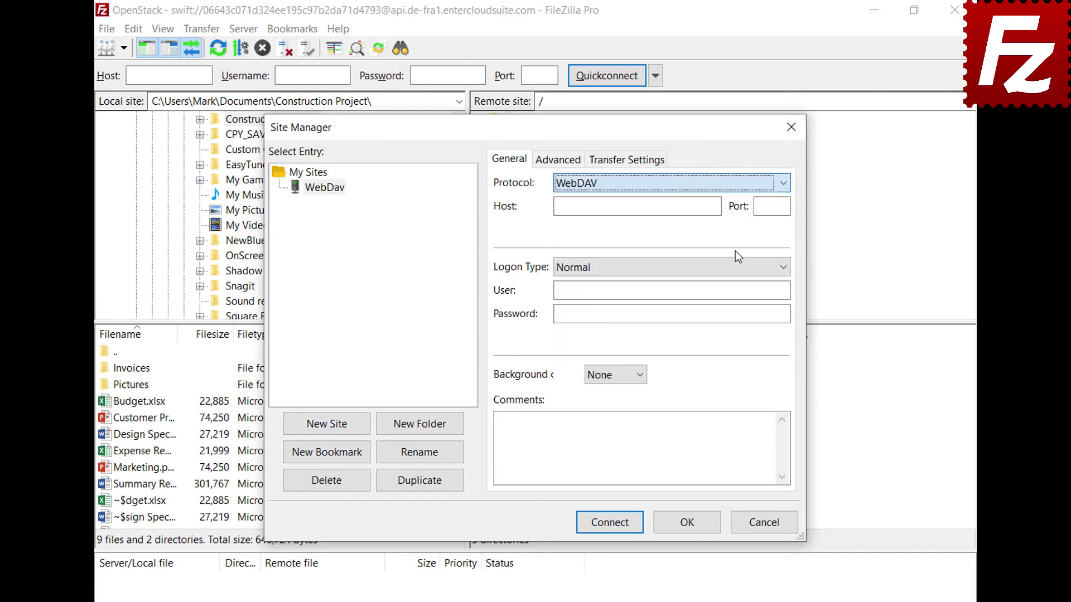
Enter host webdav.opendrive.com, the account e-mail and password, then connect.
click(716, 206)
text(webdav.opendrive.com)
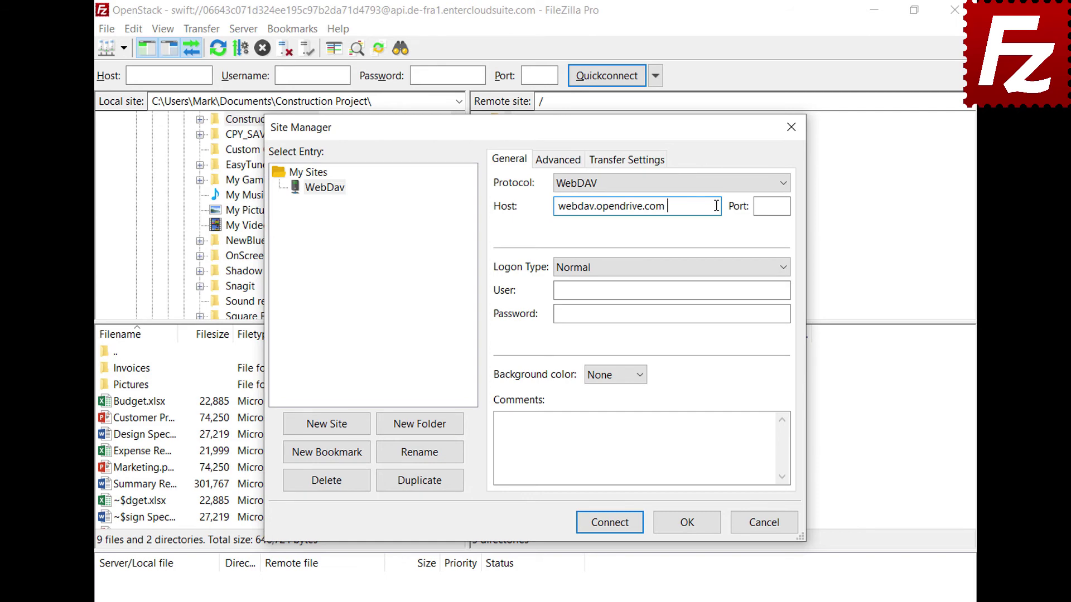
click(777, 290)
key(ctrl+v)
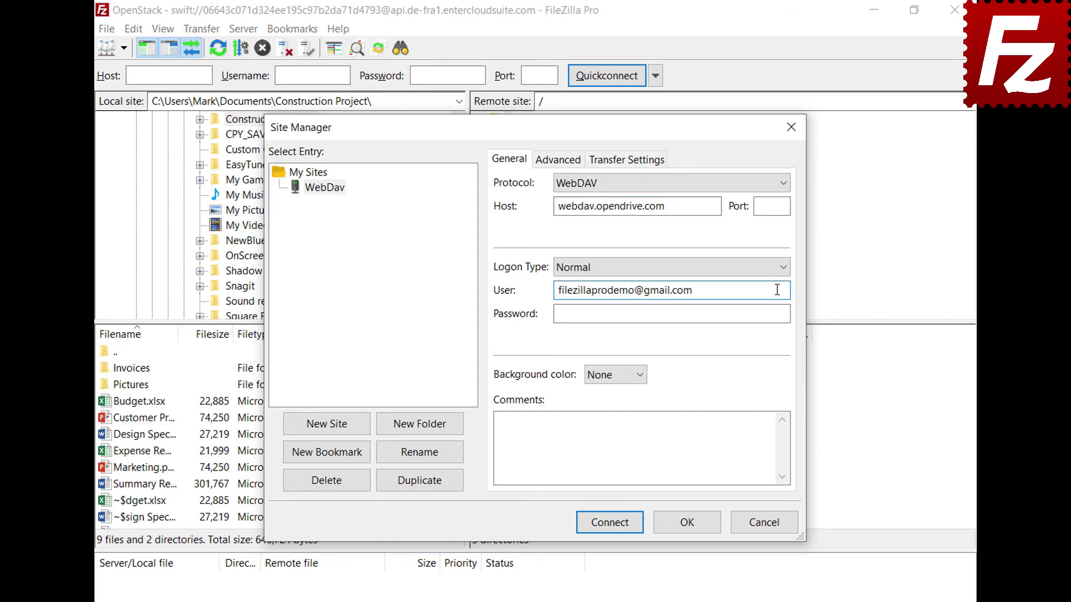
click(774, 313)
key(ctrl+v)
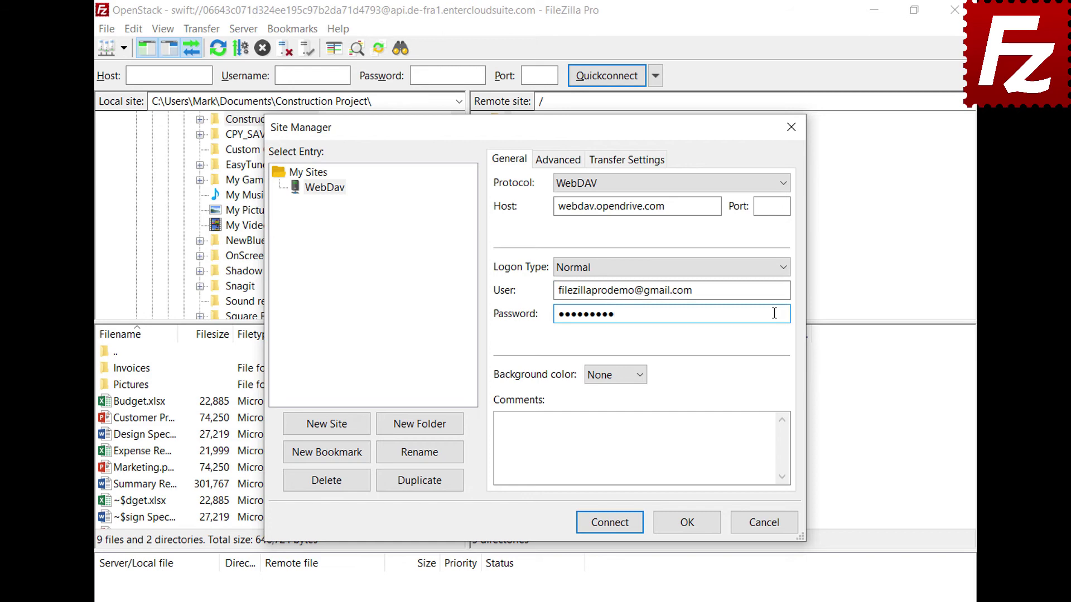
click(614, 527)
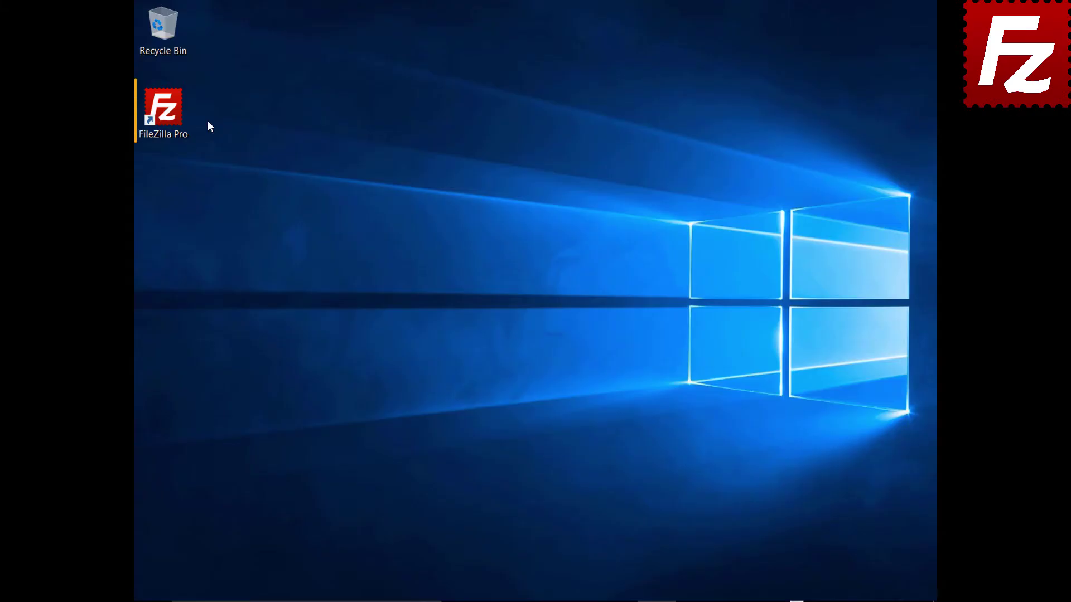
Relaunch FileZilla Pro from its desktop icon.
double_click(172, 116)
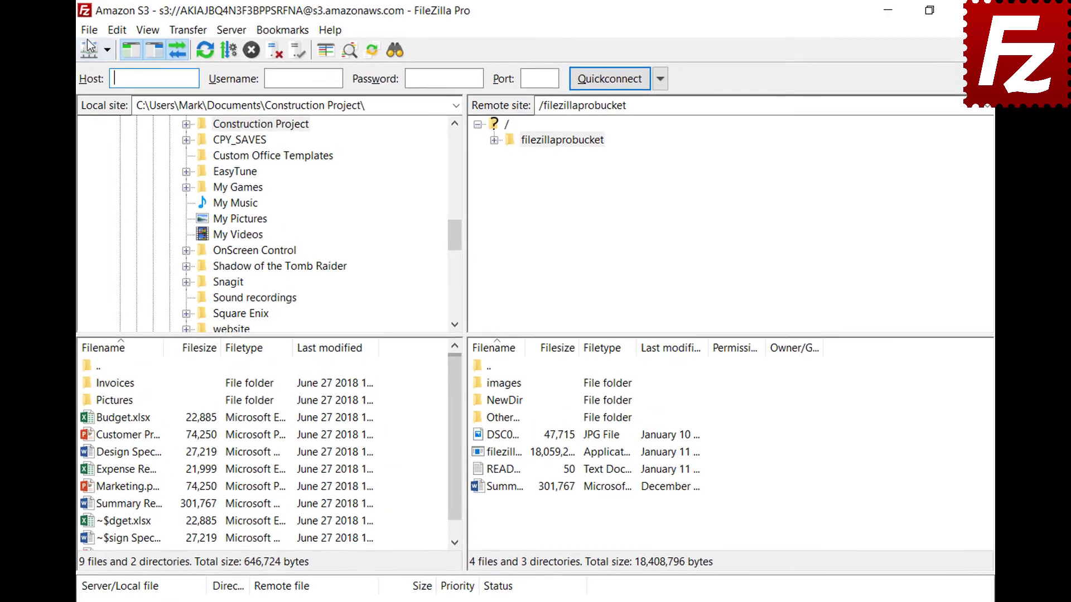
Add a new site named 'OpenStack' using the OpenStack Swift protocol.
click(145, 26)
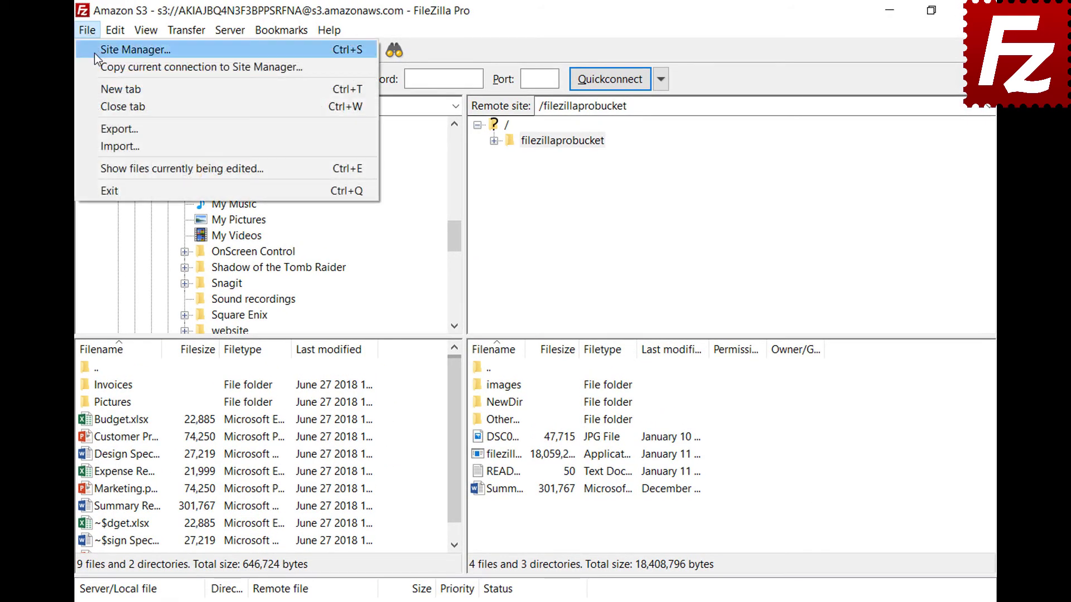
click(94, 53)
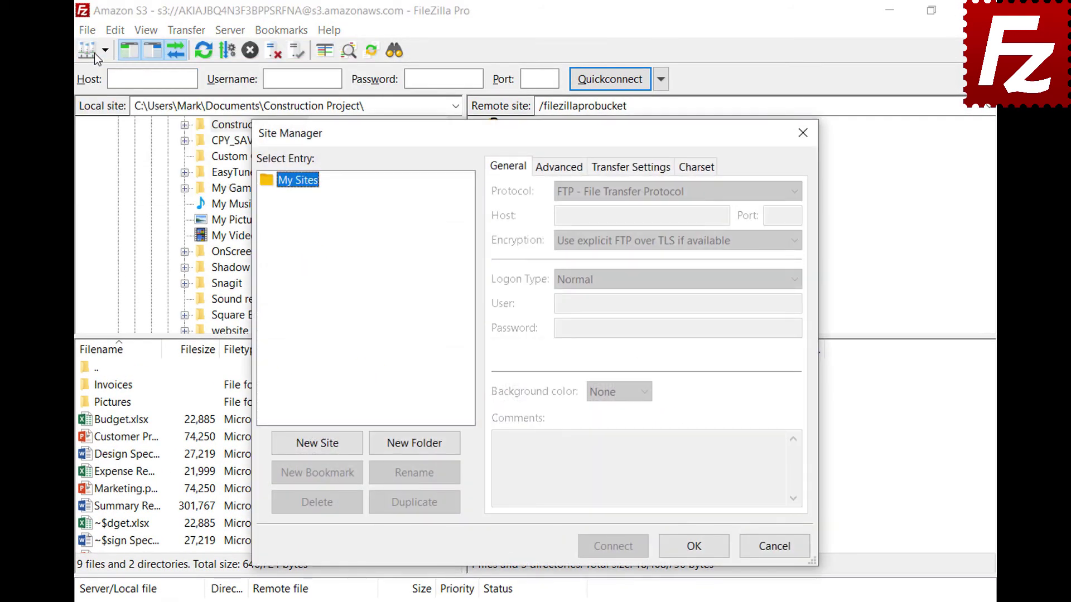
click(320, 447)
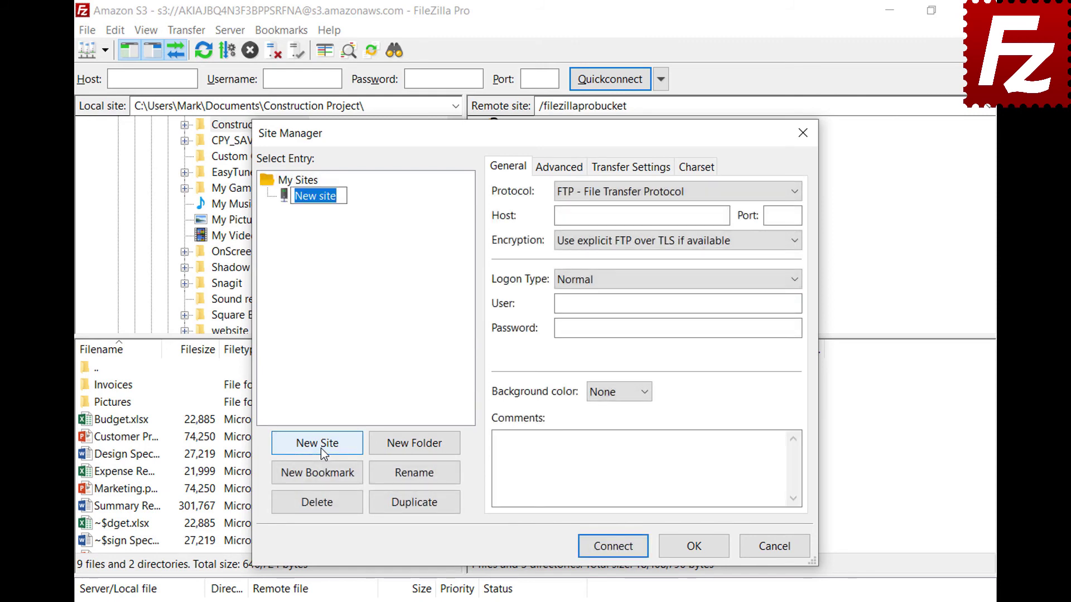
text(OpenStack)
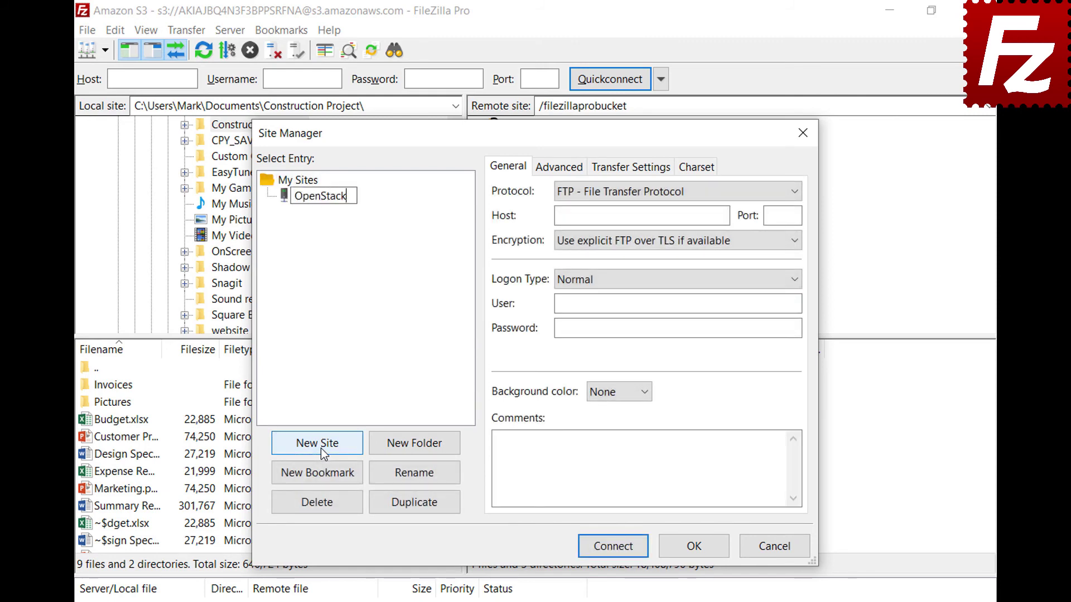
key(Return)
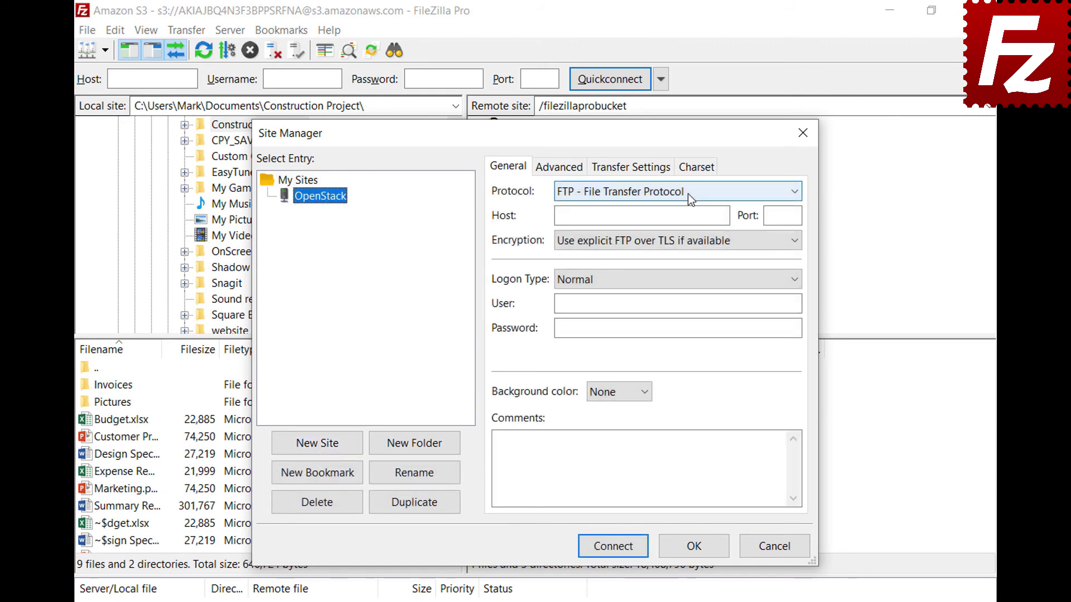
click(688, 193)
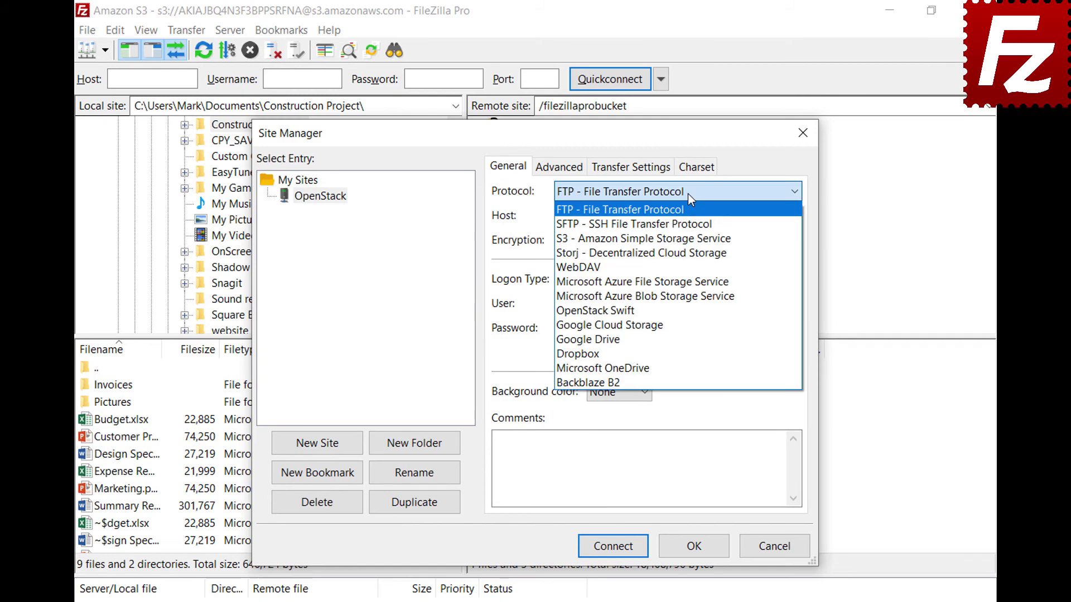
click(687, 314)
Fill in the entercloudsuite identity host, /v2.0/tokens path, project ID, user e-mail and password, then connect.
click(725, 215)
key(ctrl+v)
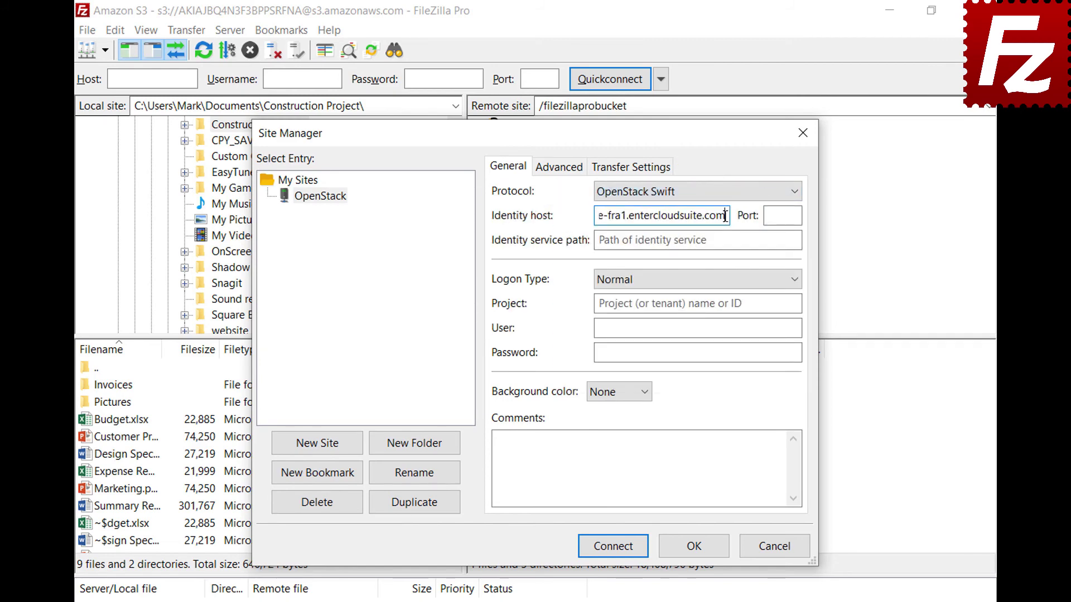
click(791, 239)
text(/v2.0/tokens)
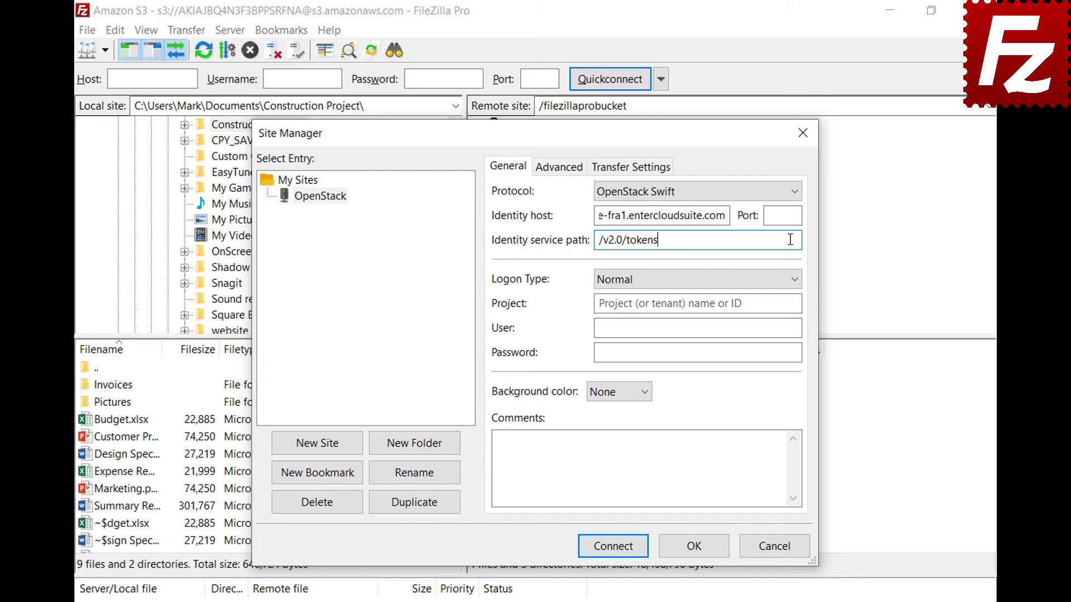
click(795, 303)
text(06643c071d324ee195c97b2da71d4793)
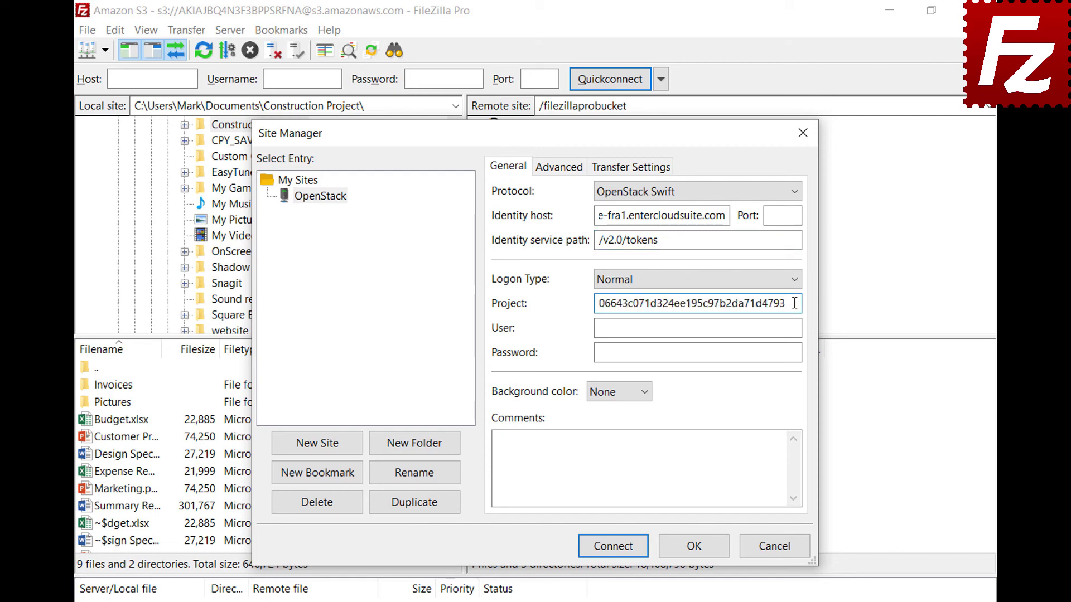
click(796, 328)
key(ctrl+v)
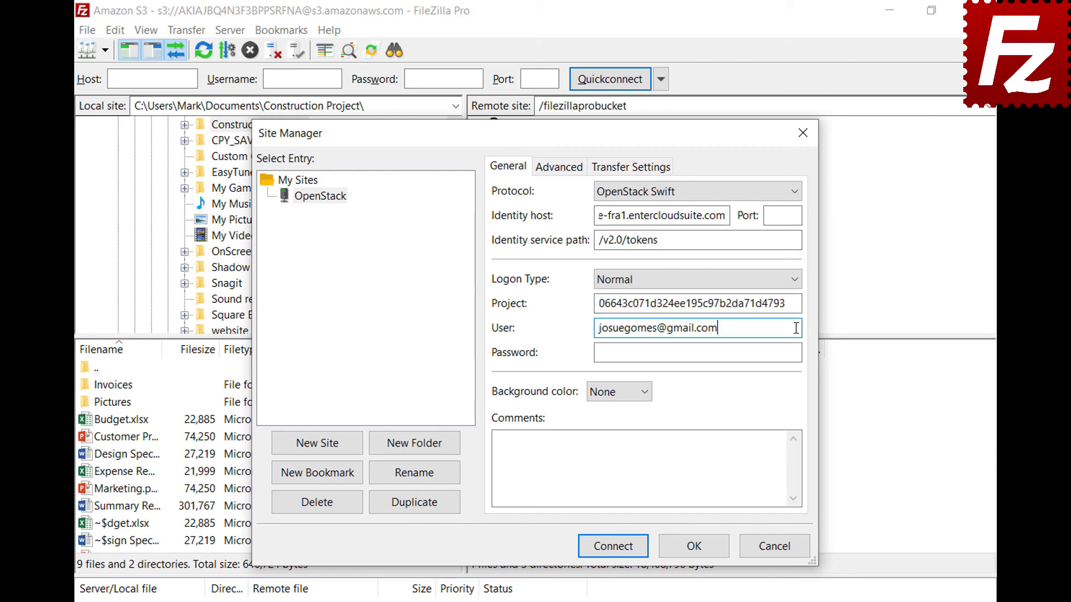
click(798, 353)
key(ctrl+v)
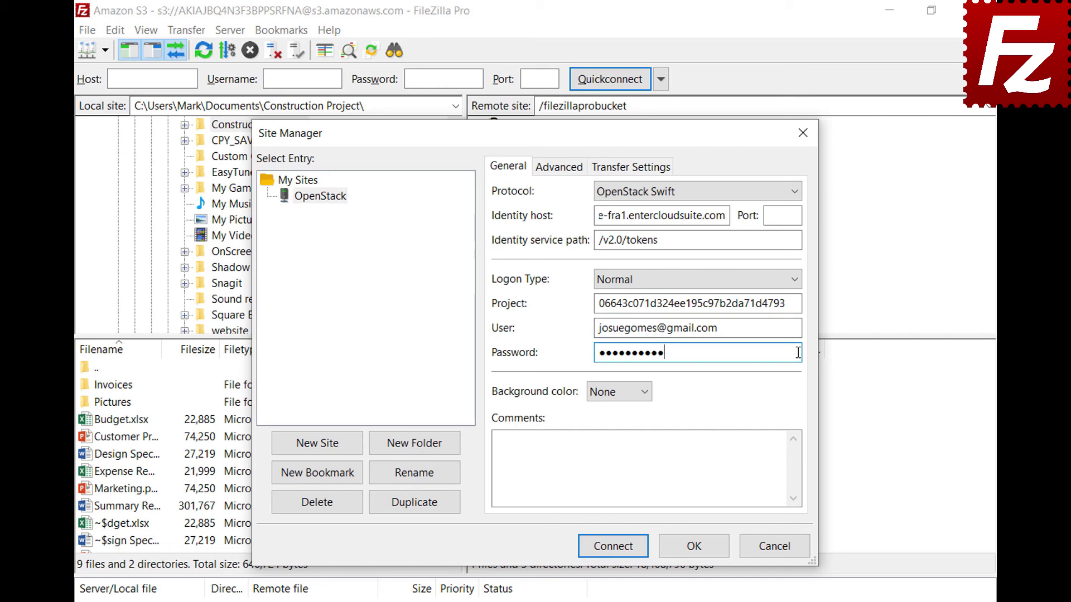
click(614, 547)
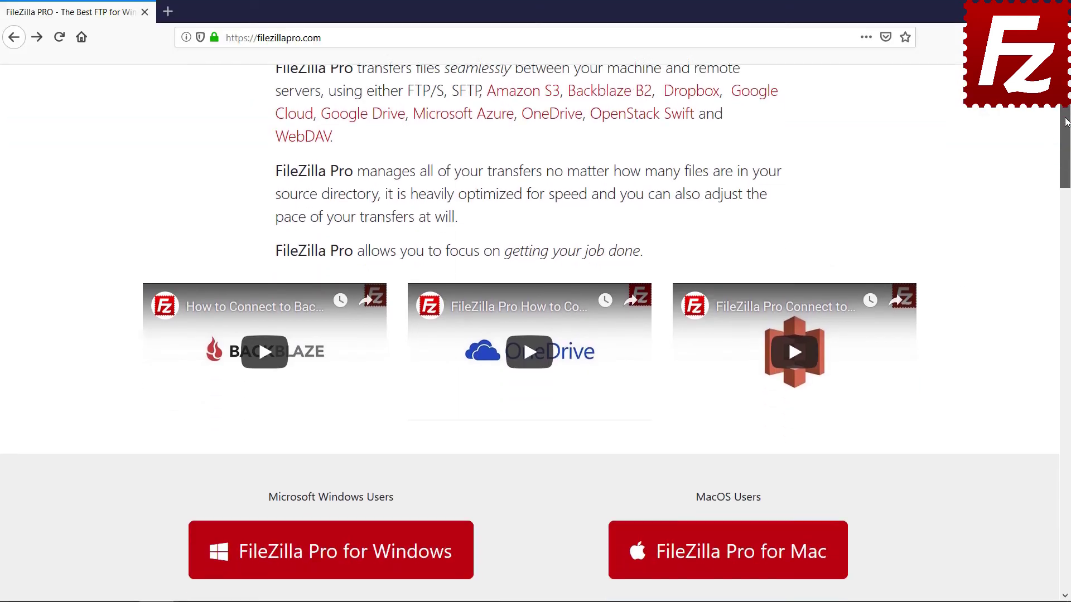
Choose FileZilla Pro for Windows on filezillapro.com and scroll the 2Checkout order page down to Payment Options.
scroll(333, 363, down, 5)
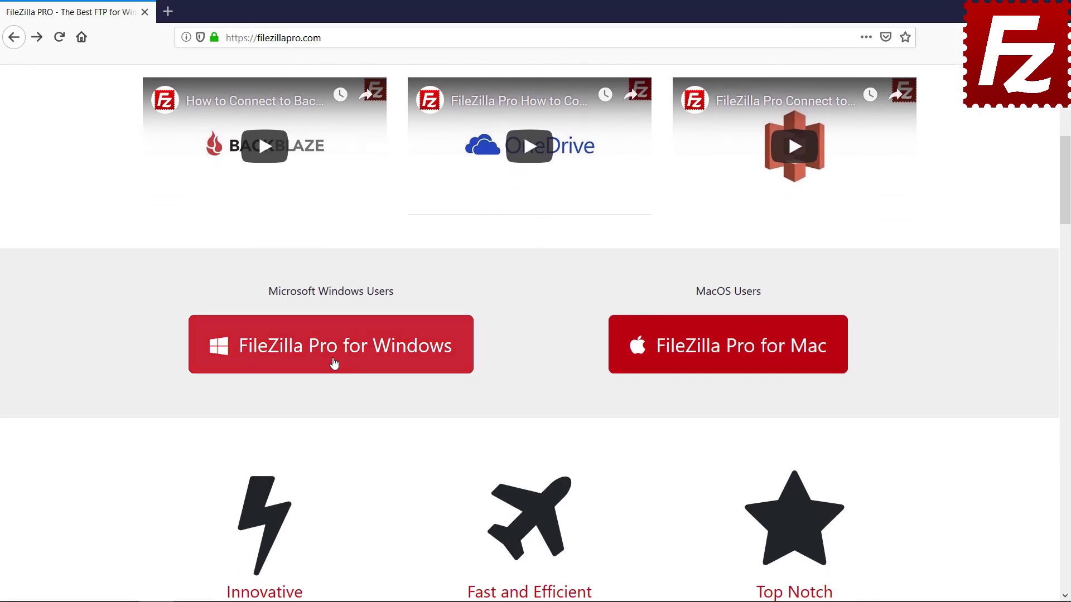
click(333, 363)
drag(1067, 149, 1069, 387)
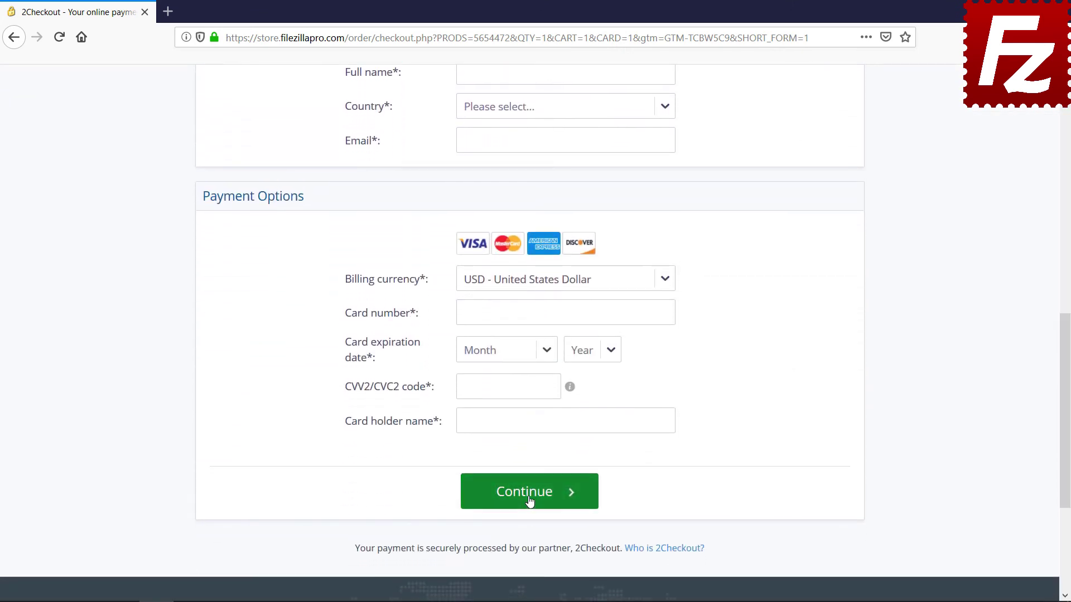